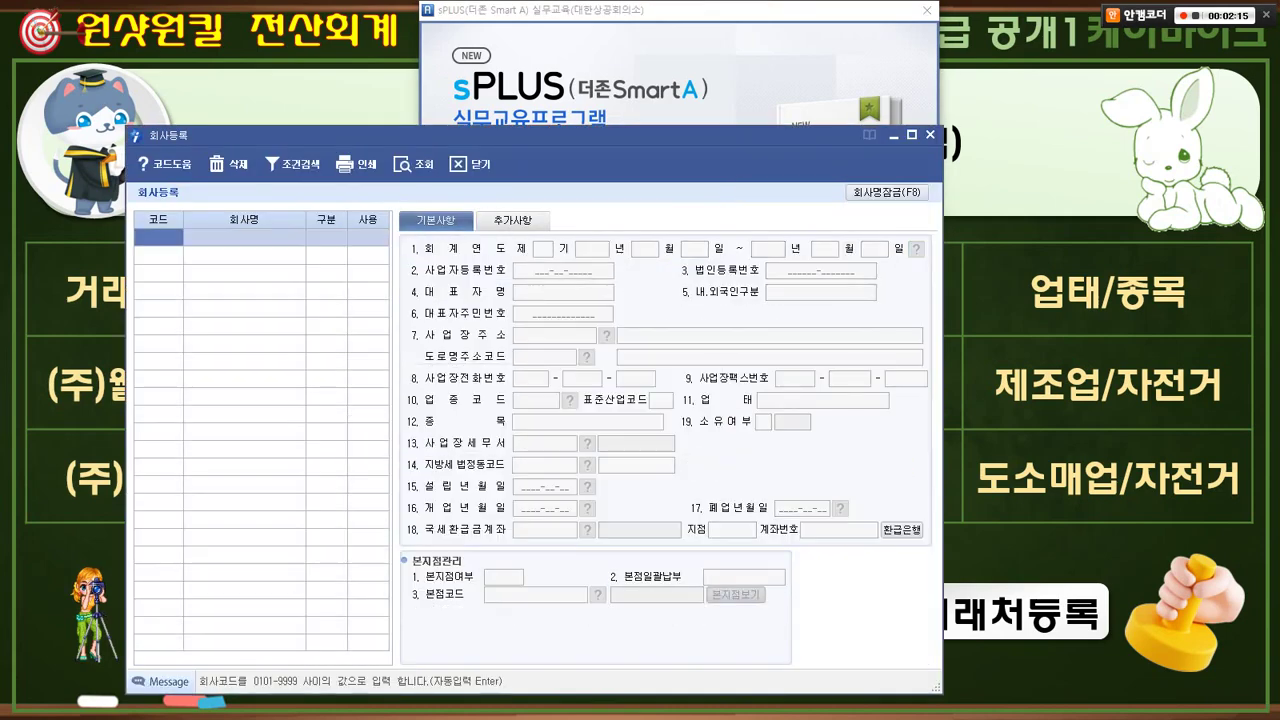
- Drag the 회사등록 window into view from the login screen
left_click_drag(480, 135, 651, 63)
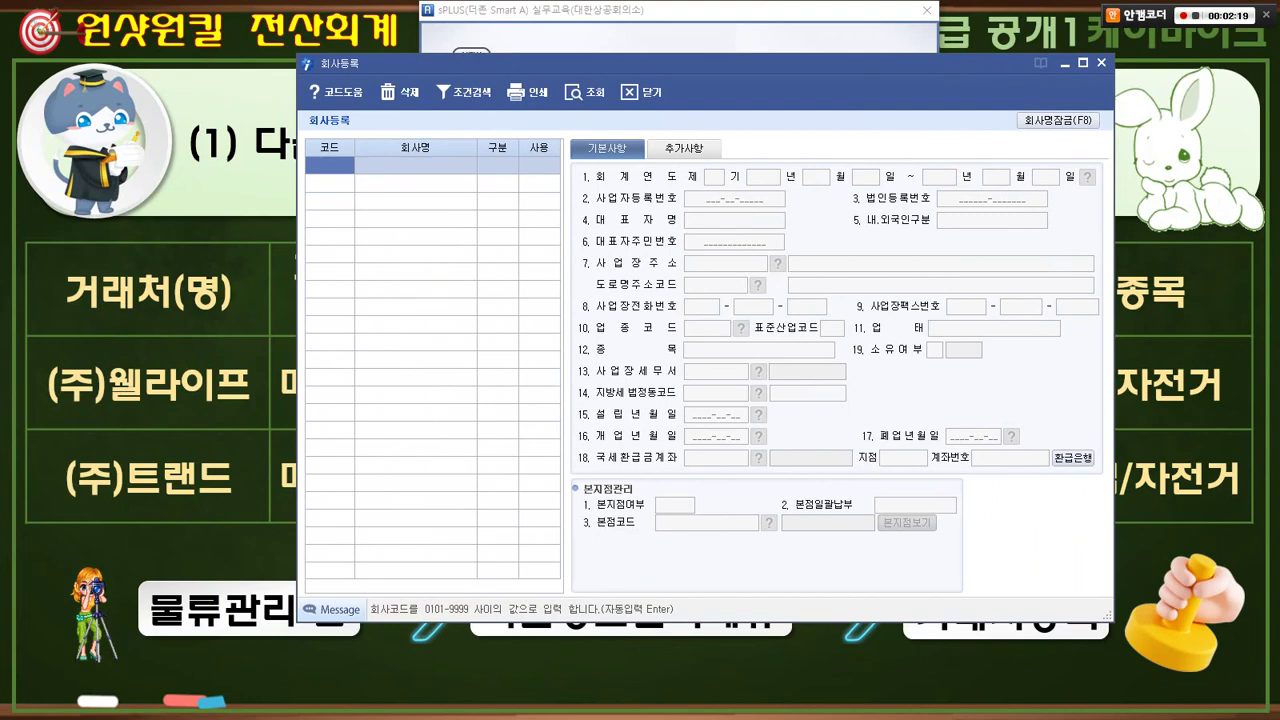
- Enter company code 1000, name 원샷원킬전산회계, keeping 법인 and 사용
type("1")
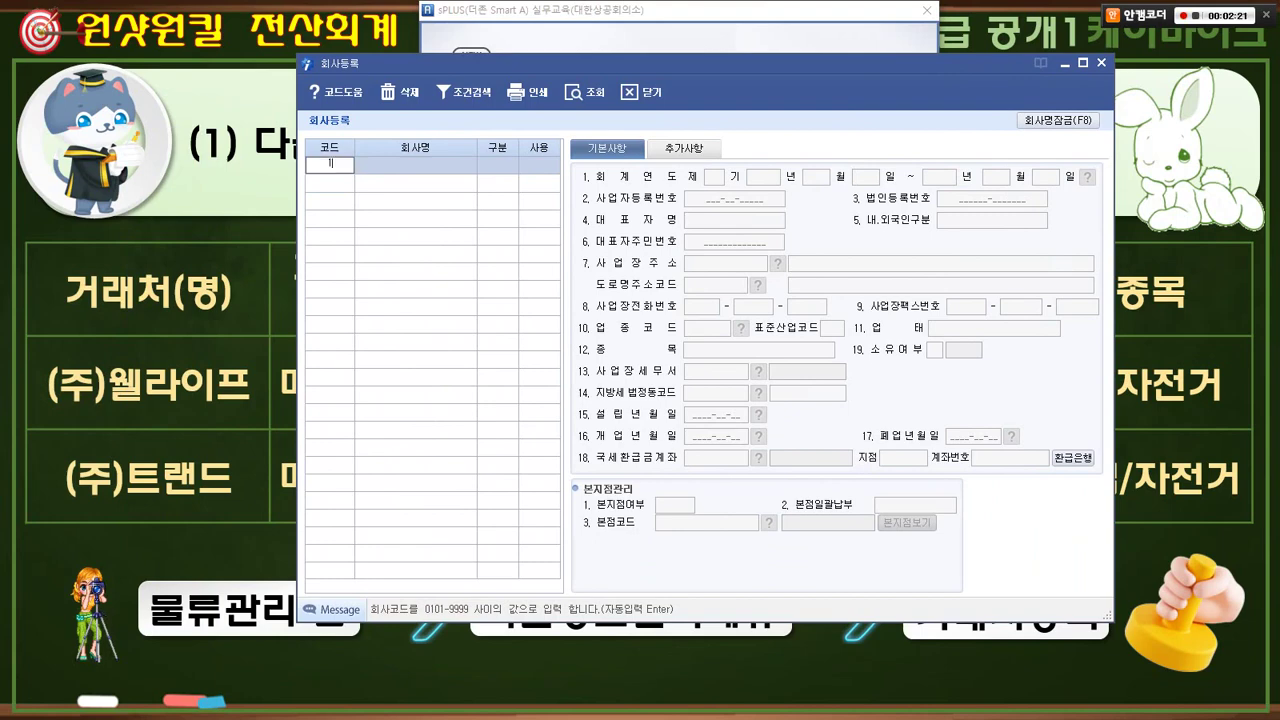
type("000")
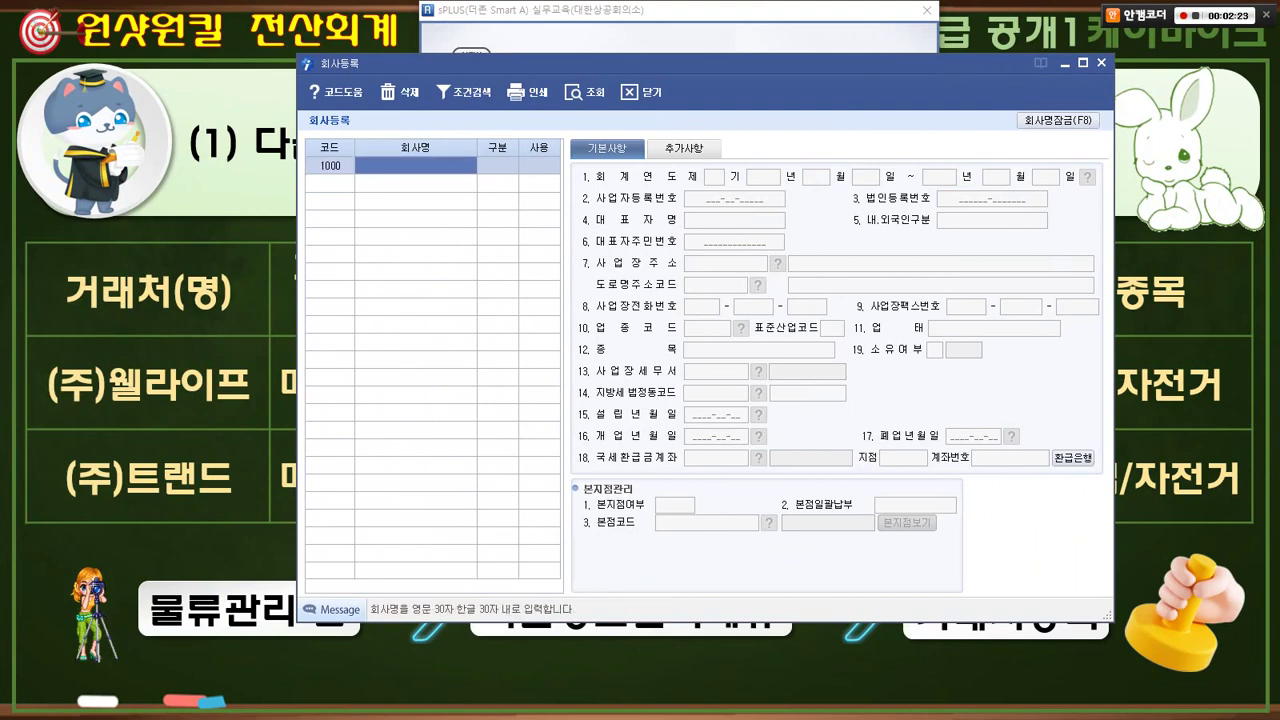
type("원ㅅ")
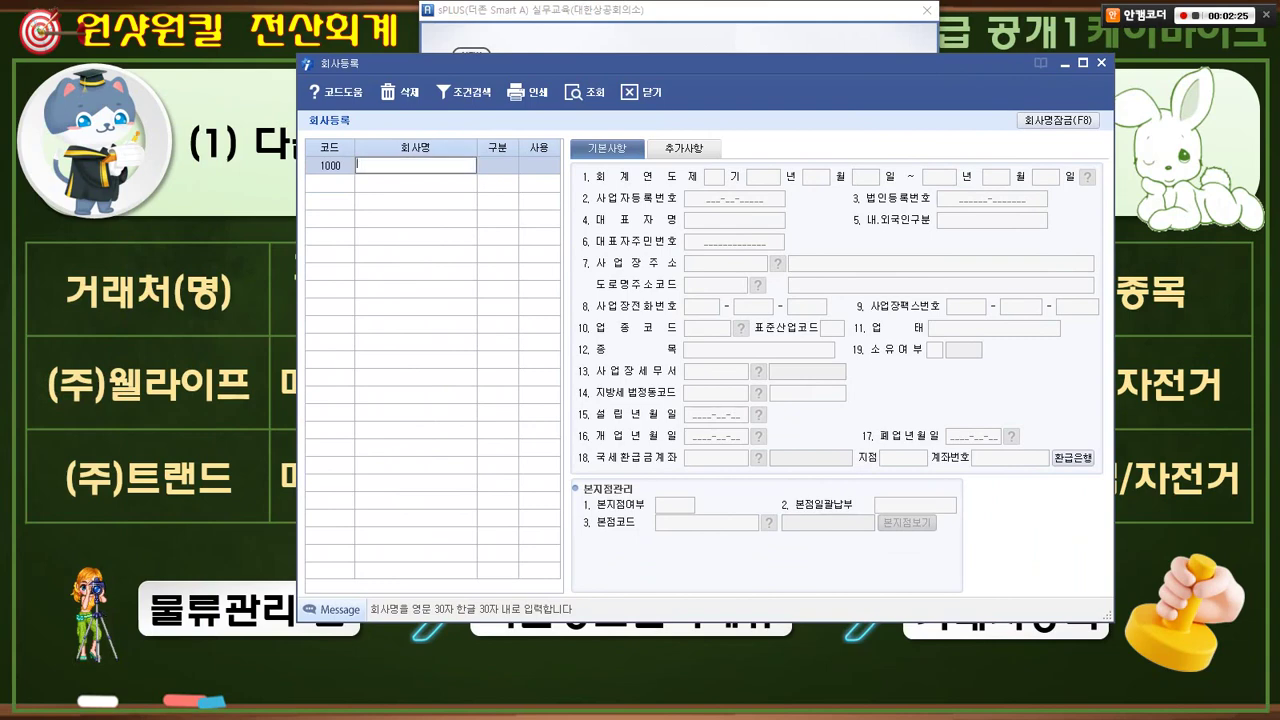
type("샷원키")
type("전산회계")
key("Return")
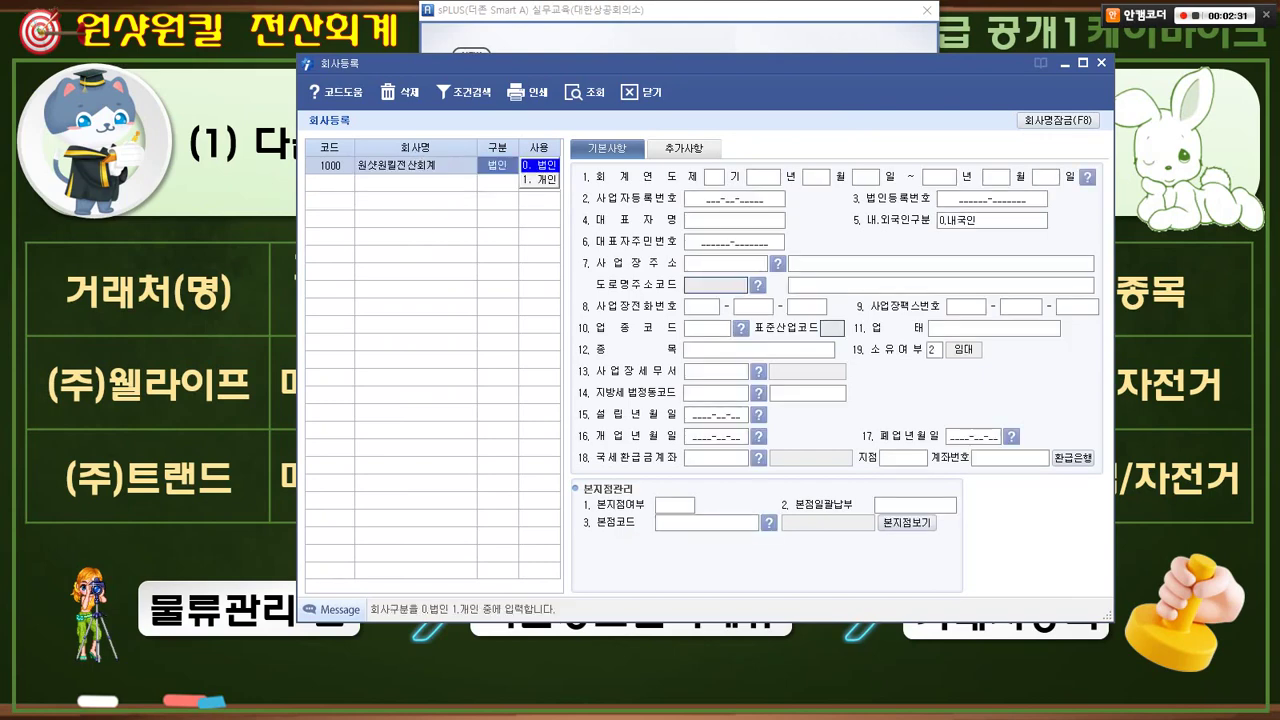
key("Return")
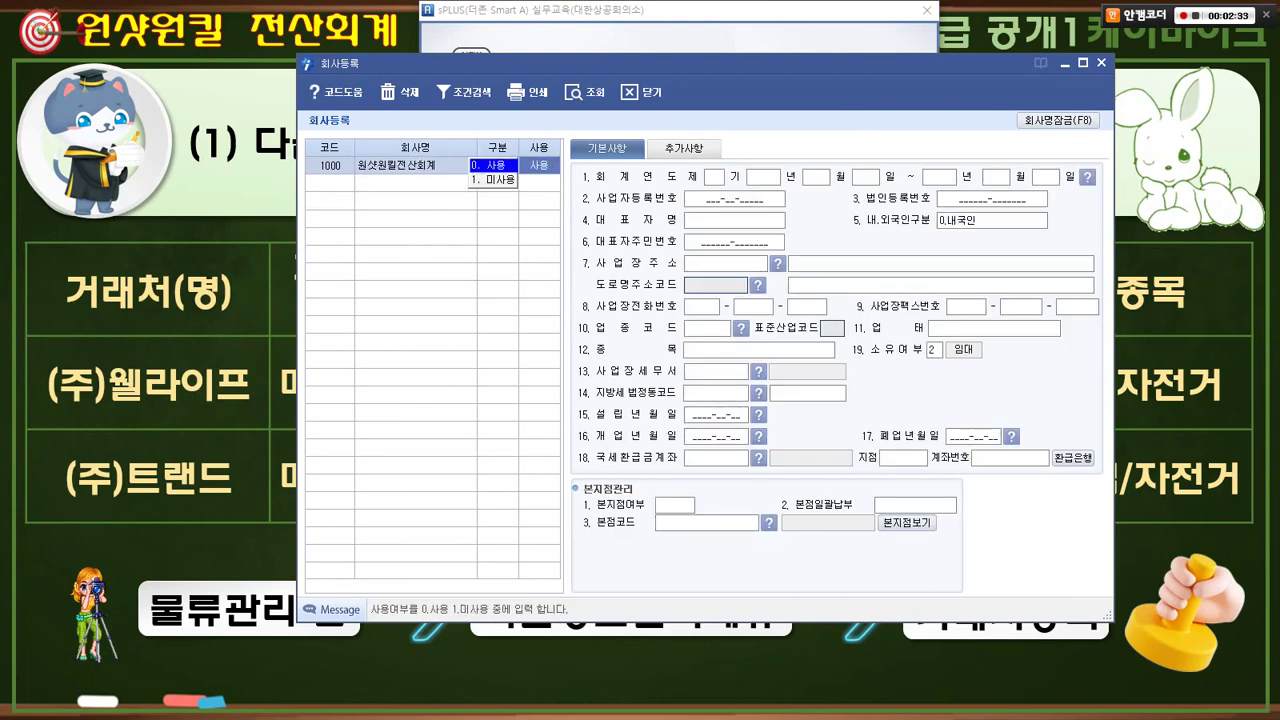
key("Return")
- Set fiscal term 1 to 2023.01.01–2023.12.31, enter the representative's name, and close registration
type("1")
key("Return")
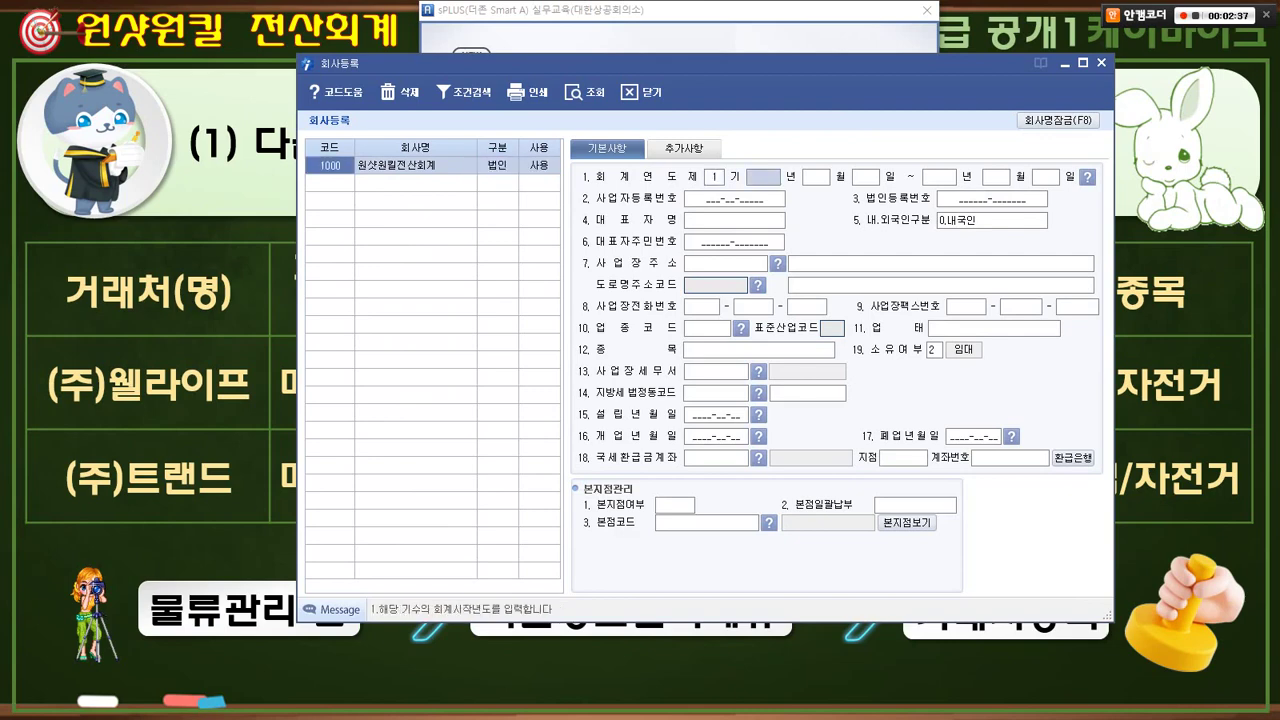
type("2023")
key("Return")
key("Return")
key("Return")
key("Return")
key("Return")
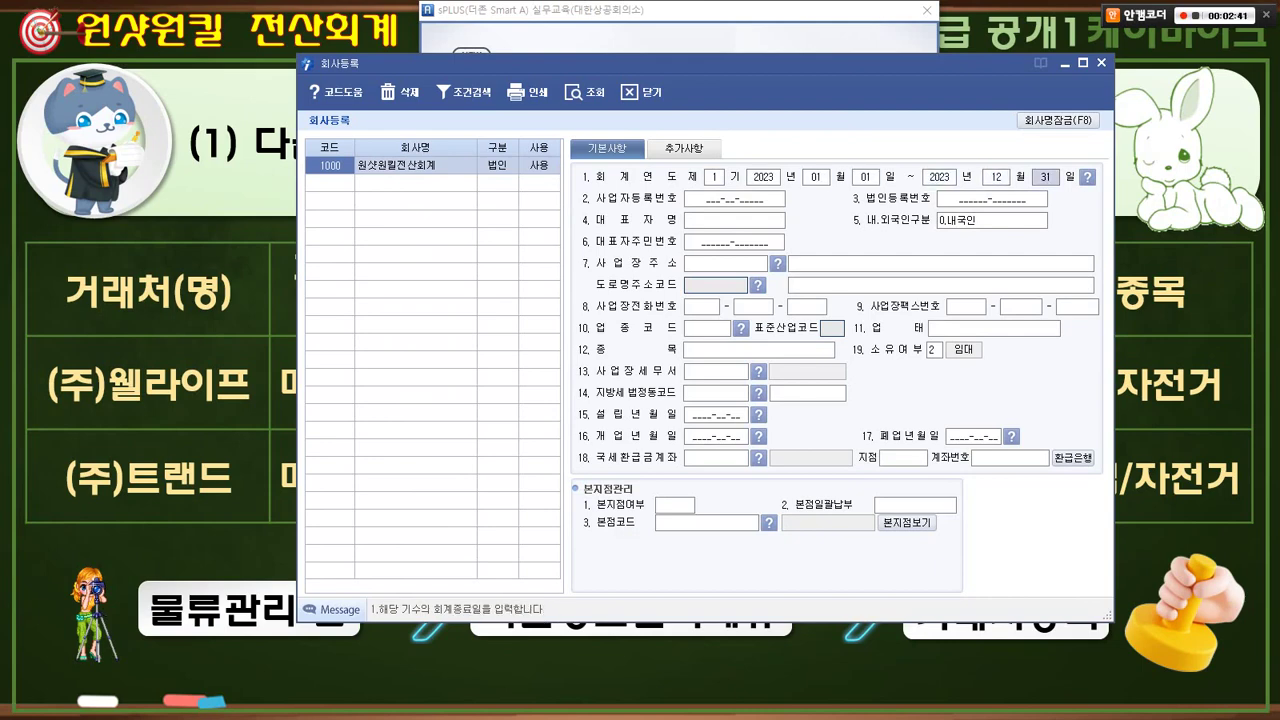
key("Return")
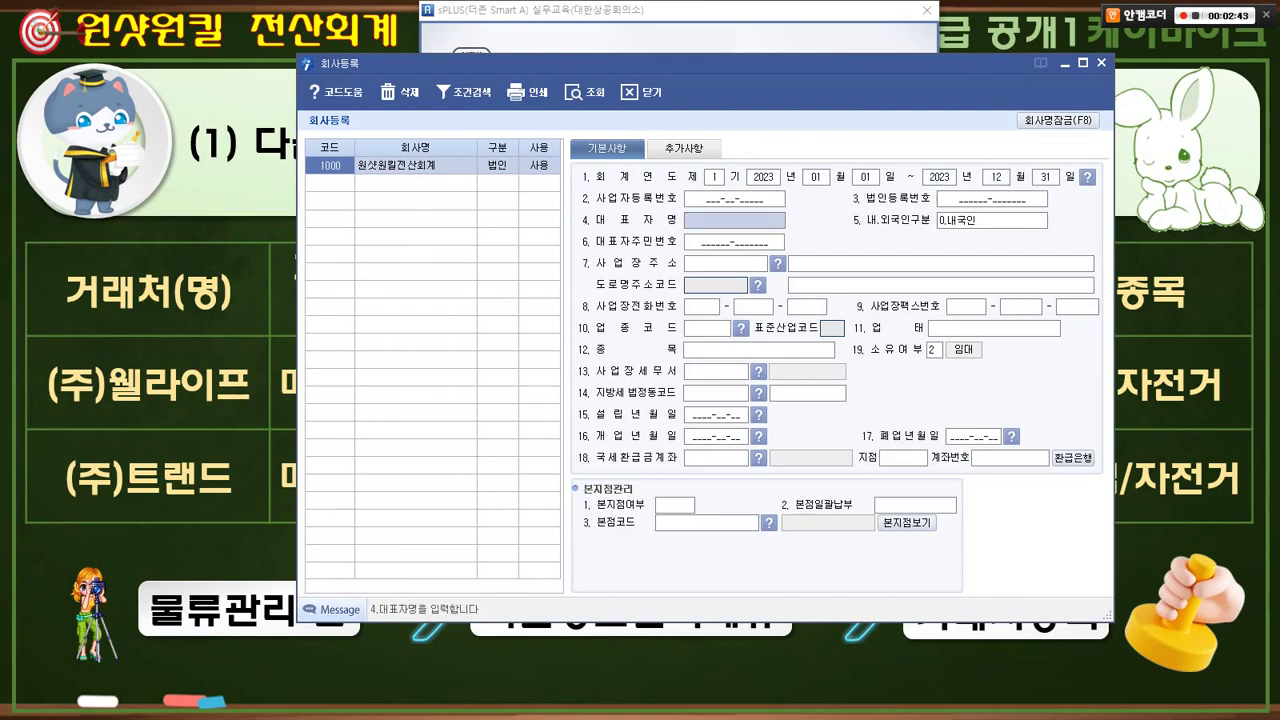
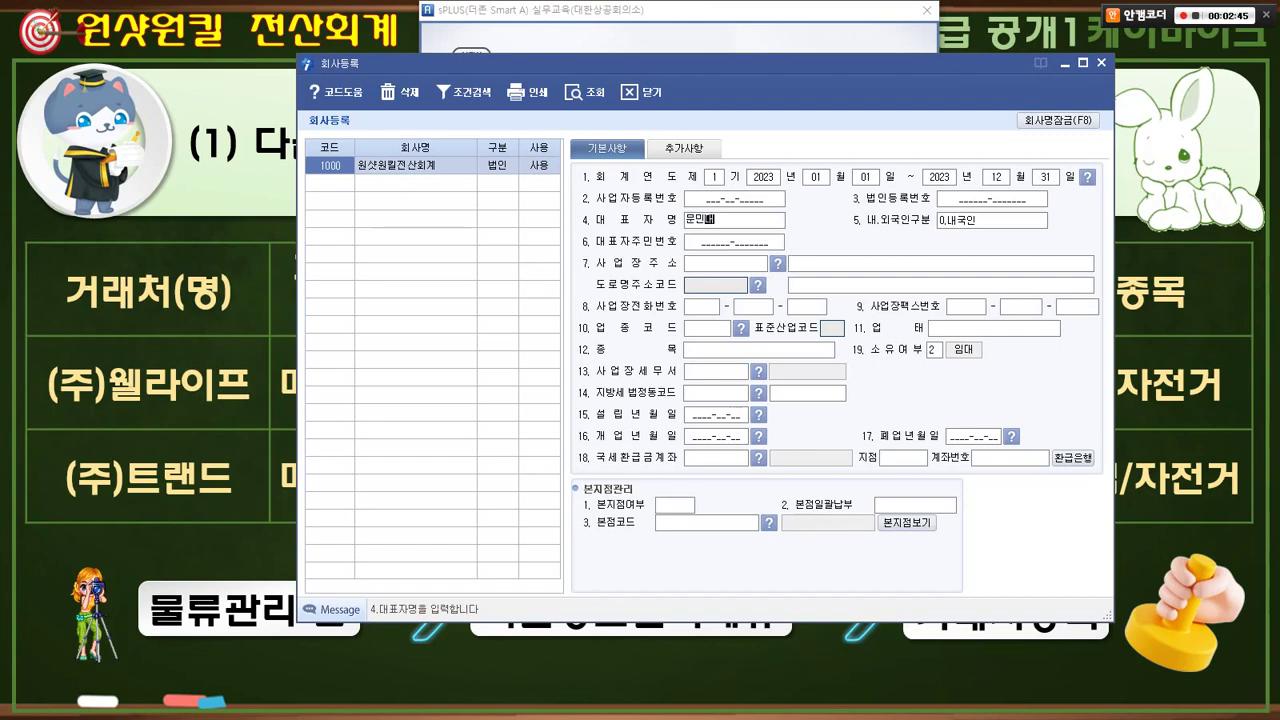
key("Return")
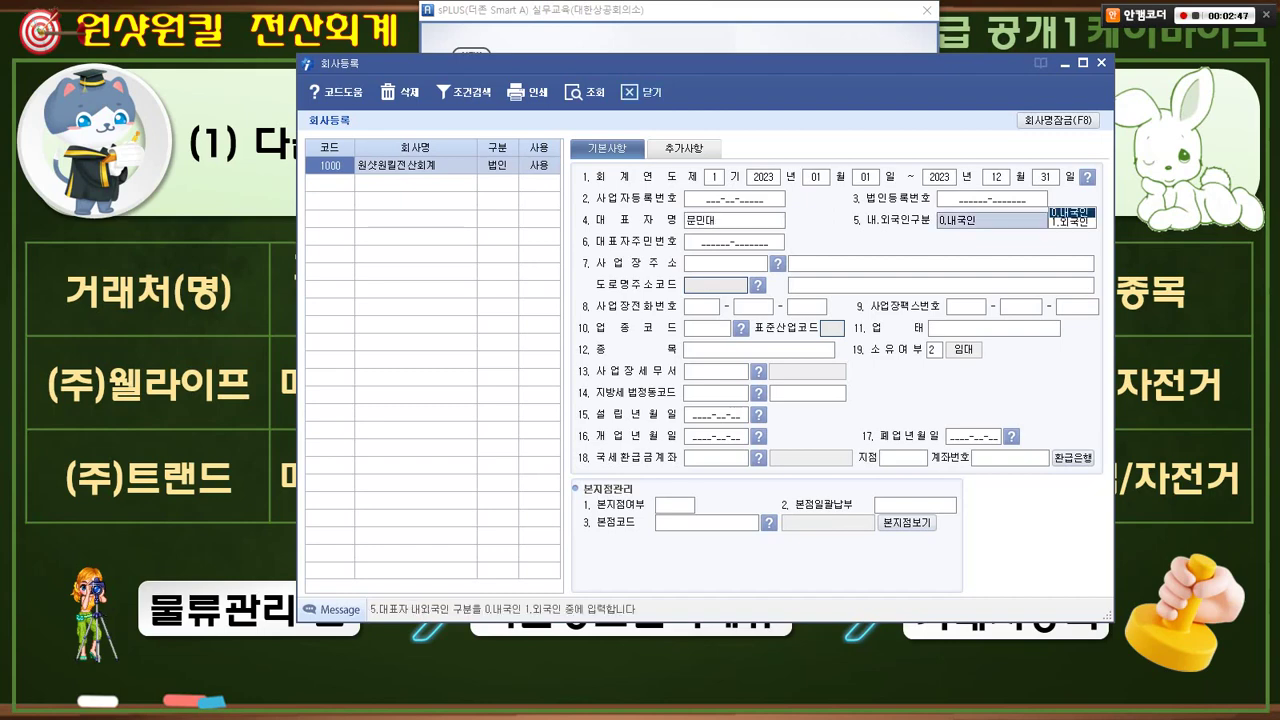
left_click(641, 92)
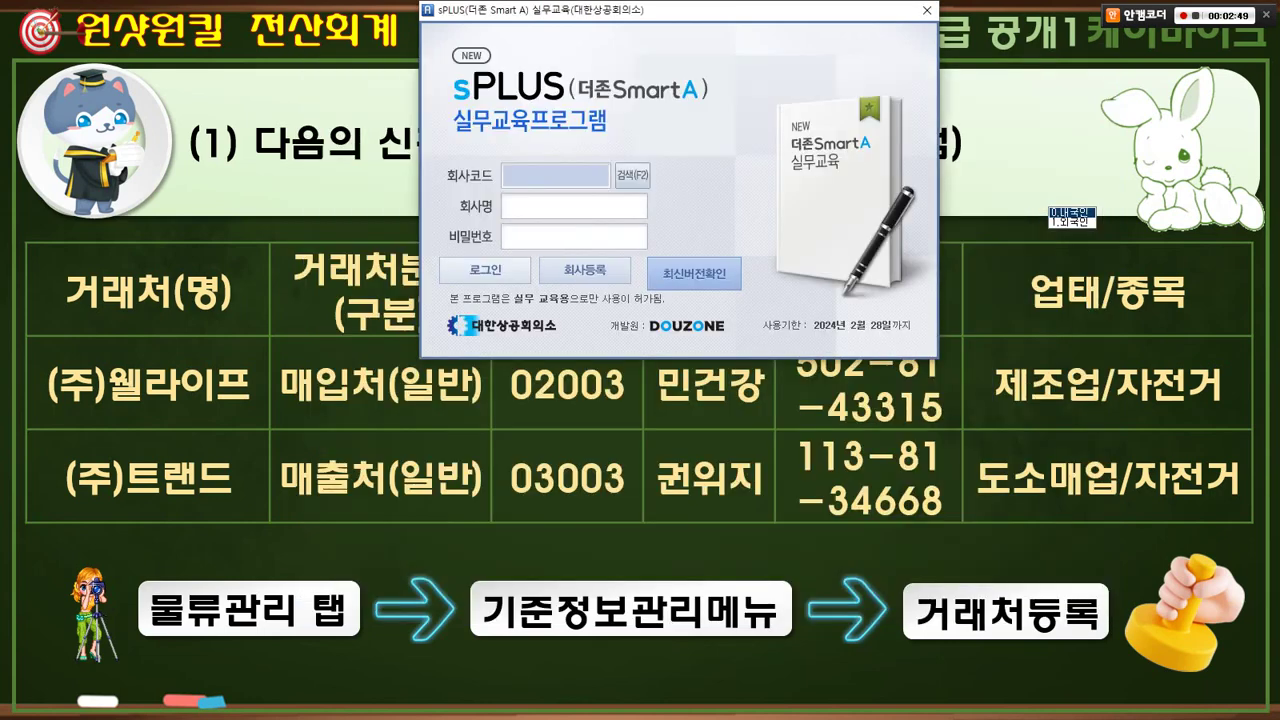
- Choose company 1000 원샷원킬전산회계 from the company search and log in
left_click(632, 176)
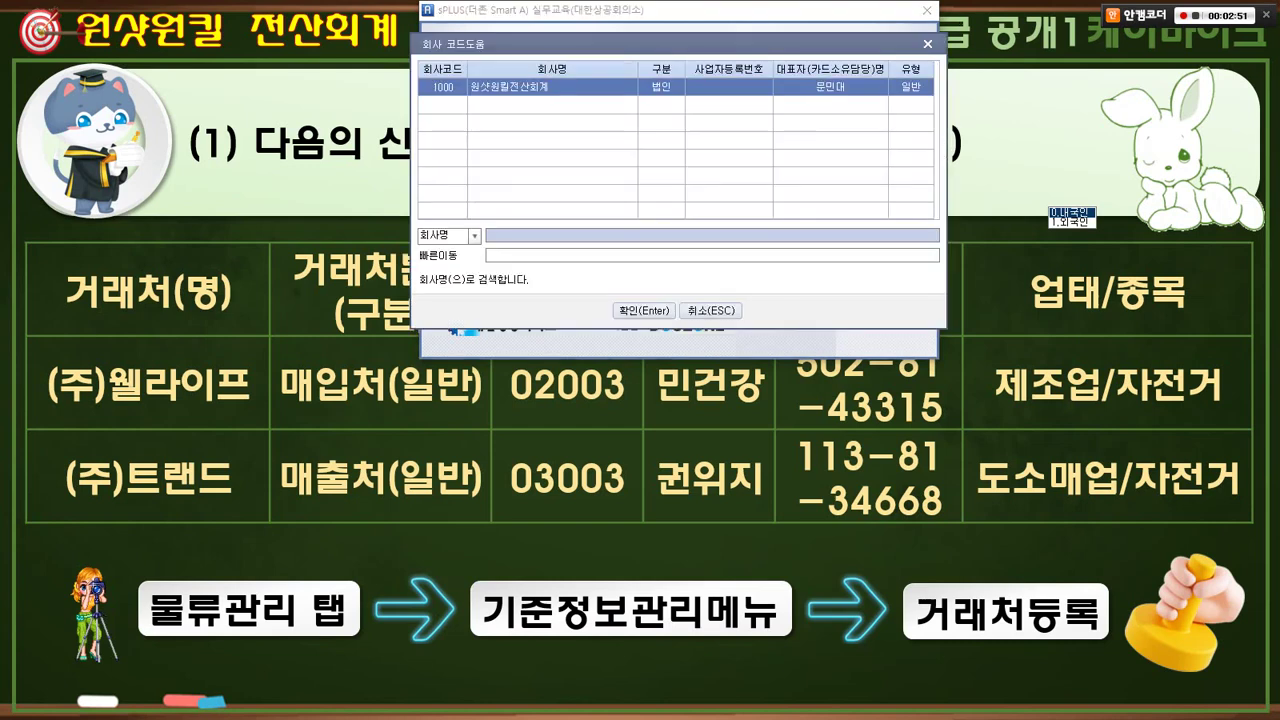
key("Return")
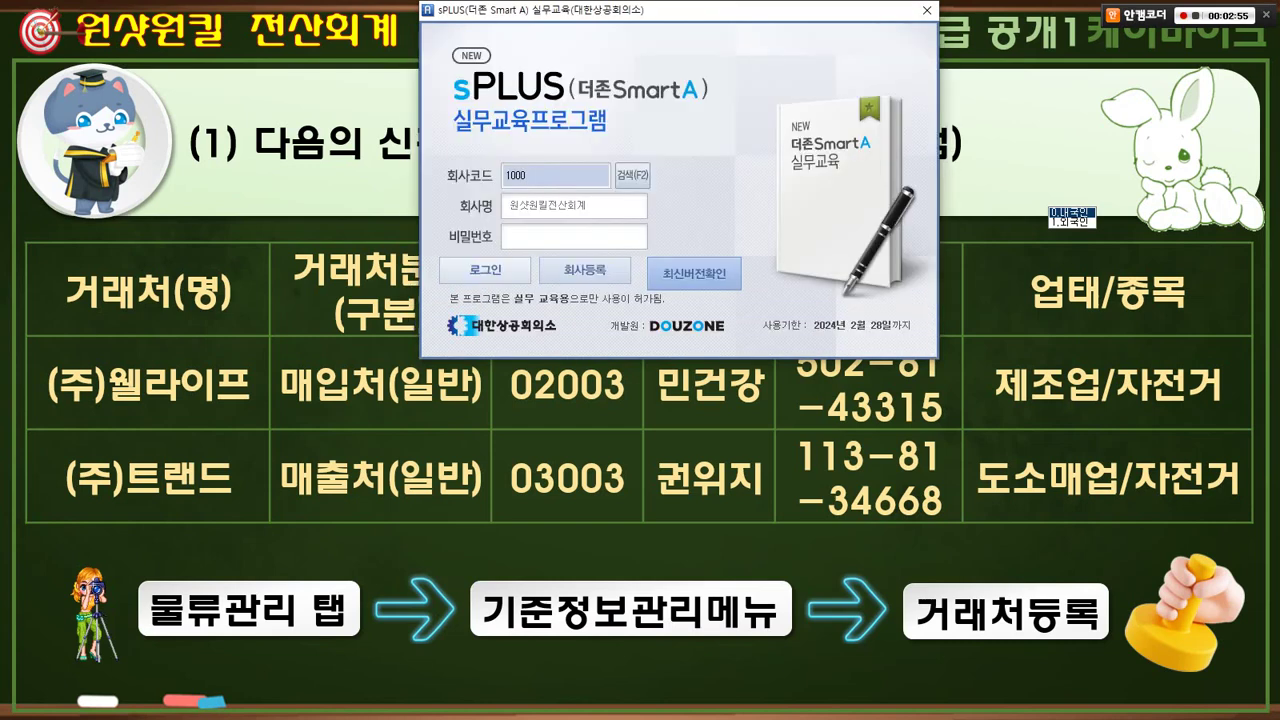
key("Return")
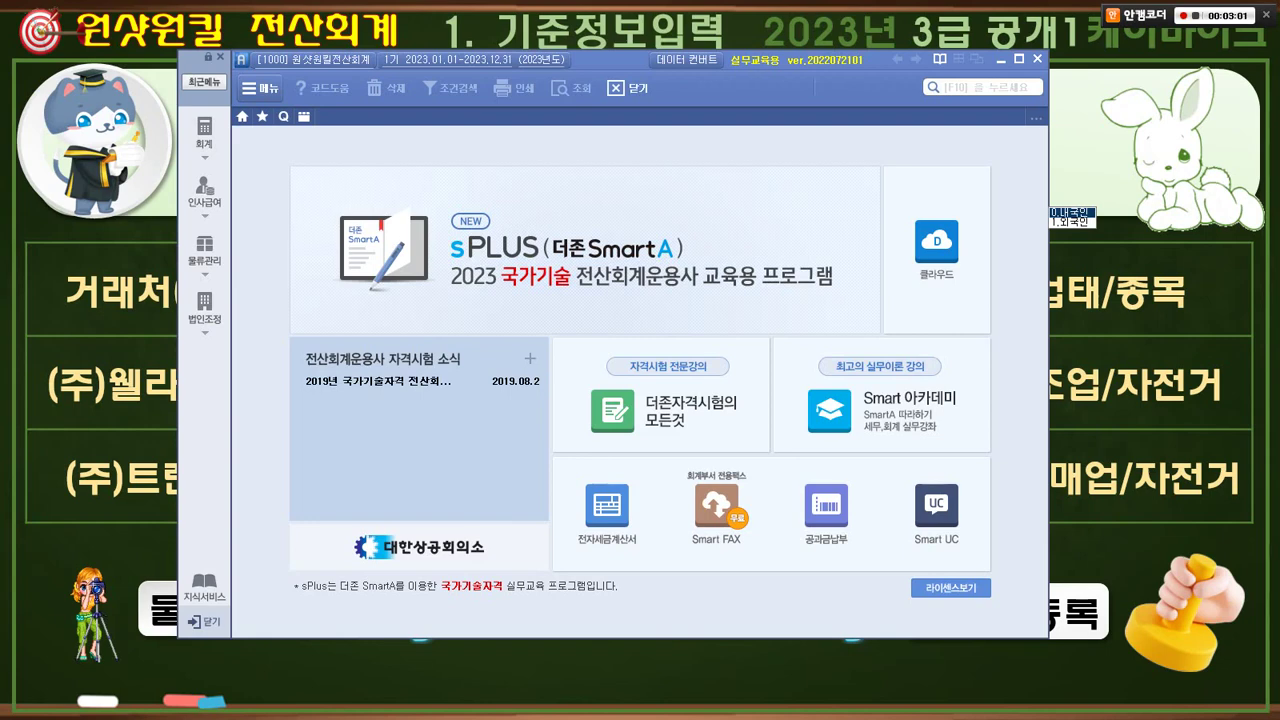
- Open the 회계 전체메뉴 from the left sidebar
mouse_move(1092, 48)
left_mouse_down()
mouse_move(1246, 50)
mouse_move(1168, 73)
left_mouse_up()
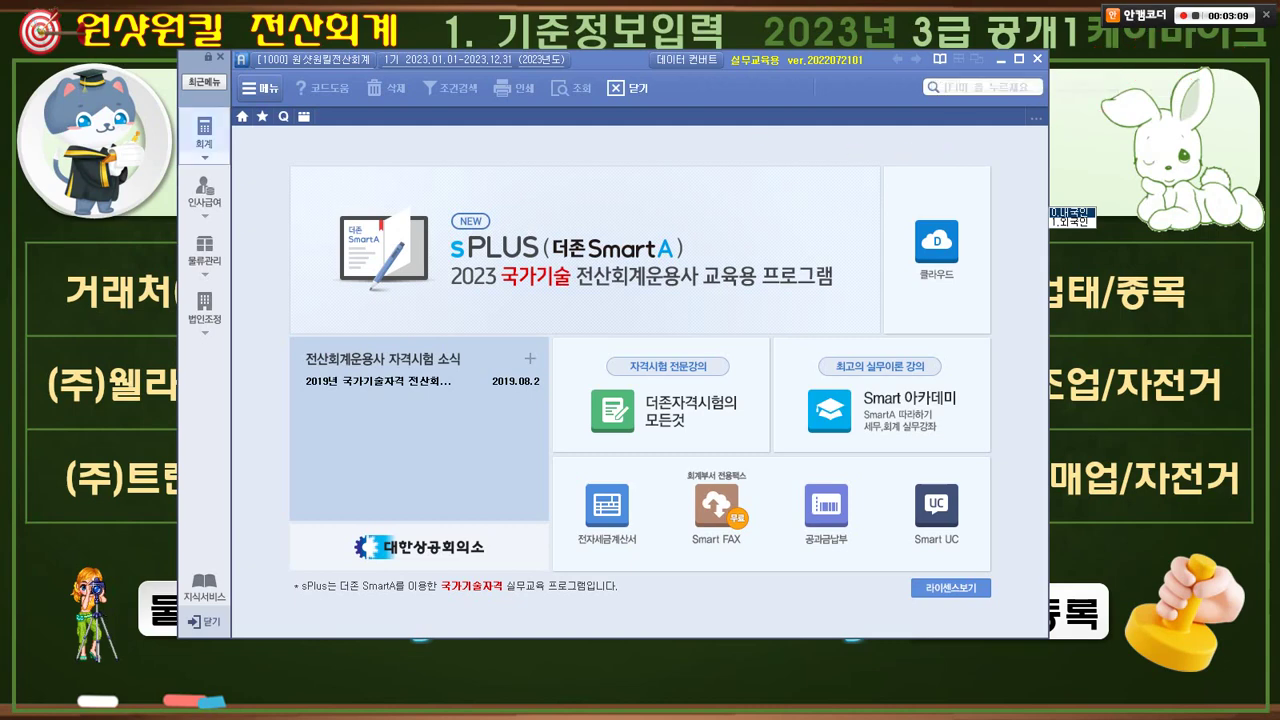
left_click(204, 135)
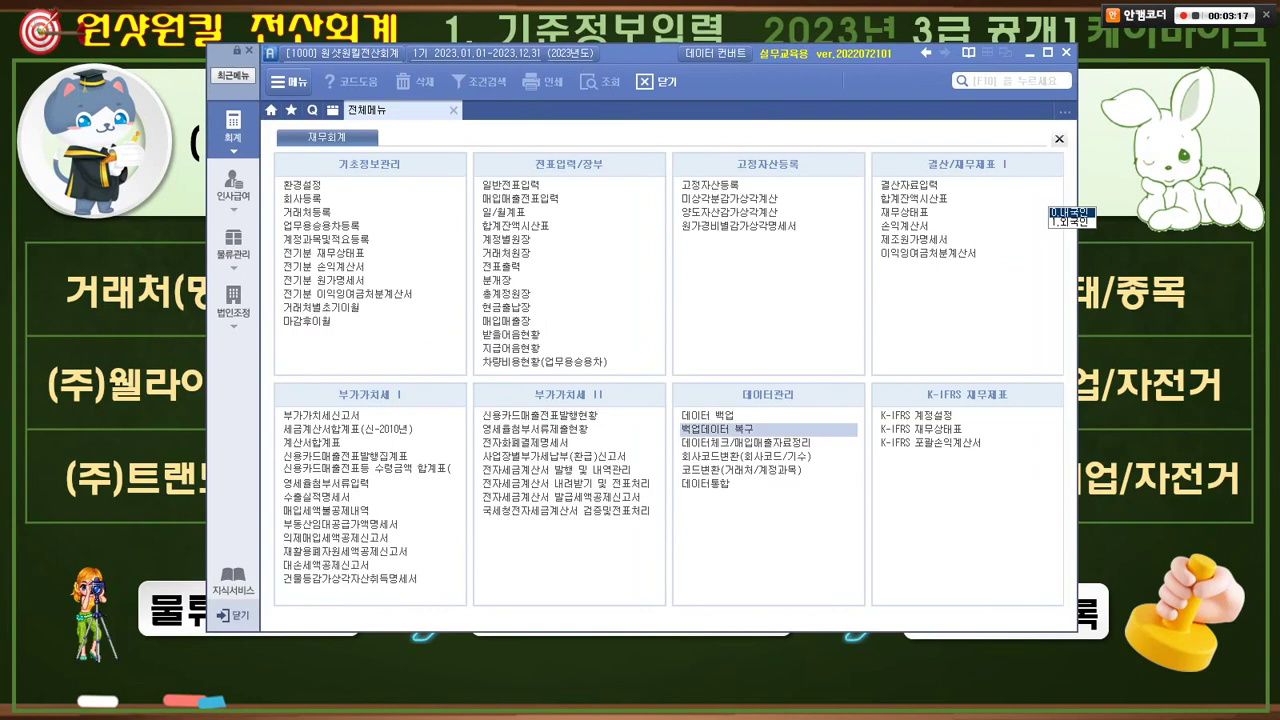
- Open 백업데이터 복구 and set its source to 운용사3급 2023 공개1~3 > 기초DB > SPLUS
left_click(716, 429)
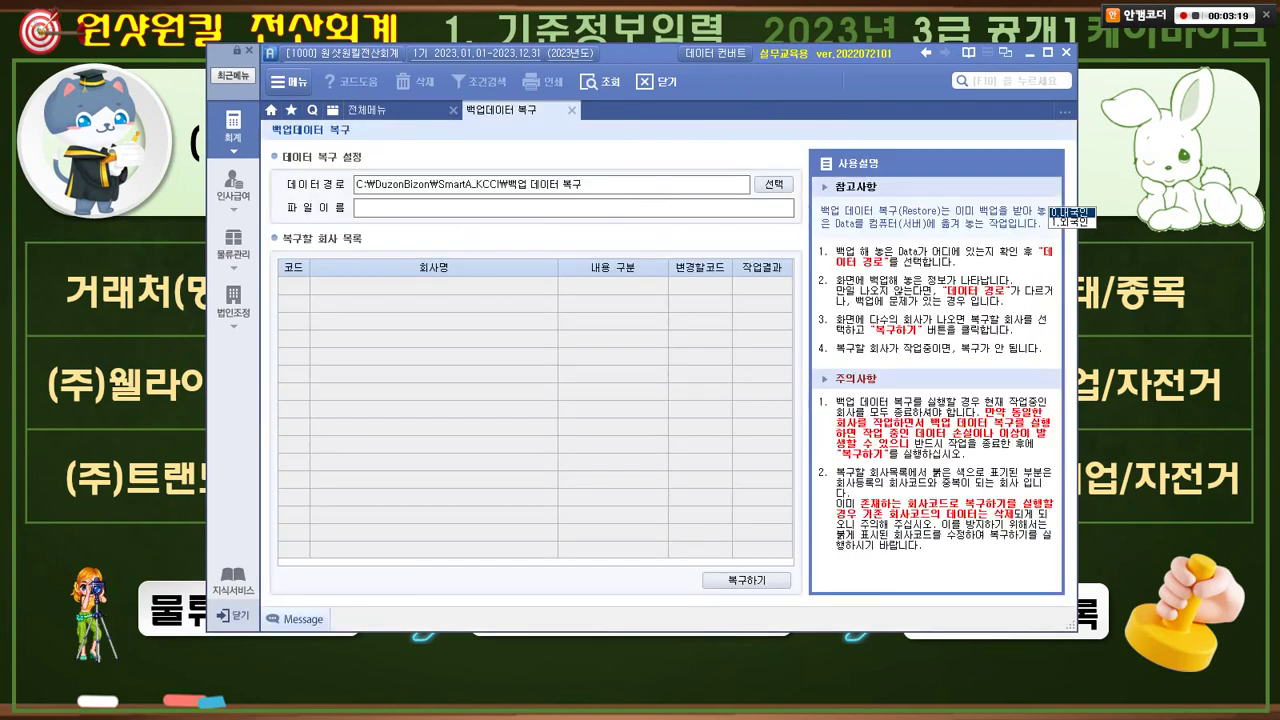
left_click(773, 184)
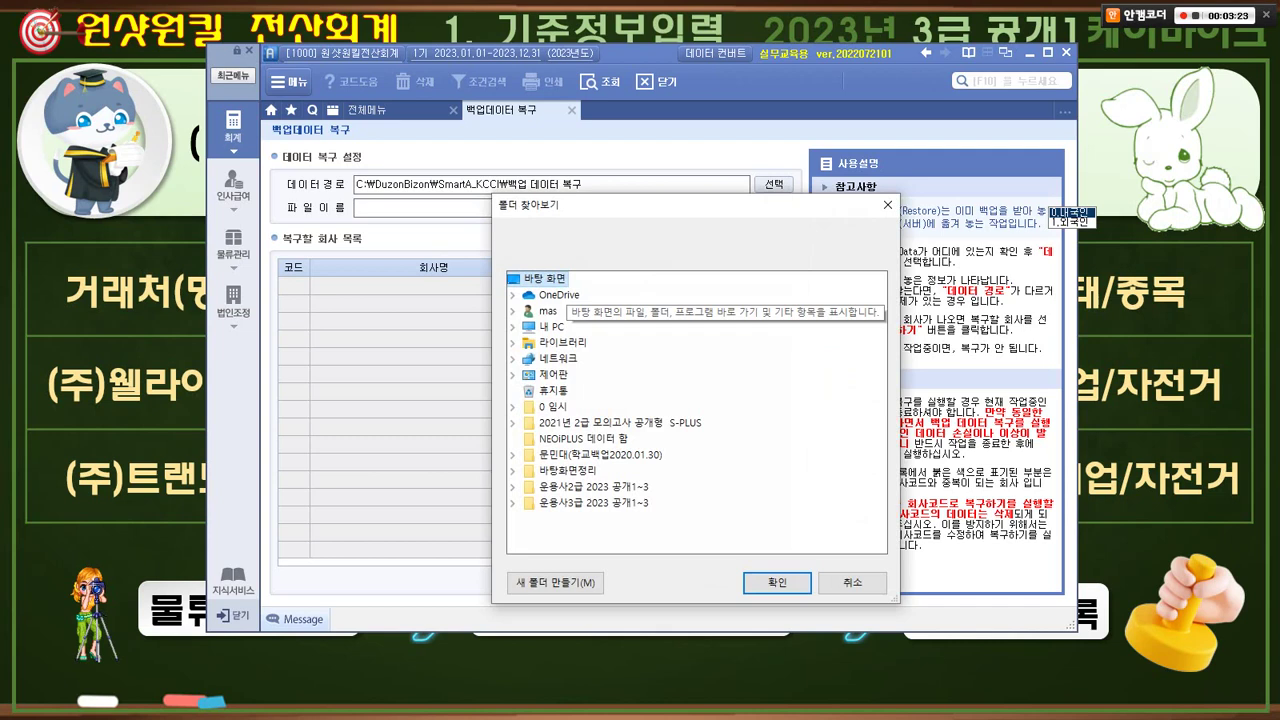
mouse_move(517, 497)
left_mouse_down()
mouse_move(662, 519)
mouse_move(634, 506)
mouse_move(656, 477)
left_mouse_up()
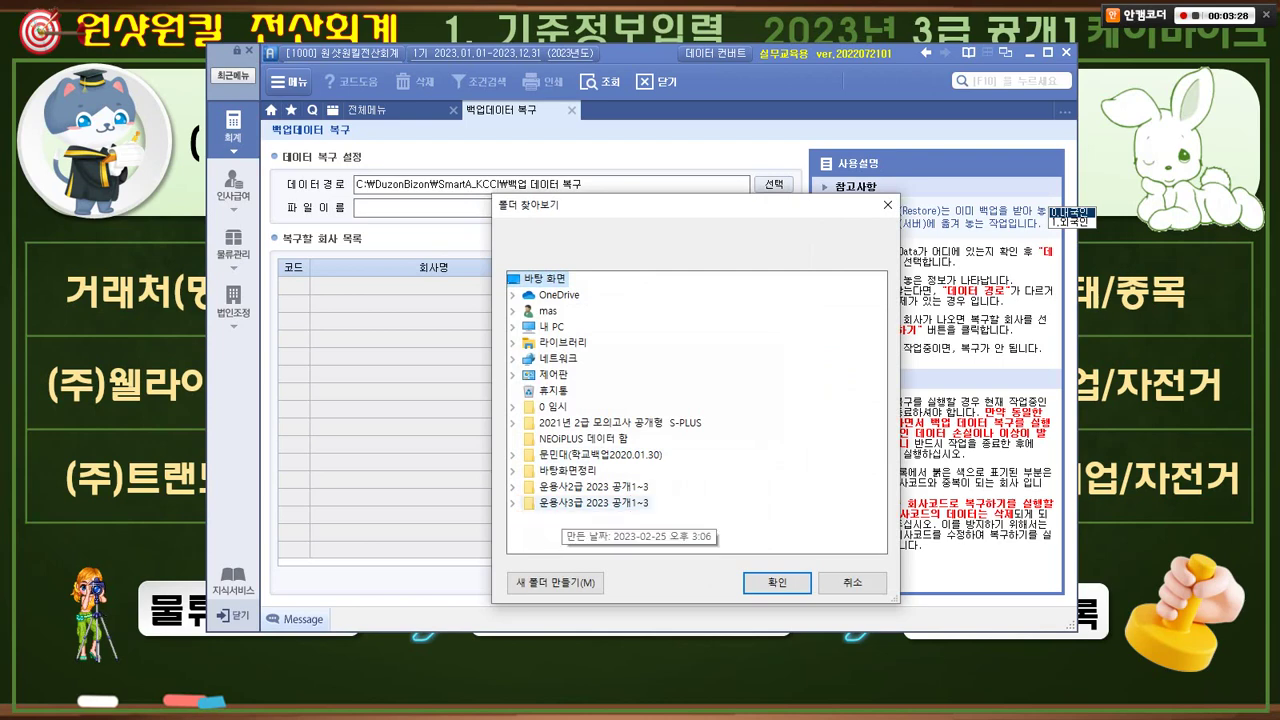
left_click(588, 502)
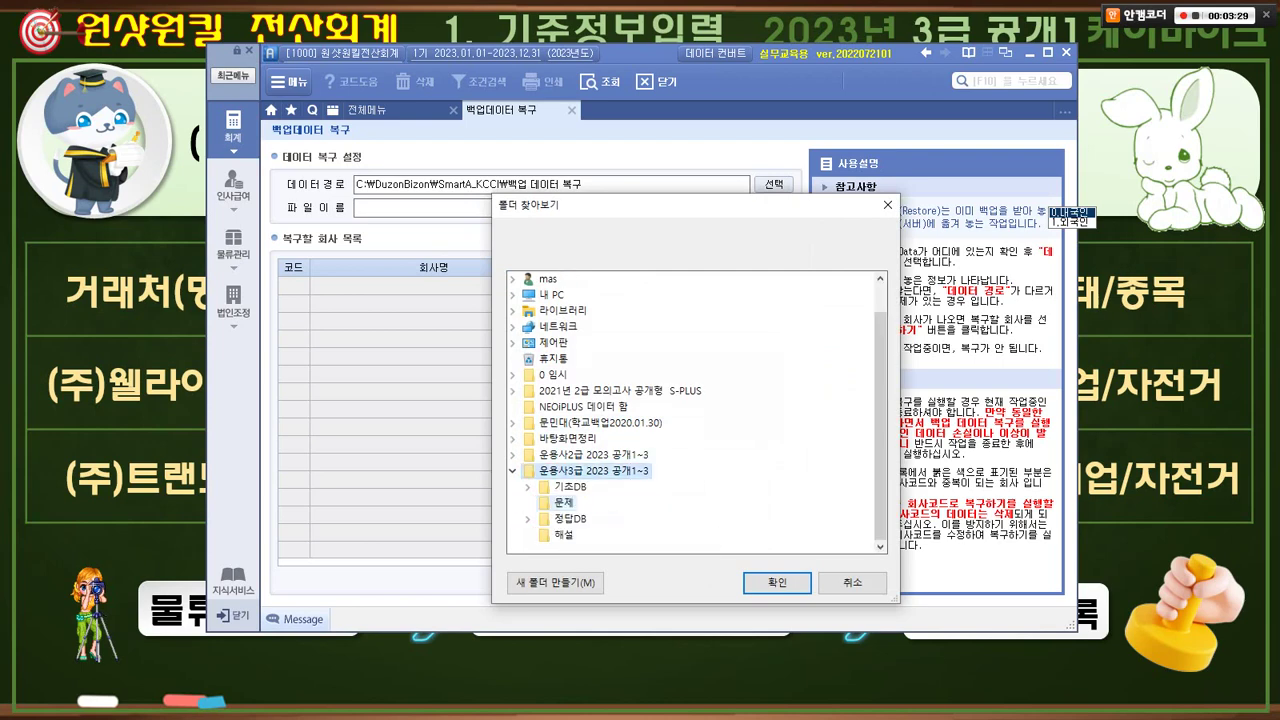
left_click(570, 487)
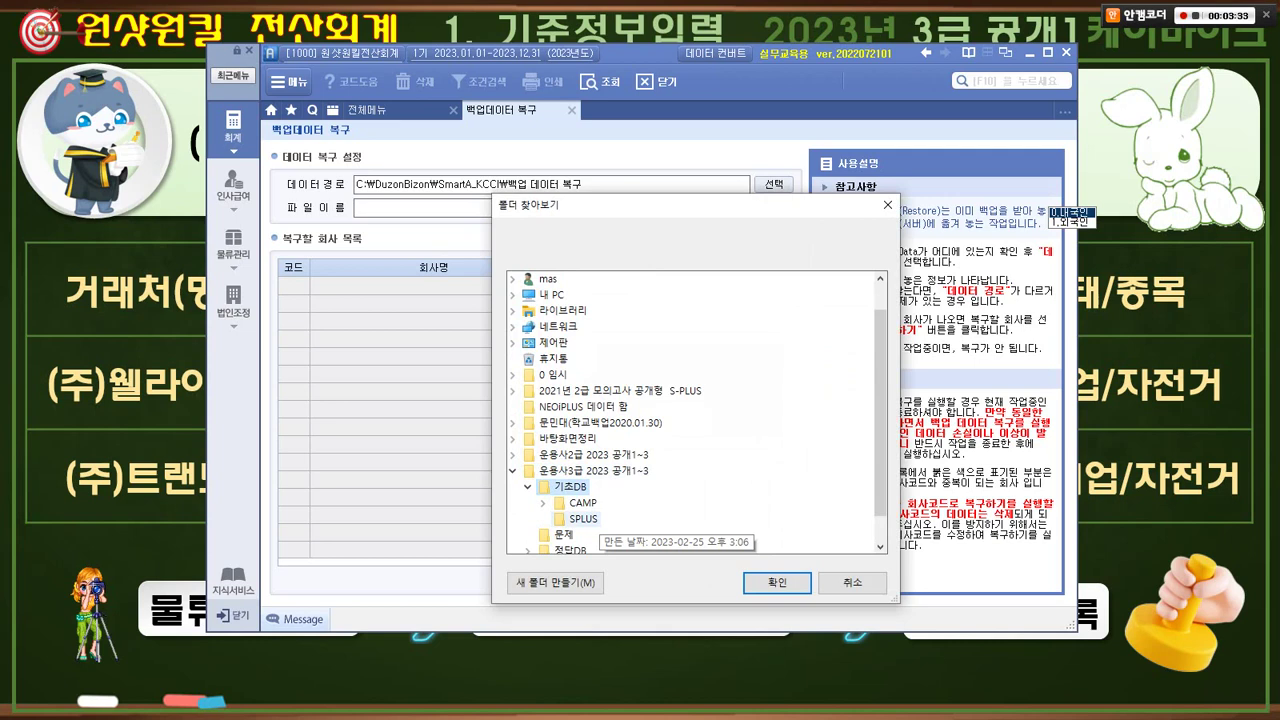
left_click(584, 519)
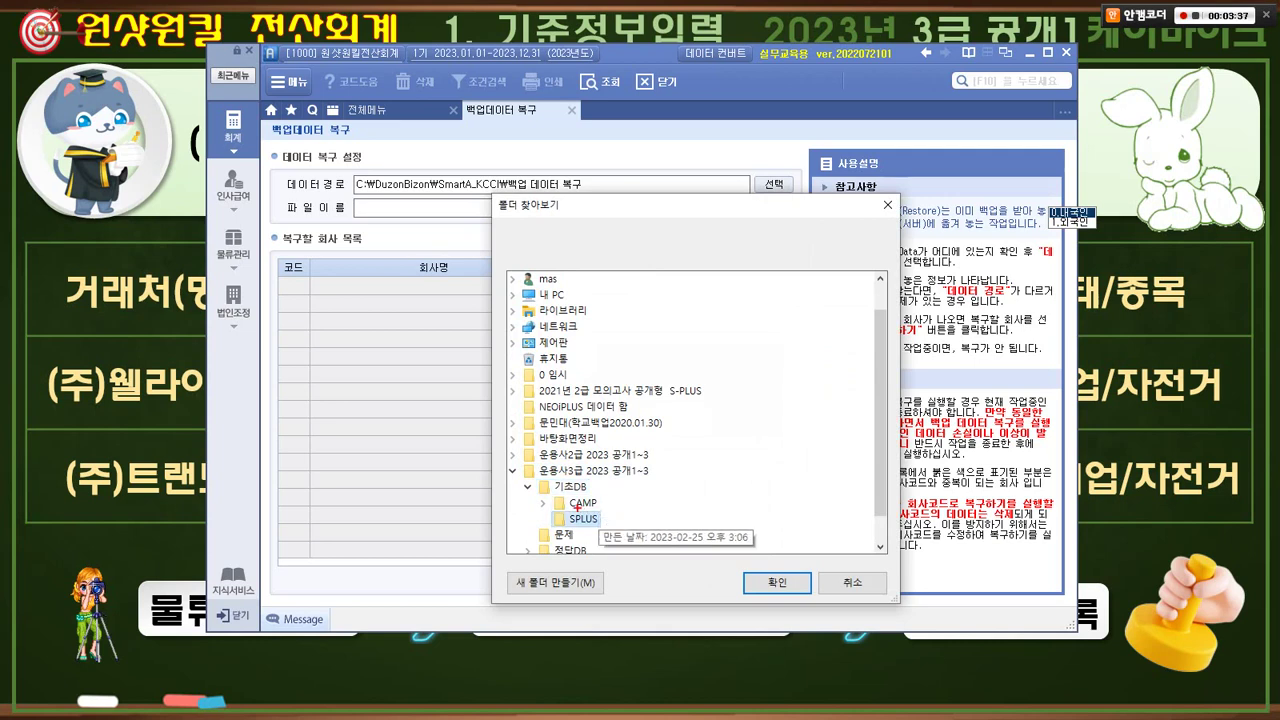
mouse_move(540, 509)
left_mouse_down()
mouse_move(606, 531)
mouse_move(600, 510)
left_mouse_up()
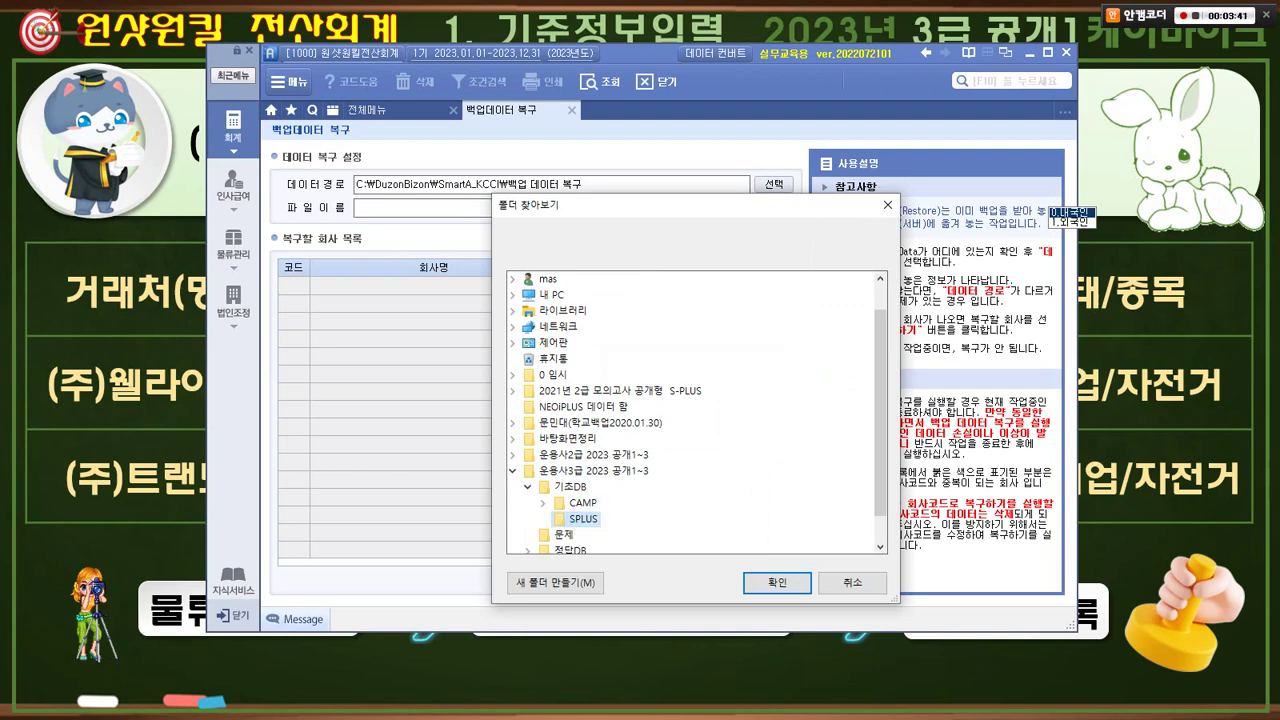
left_click(777, 582)
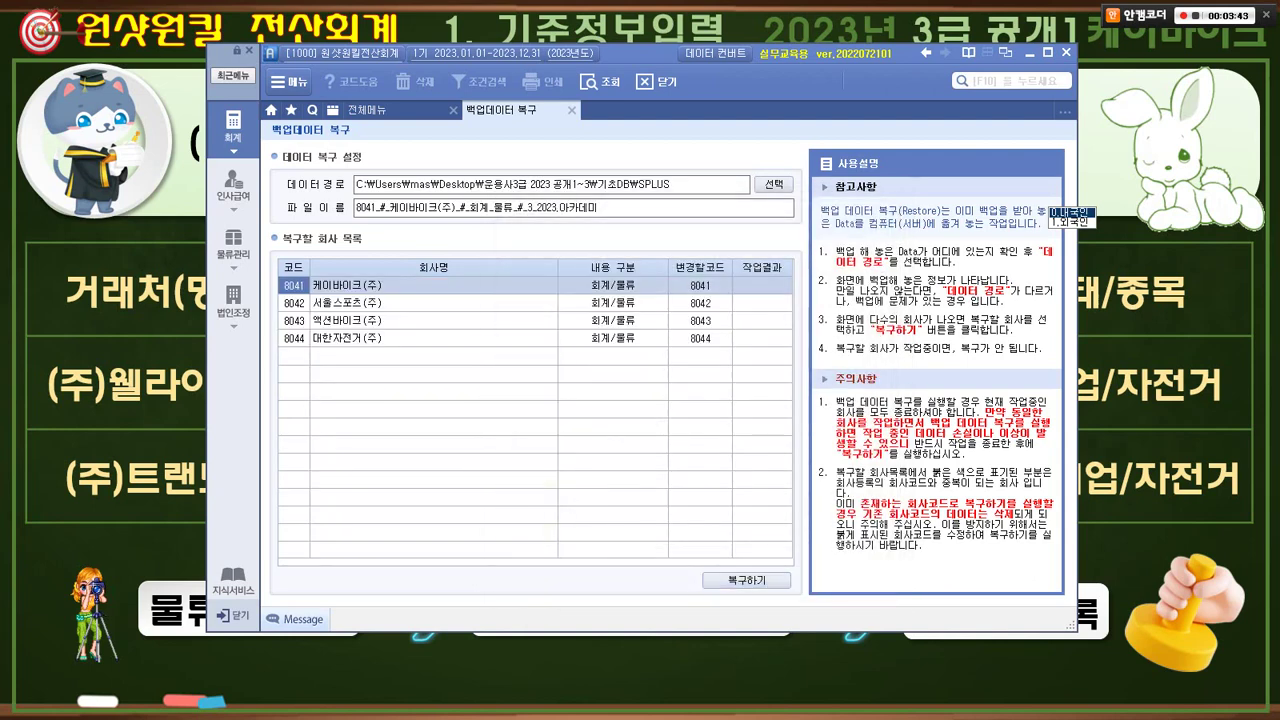
- Restore 8041 케이바이크(주) over the existing company code 8041, then close the restore tab
left_click(400, 286)
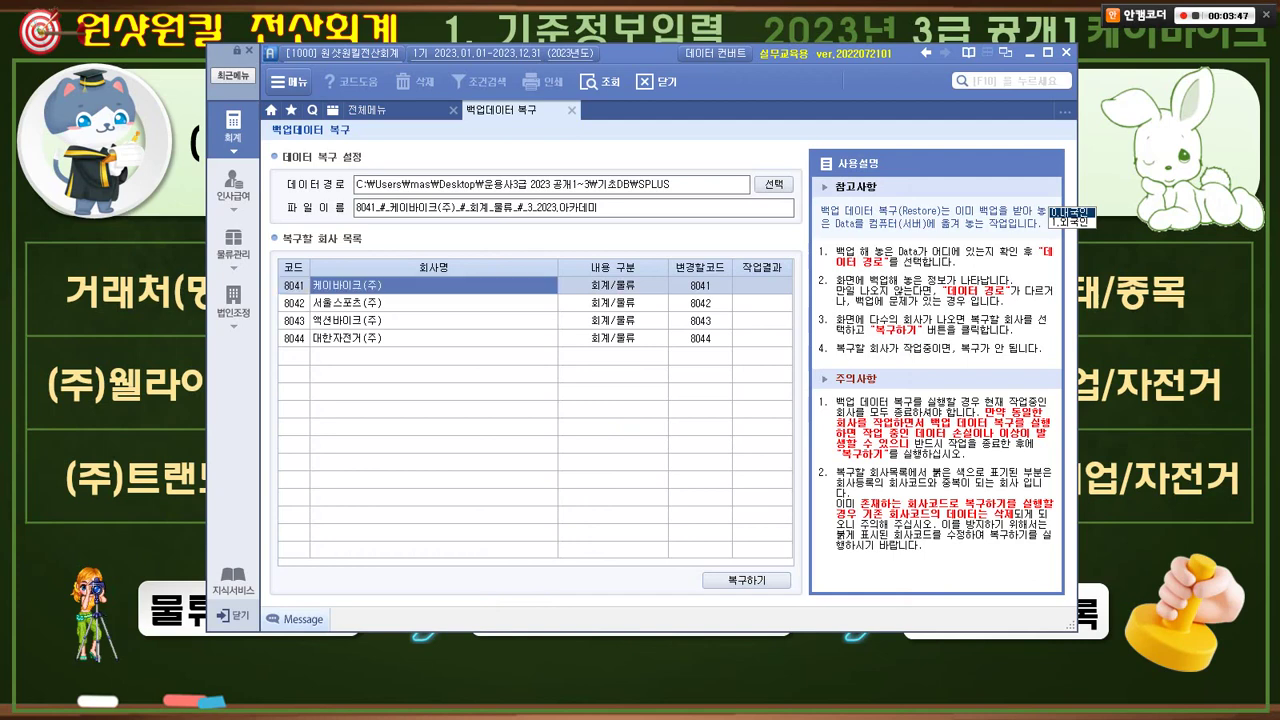
left_click_drag(737, 605, 745, 599)
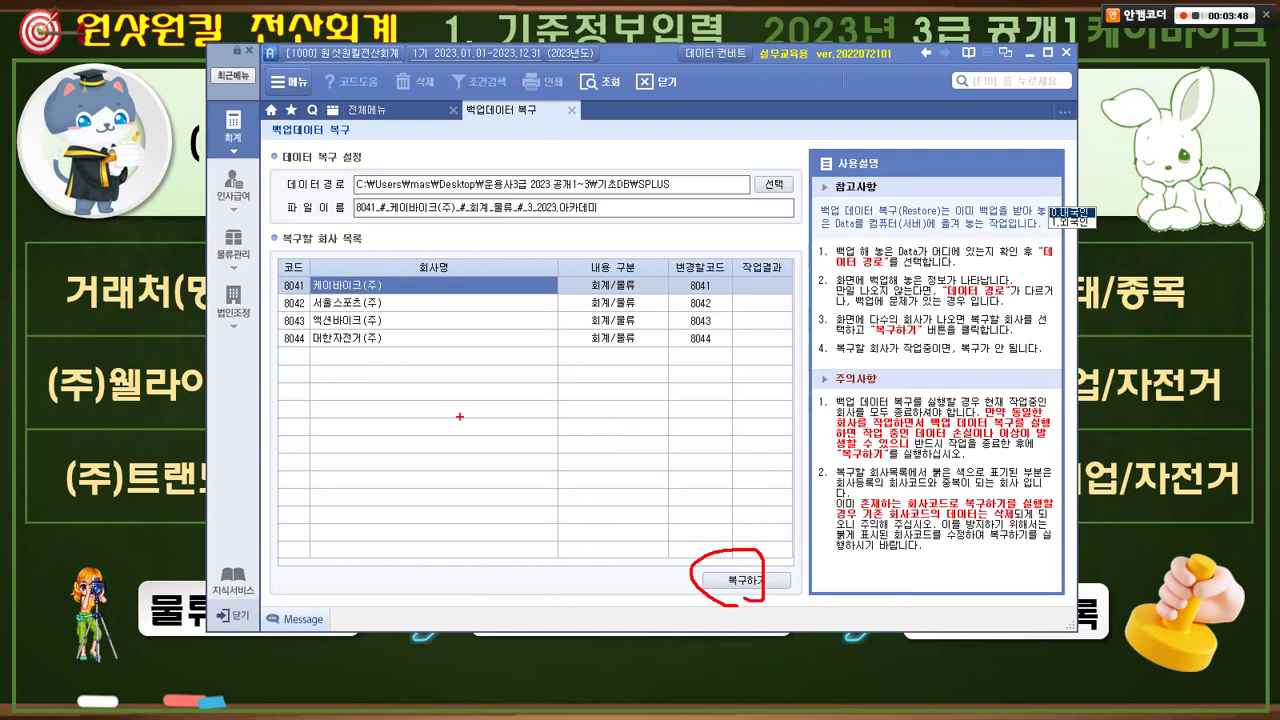
mouse_move(279, 310)
left_mouse_down()
mouse_move(419, 331)
mouse_move(390, 320)
mouse_move(405, 296)
mouse_move(376, 310)
left_mouse_up()
left_click_drag(722, 566, 736, 554)
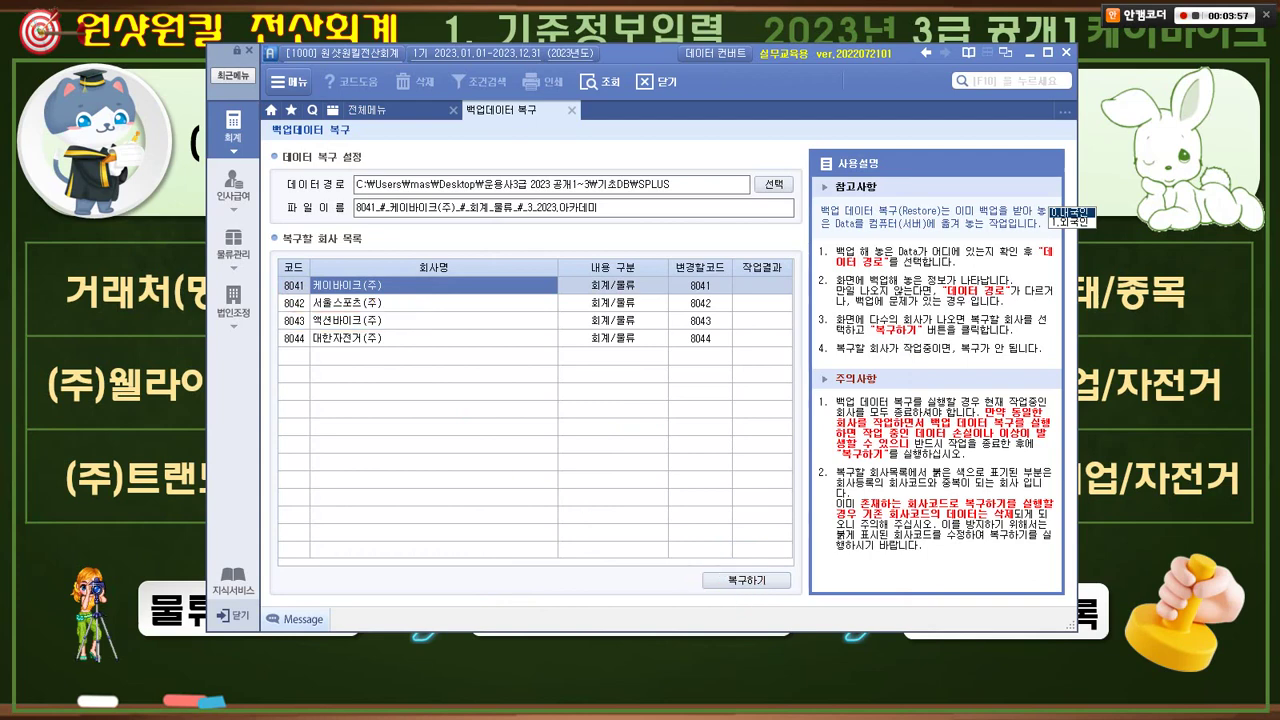
left_click_drag(274, 270, 397, 290)
left_click(746, 580)
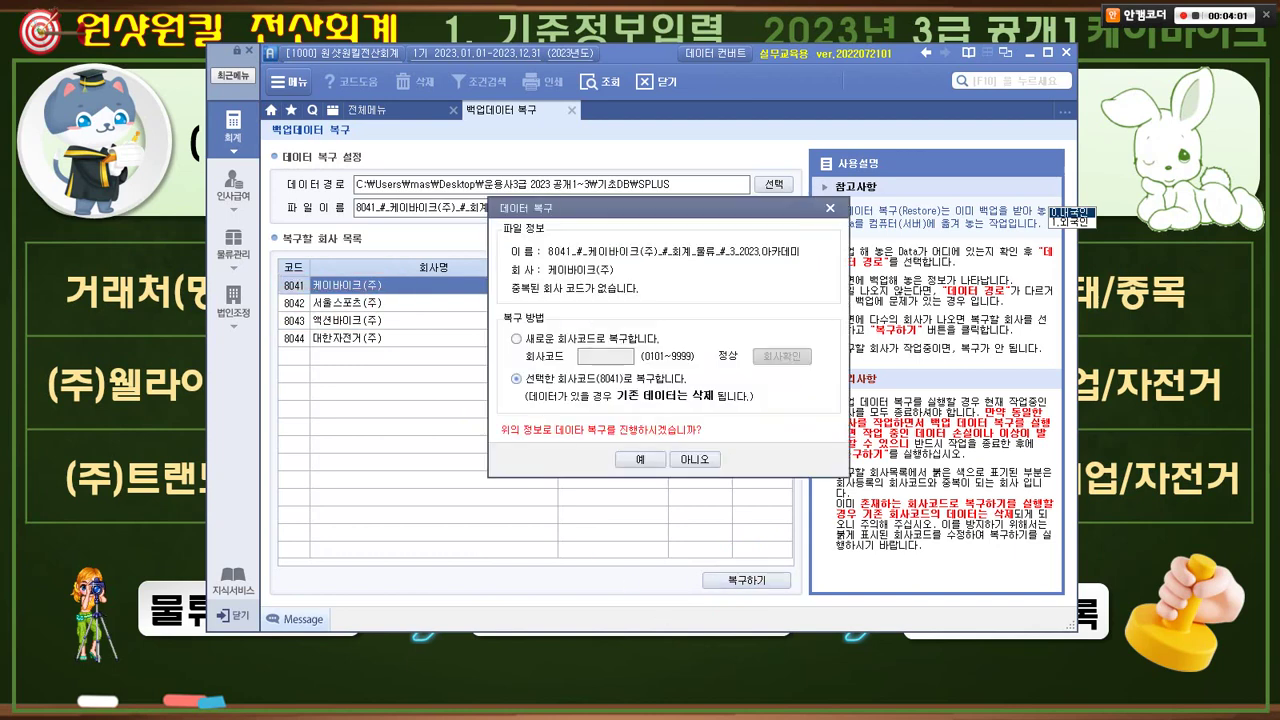
left_click(640, 459)
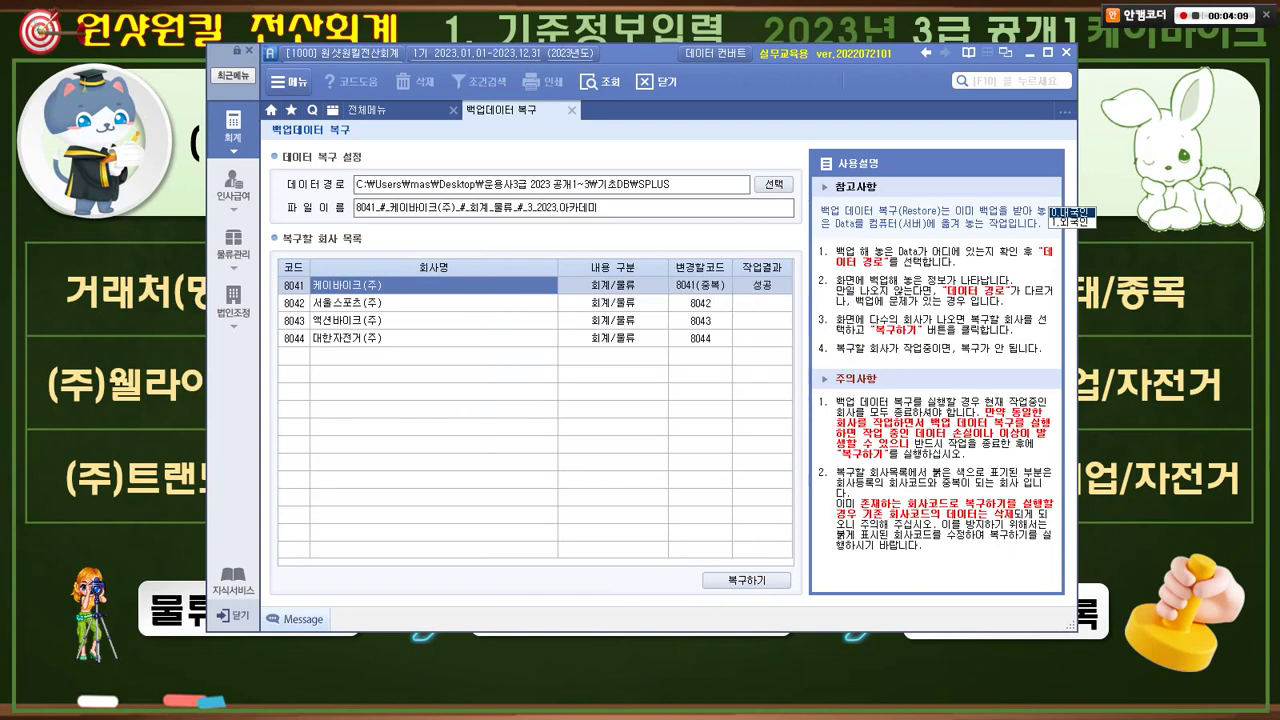
left_click(572, 110)
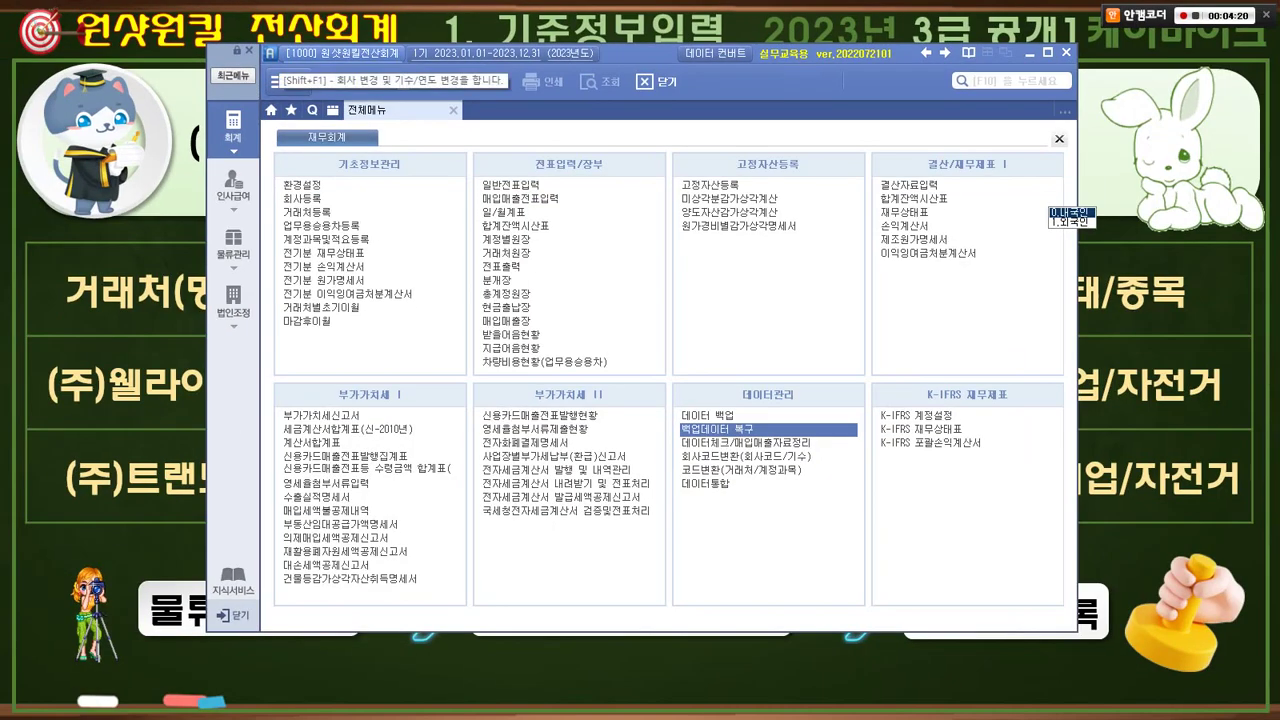
- Switch the login to company 8041 케이바이크(주) through the company search
left_click(340, 53)
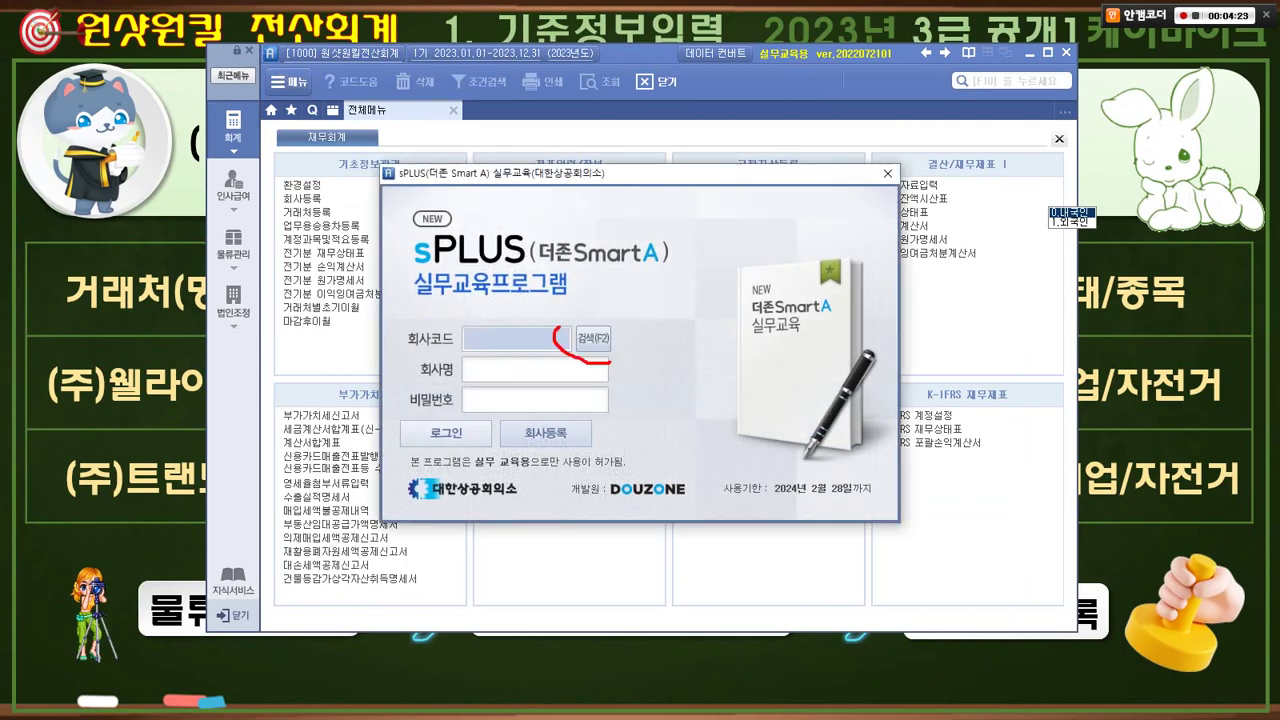
left_click(592, 339)
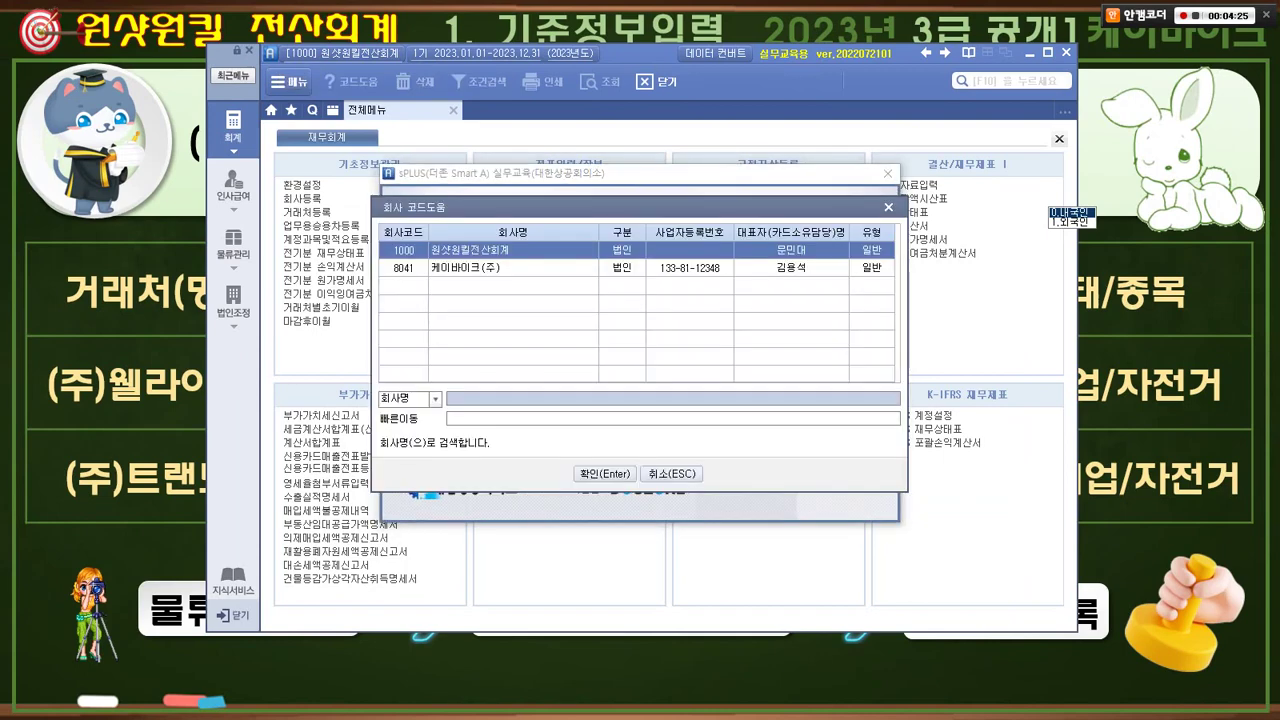
key("Down")
key("Return")
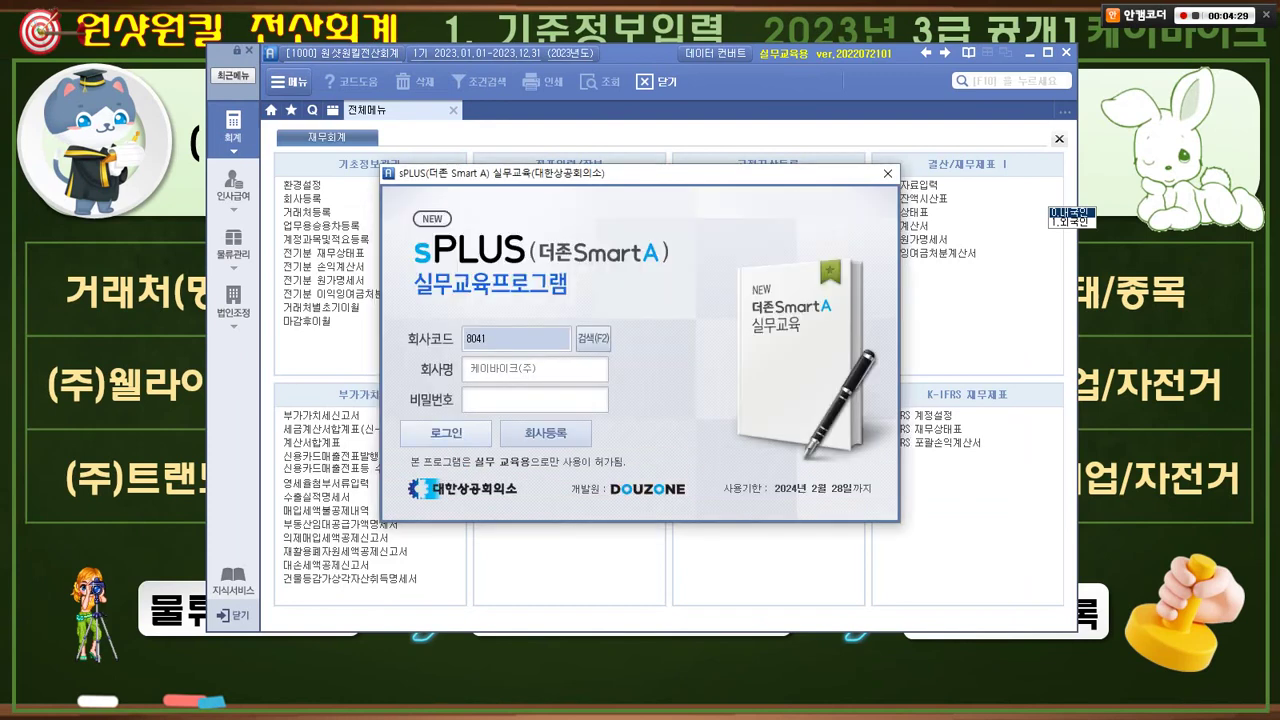
key("Return")
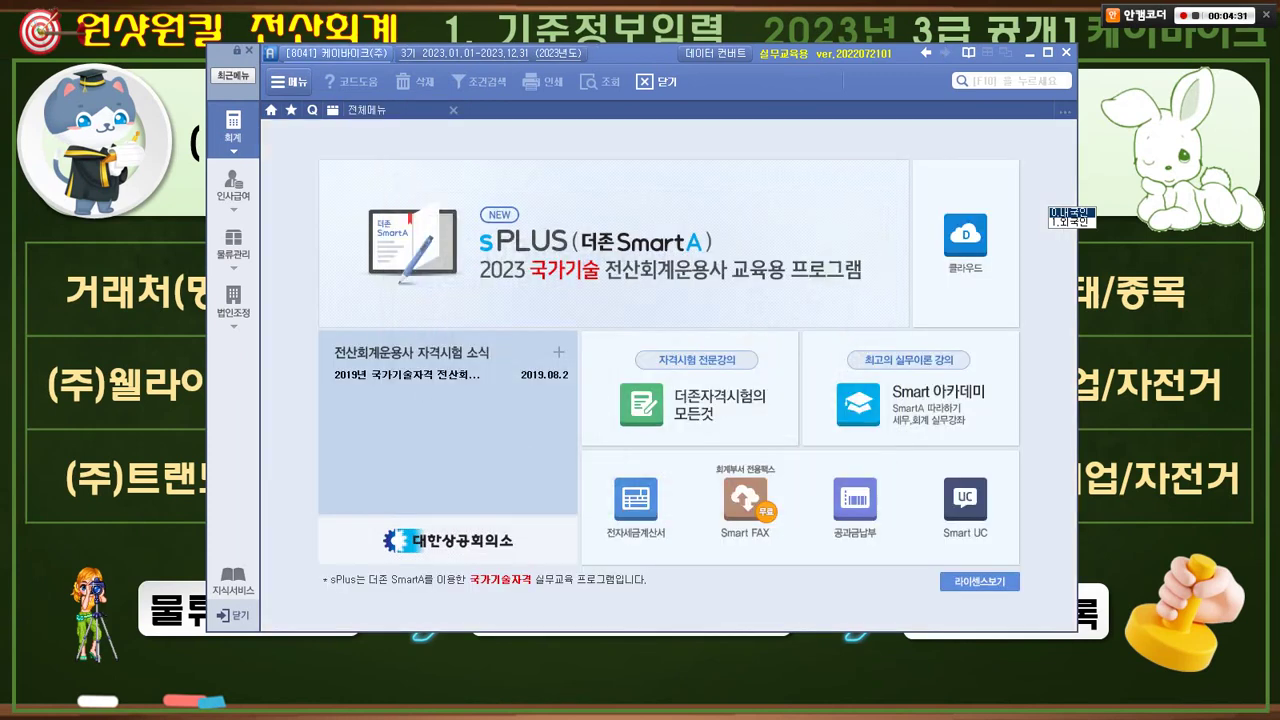
- Open 백업데이터 복구 from the full menu (F1) and start browsing for the backup folder
mouse_move(278, 35)
left_mouse_down()
mouse_move(410, 72)
mouse_move(398, 82)
mouse_move(411, 100)
left_mouse_up()
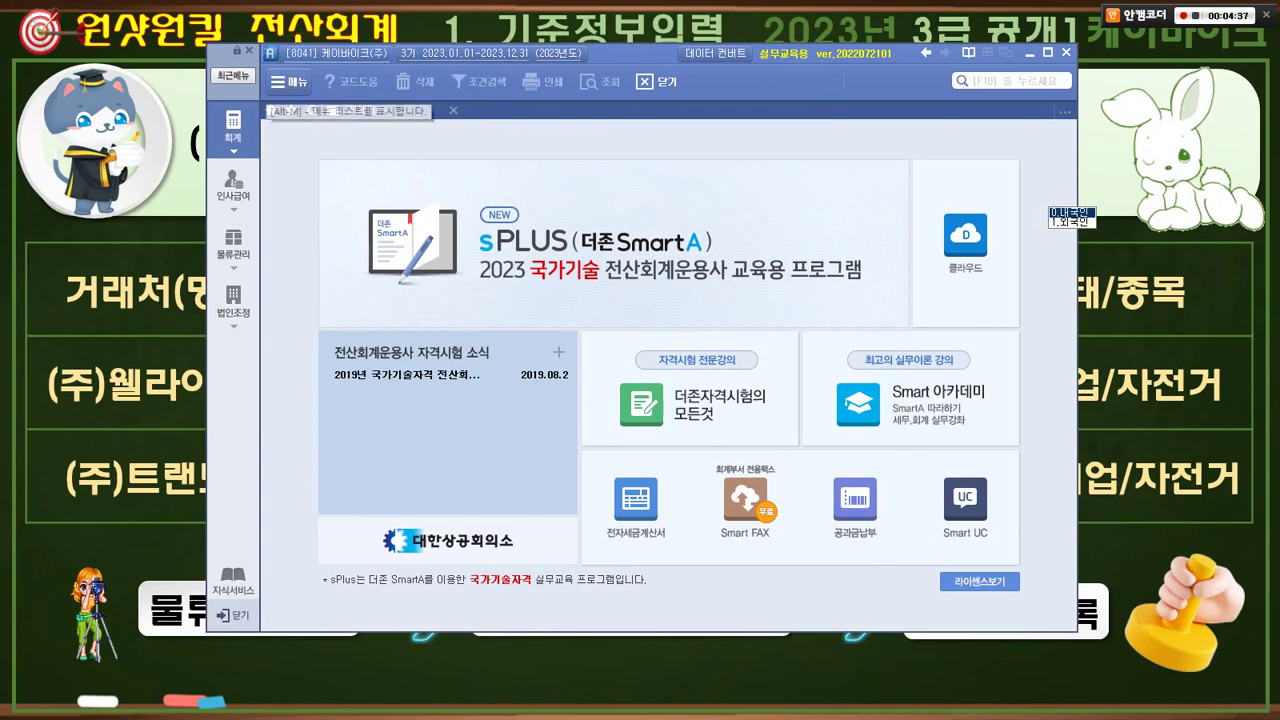
key("F1")
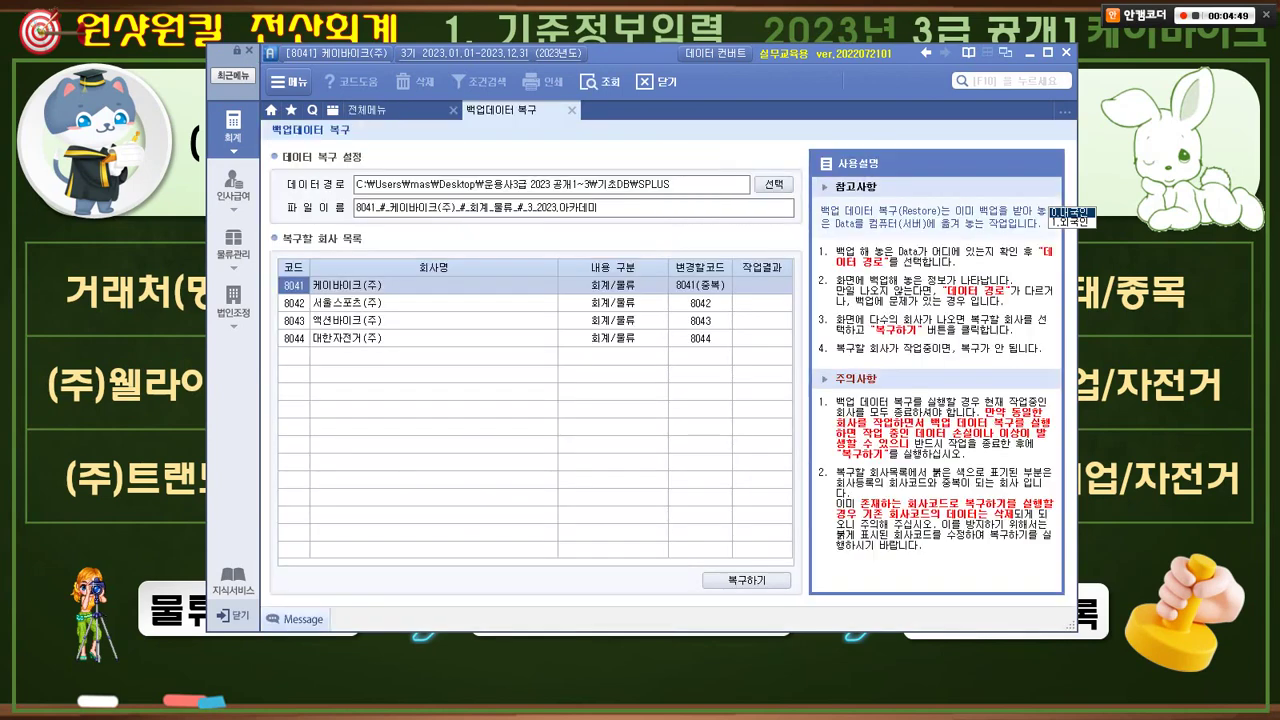
left_click(773, 184)
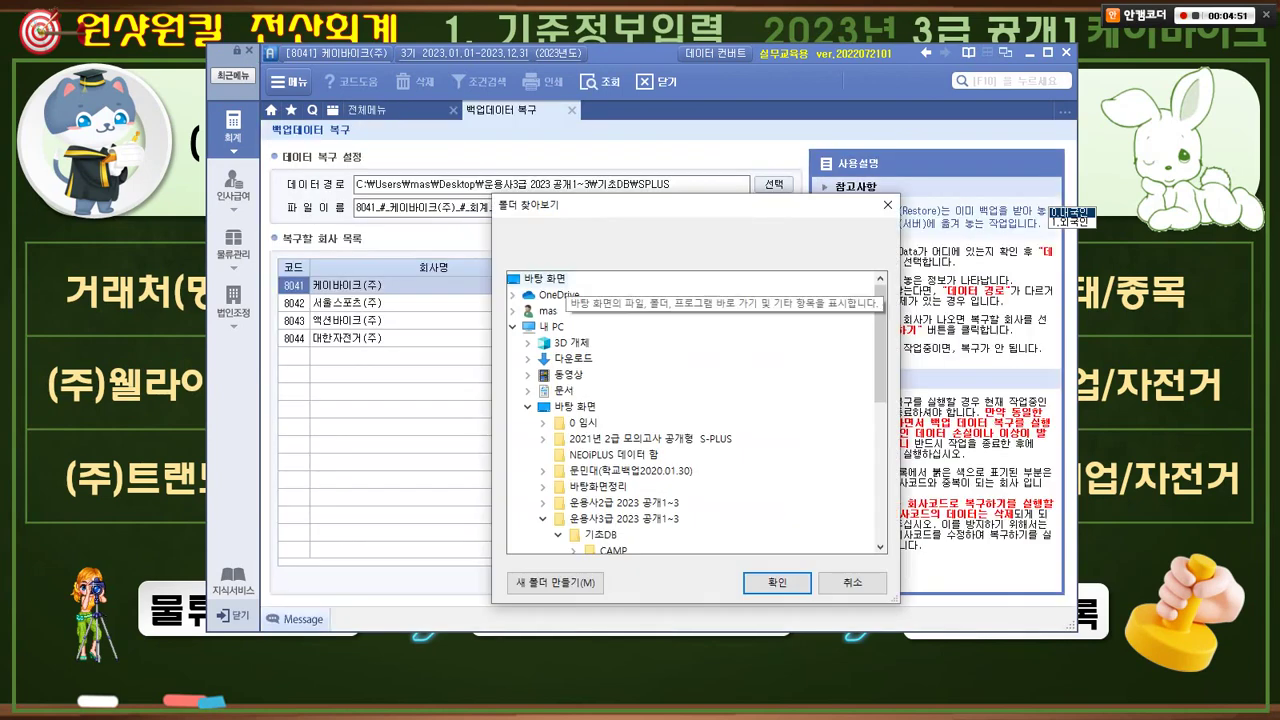
- Load backups from 기초DB\SPLUS and select 케이바이크(주) for restoring
key("ctrl+2")
left_click_drag(500, 266, 577, 292)
mouse_move(679, 345)
left_mouse_down()
mouse_move(673, 362)
mouse_move(669, 338)
mouse_move(680, 361)
left_mouse_up()
key("Escape")
left_click_drag(527, 513, 694, 535)
key("Escape")
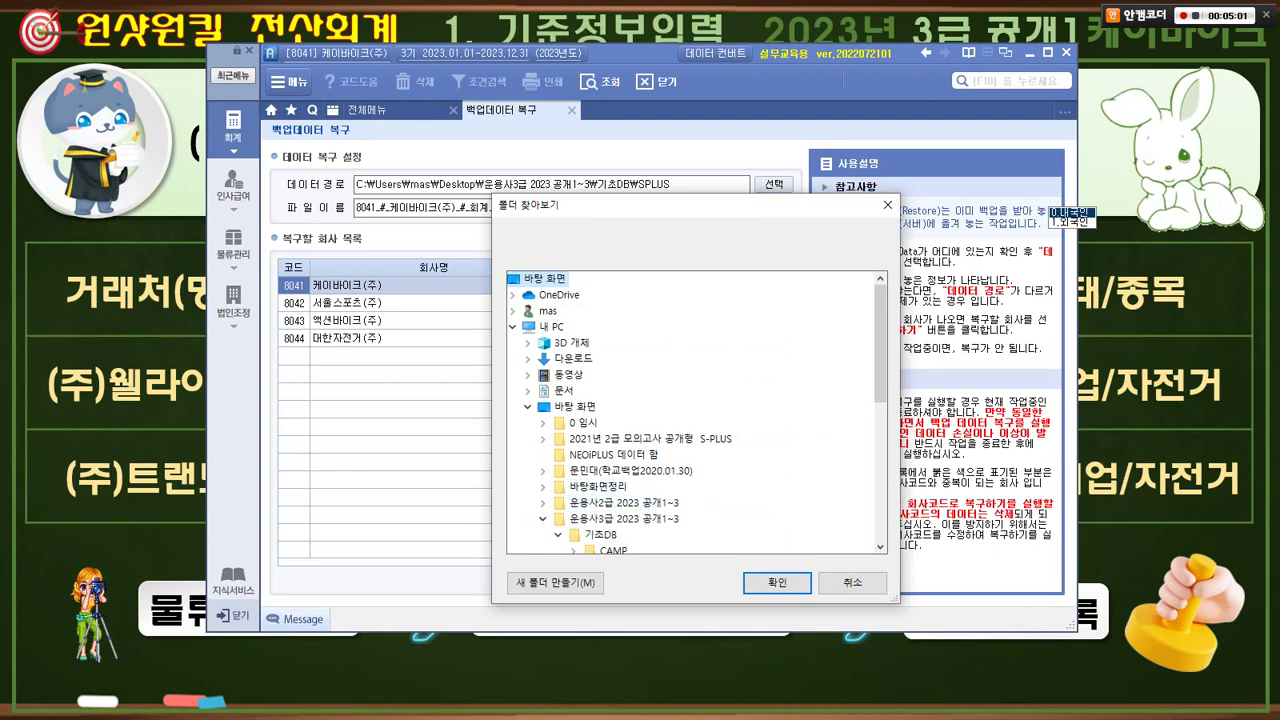
left_click_drag(880, 343, 880, 384)
left_click(613, 471)
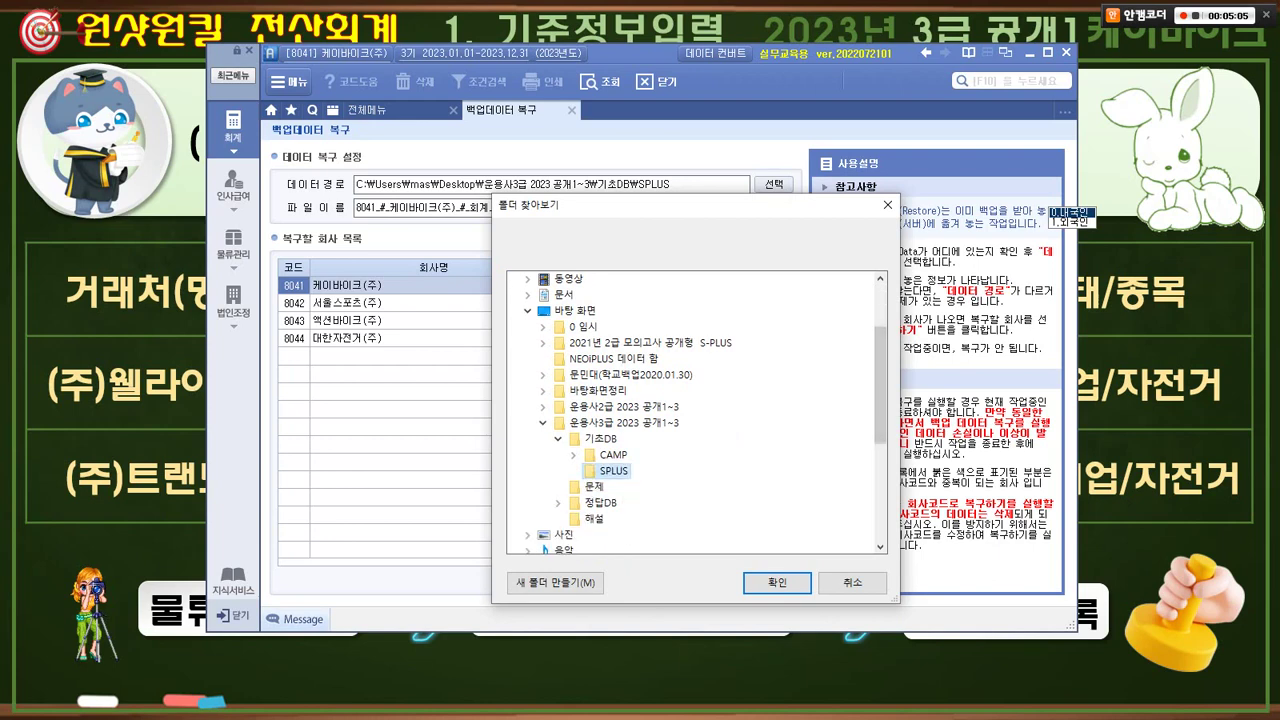
left_click(777, 582)
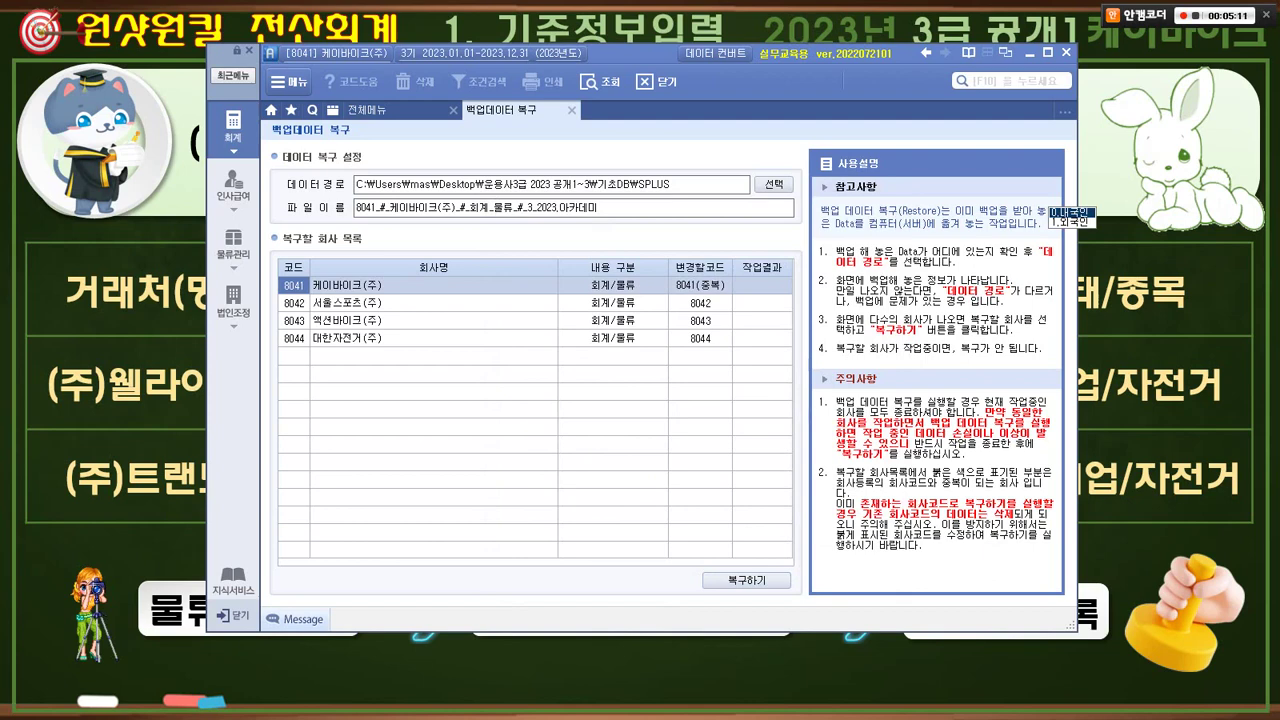
left_click(410, 285)
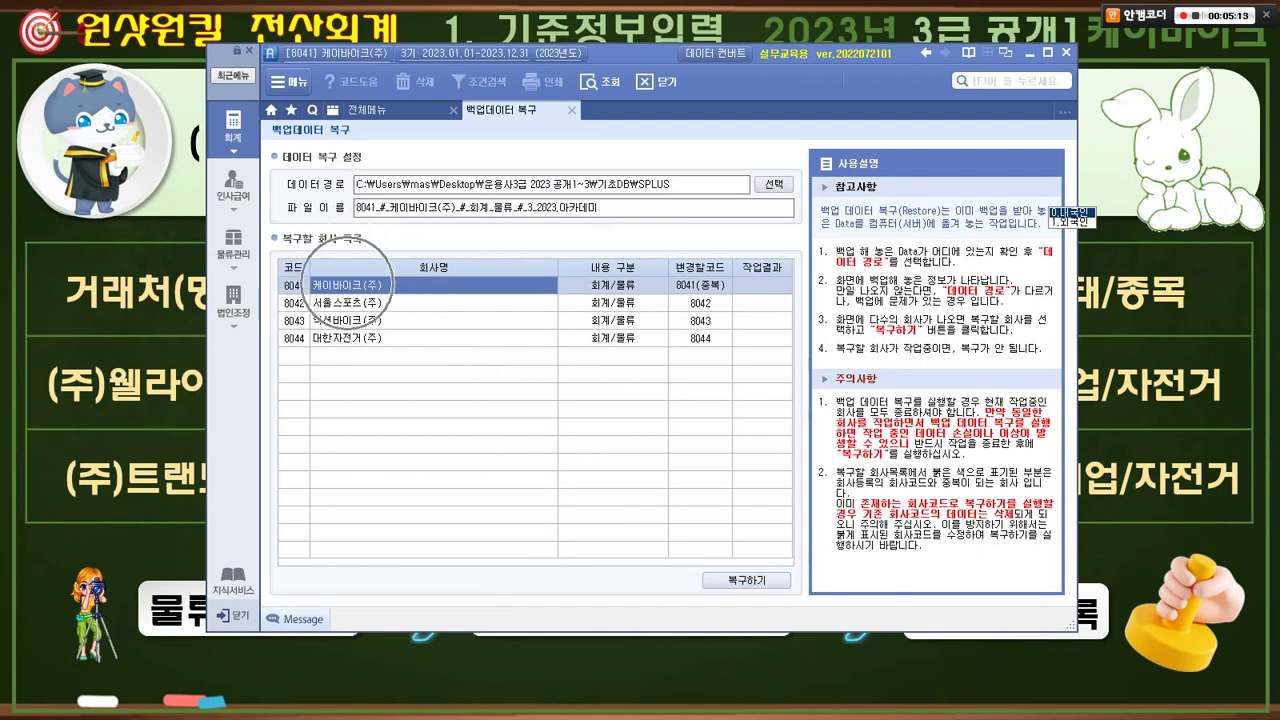
- Restore the 케이바이크(주) backup under new company code 0101
left_click(746, 580)
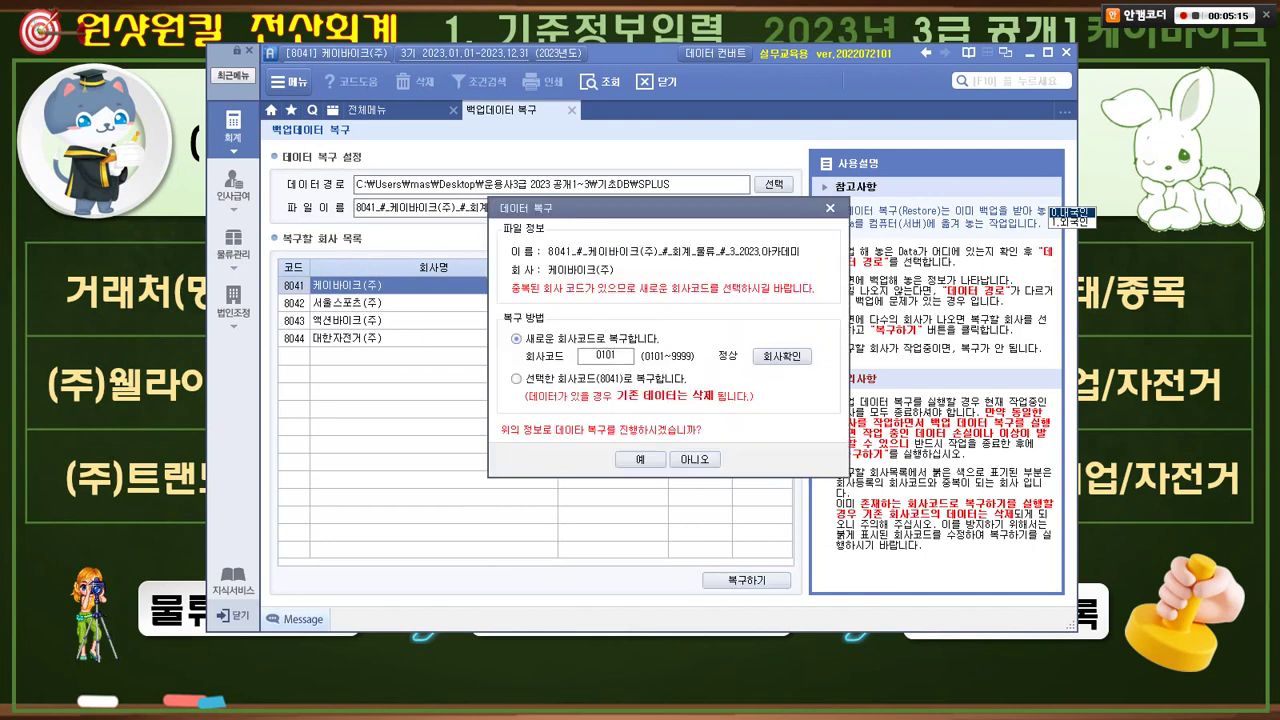
key("ctrl+2")
mouse_move(504, 328)
left_mouse_down()
mouse_move(654, 374)
mouse_move(566, 352)
mouse_move(626, 350)
mouse_move(620, 370)
mouse_move(605, 299)
left_mouse_up()
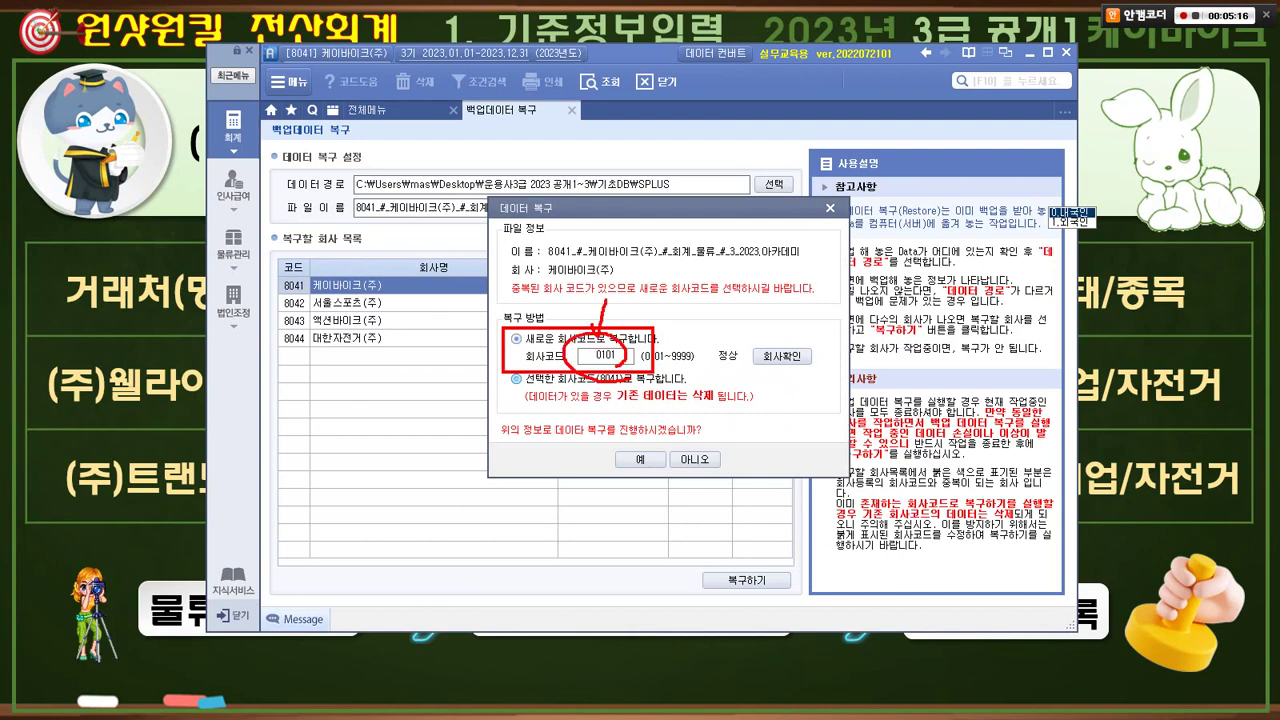
key("Escape")
left_click(640, 459)
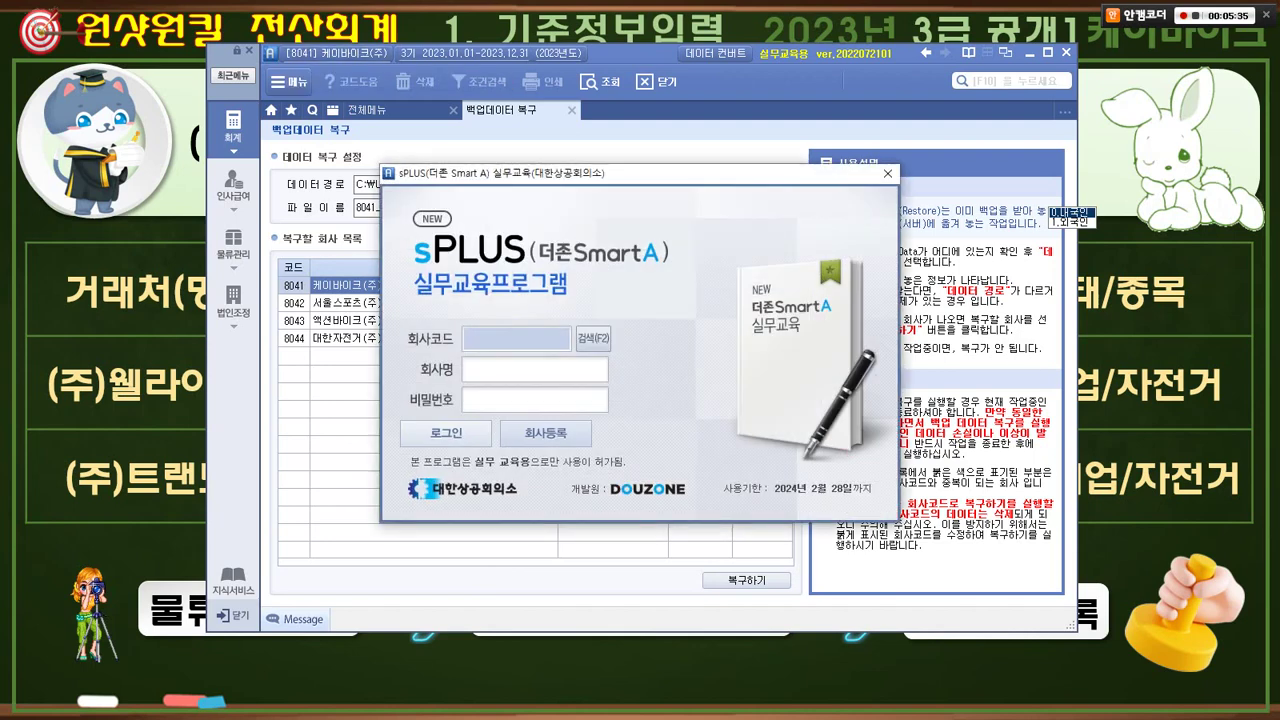
- Confirm the restored 0101 copy is listed, then select 8041 케이바이크(주) and log in
key("F2")
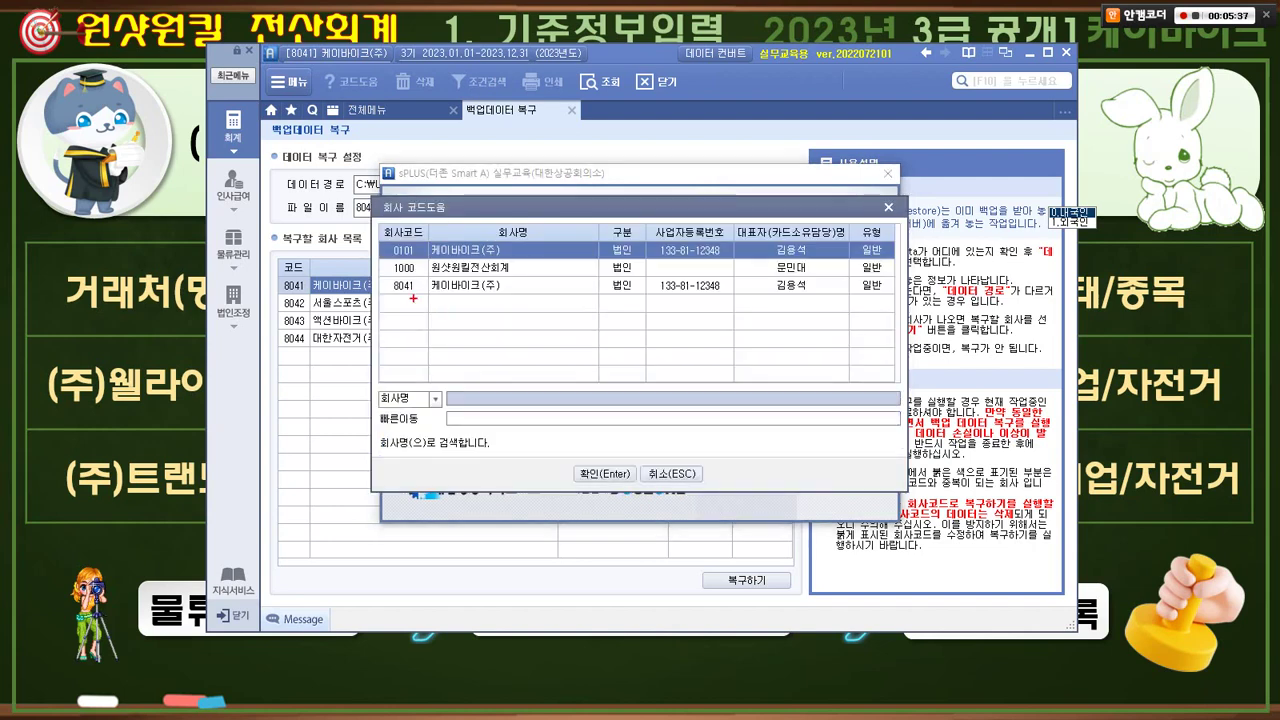
left_click_drag(382, 277, 508, 306)
mouse_move(378, 234)
left_mouse_down()
mouse_move(515, 263)
mouse_move(488, 205)
left_mouse_up()
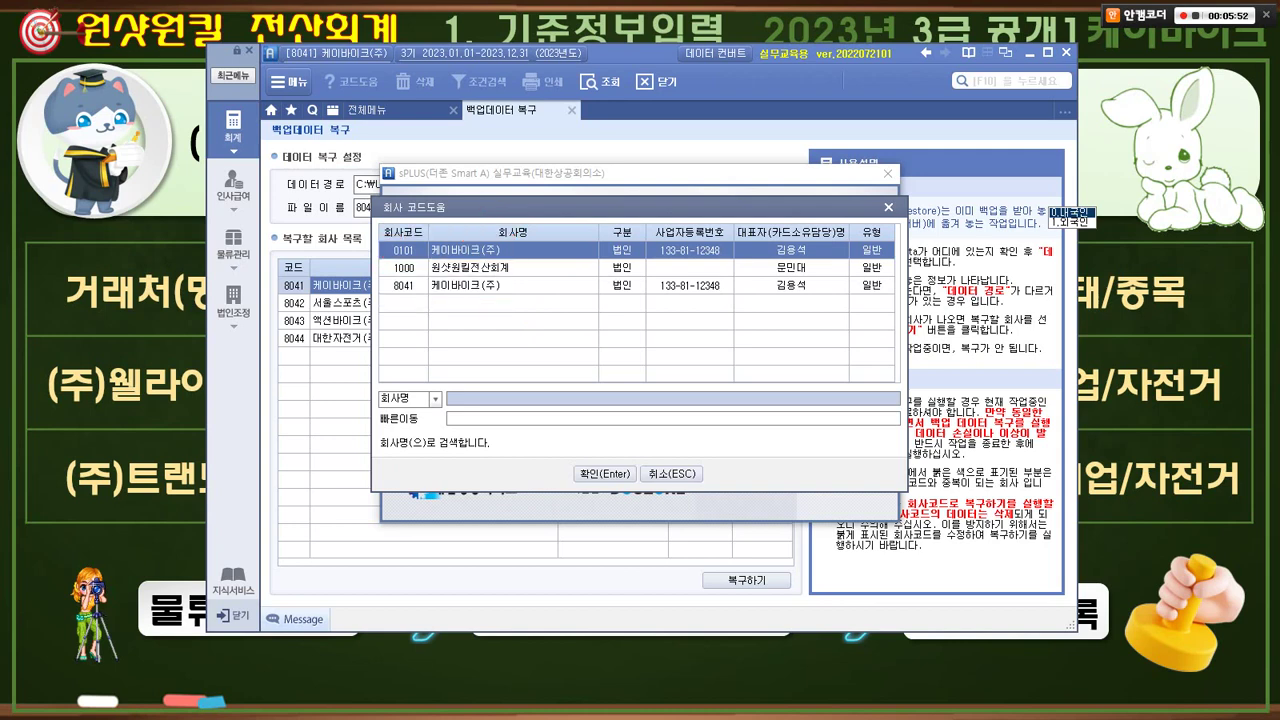
left_click(470, 285)
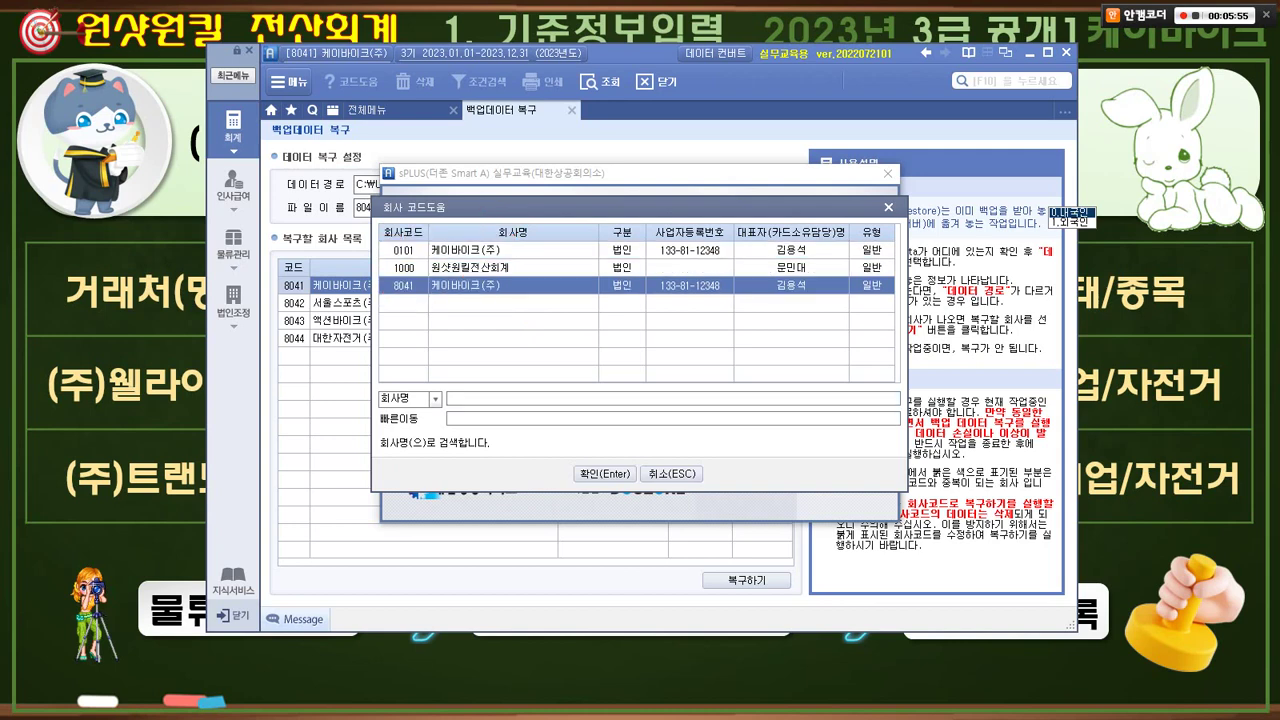
key("ctrl")
key("ctrl")
left_click(482, 250)
left_click(482, 285)
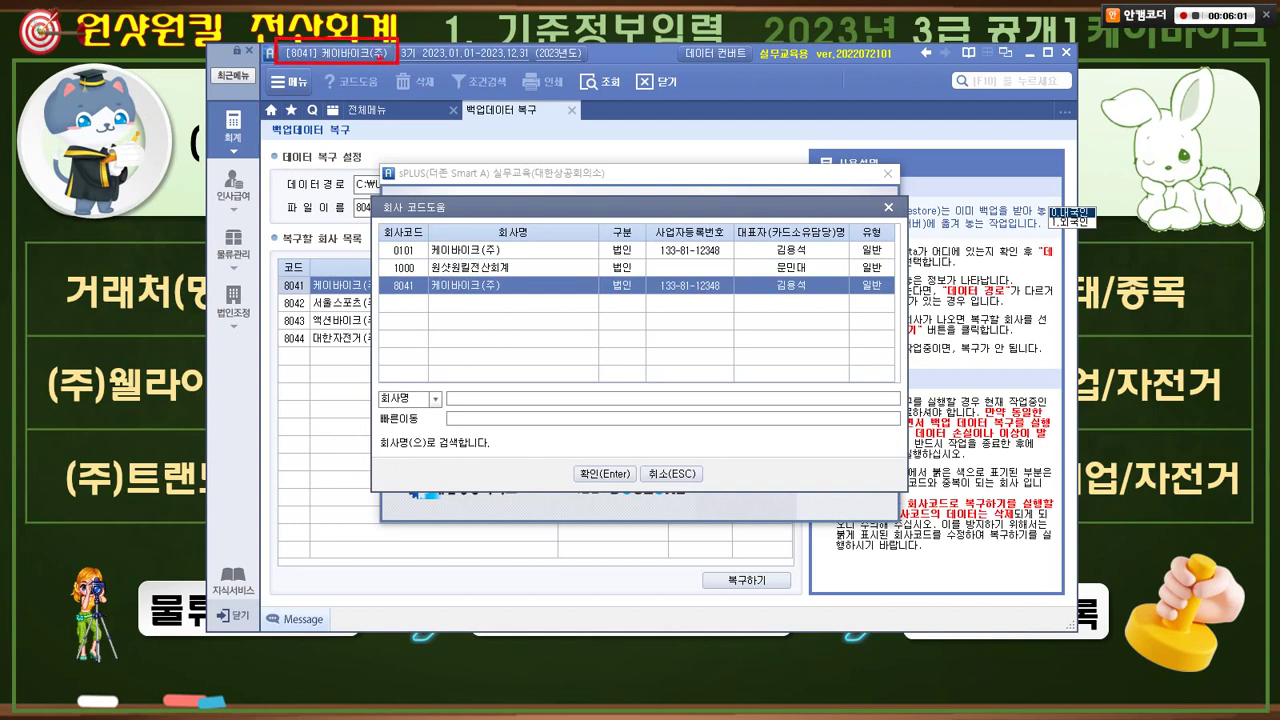
left_click_drag(621, 88, 579, 200)
left_click_drag(548, 108, 624, 210)
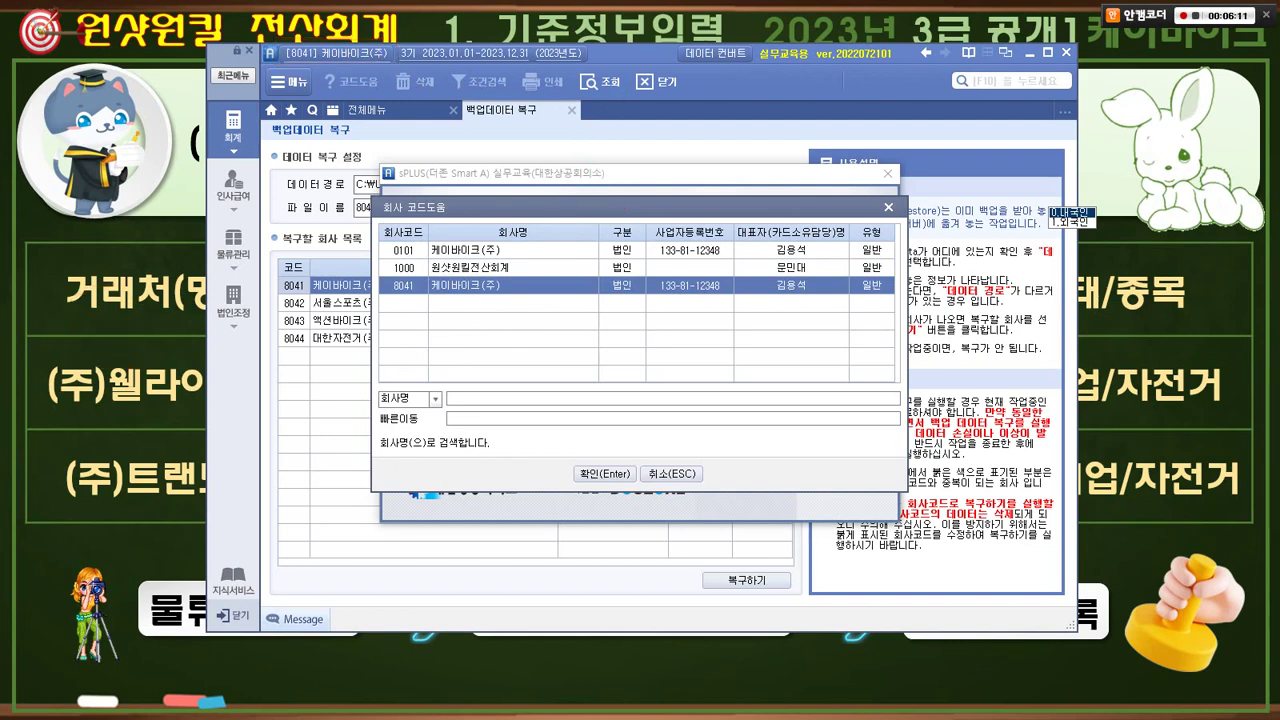
key("Return")
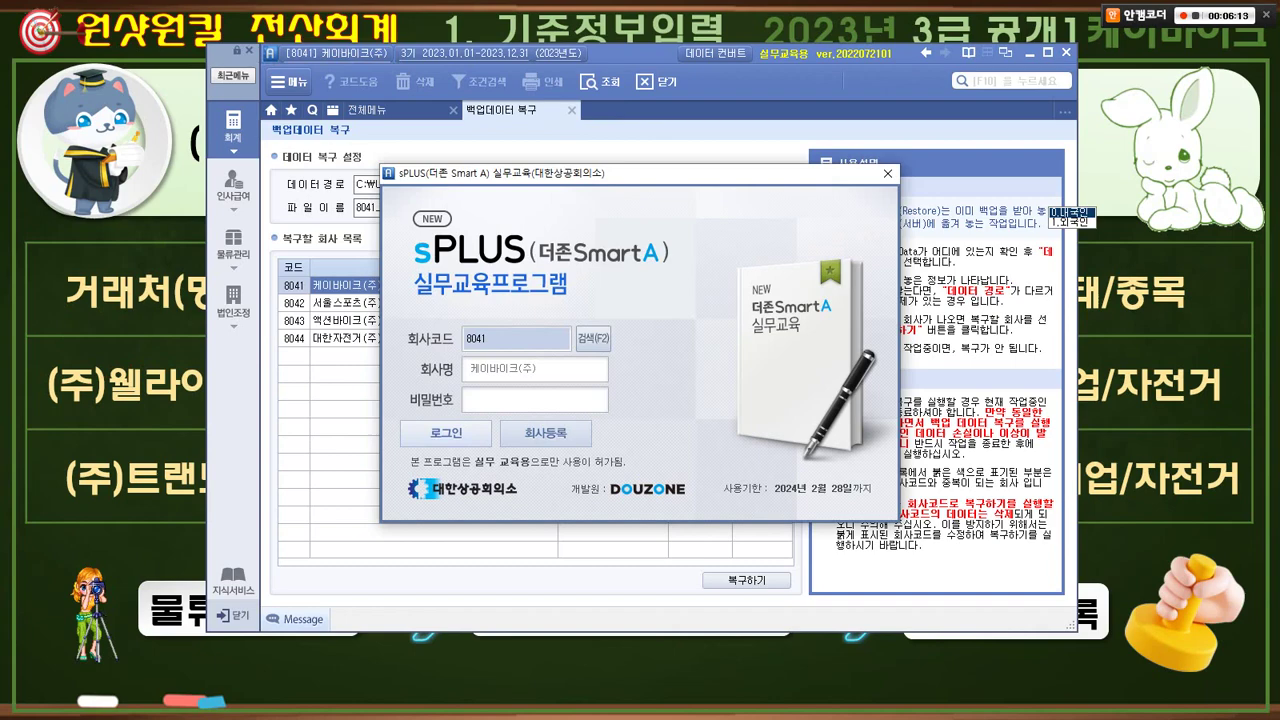
key("Return")
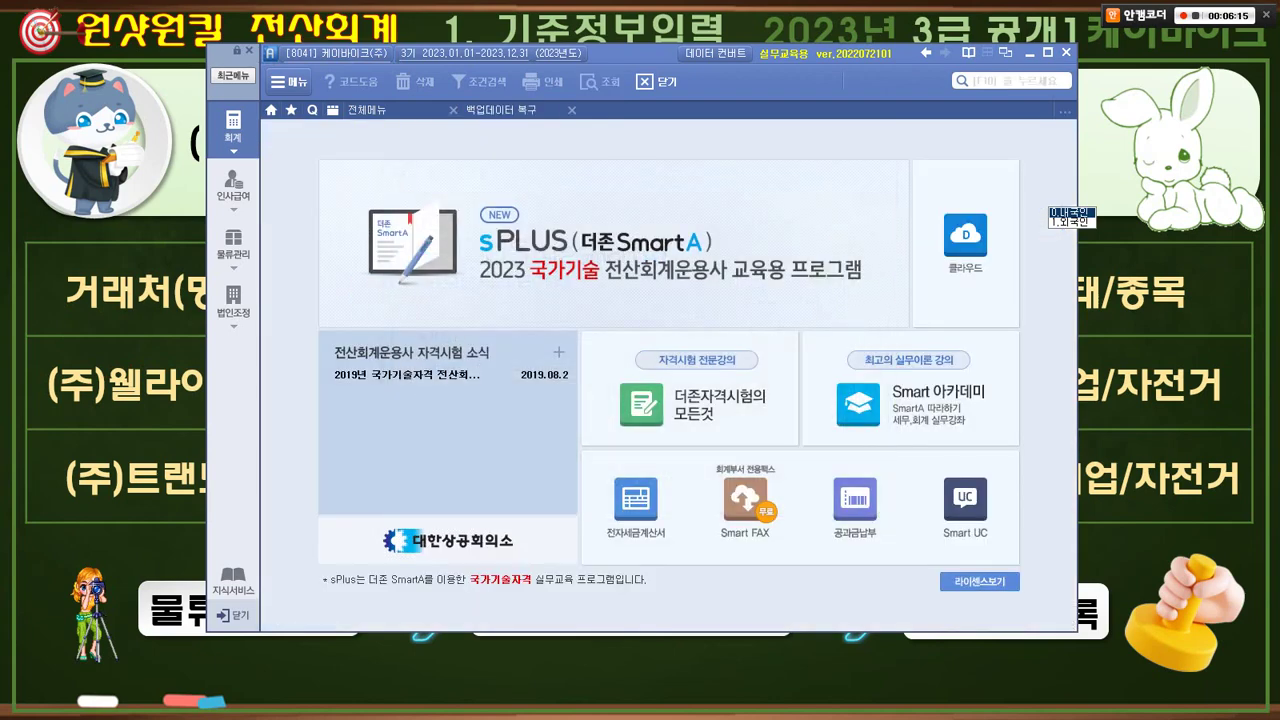
- Close the 백업데이터 복구 tab and switch the full menu to the 물류관리 logistics module
left_click(572, 110)
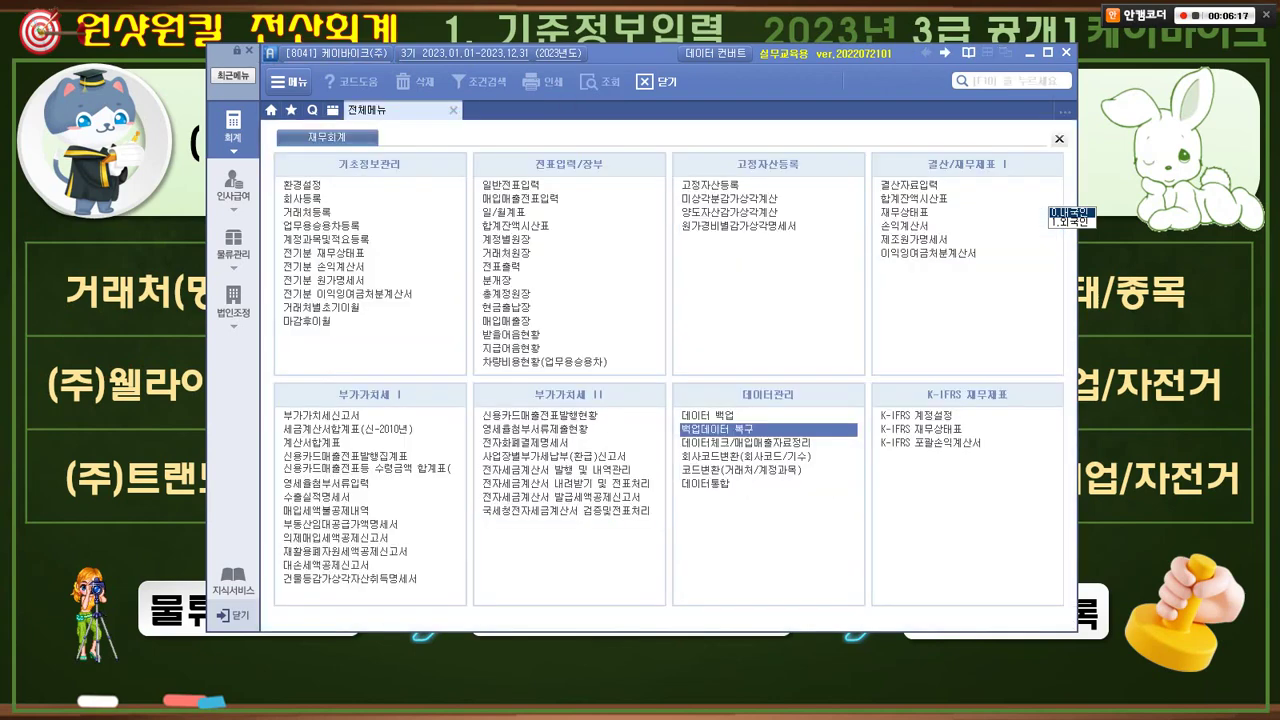
key("alt+Tab")
mouse_move(545, 172)
left_mouse_down()
mouse_move(473, 158)
mouse_move(550, 160)
left_mouse_up()
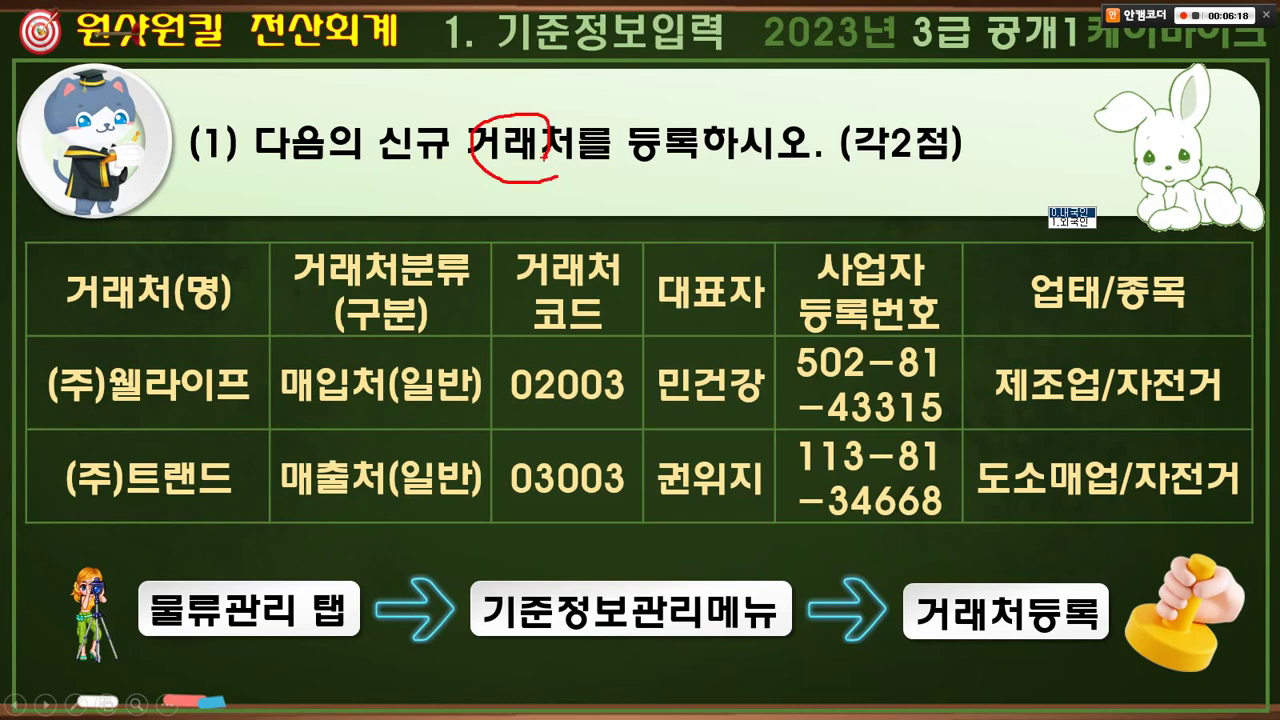
key("Escape")
key("alt+Tab")
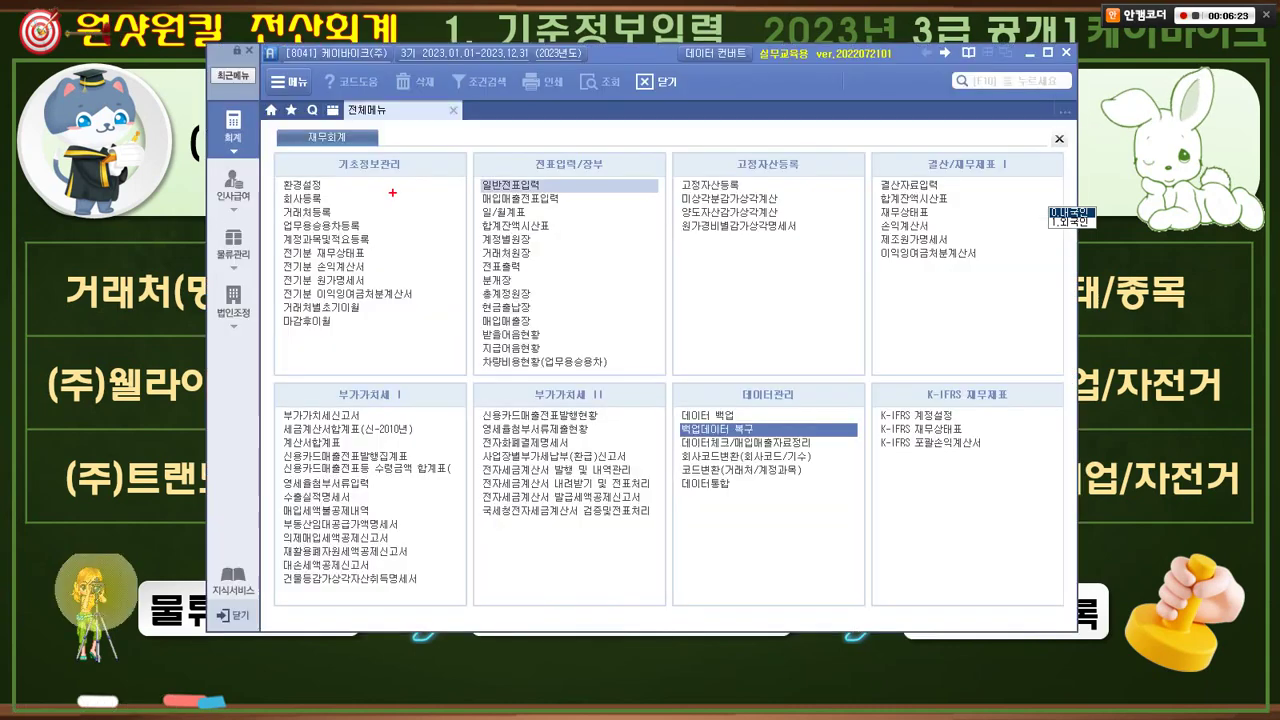
mouse_move(265, 151)
left_mouse_down()
mouse_move(236, 106)
mouse_move(258, 176)
mouse_move(344, 229)
mouse_move(349, 186)
left_mouse_up()
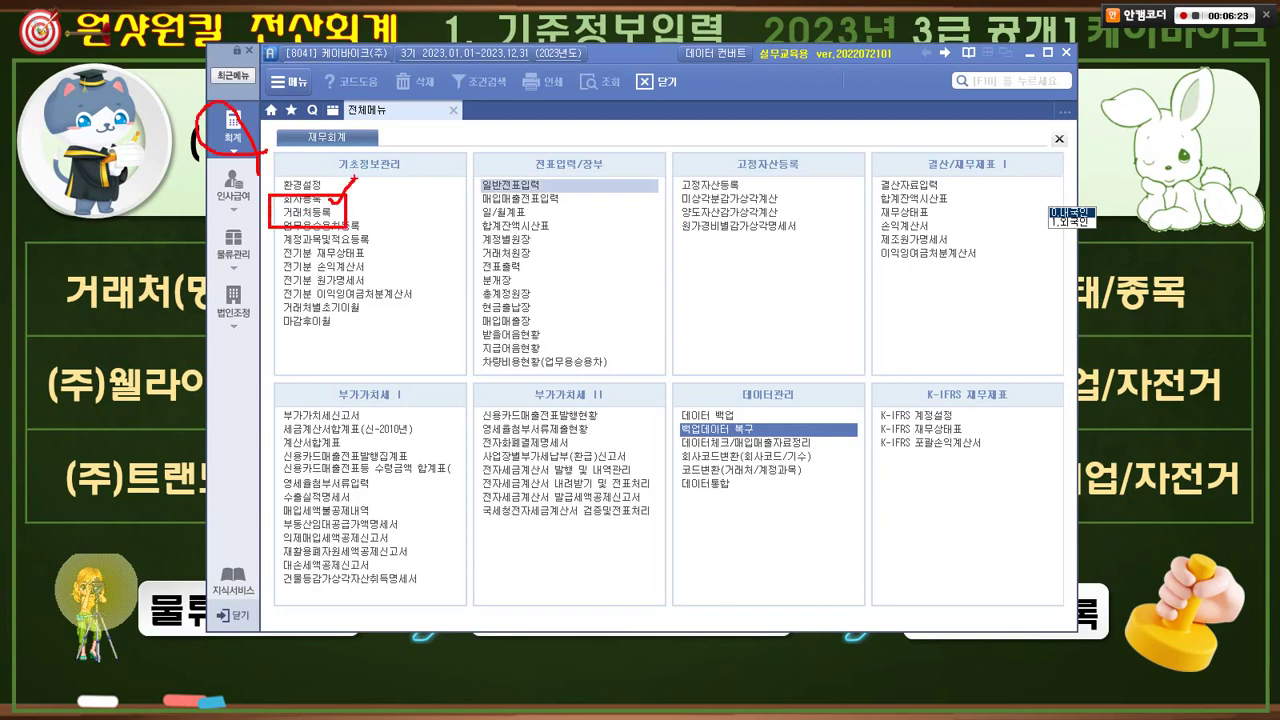
left_click(233, 245)
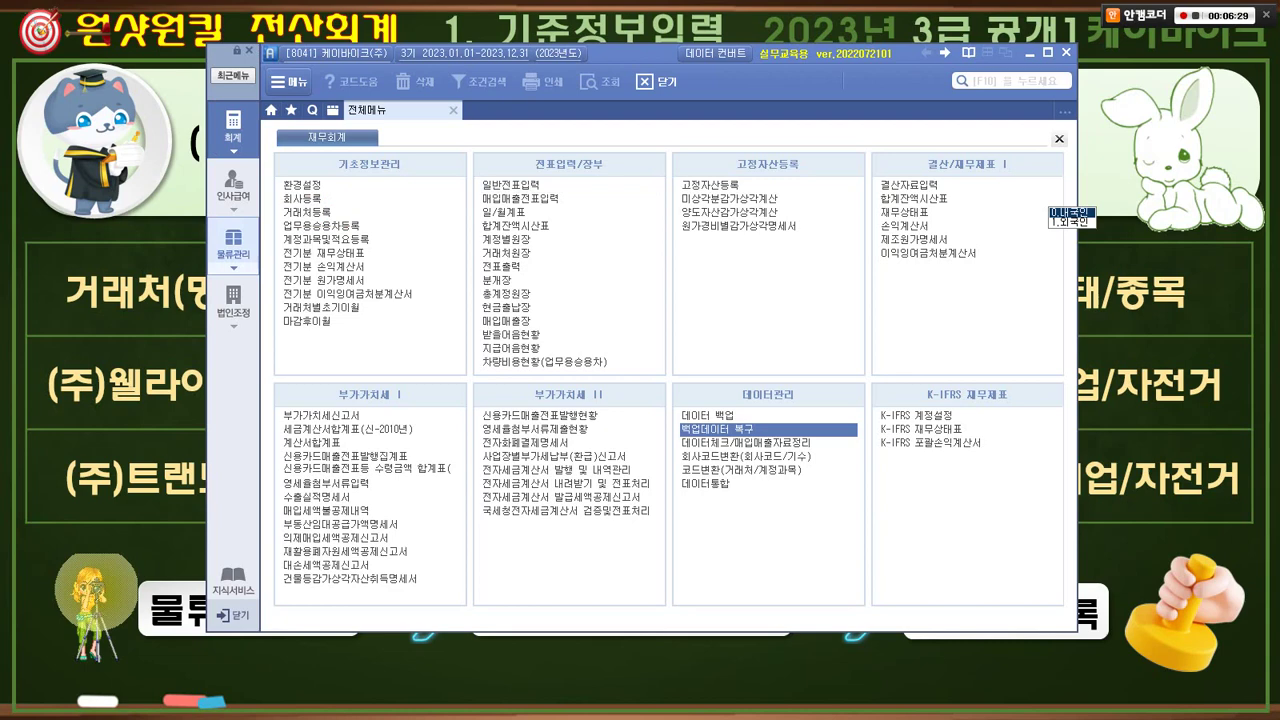
- Open 거래처등록 under 기준정보관리 in the 물류관리 menu, showing partners 01001–08000
left_click_drag(276, 218, 352, 231)
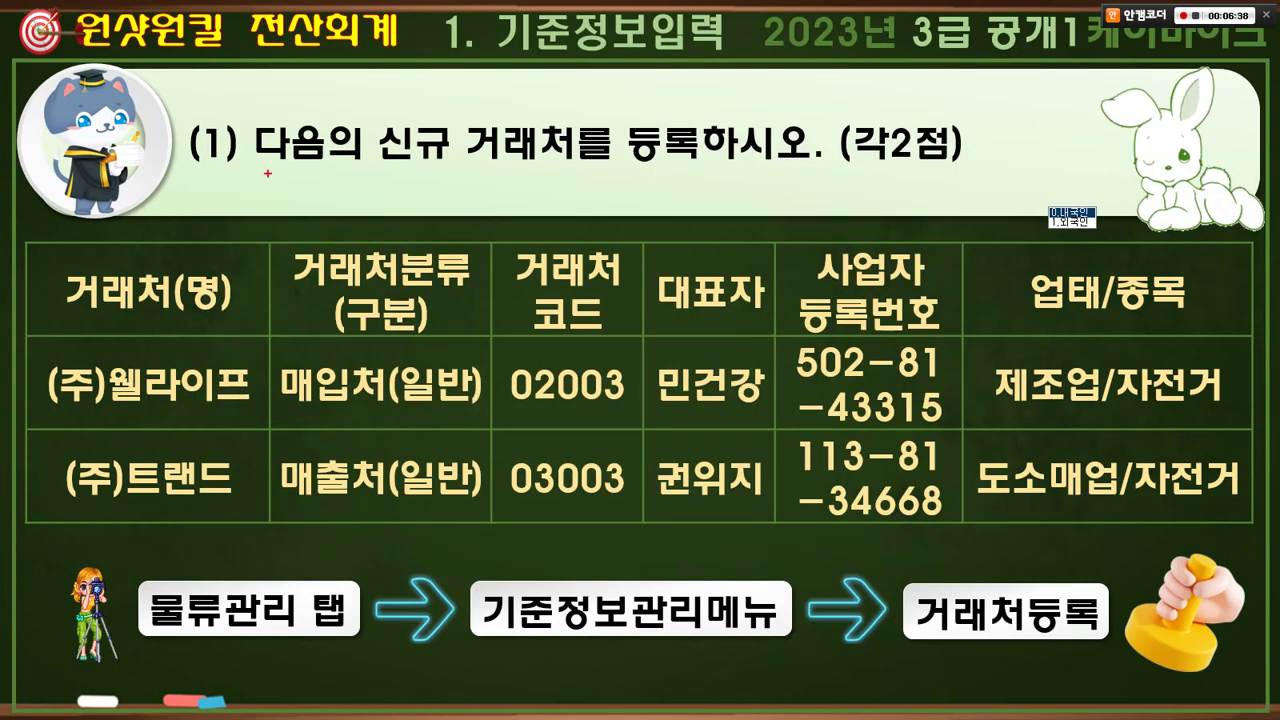
mouse_move(267, 173)
left_mouse_down()
mouse_move(190, 165)
mouse_move(270, 115)
mouse_move(269, 162)
left_mouse_up()
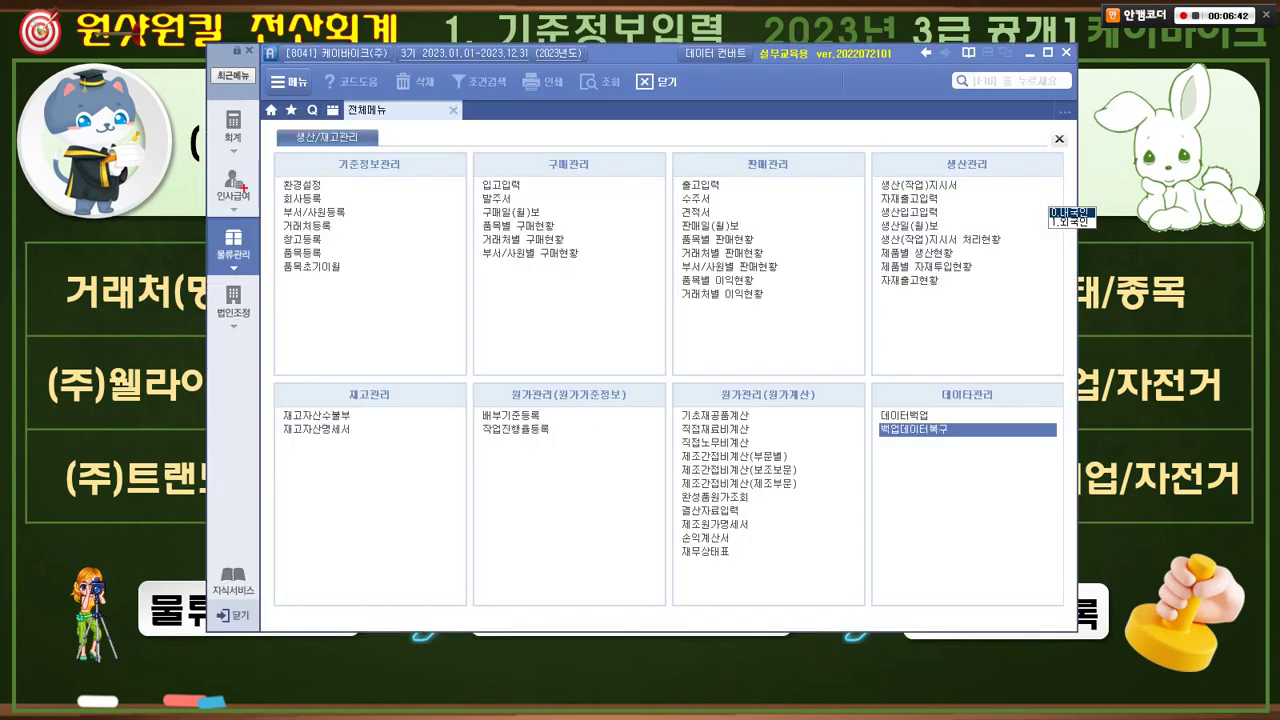
left_click_drag(244, 268, 222, 208)
mouse_move(236, 152)
left_mouse_down()
mouse_move(204, 128)
mouse_move(246, 116)
mouse_move(242, 140)
mouse_move(228, 122)
mouse_move(237, 101)
left_mouse_up()
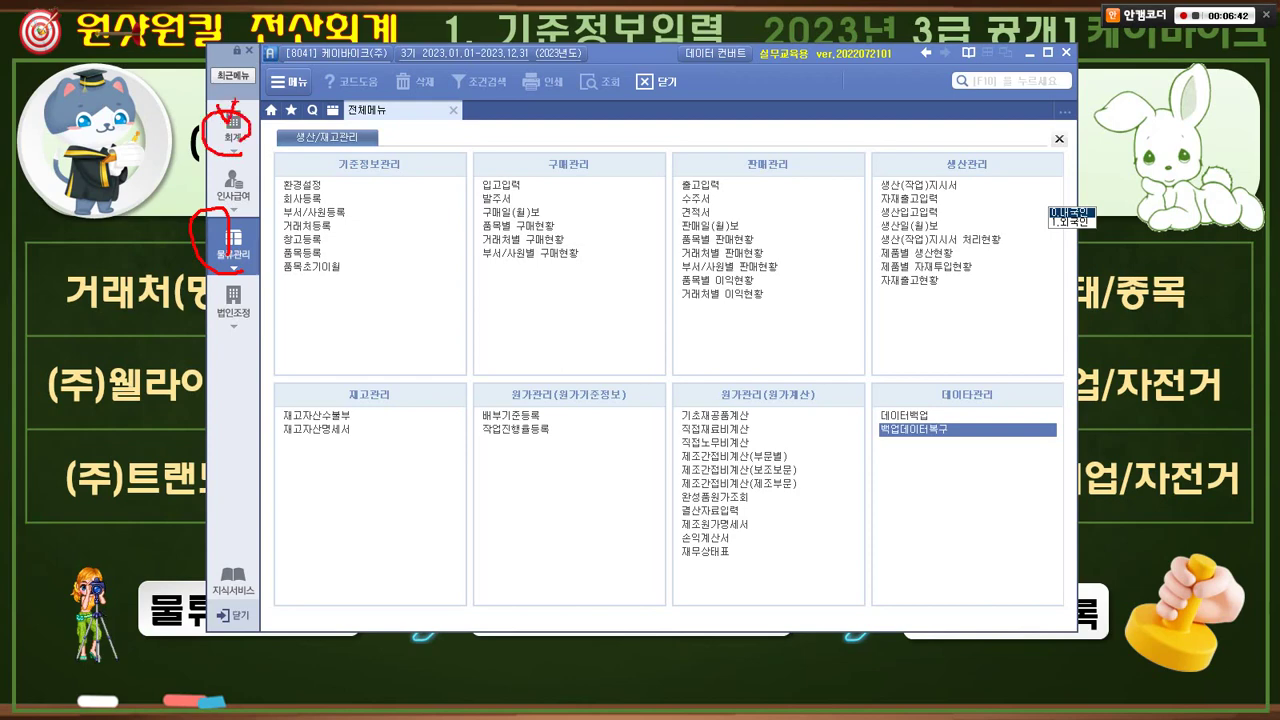
key("Escape")
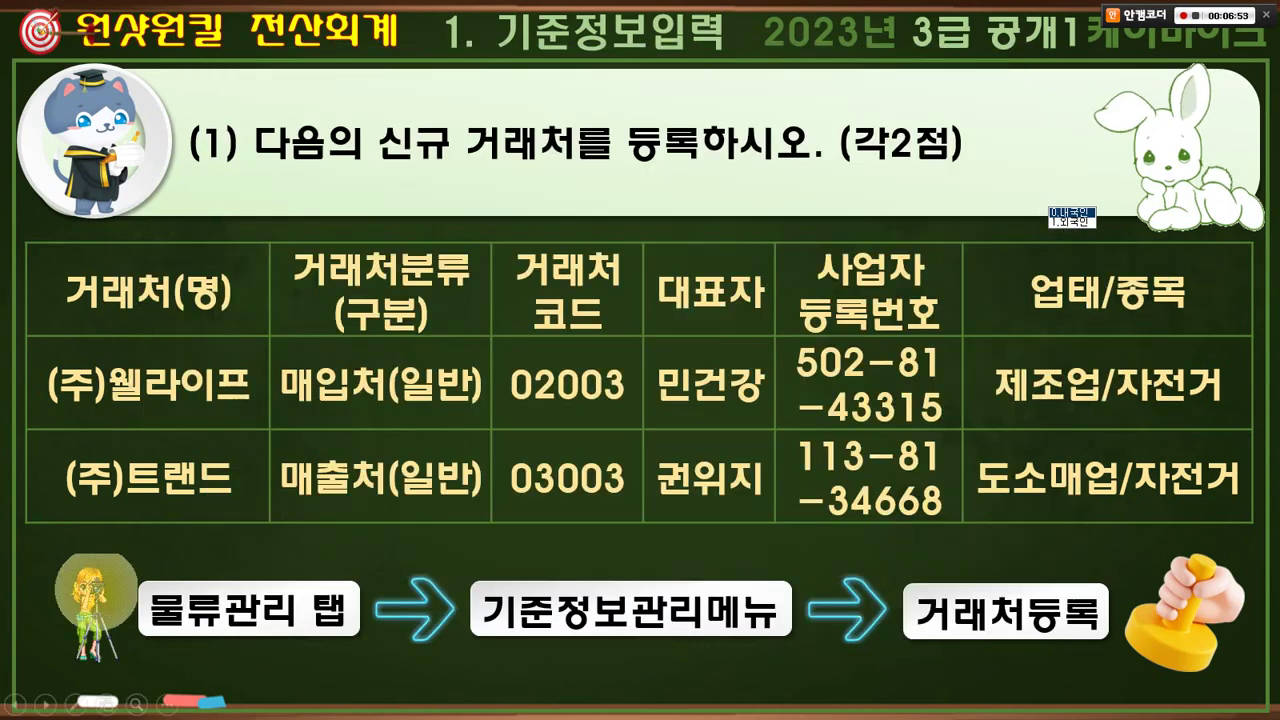
key("alt+Tab")
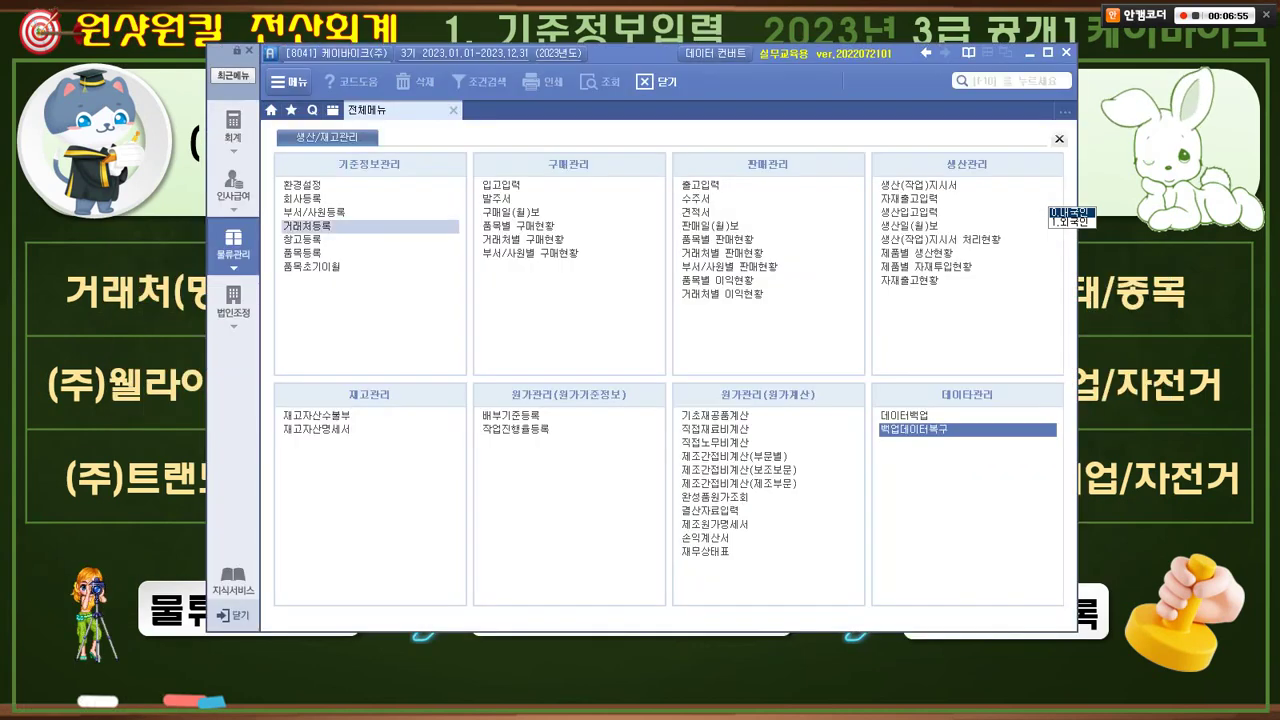
left_click_drag(278, 211, 346, 236)
left_click_drag(285, 178, 411, 305)
key("Escape")
left_click(306, 226)
- Add row 9 with code 02003 (typed as 2003) and partner name (주)웰라이프
left_click_drag(604, 54, 663, 99)
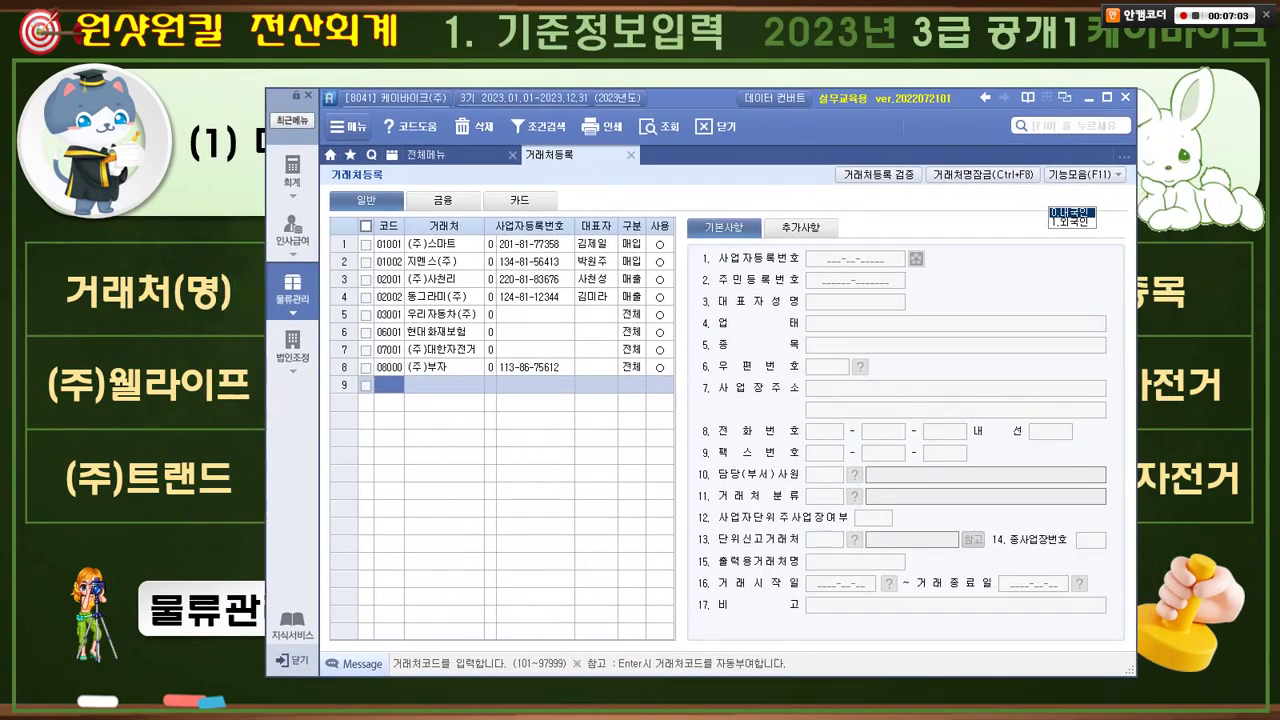
key("alt+Tab")
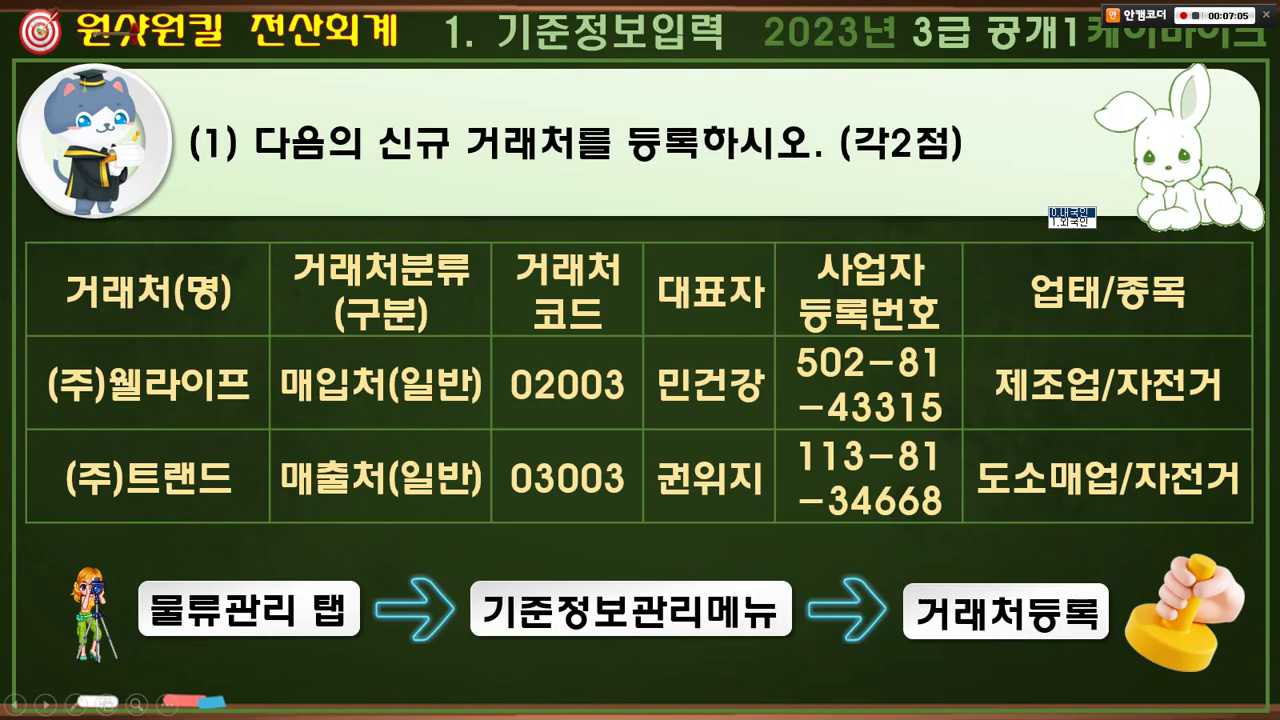
mouse_move(557, 411)
left_mouse_down()
mouse_move(516, 400)
mouse_move(587, 375)
left_mouse_up()
mouse_move(496, 402)
left_mouse_down()
mouse_move(528, 368)
mouse_move(536, 408)
left_mouse_up()
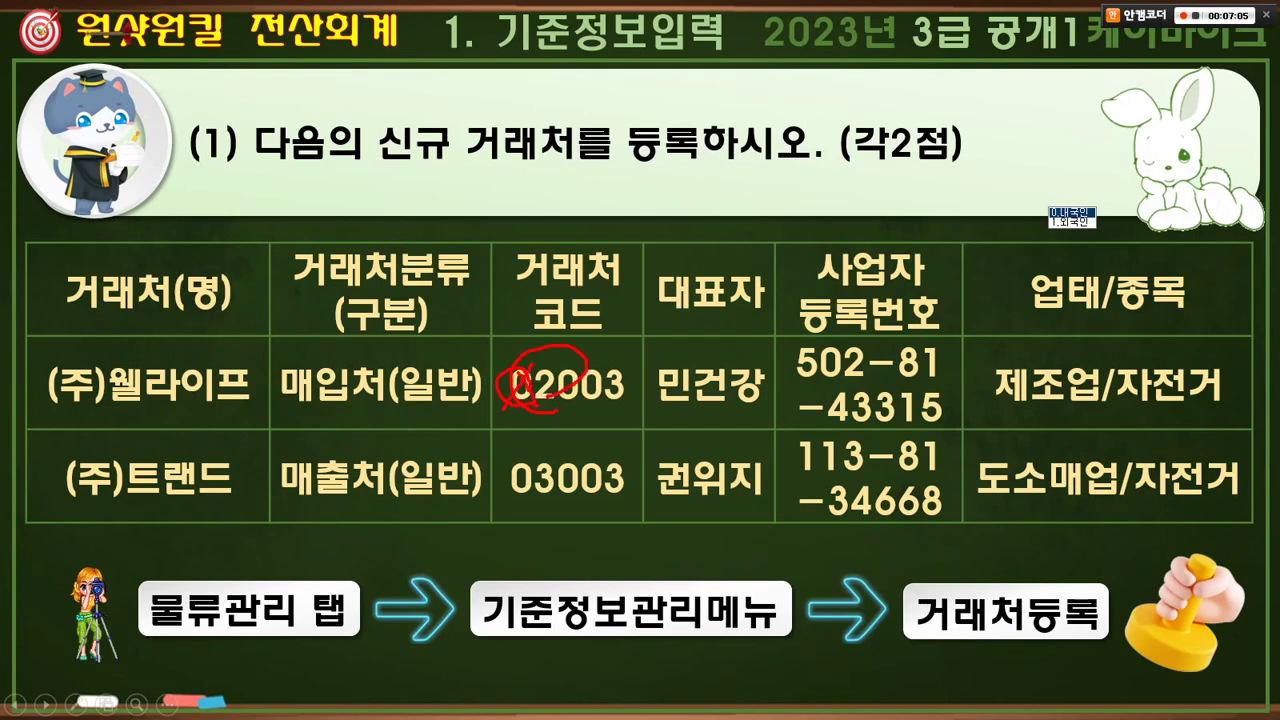
key("alt+Tab")
type("2003")
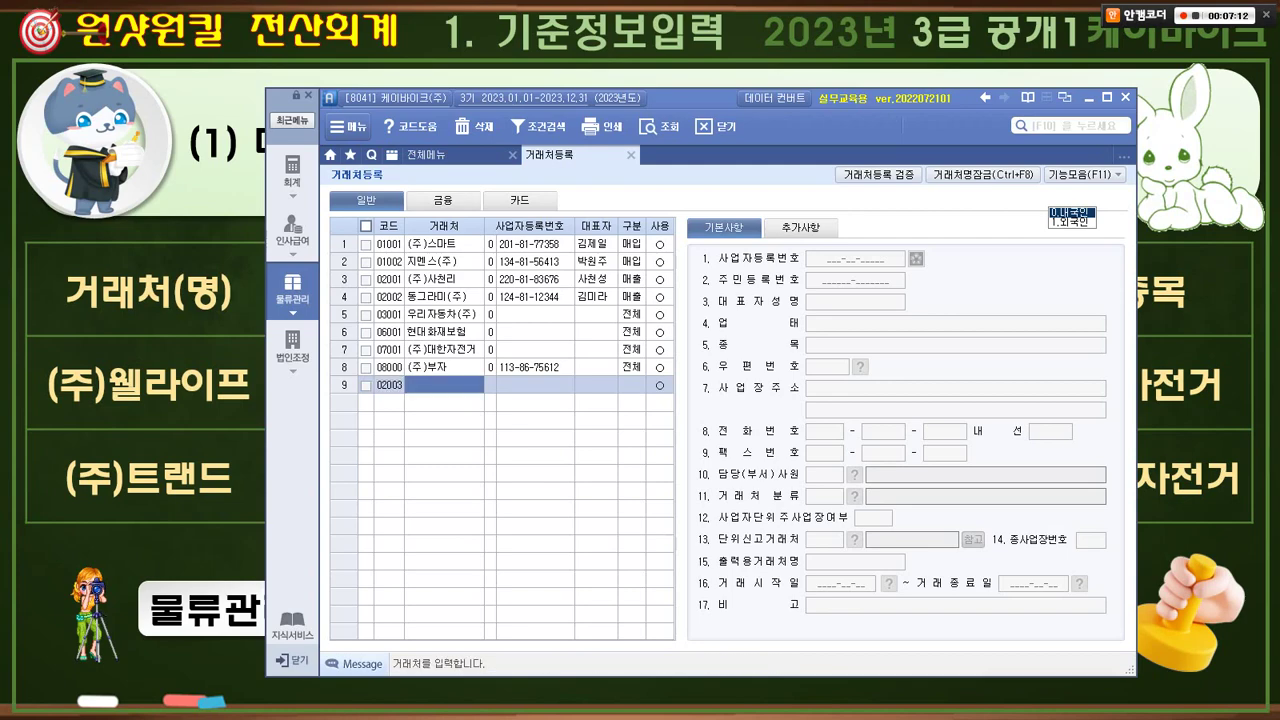
key("alt+Tab")
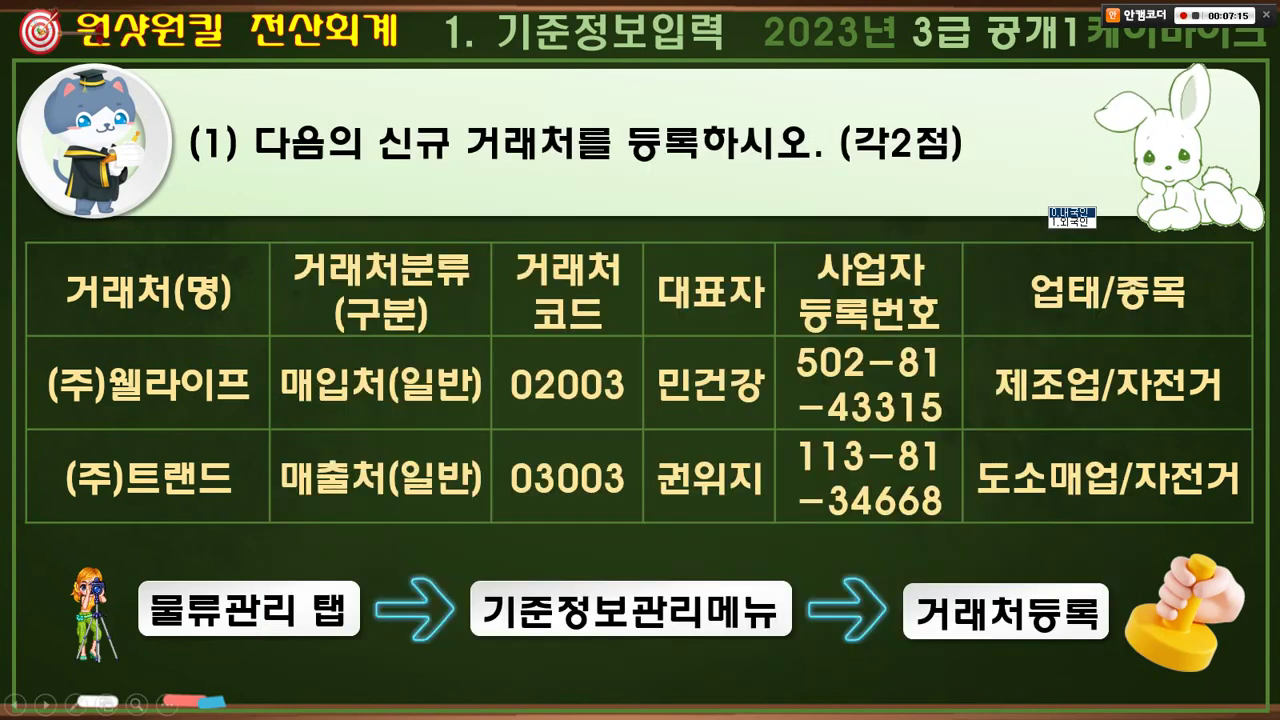
key("alt+Tab")
type("(주)")
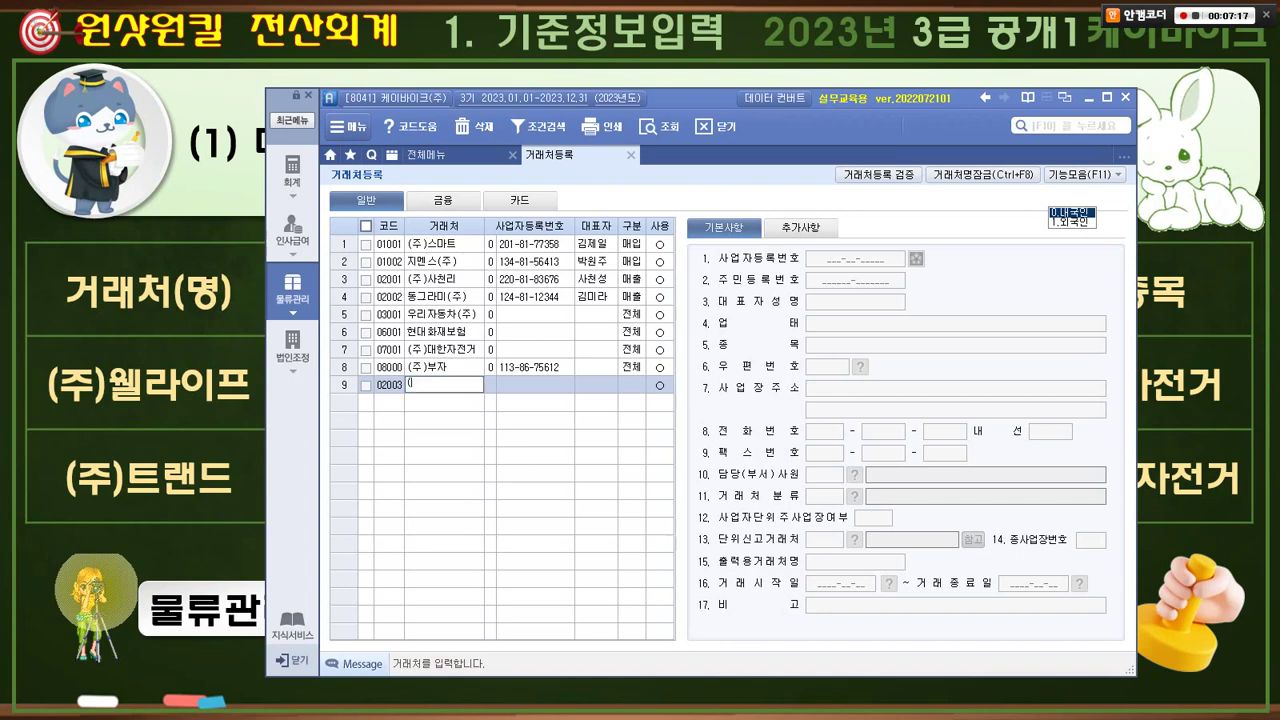
type("웰라이프")
key("Return")
- Keep 0.사업자등록번호 as (주)웰라이프's registration number type
mouse_move(446, 410)
left_mouse_down()
mouse_move(404, 414)
mouse_move(390, 369)
mouse_move(436, 390)
mouse_move(465, 439)
mouse_move(474, 432)
left_mouse_up()
left_click_drag(455, 362, 430, 428)
left_click_drag(408, 370, 456, 456)
mouse_move(440, 500)
left_mouse_down()
mouse_move(495, 515)
mouse_move(514, 552)
mouse_move(525, 545)
left_mouse_up()
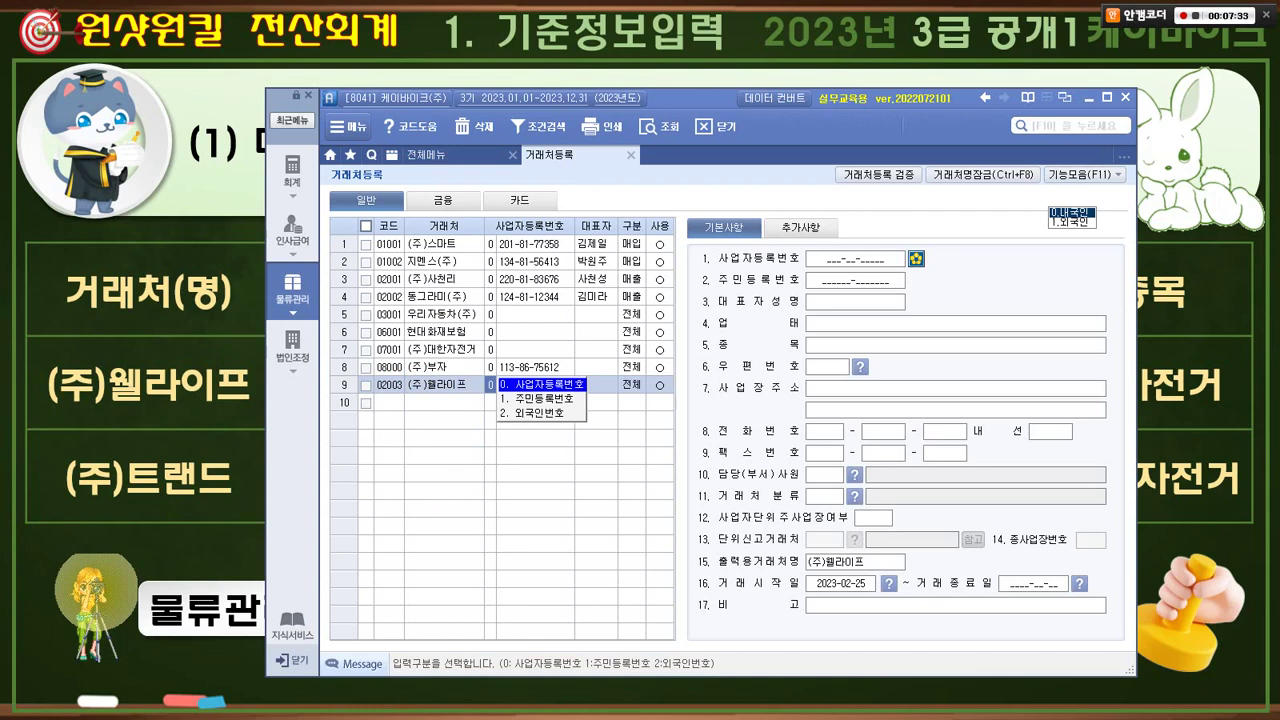
key("Return")
left_click(97, 593)
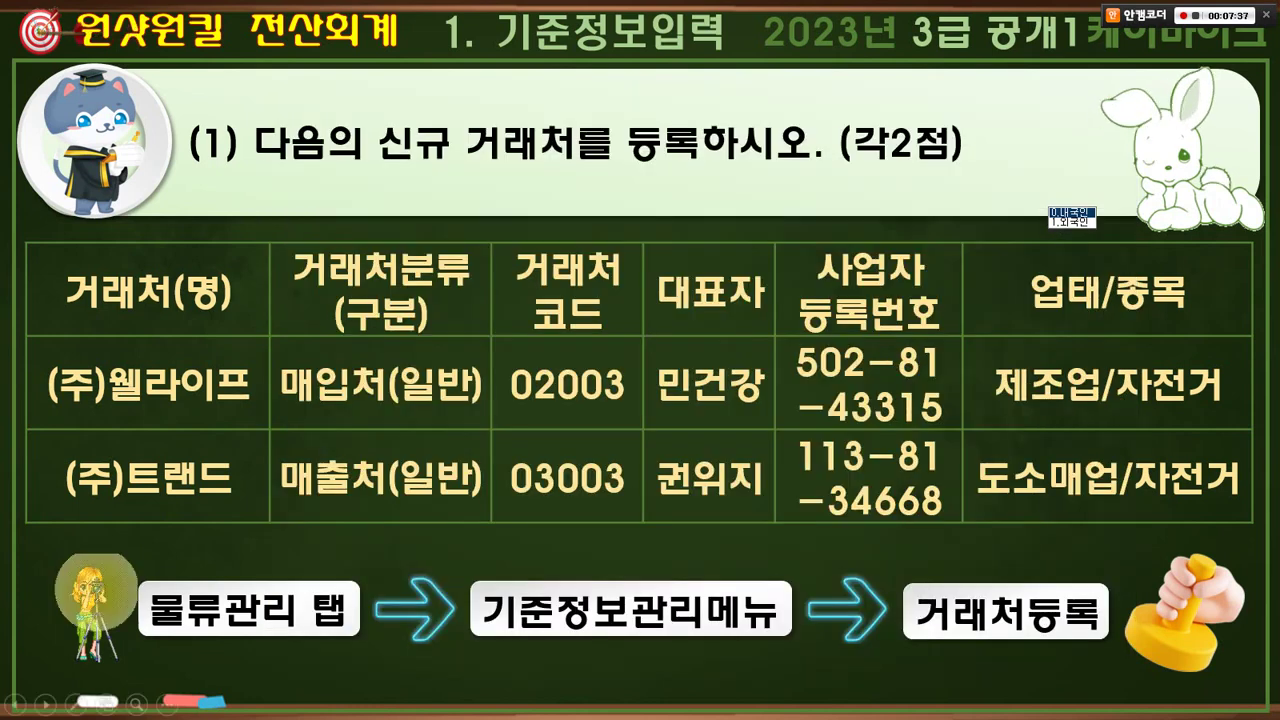
key("alt+Tab")
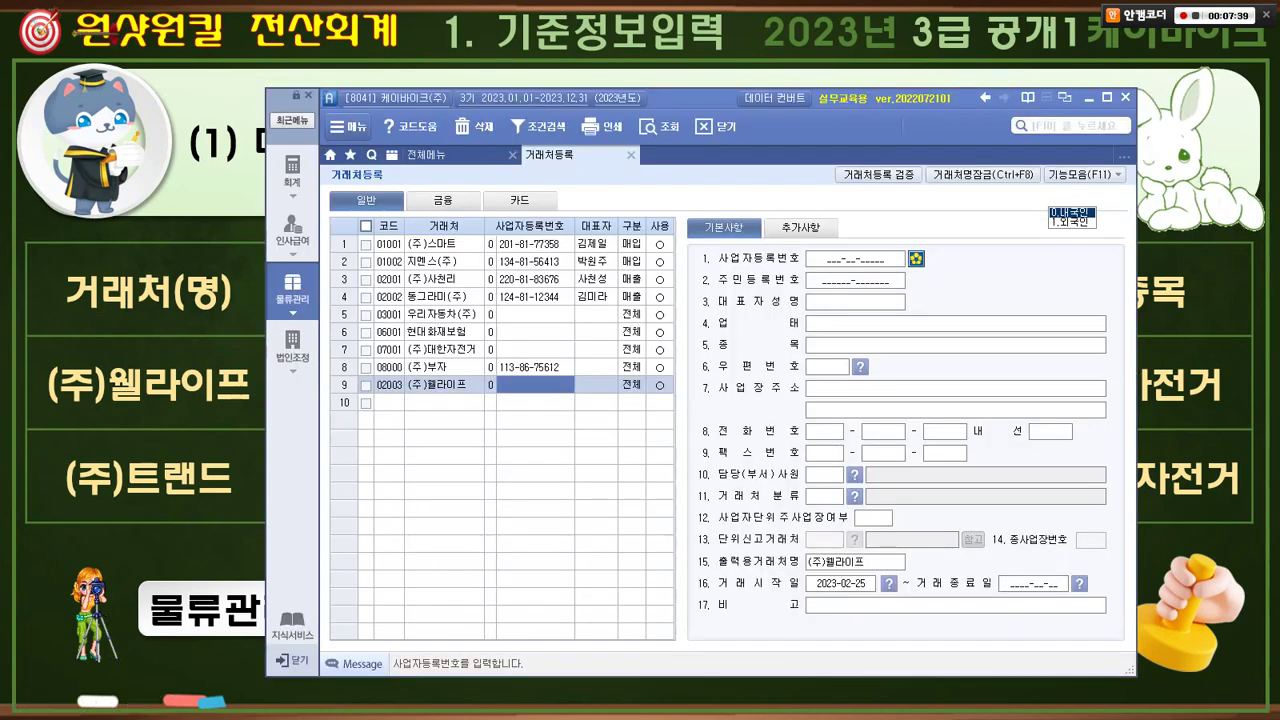
left_click(855, 259)
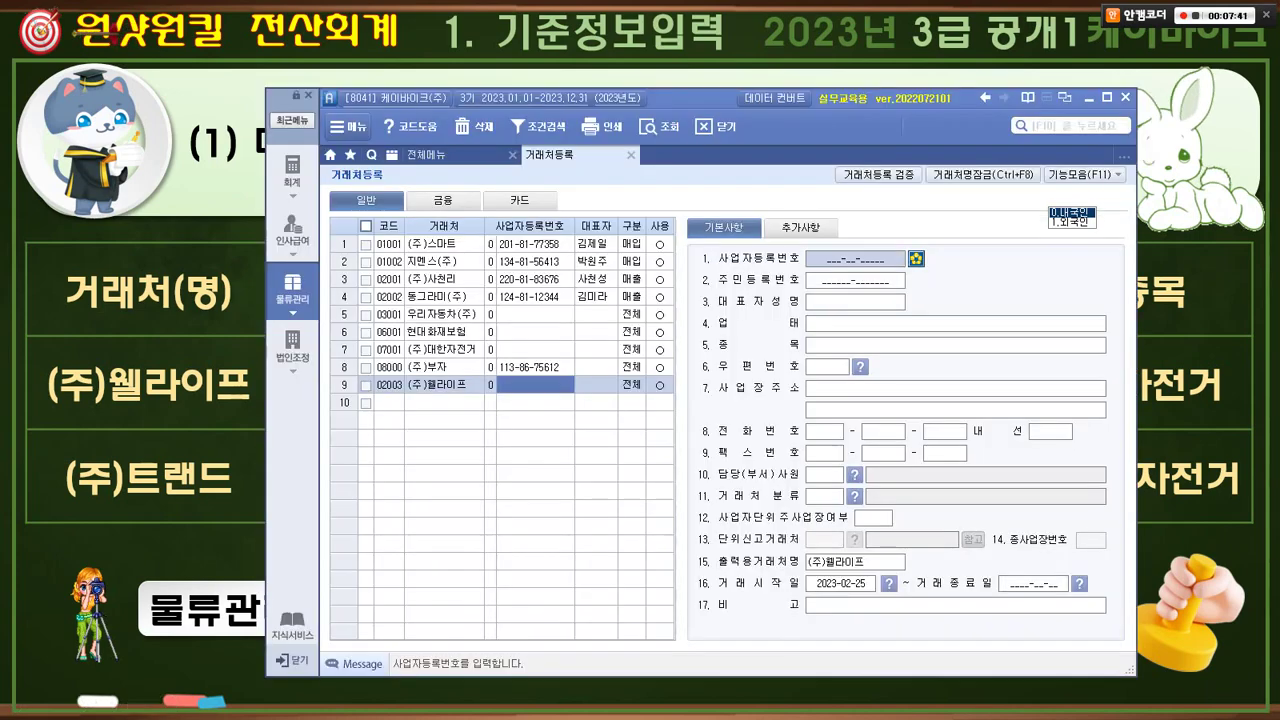
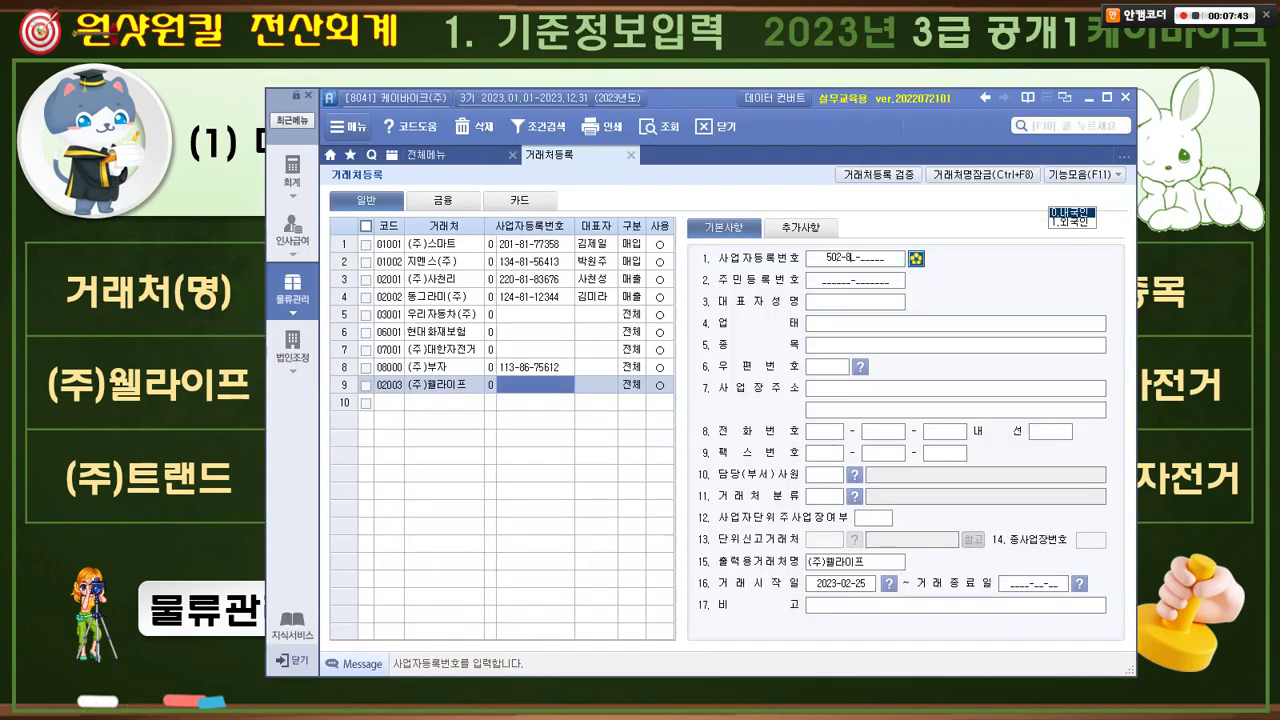
key("alt+Tab")
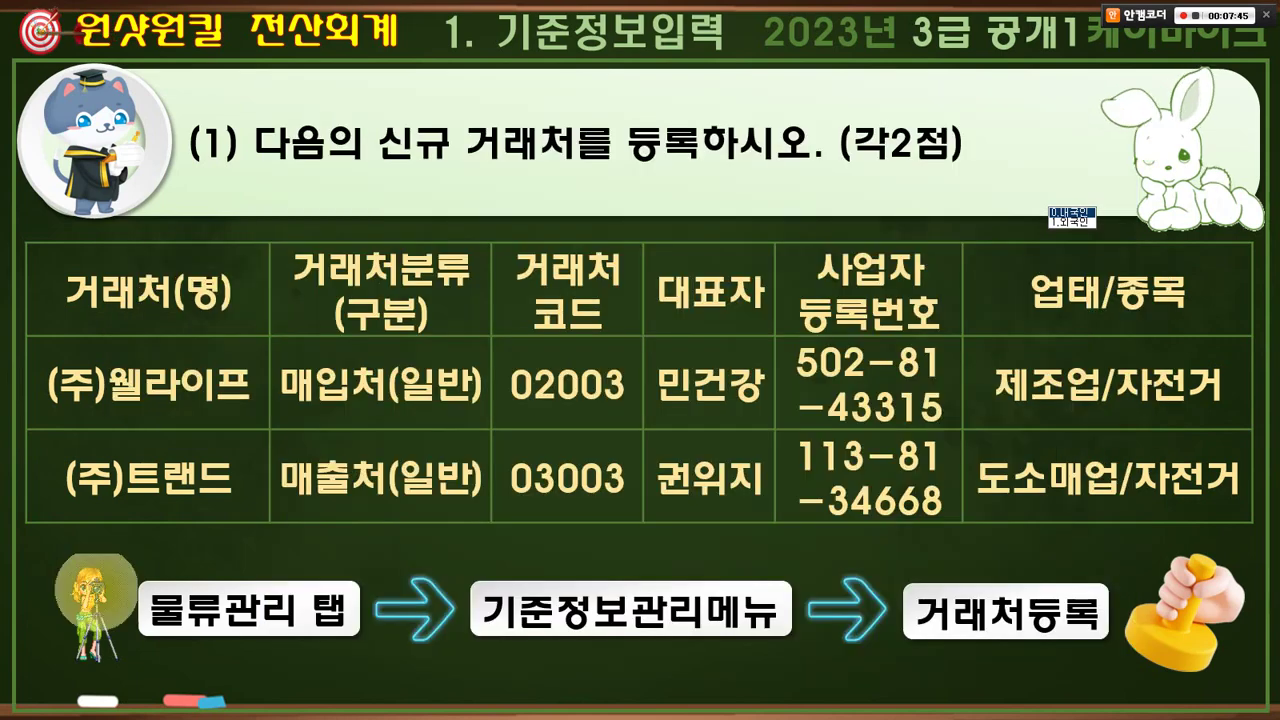
key("alt+Tab")
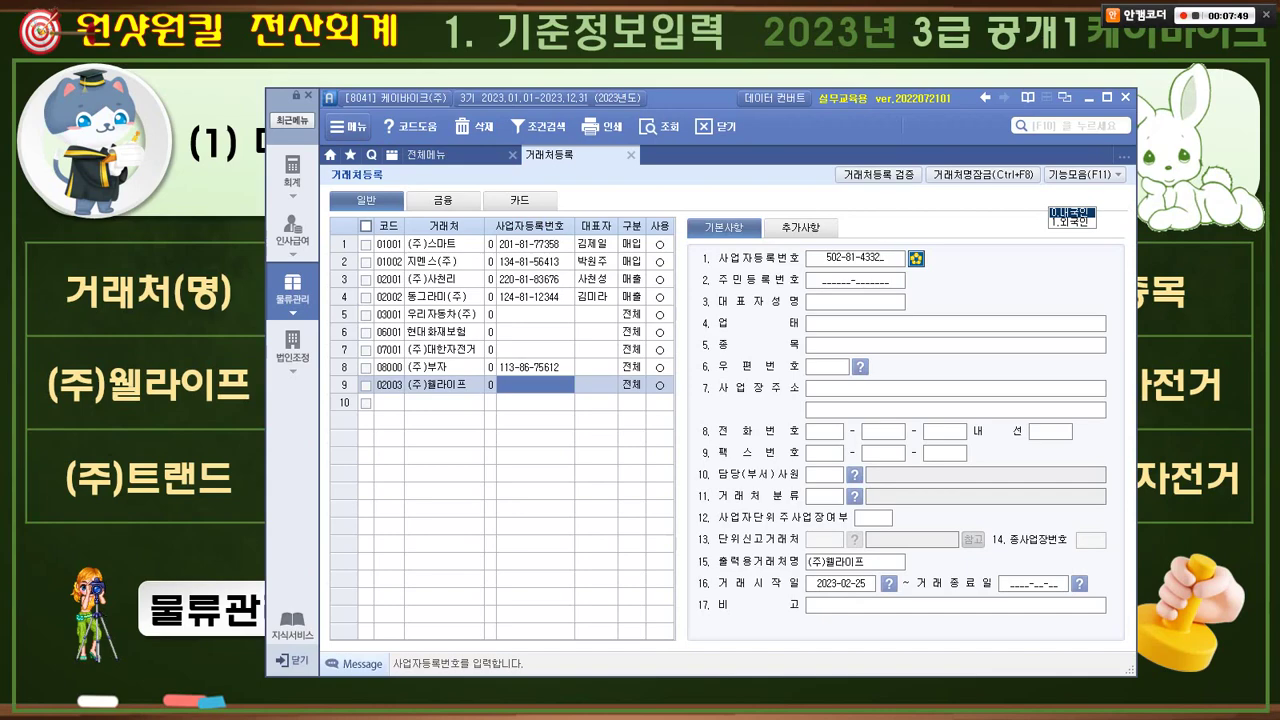
key("Return")
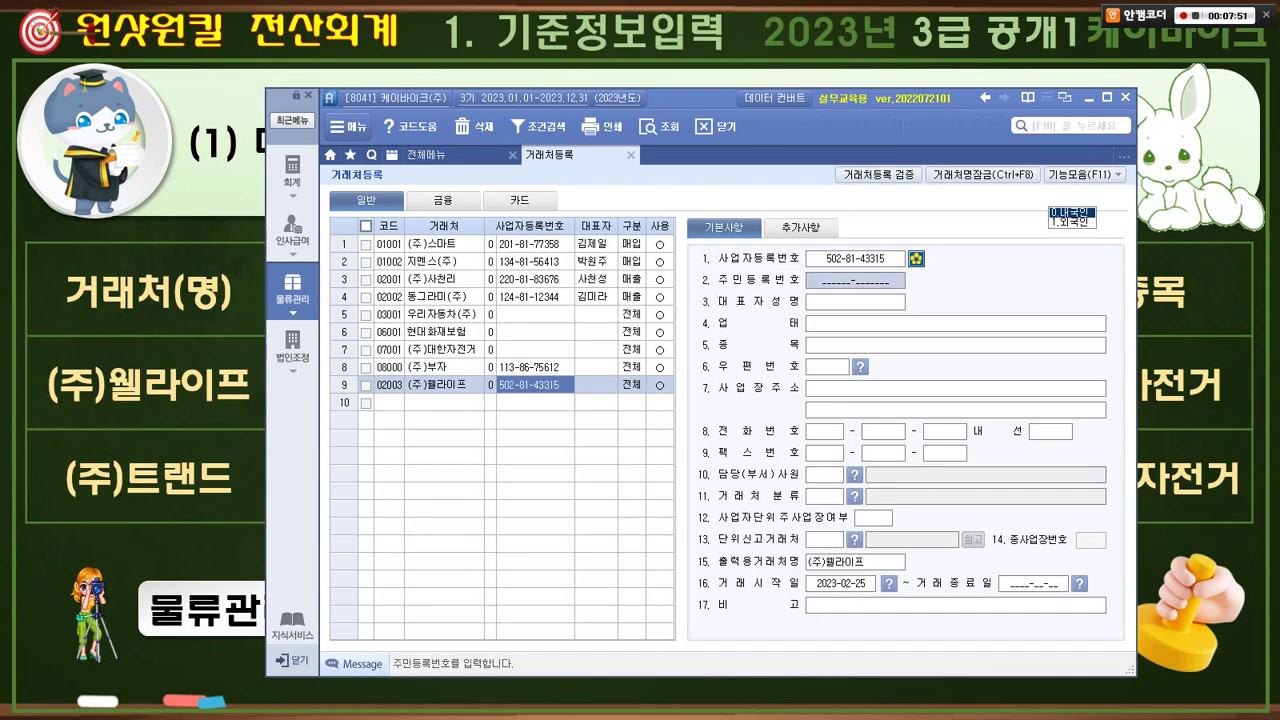
key("alt+Tab")
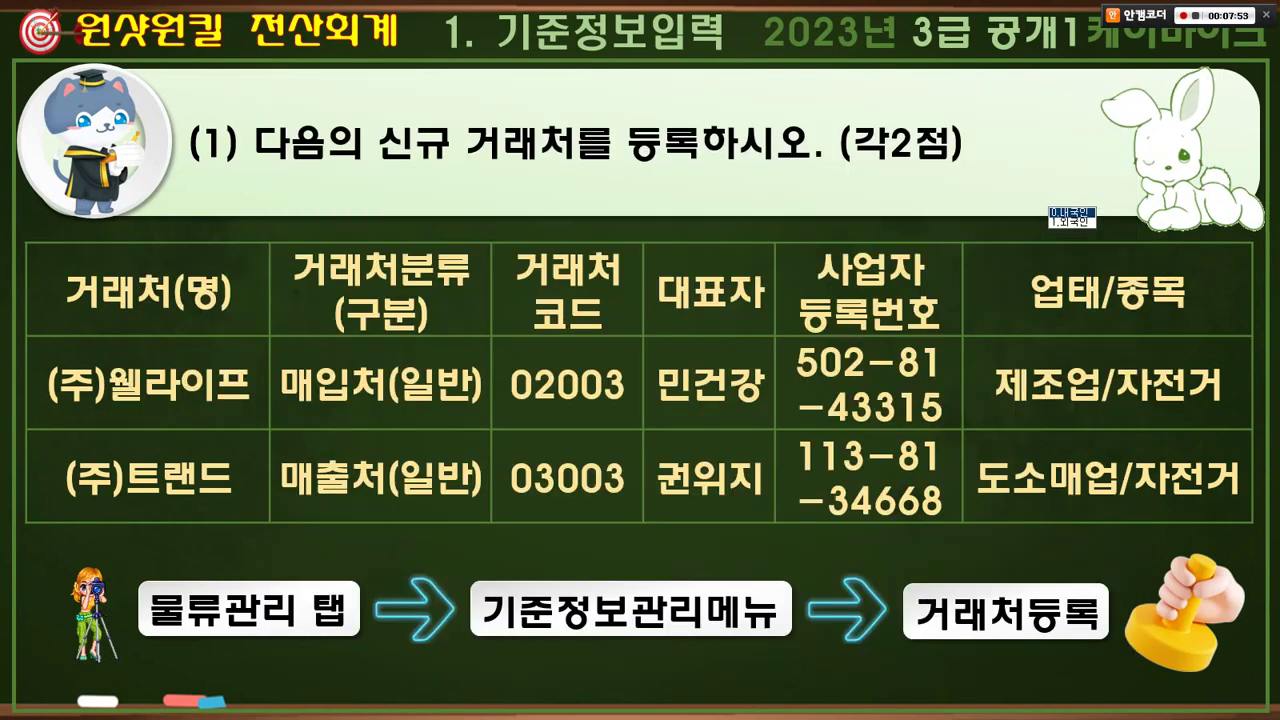
key("alt+Tab")
key("Return")
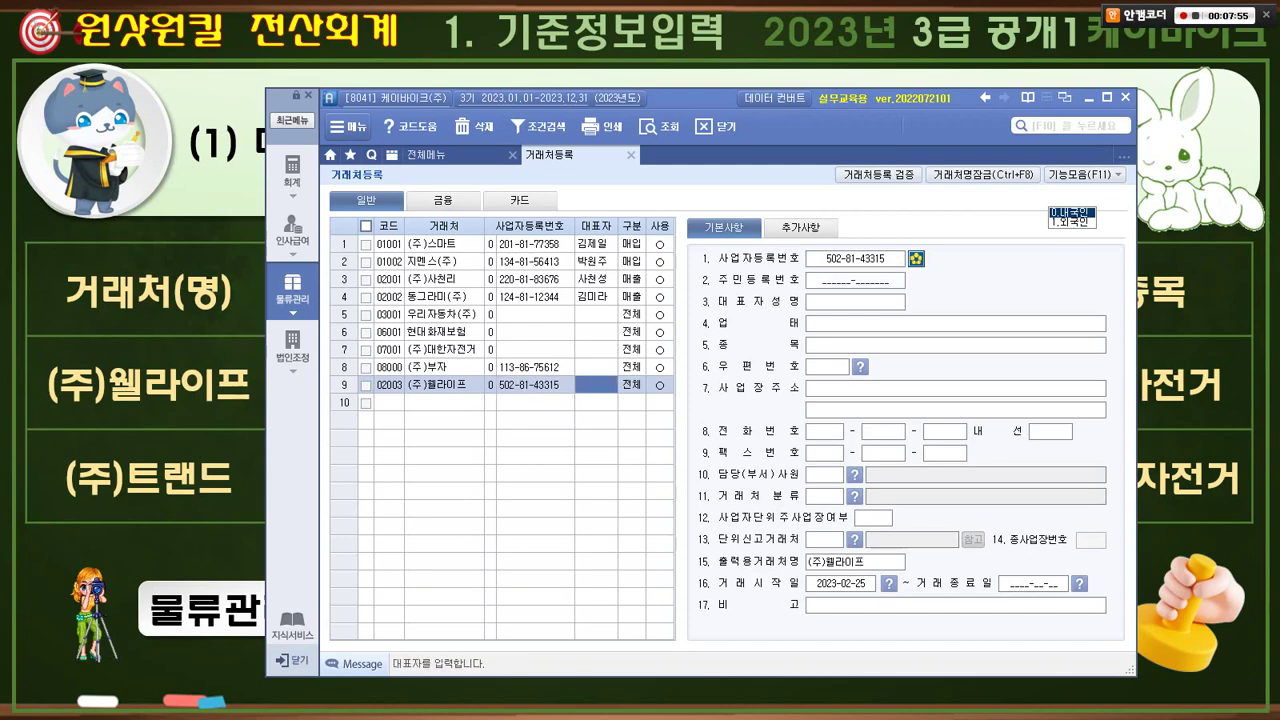
- Enter the representative's name for (주)웰라이프
key("alt+Tab")
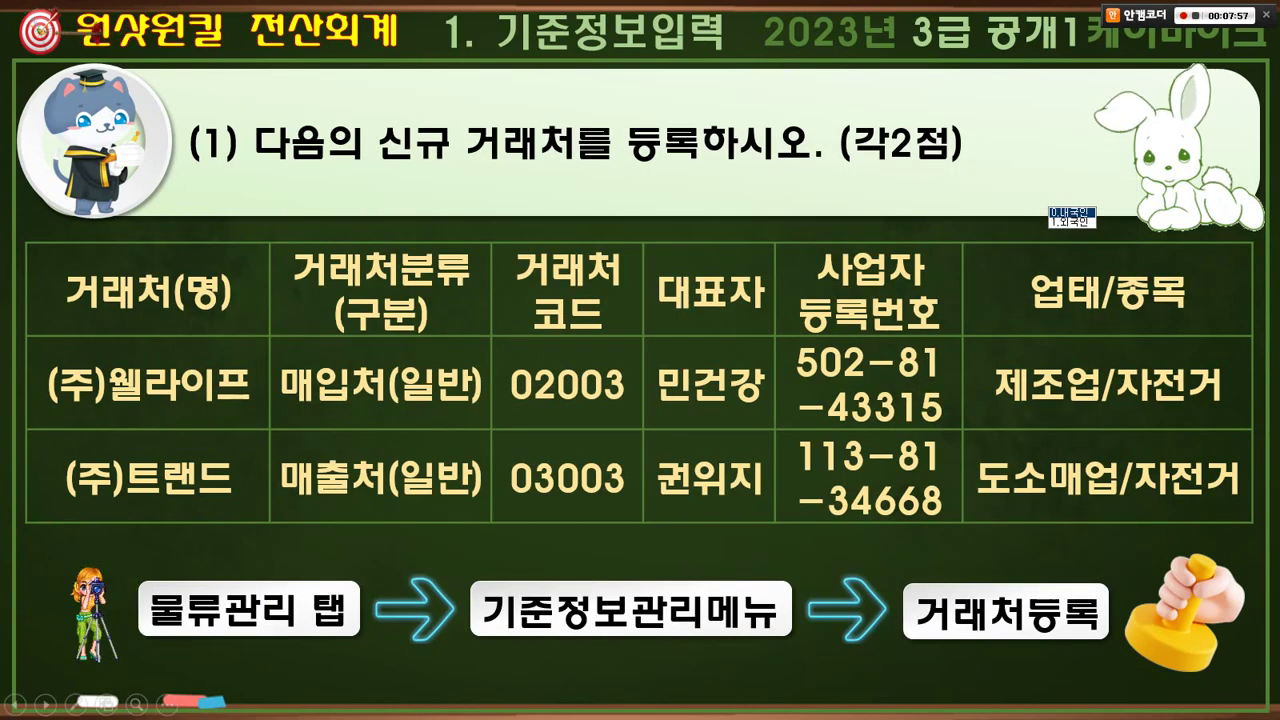
key("alt+Tab")
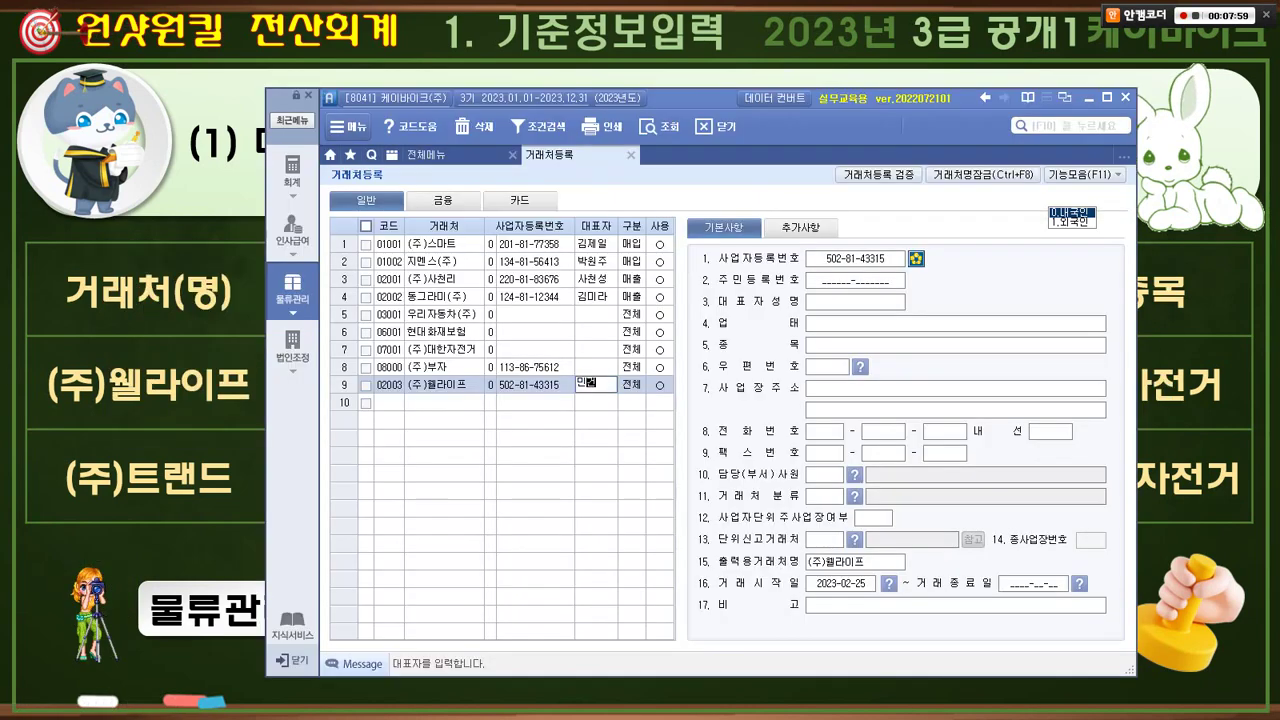
key("Return")
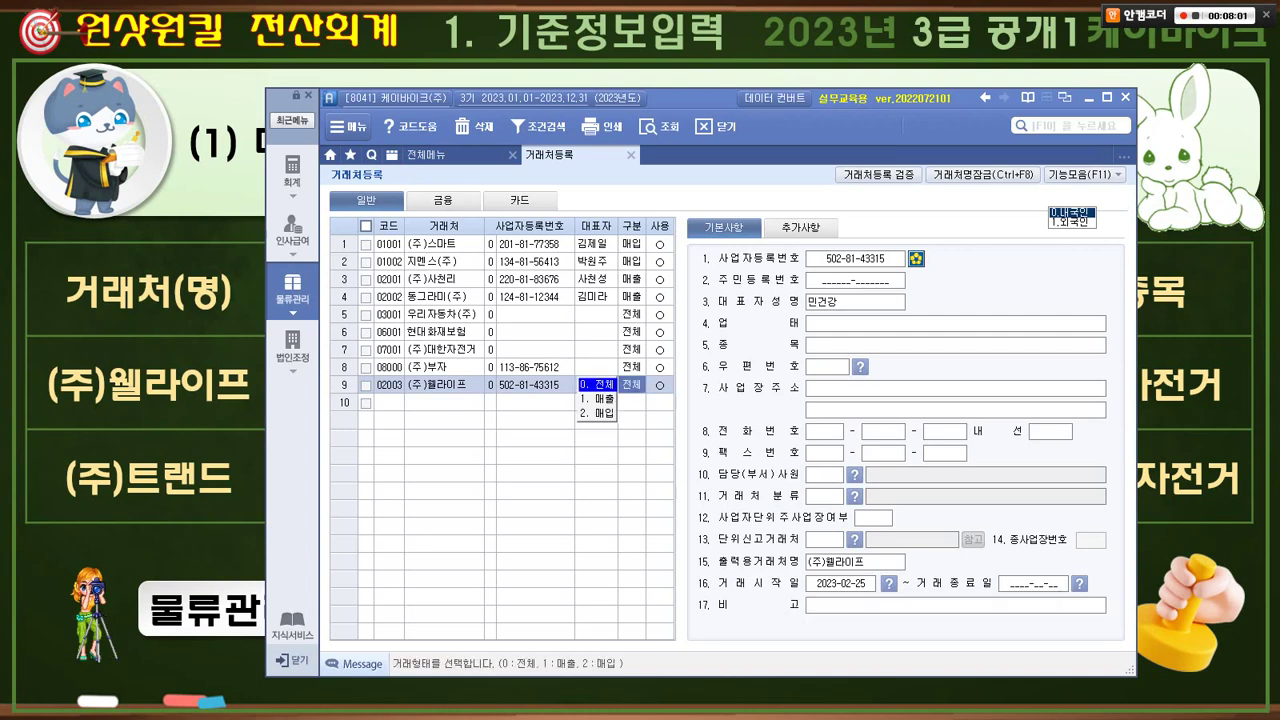
- Dismiss the system error, confirm the 매입 classification, and reselect the (주)웰라이프 row
key("alt+Tab")
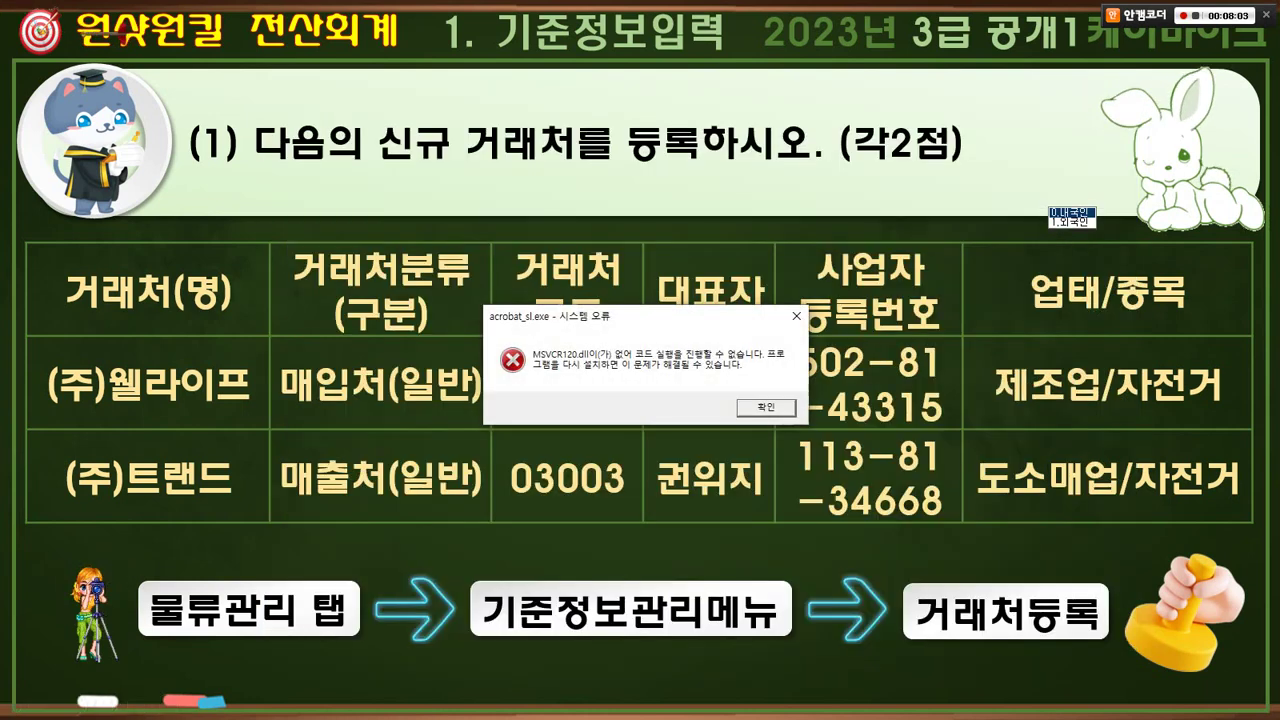
key("space")
key("space")
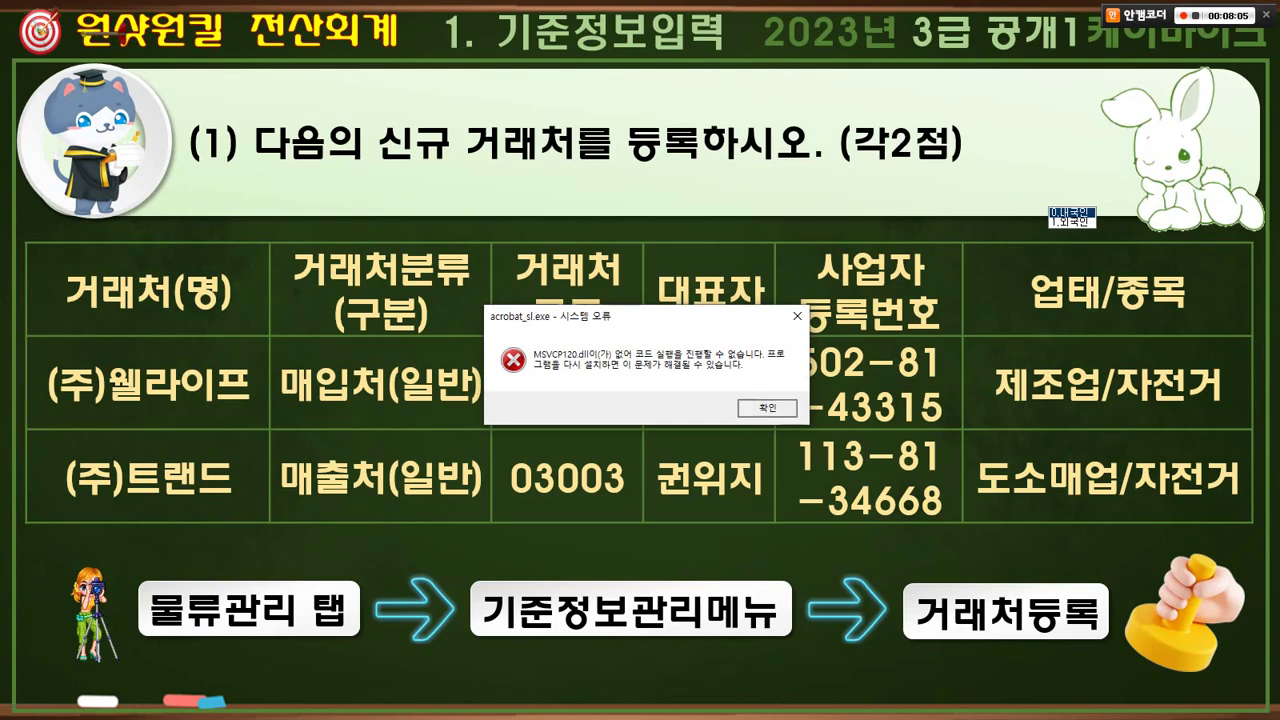
key("space")
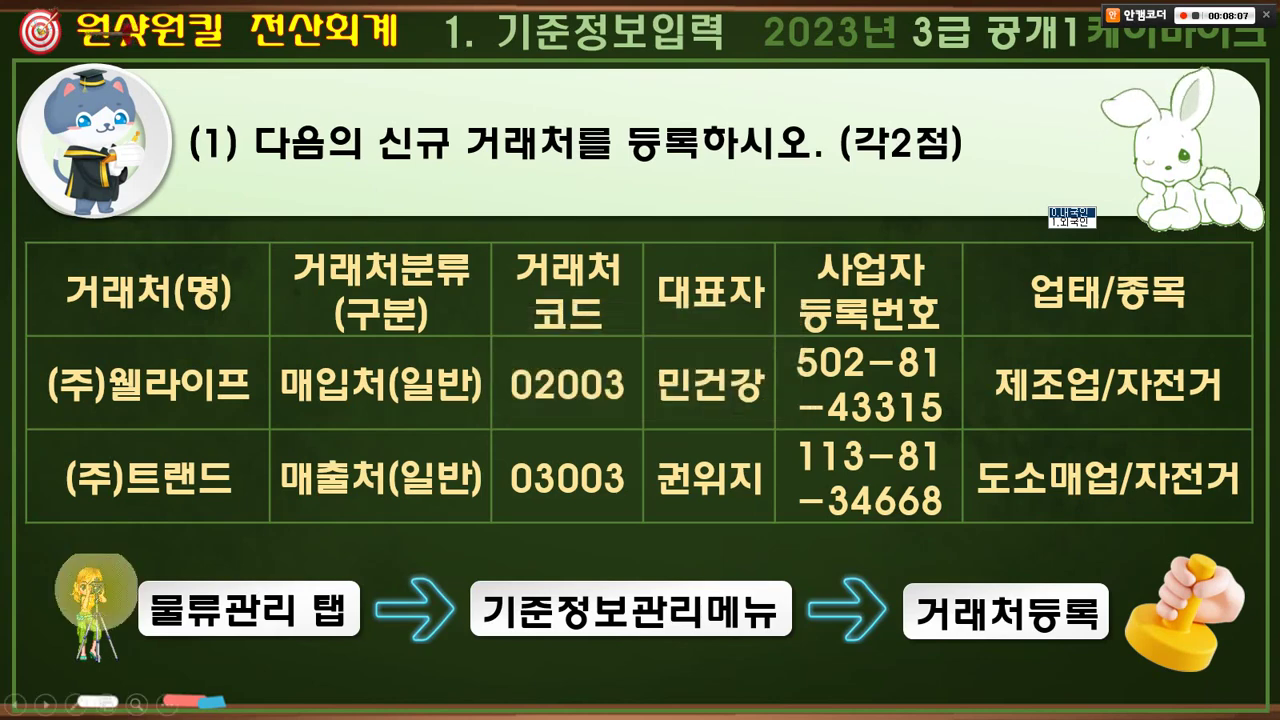
key("alt+Tab")
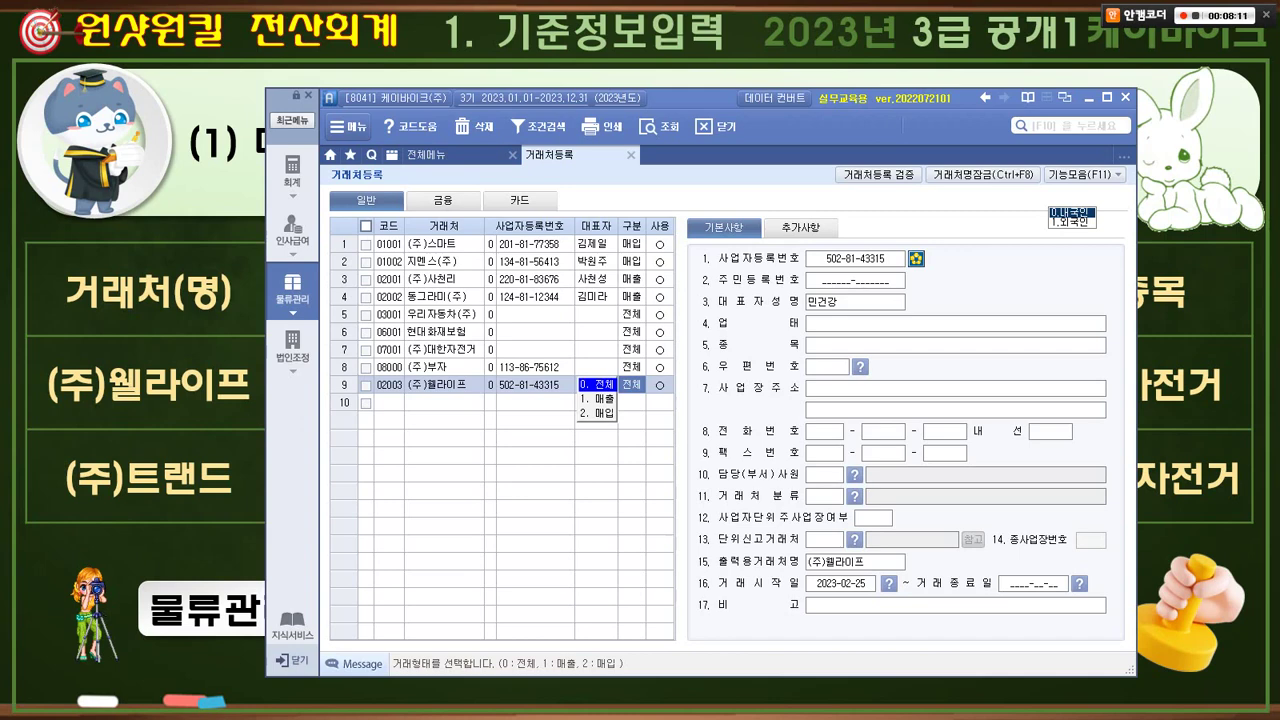
key("Return")
key("Return")
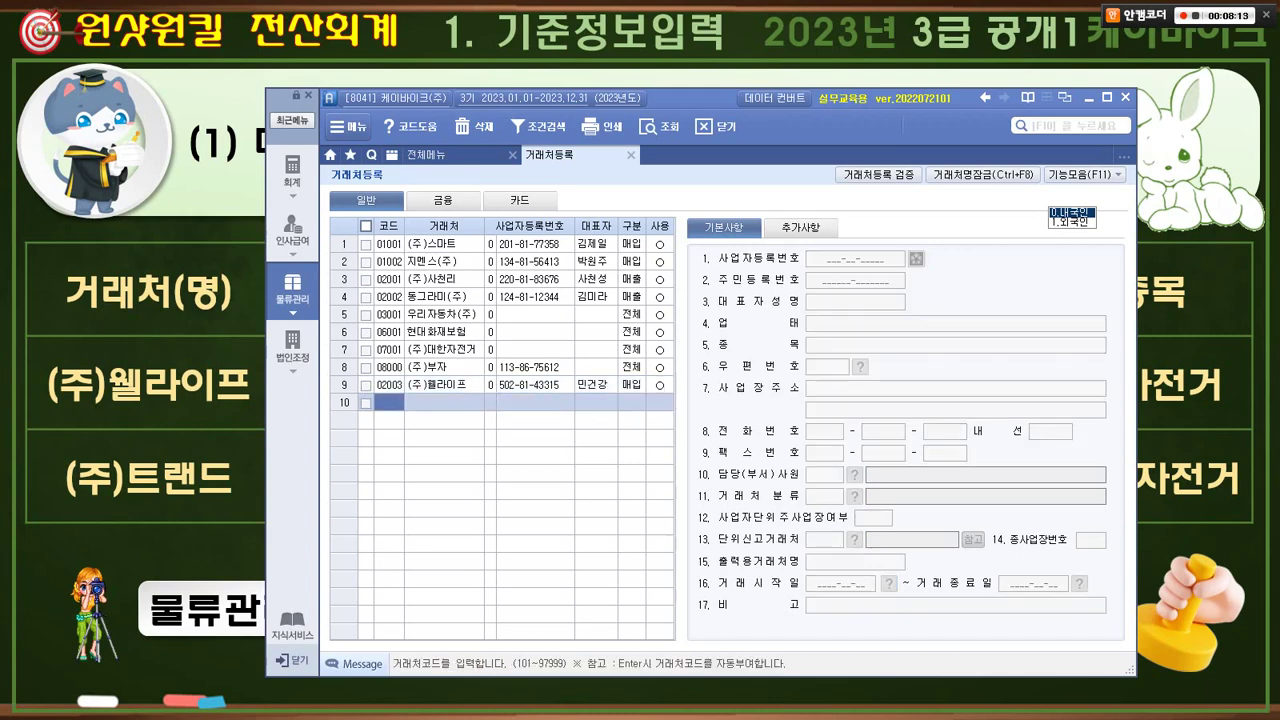
key("Up")
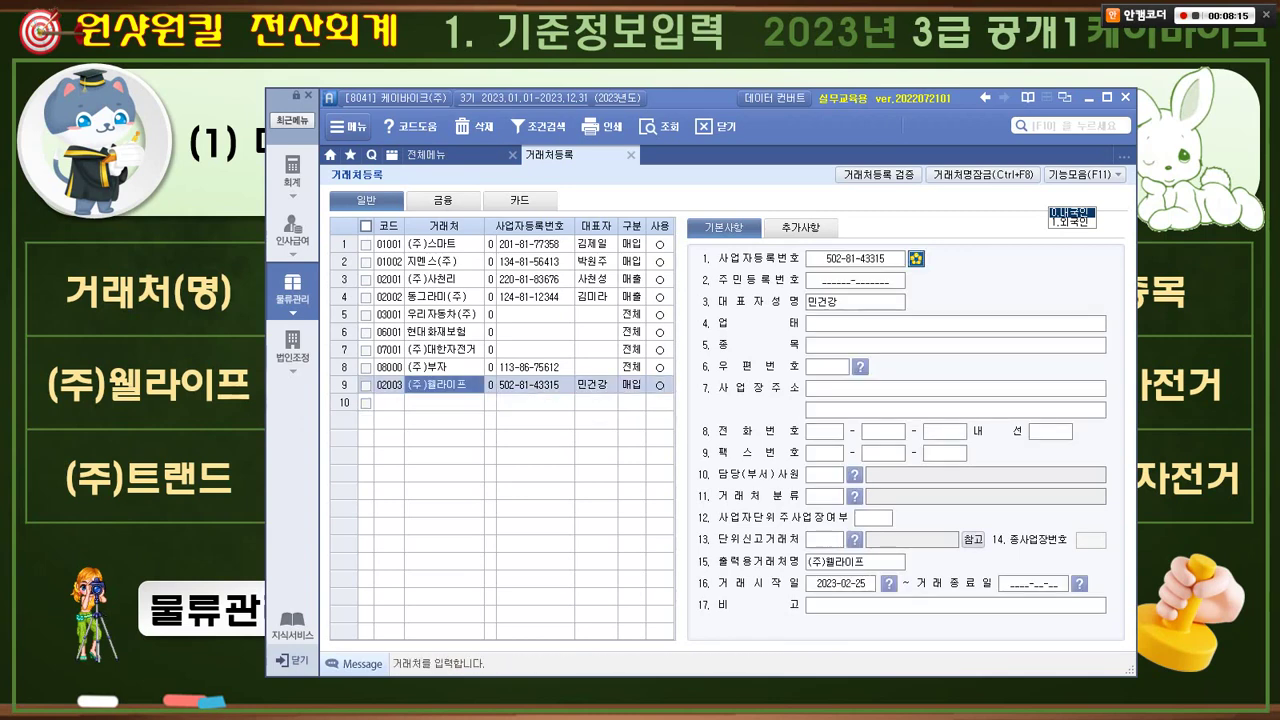
key("alt+Tab")
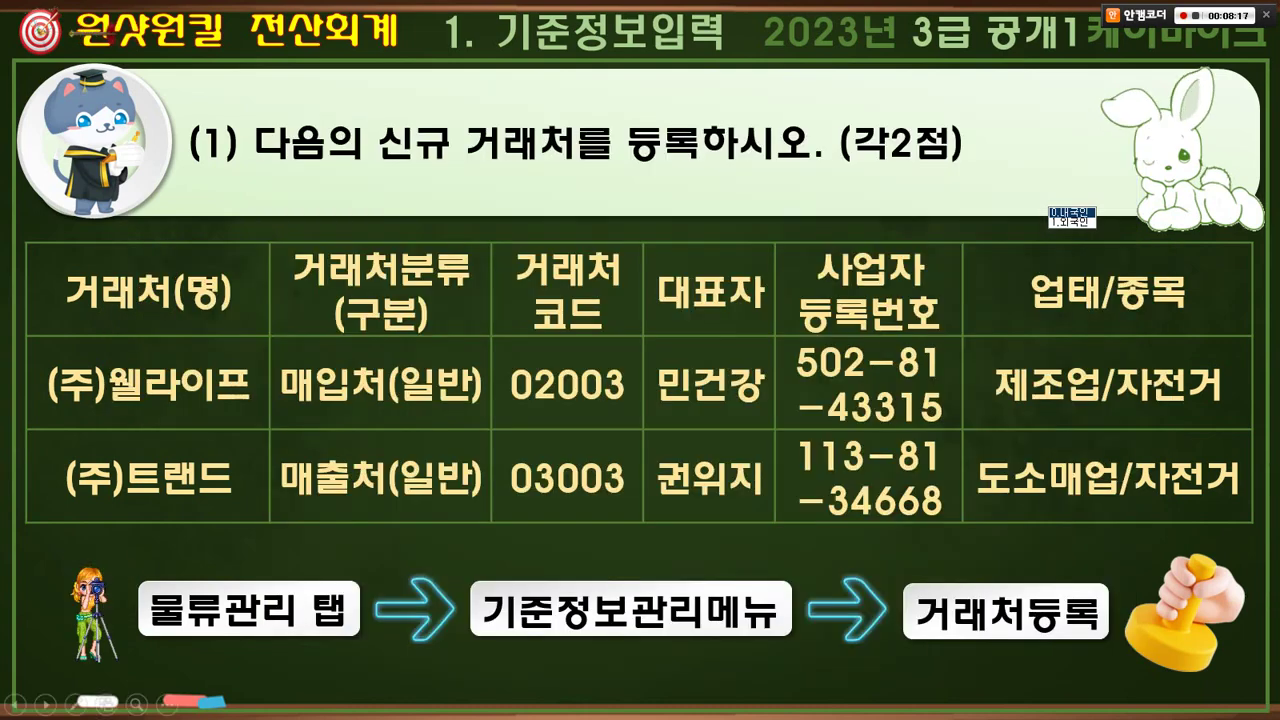
- Set (주)웰라이프's 업태 to 제조업 and 종목 to 자전거
key("alt+Tab")
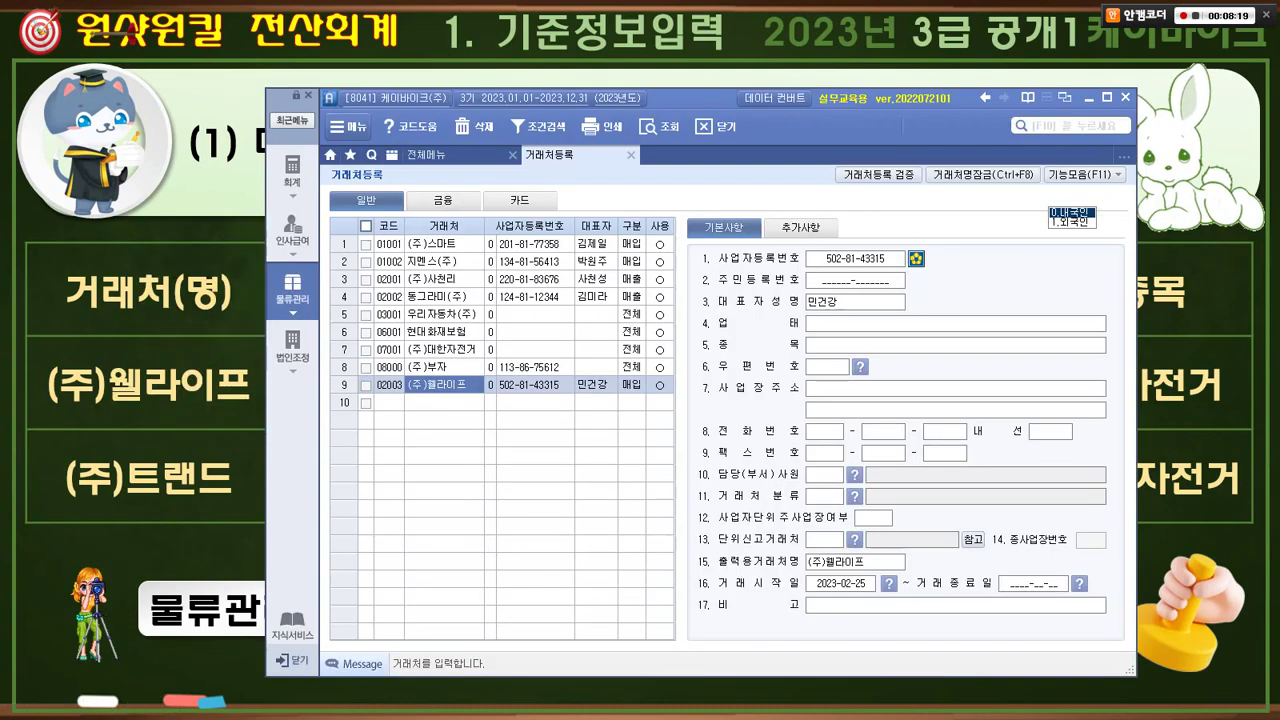
left_click(955, 323)
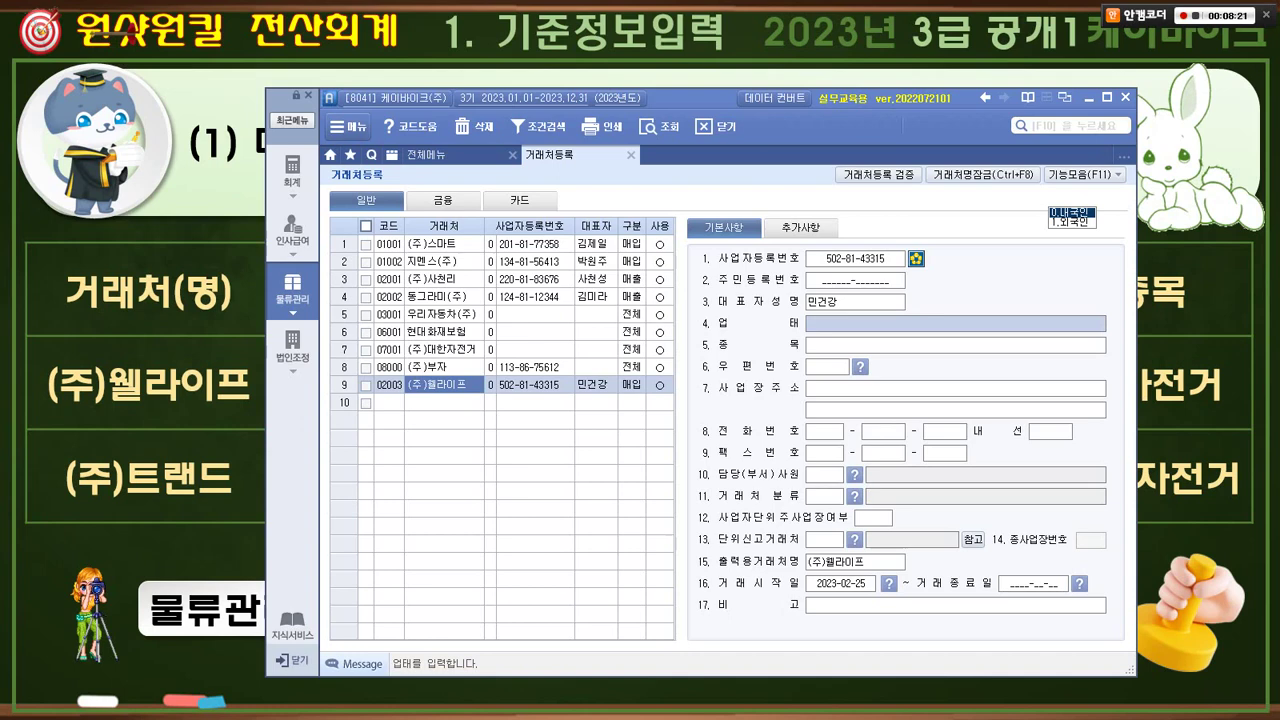
type("ㅔㅈ")
key("BackSpace")
key("BackSpace")
type("제")
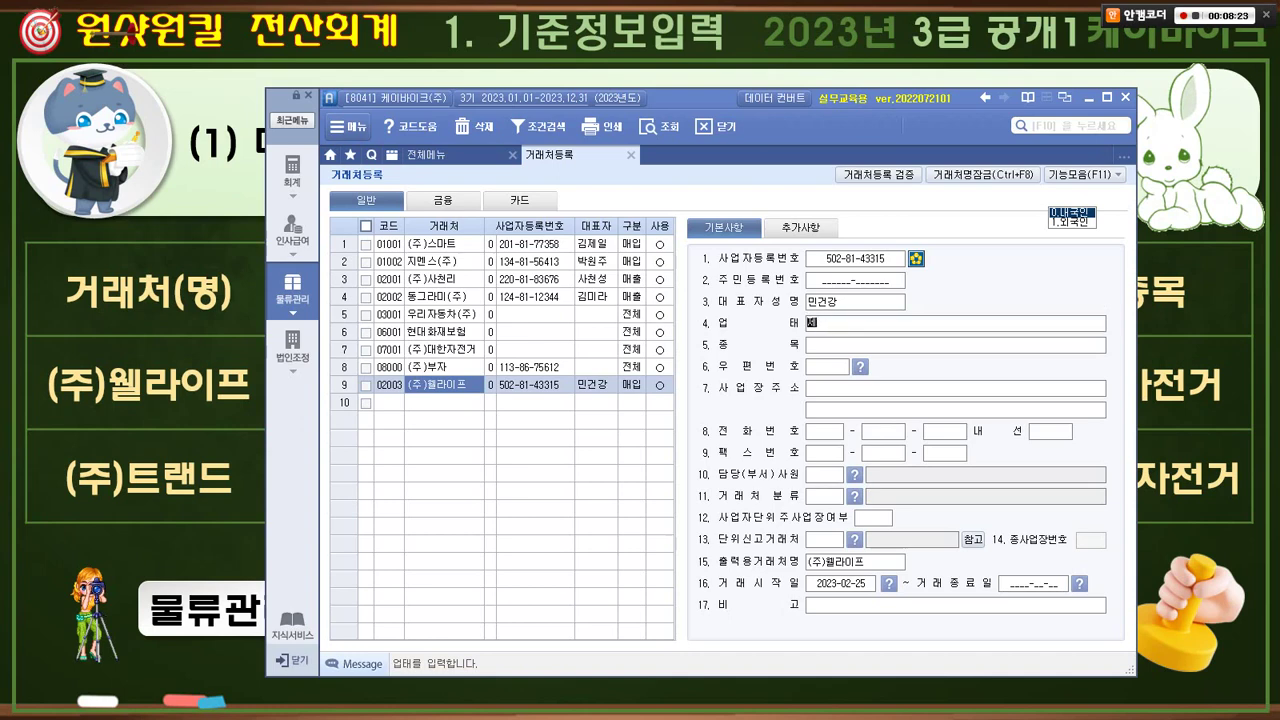
type("조업")
key("Return")
type("자저ㄴ거")
key("Return")
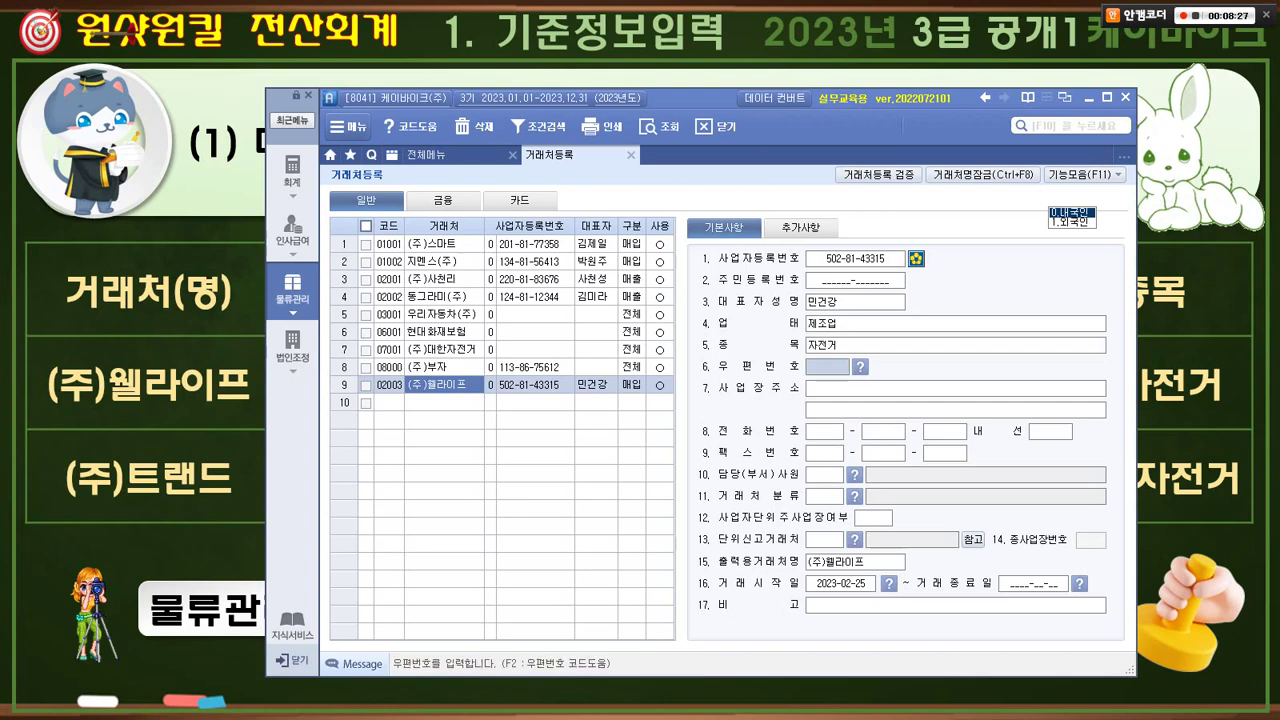
- Check off (주)웰라이프's values on the task slide and select empty row 10's code cell
key("alt+Tab")
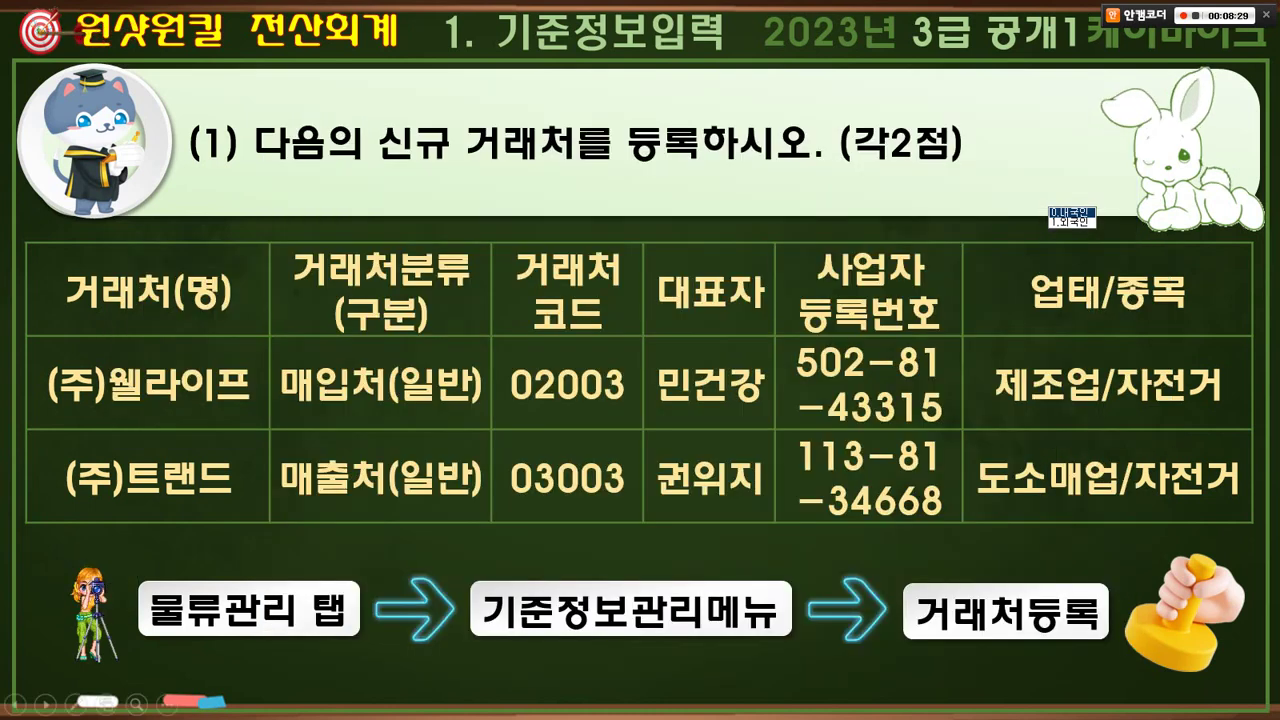
mouse_move(104, 360)
left_mouse_down()
mouse_move(130, 396)
mouse_move(160, 342)
left_mouse_up()
mouse_move(316, 358)
left_mouse_down()
mouse_move(340, 392)
mouse_move(360, 357)
mouse_move(440, 420)
left_mouse_up()
mouse_move(543, 368)
left_mouse_down()
mouse_move(556, 392)
mouse_move(570, 352)
left_mouse_up()
mouse_move(686, 371)
left_mouse_down()
mouse_move(704, 398)
mouse_move(727, 355)
left_mouse_up()
left_click_drag(848, 352, 856, 398)
left_click_drag(856, 398, 888, 348)
left_click_drag(1016, 327, 1050, 322)
mouse_move(1124, 344)
left_mouse_down()
mouse_move(1134, 367)
mouse_move(1160, 336)
left_mouse_up()
key("alt+Tab")
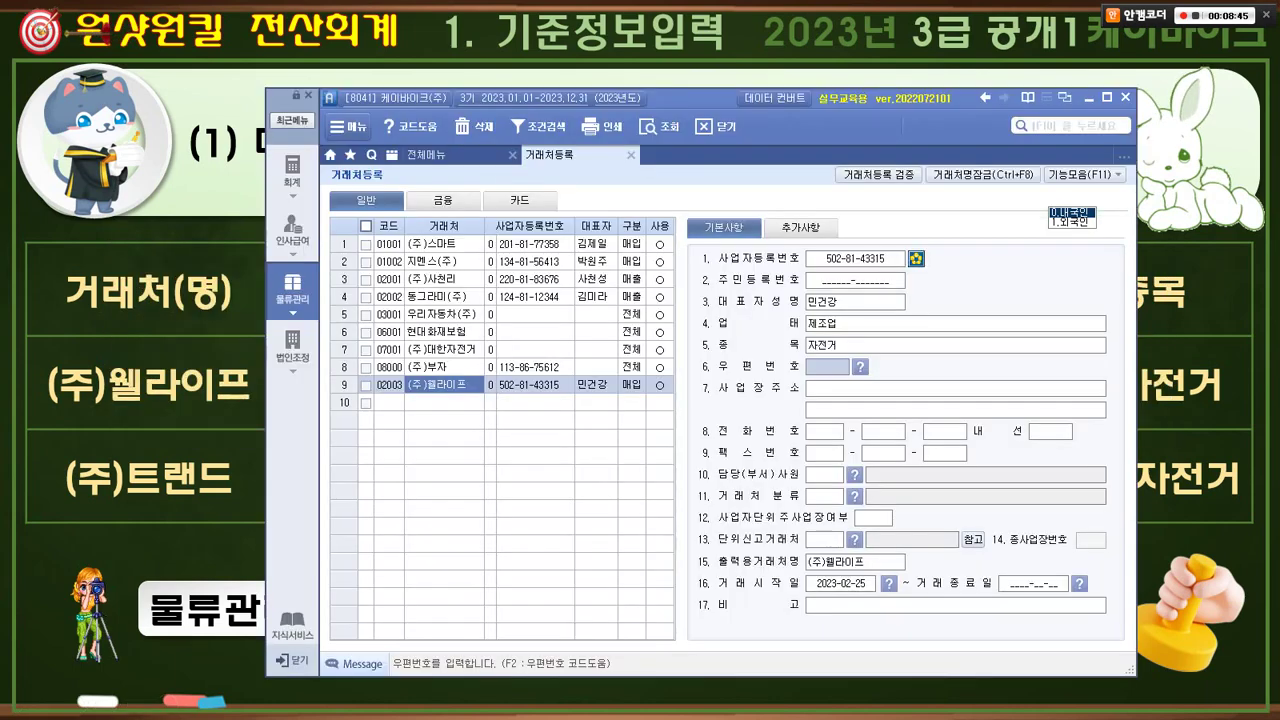
left_click(389, 403)
key("alt+Tab")
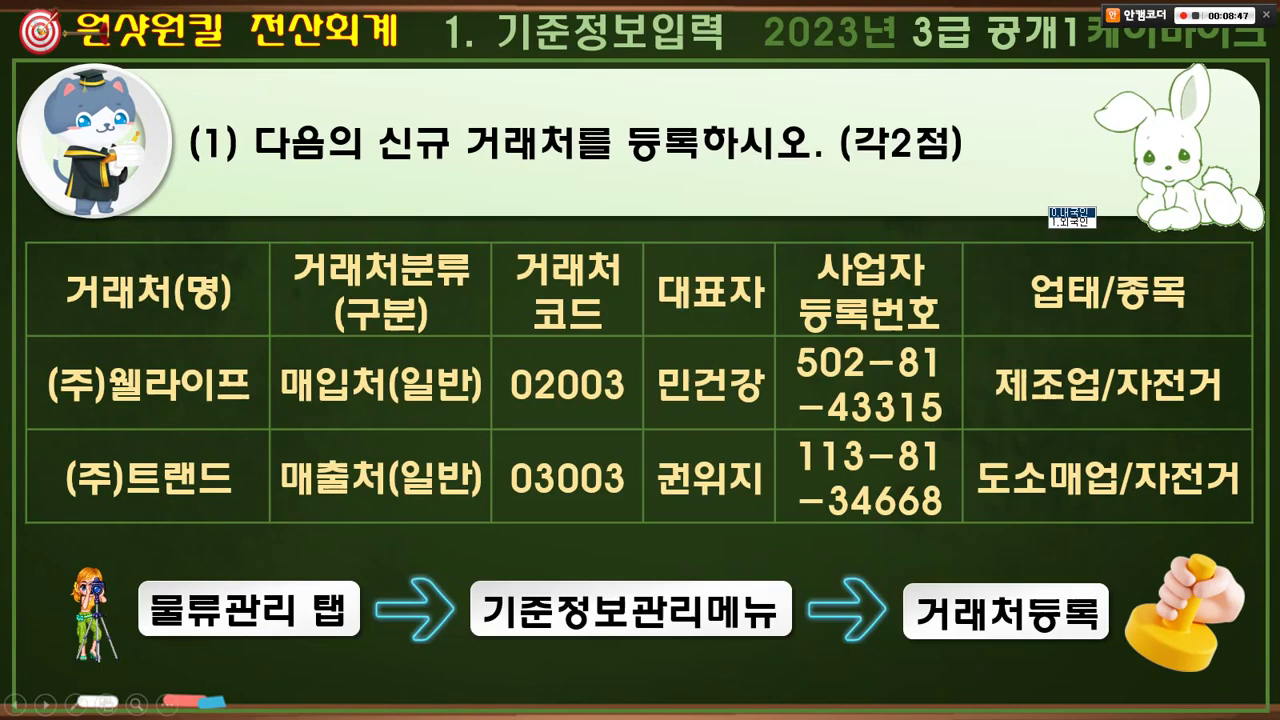
key("alt+Tab")
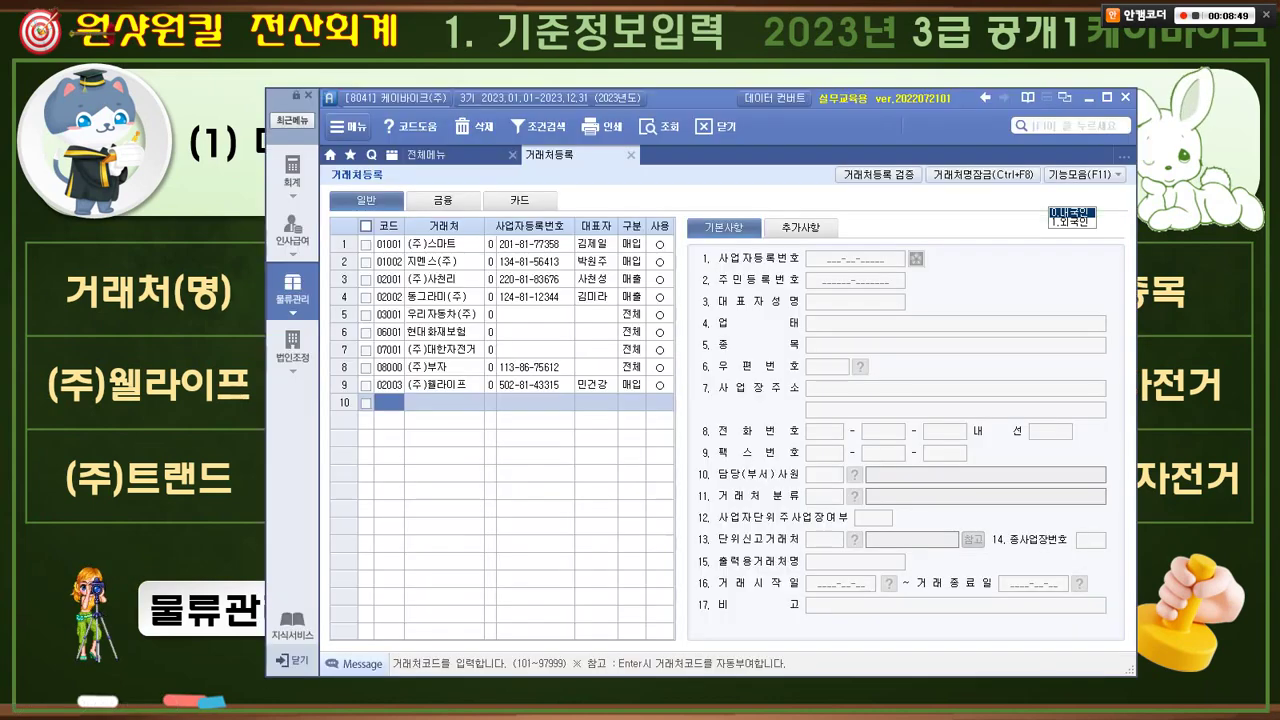
type("3003")
key("Return")
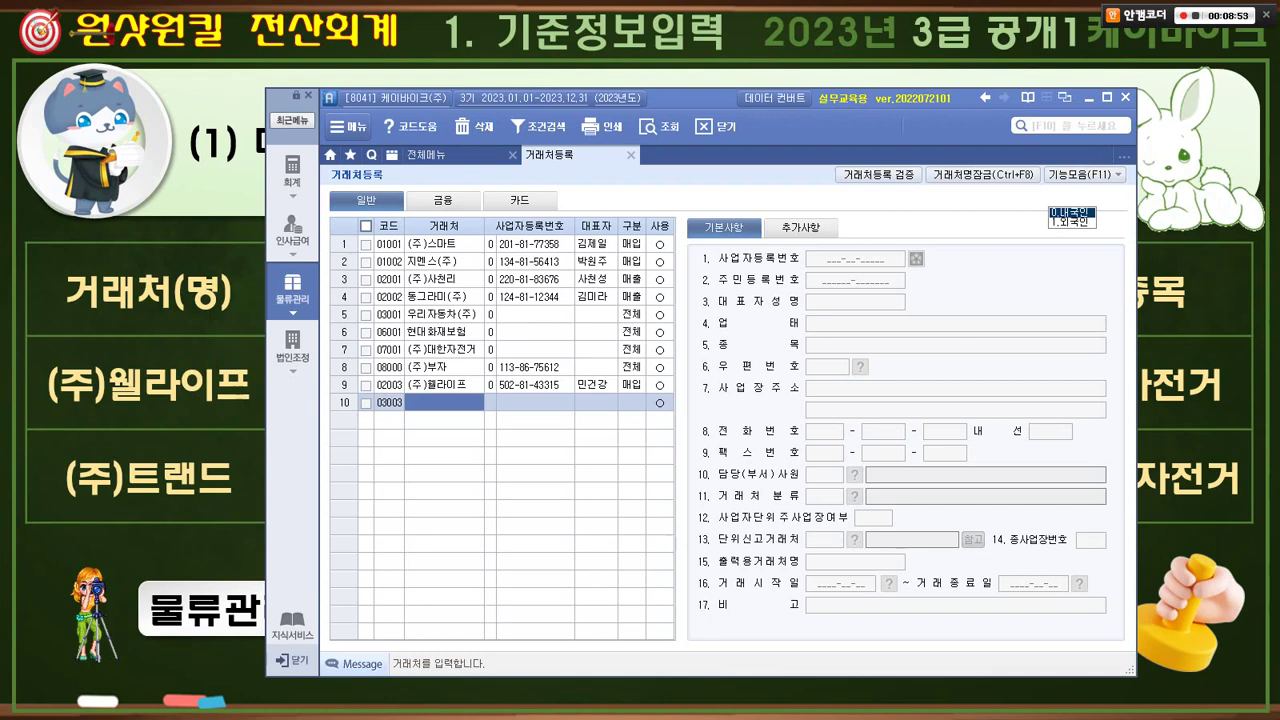
type("(주)트랜드")
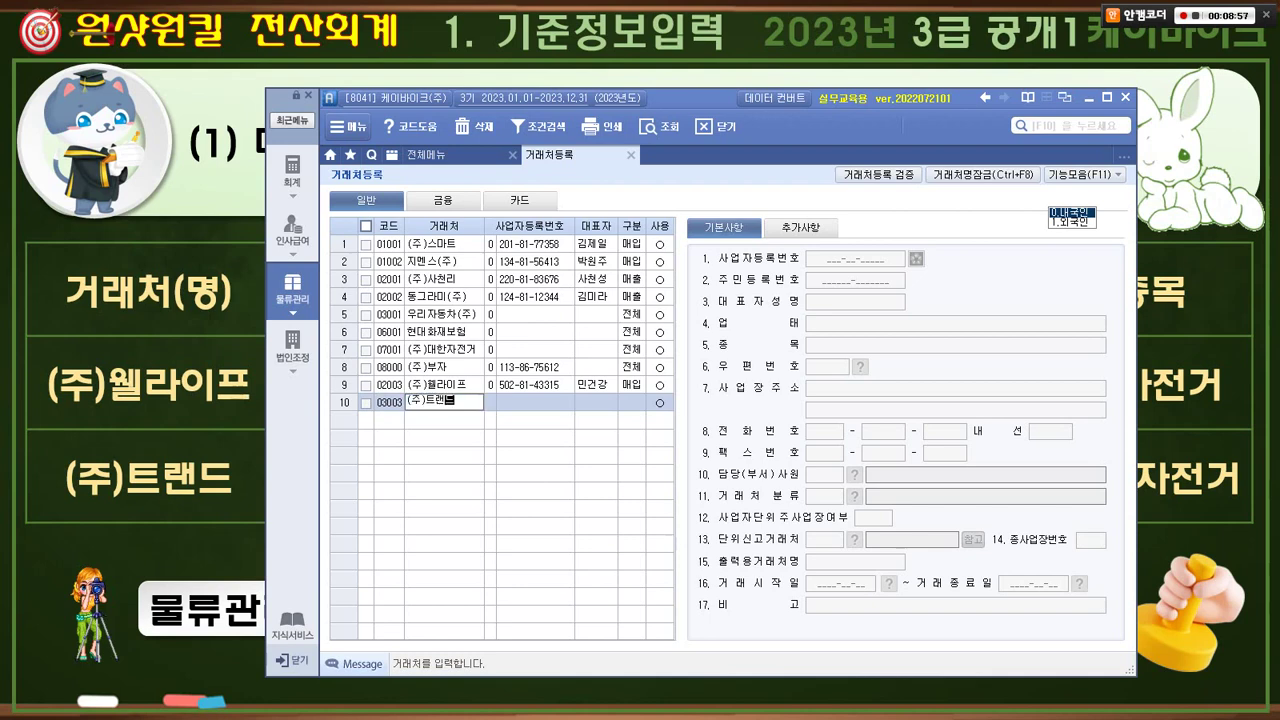
key("Return")
key("Return")
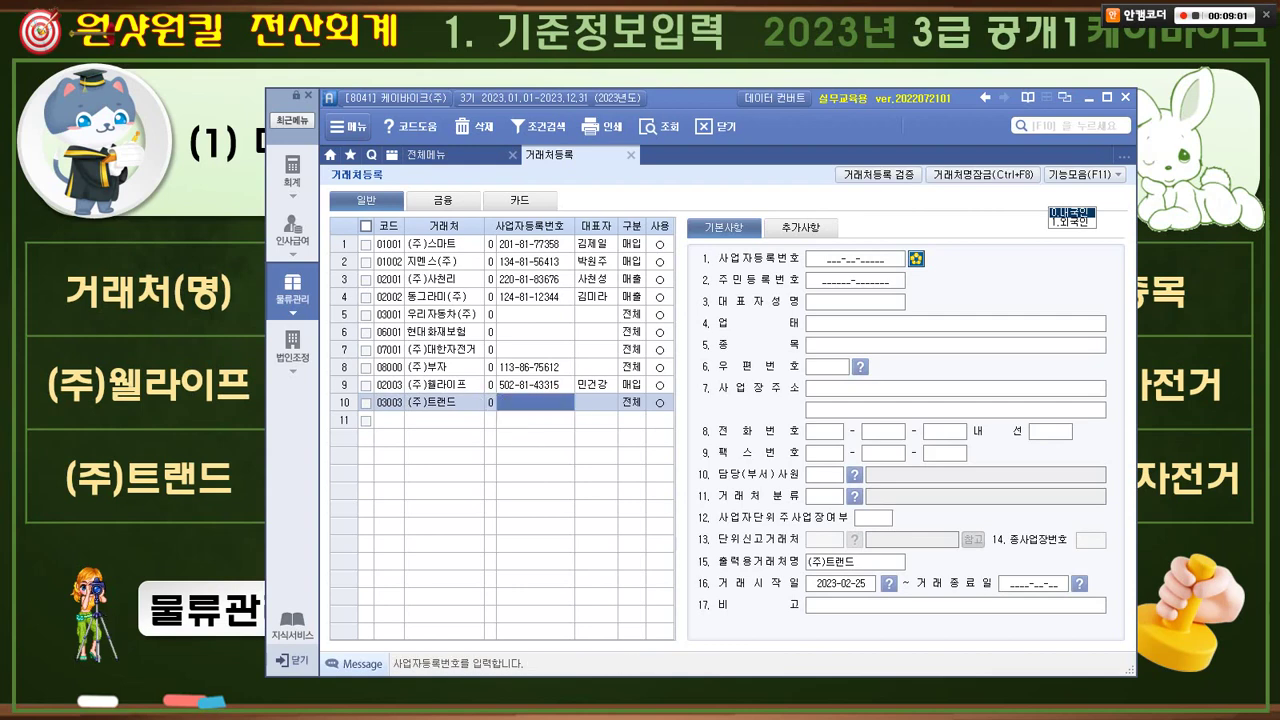
left_click(855, 259)
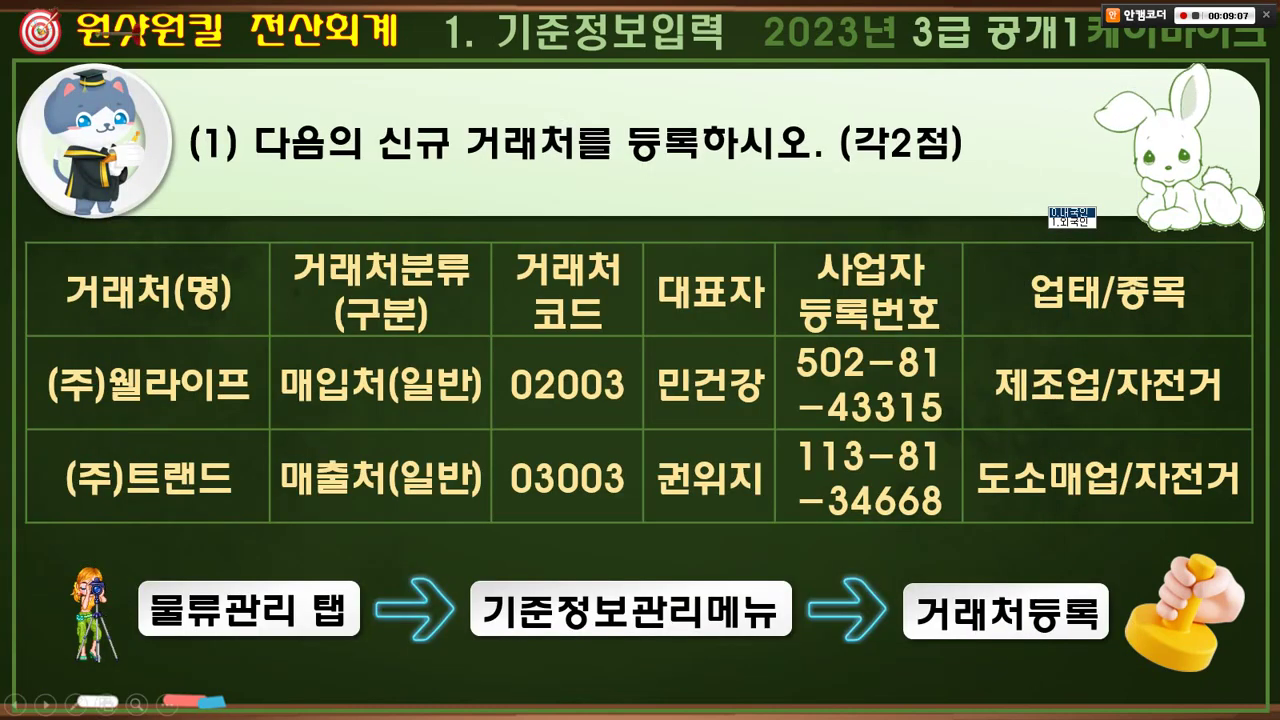
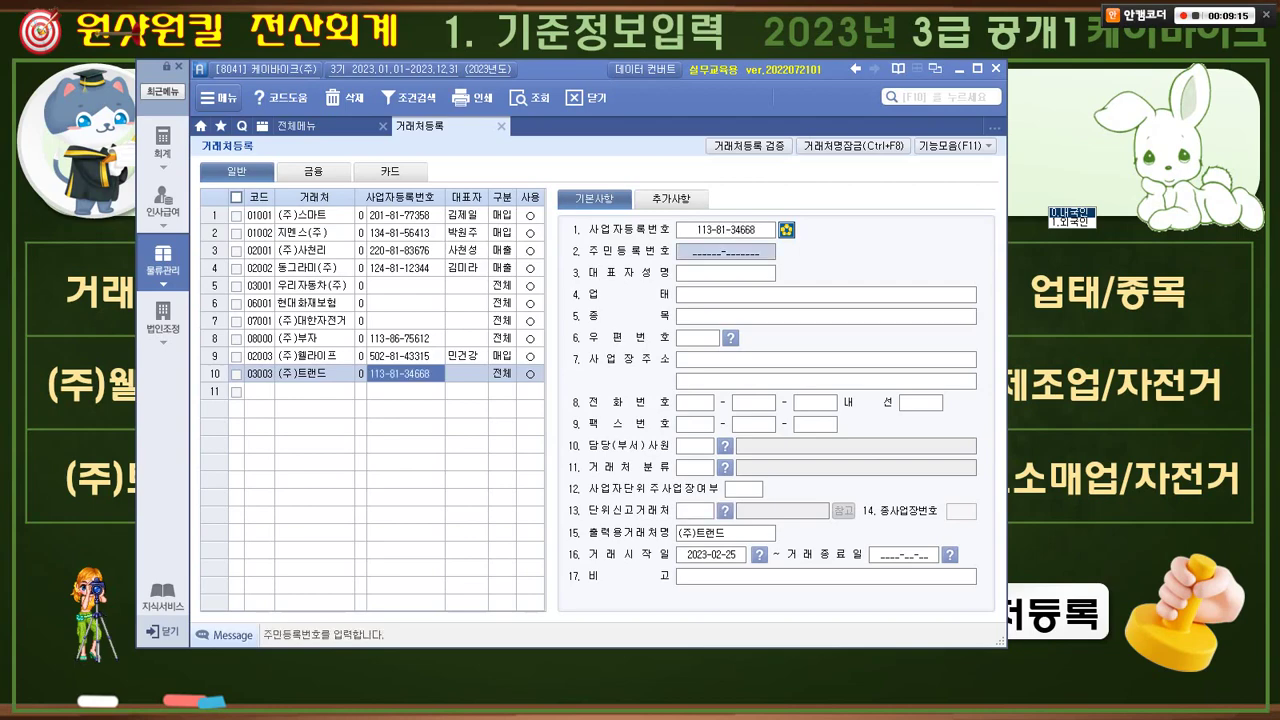
- Confirm the registration number, enter the representative's name, and classify (주)트랜드 as 1.매출
key("Return")
key("alt+Tab")
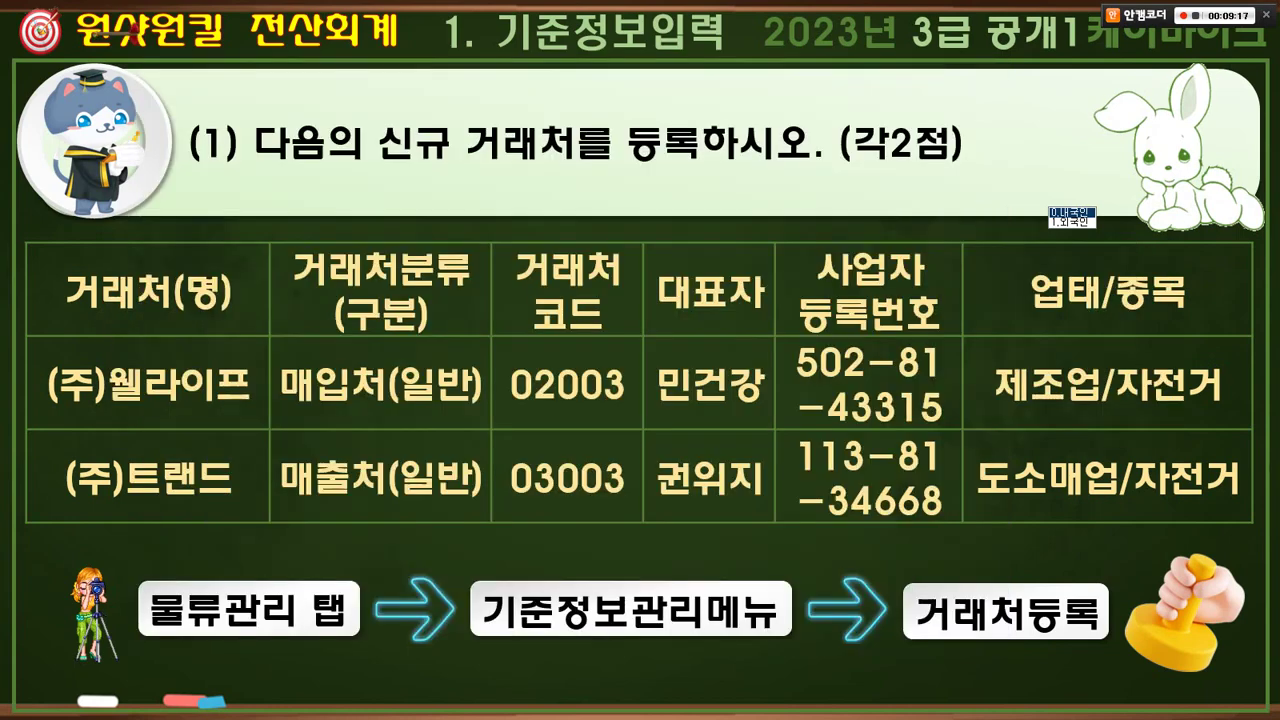
key("alt+Tab")
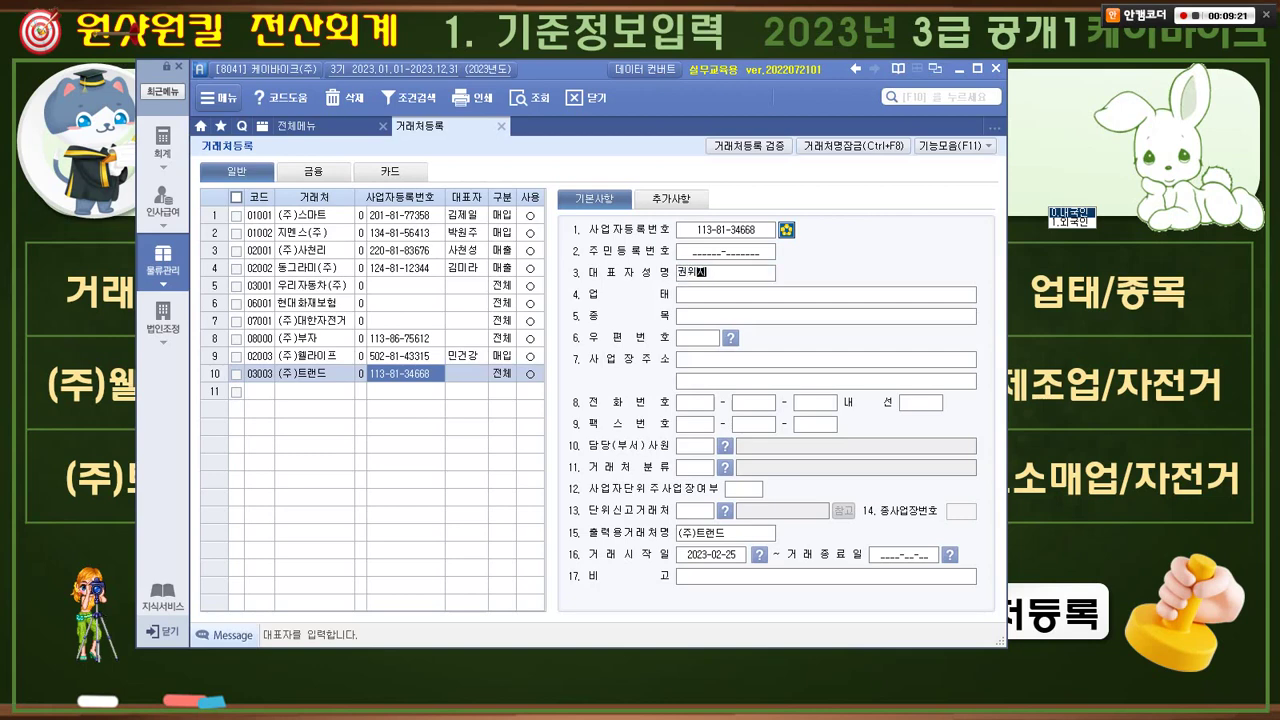
key("Return")
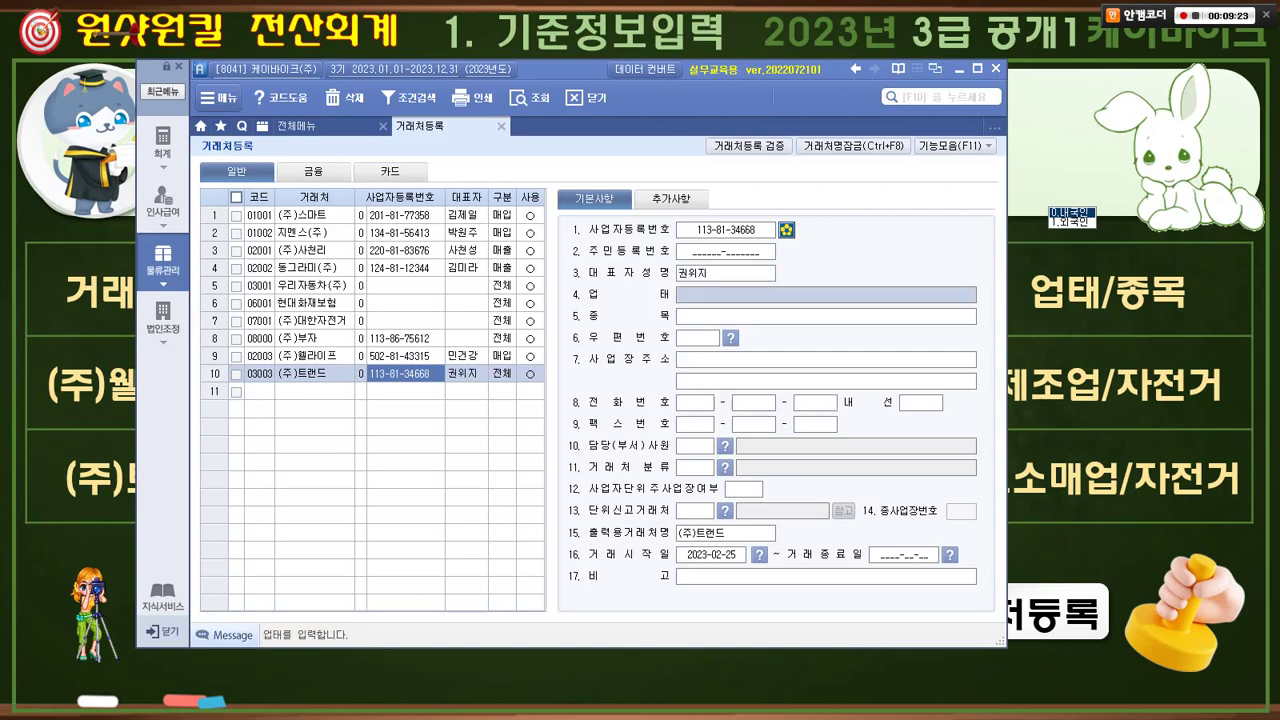
key("alt+Tab")
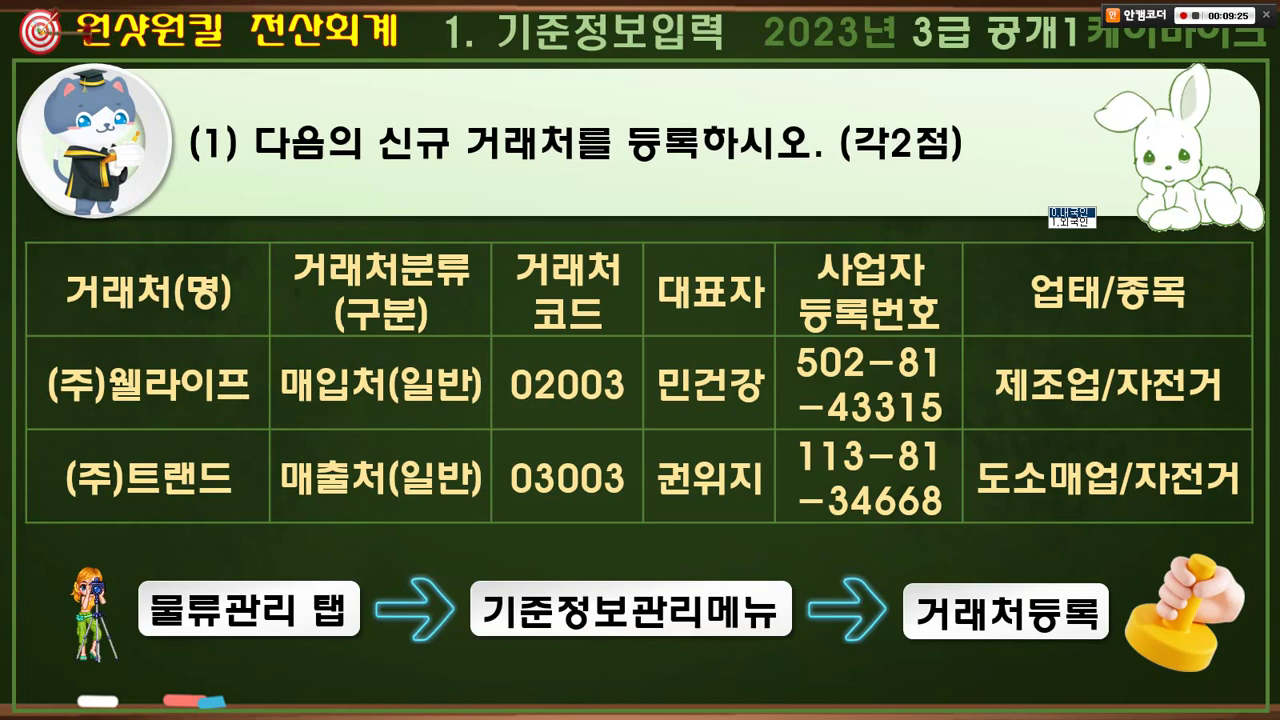
key("alt+Tab")
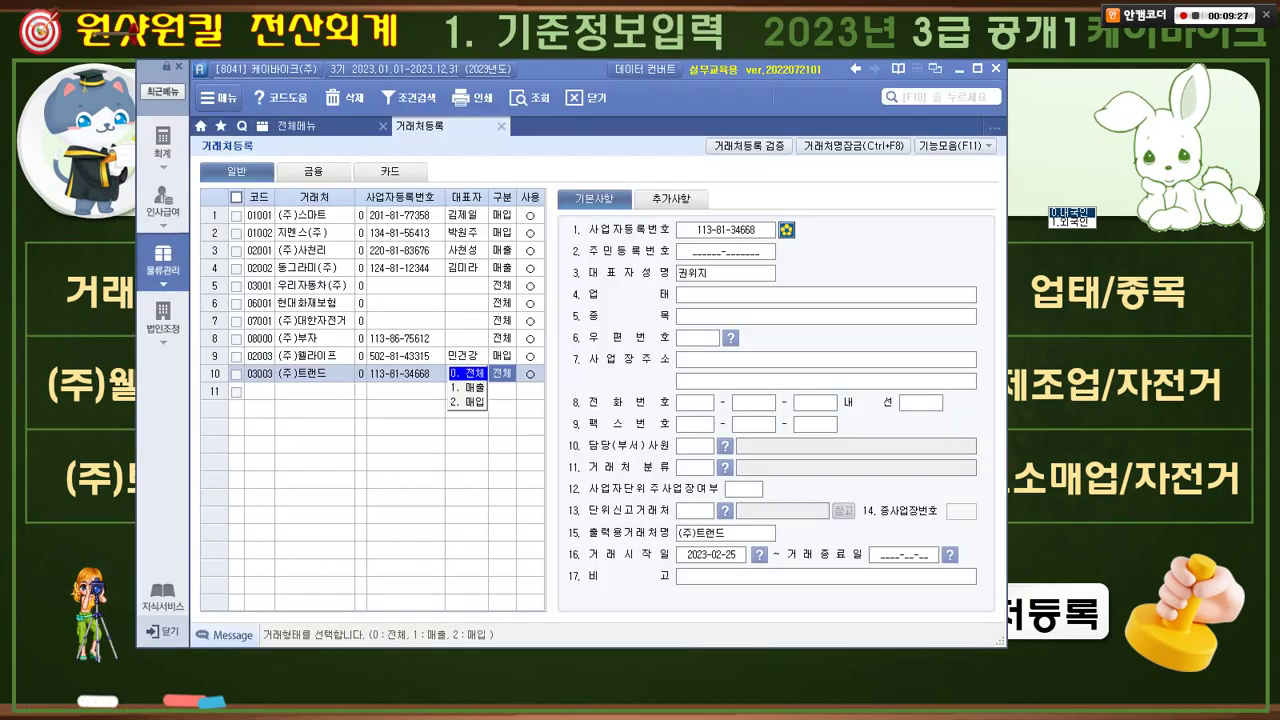
key("Return")
key("Return")
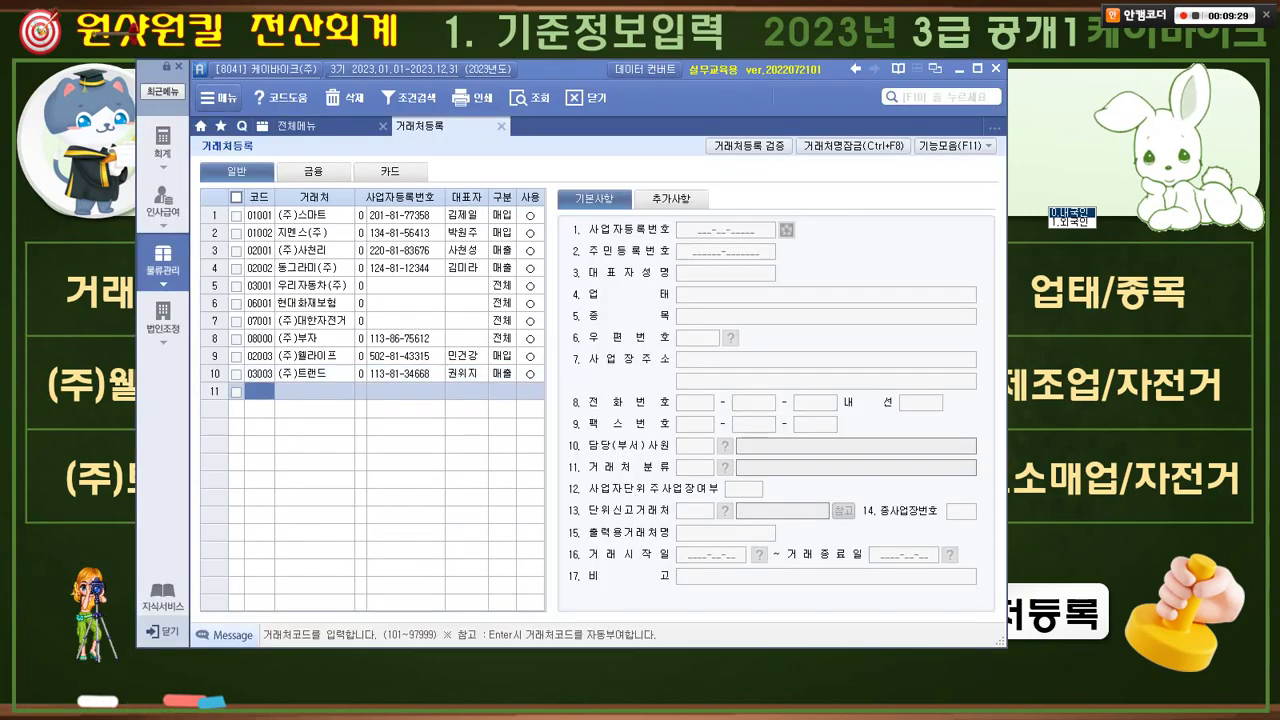
- Set (주)트랜드's 업태 to 도소매업 and 종목 to 자전거
left_click(315, 374)
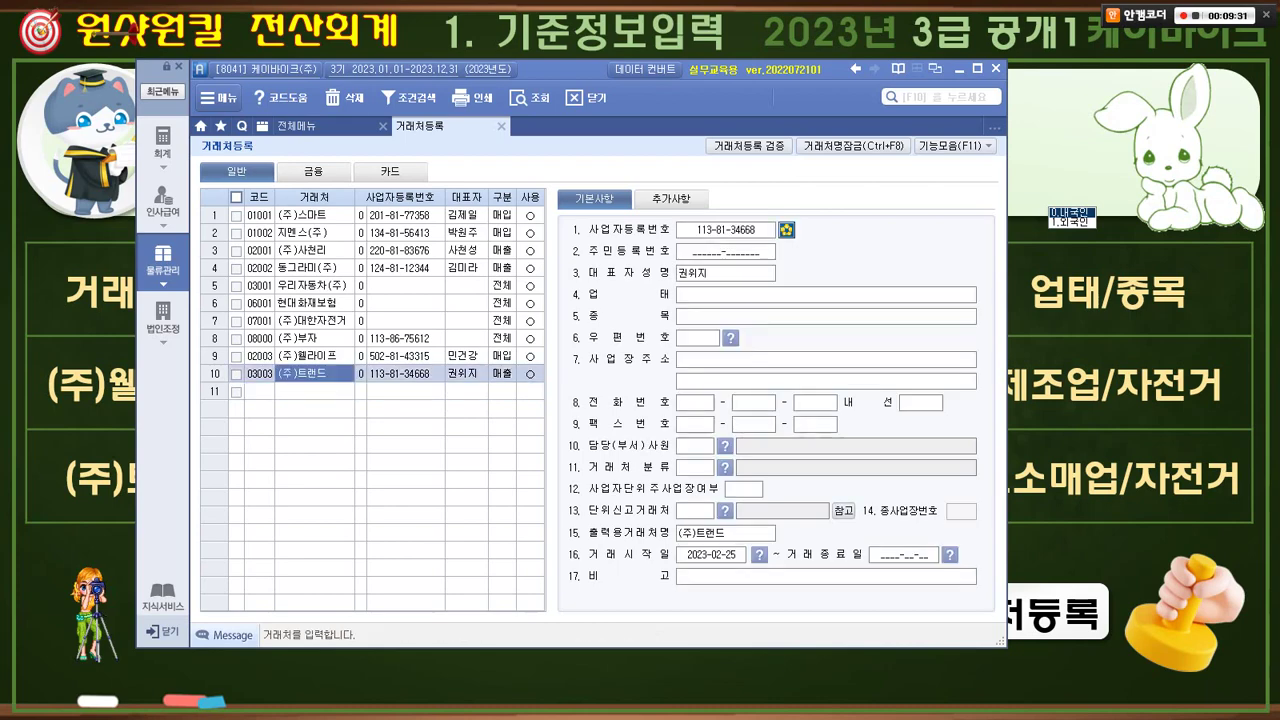
left_click(826, 295)
key("alt+Tab")
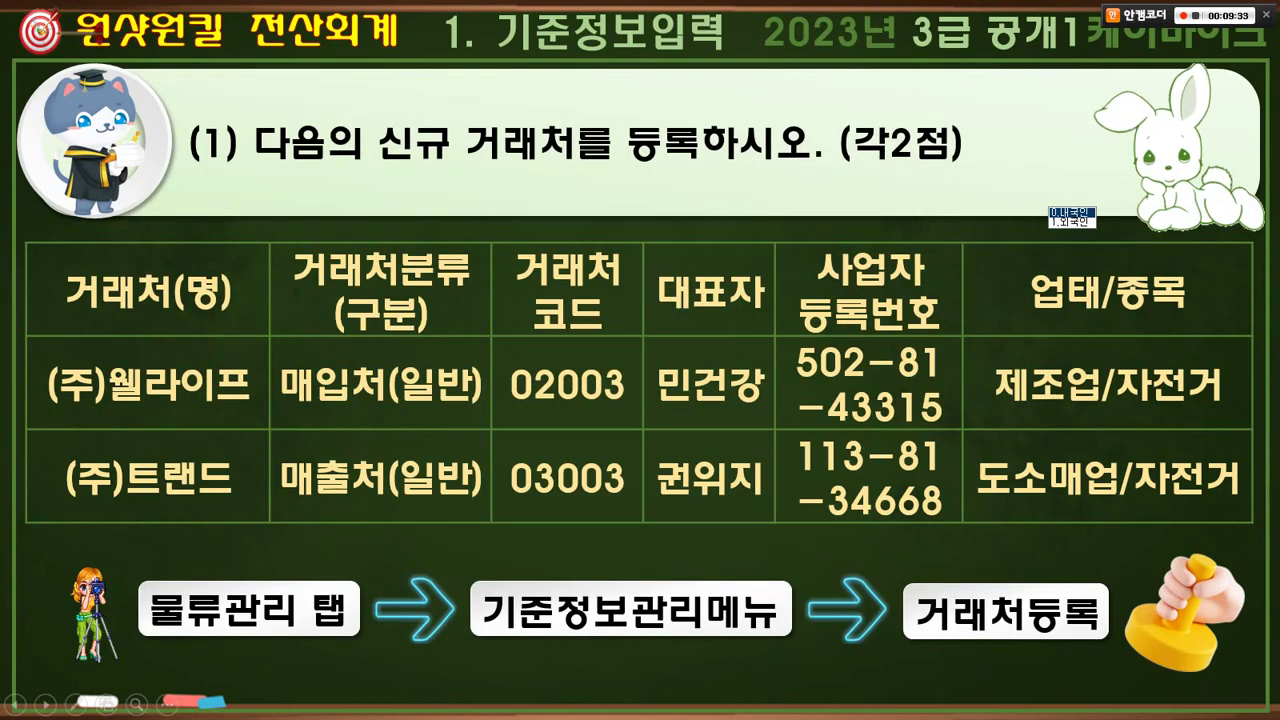
key("alt+Tab")
type("도소매업")
key("Return")
type("자전거")
key("Return")
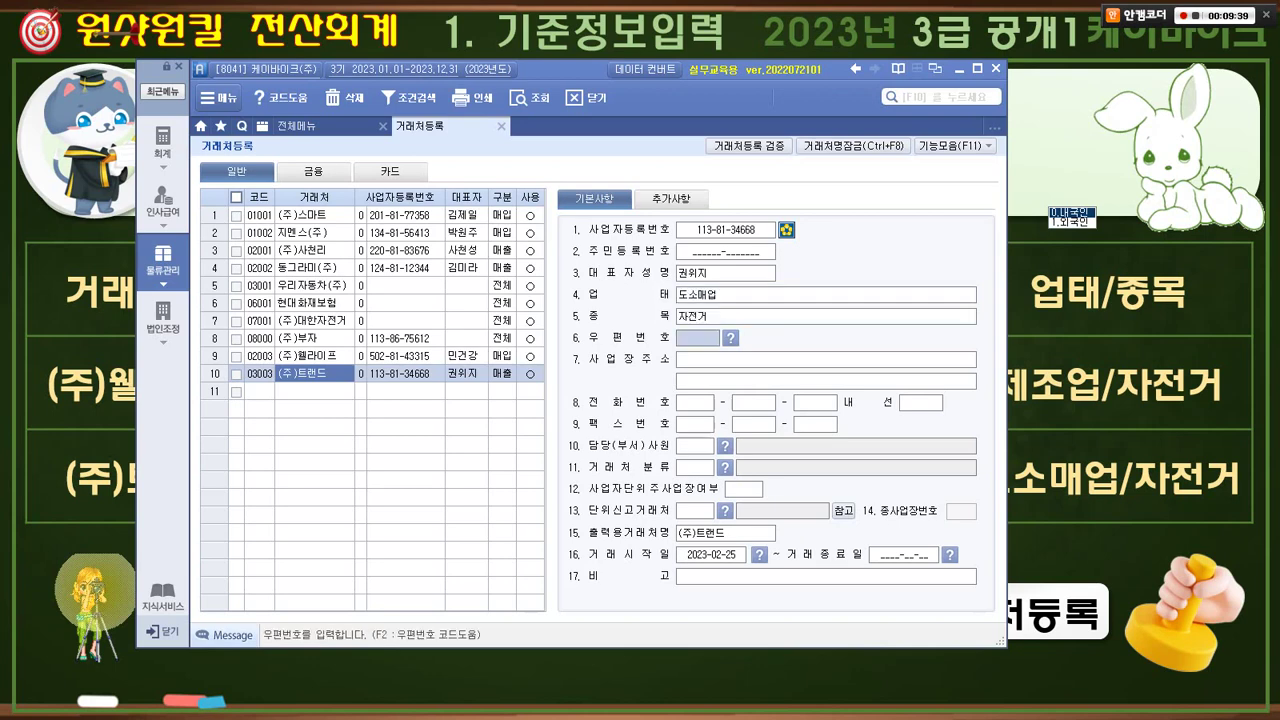
key("alt+Tab")
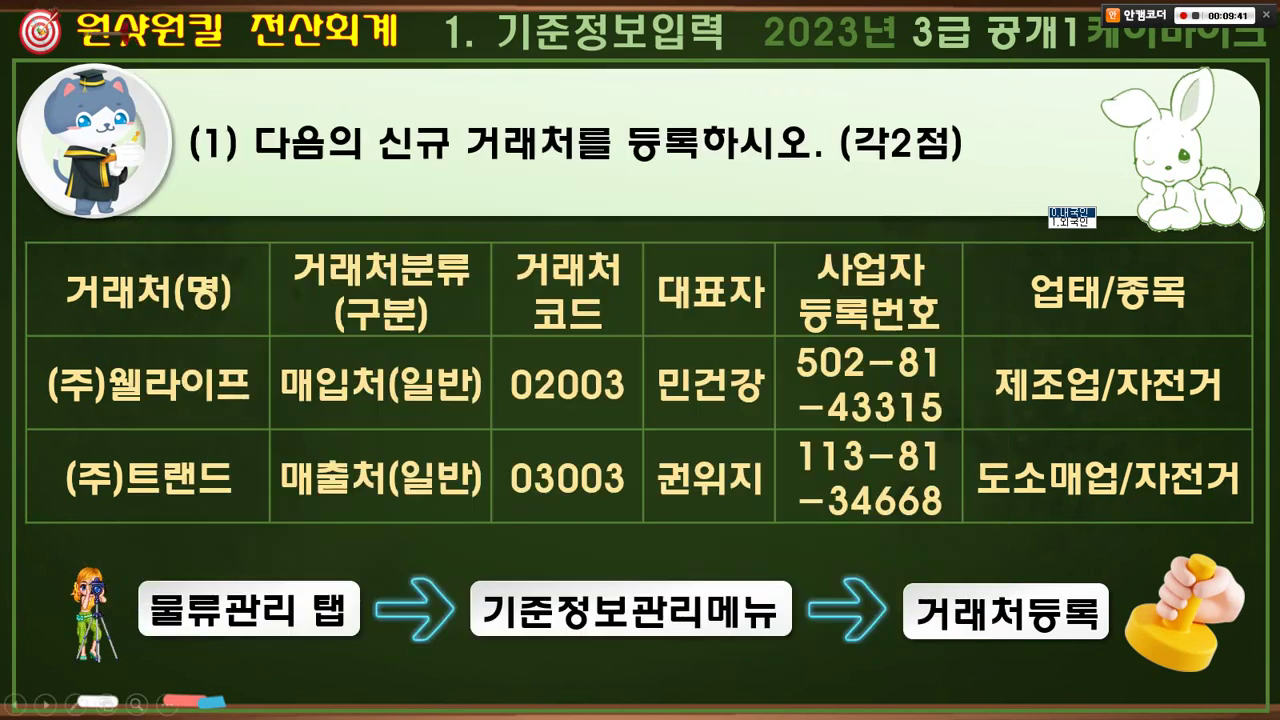
- Check off (주)트랜드's values on the slide and advance to problem (2), item 4003 퀵보드
mouse_move(158, 535)
left_mouse_down()
mouse_move(70, 530)
mouse_move(120, 448)
mouse_move(172, 448)
left_mouse_up()
mouse_move(407, 511)
left_mouse_down()
mouse_move(365, 440)
mouse_move(412, 425)
left_mouse_up()
left_click_drag(495, 438, 550, 455)
left_click_drag(628, 452, 690, 455)
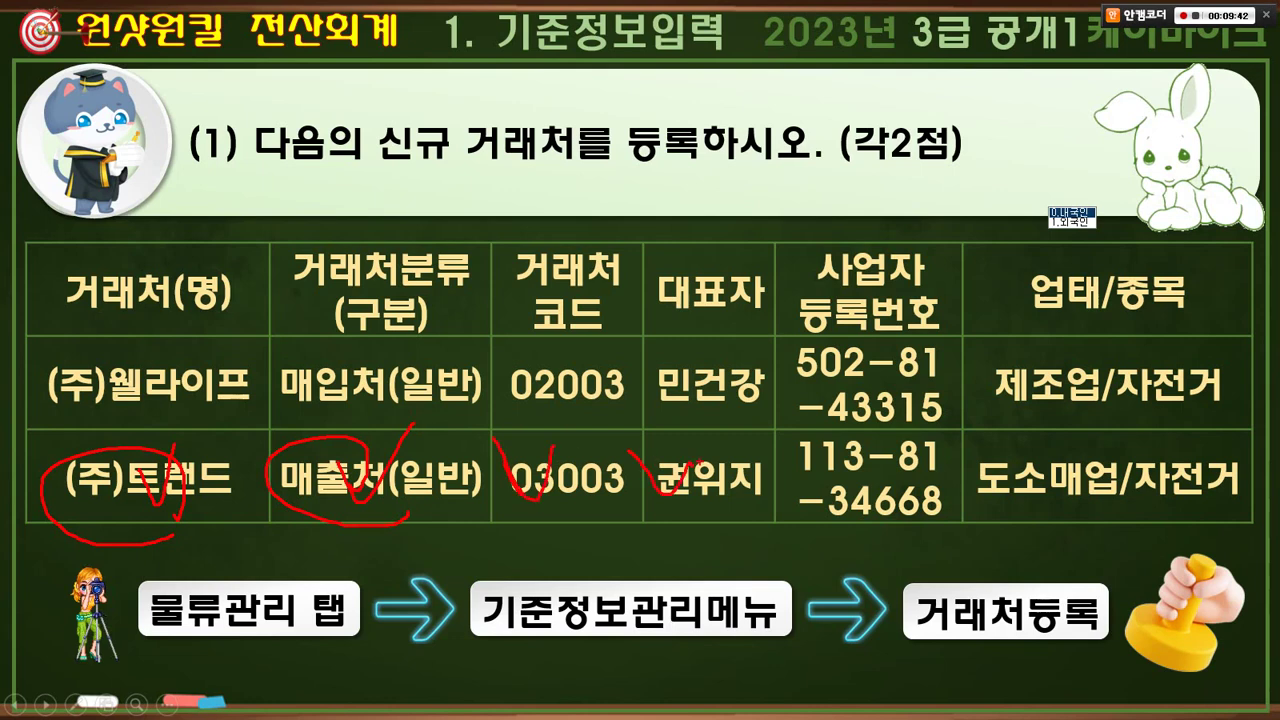
left_click_drag(847, 463, 880, 446)
left_click_drag(1130, 464, 1186, 440)
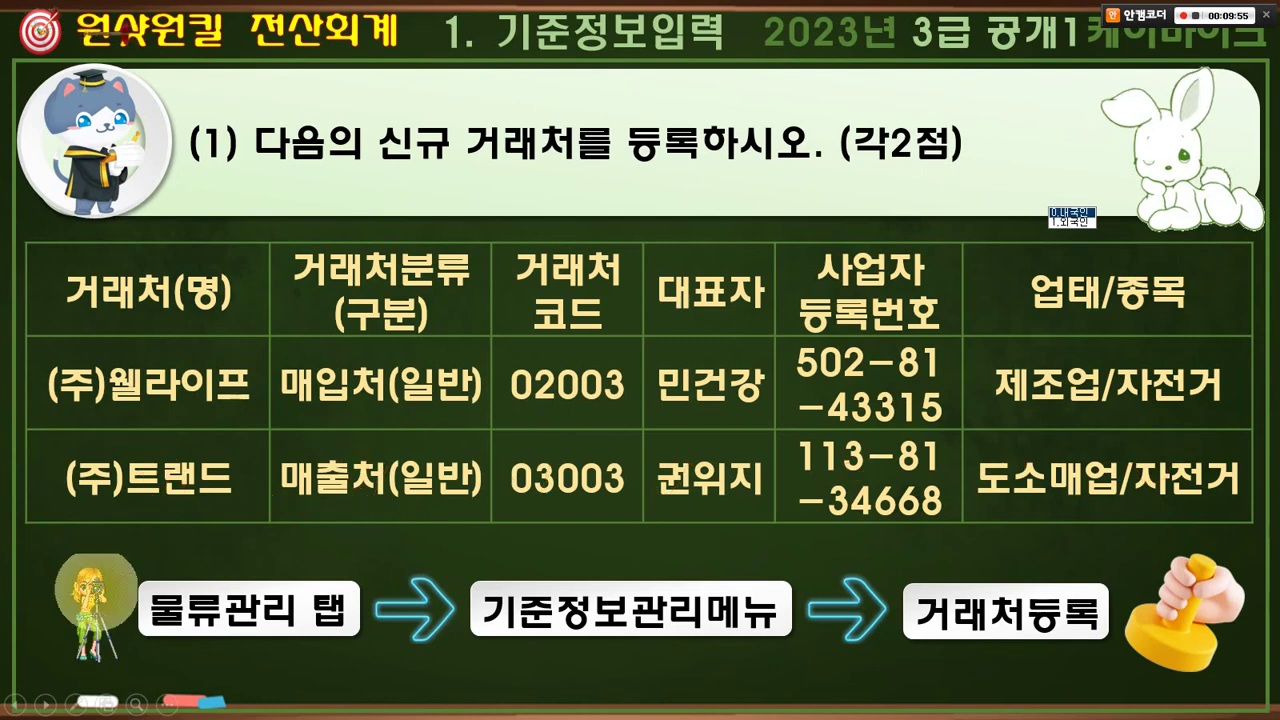
key("Right")
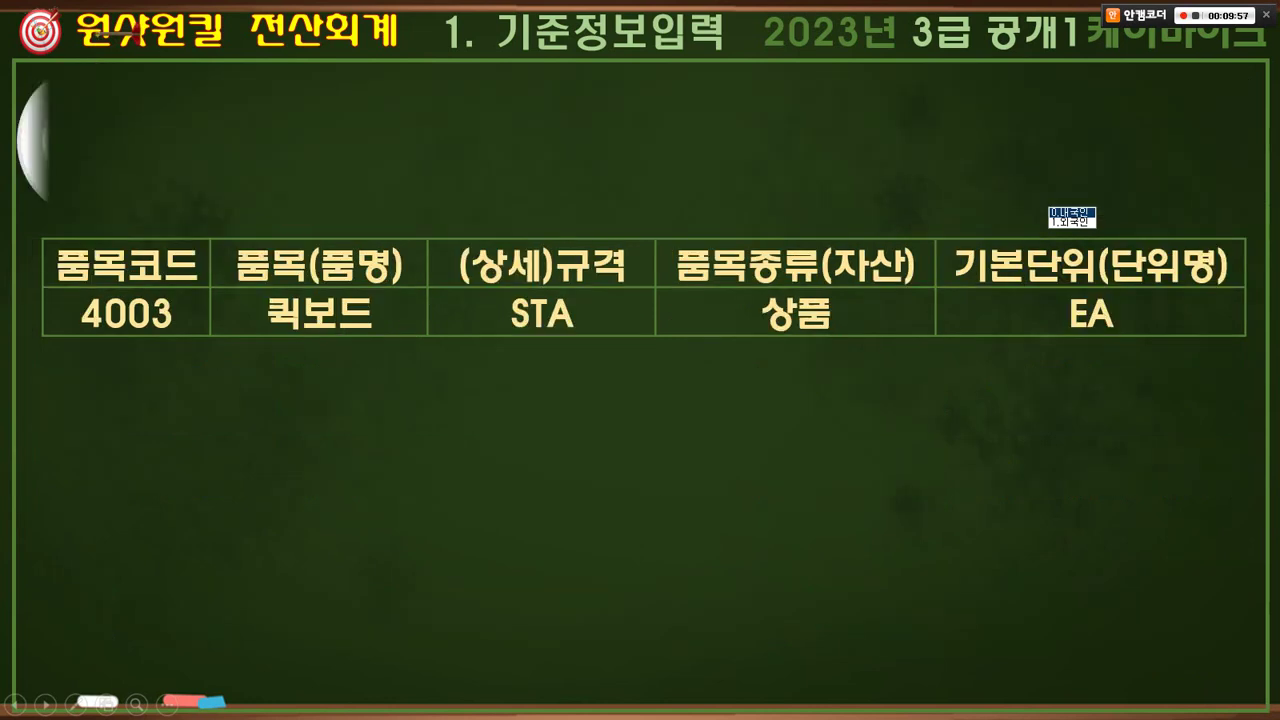
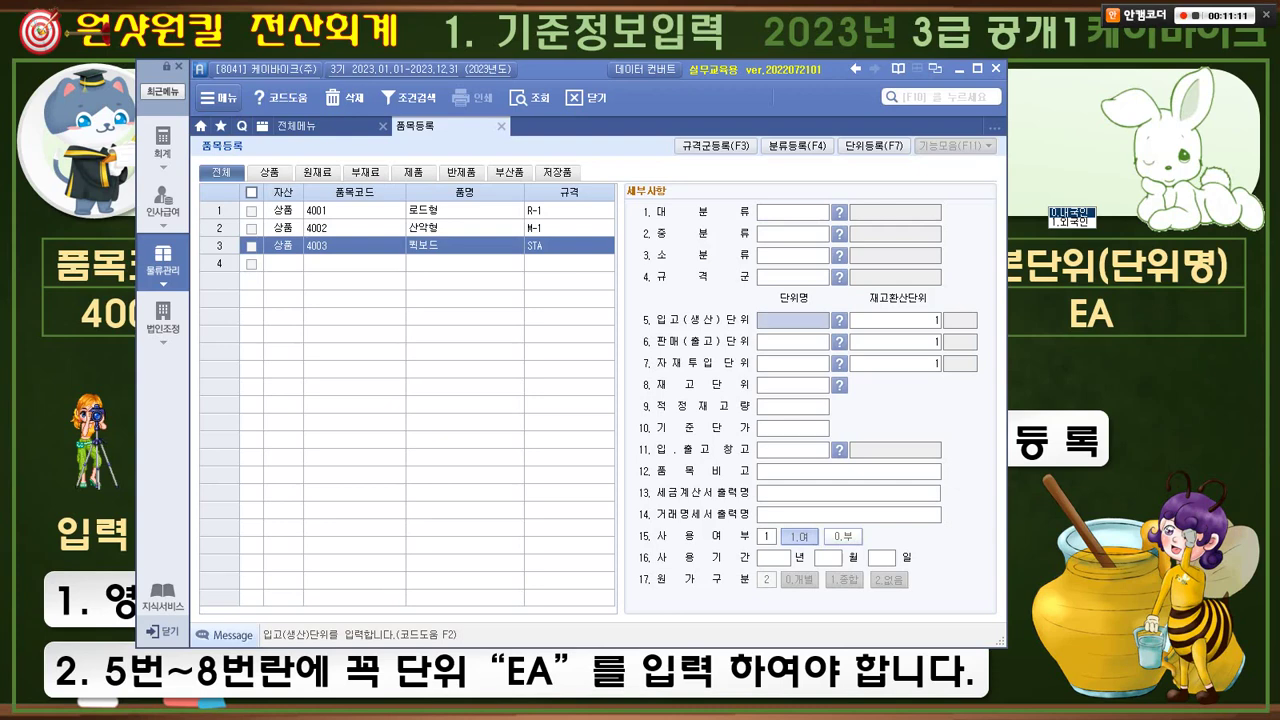
- Enter EA as item 4003's receiving, sales, material-input and stock units
left_click_drag(1111, 350, 1127, 332)
key("Escape")
type("EA")
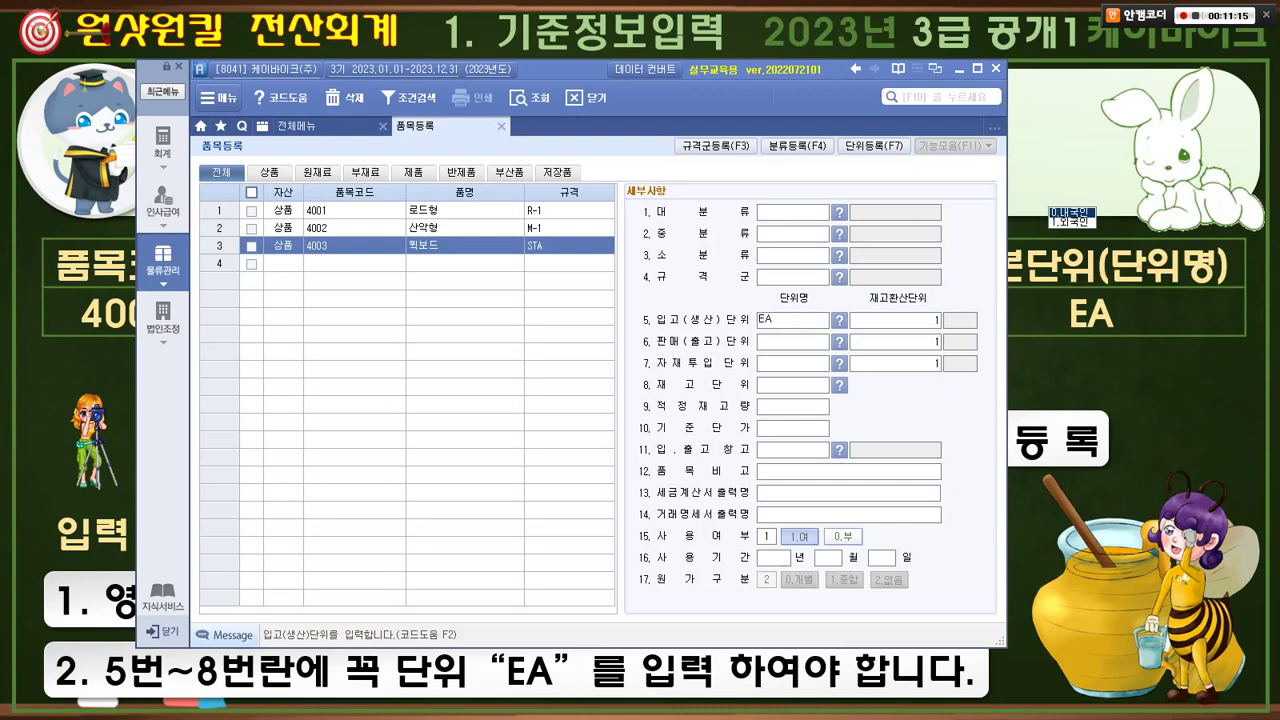
key("shift+Home")
key("ctrl+c")
key("Return")
key("ctrl+v")
key("Return")
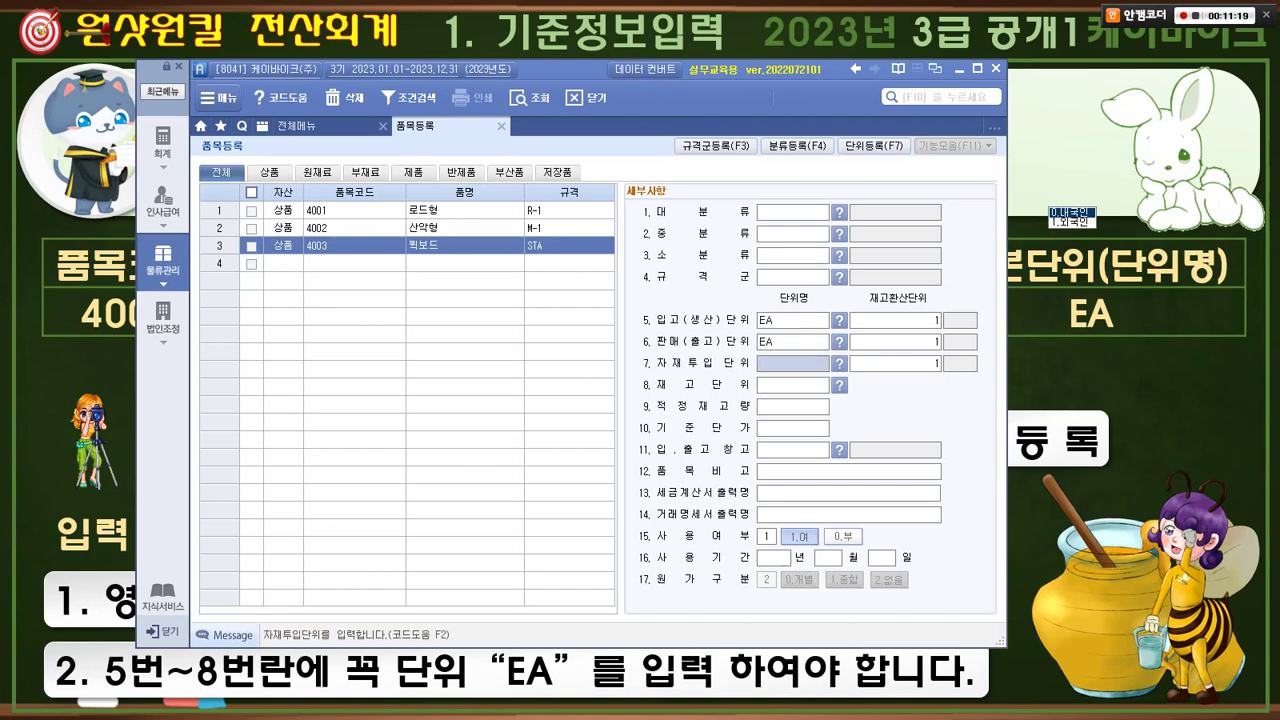
key("ctrl+v")
key("Return")
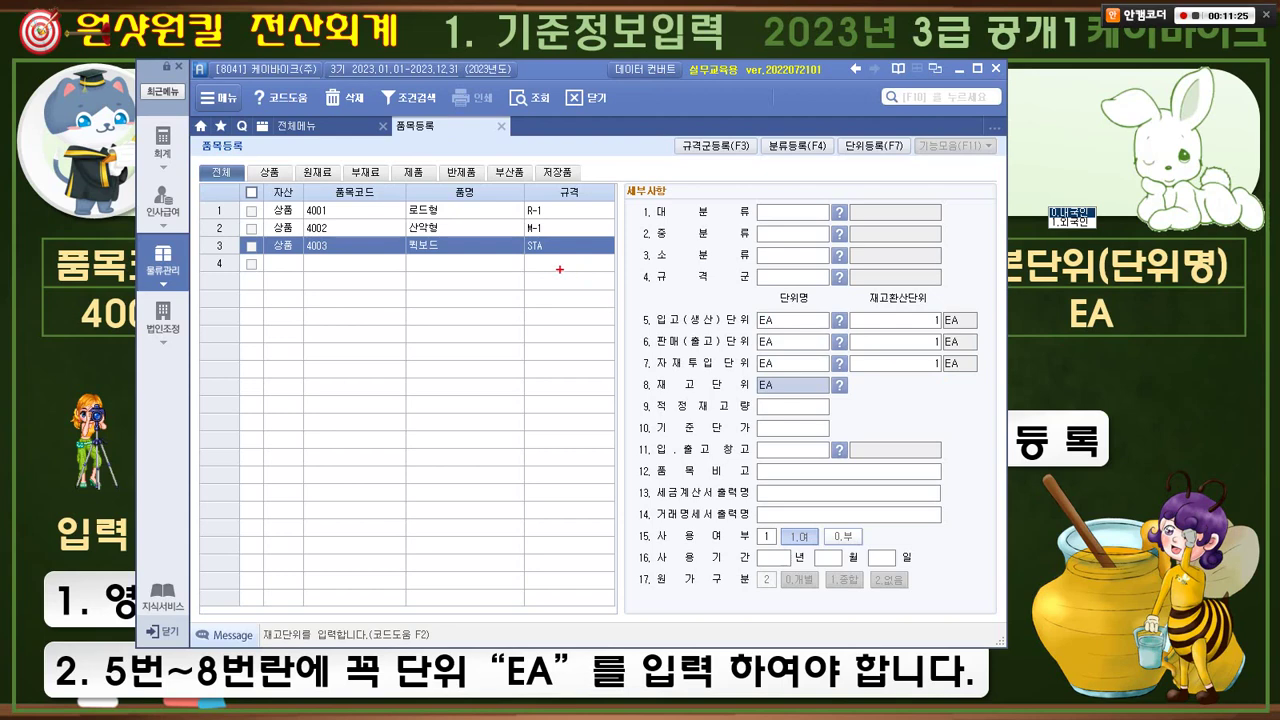
- Highlight item 4003's STA spec and four EA unit fields, then close 품목등록
mouse_move(552, 270)
left_mouse_down()
mouse_move(503, 245)
mouse_move(550, 252)
left_mouse_up()
mouse_move(631, 310)
left_mouse_down()
mouse_move(742, 332)
mouse_move(846, 397)
mouse_move(760, 408)
mouse_move(725, 318)
mouse_move(770, 402)
left_mouse_up()
left_click(501, 126)
- Show the 정기적금 exercise slide, marking maturity date 2024.12.07 and the account-opening period note
left_click(959, 69)
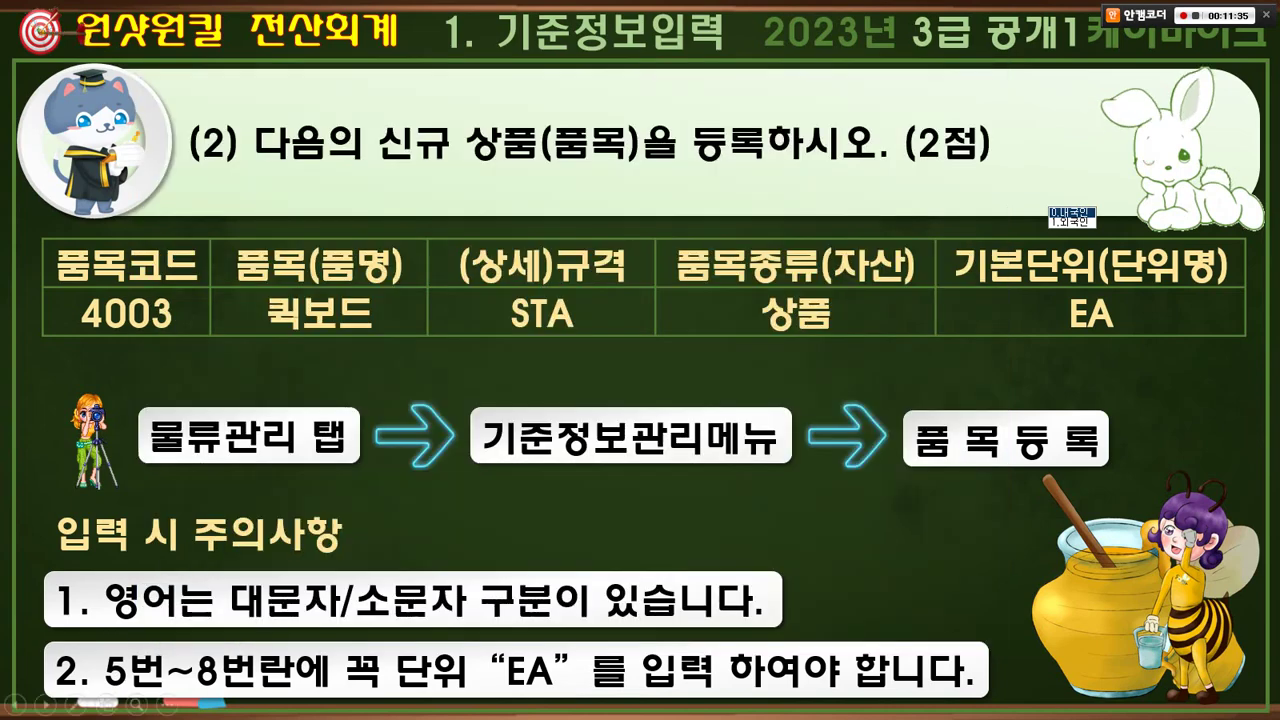
key("Right")
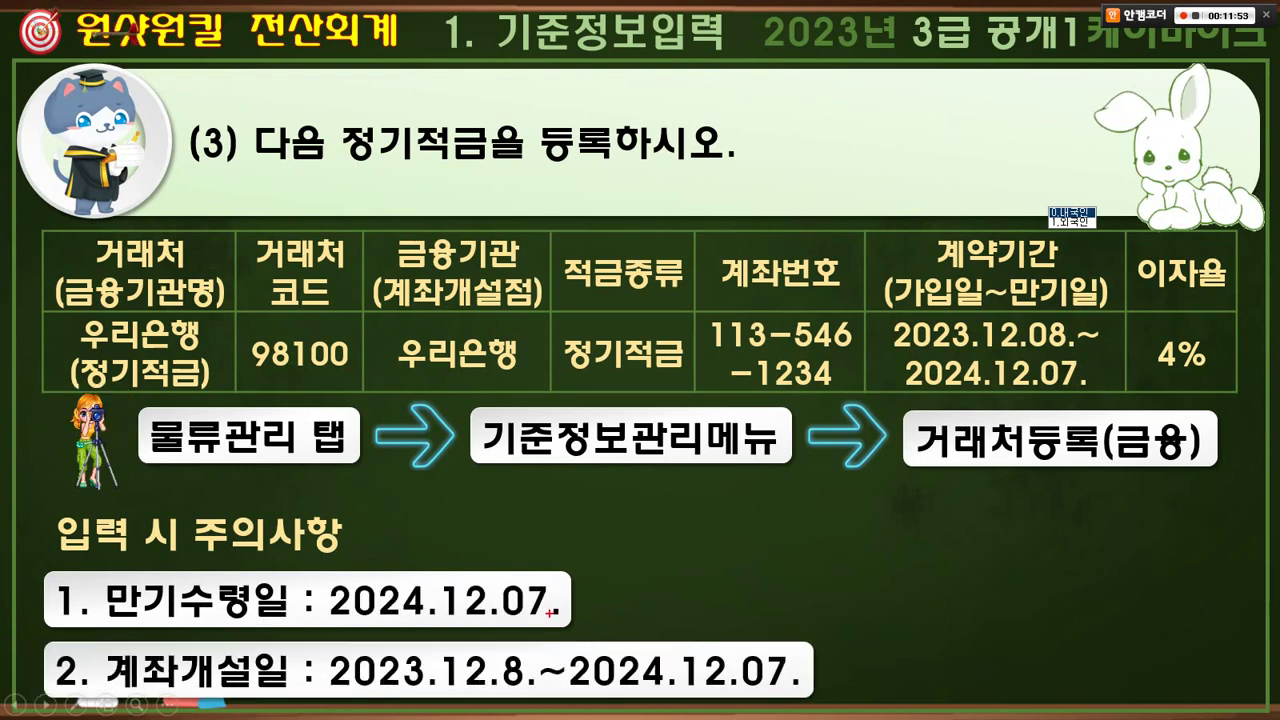
mouse_move(549, 613)
left_mouse_down()
mouse_move(389, 626)
mouse_move(518, 620)
left_mouse_up()
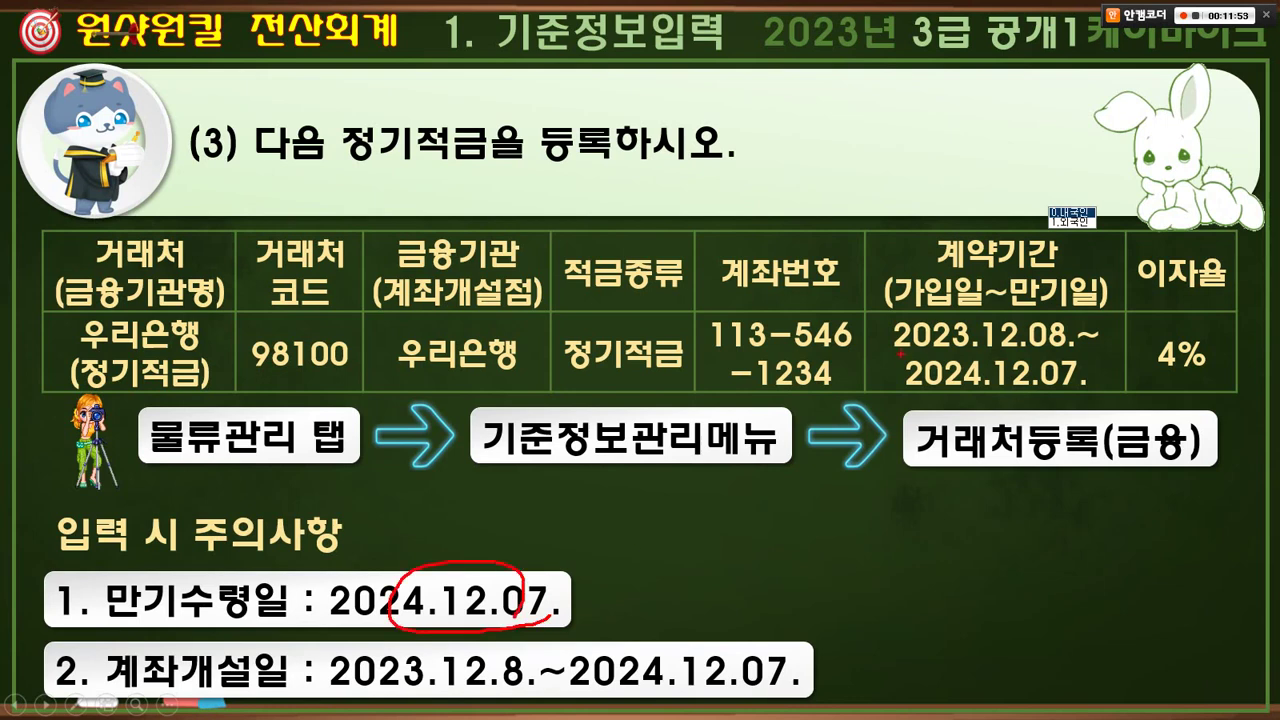
left_click_drag(900, 353, 1096, 398)
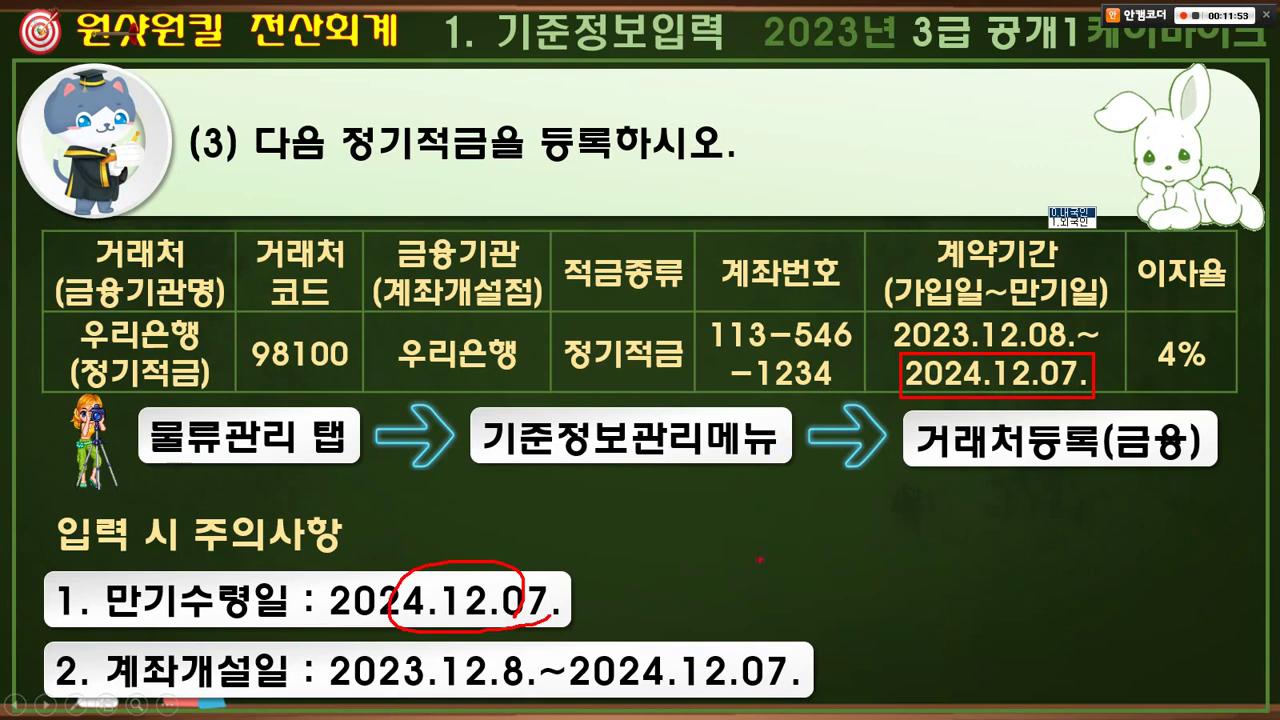
left_click_drag(112, 643, 228, 703)
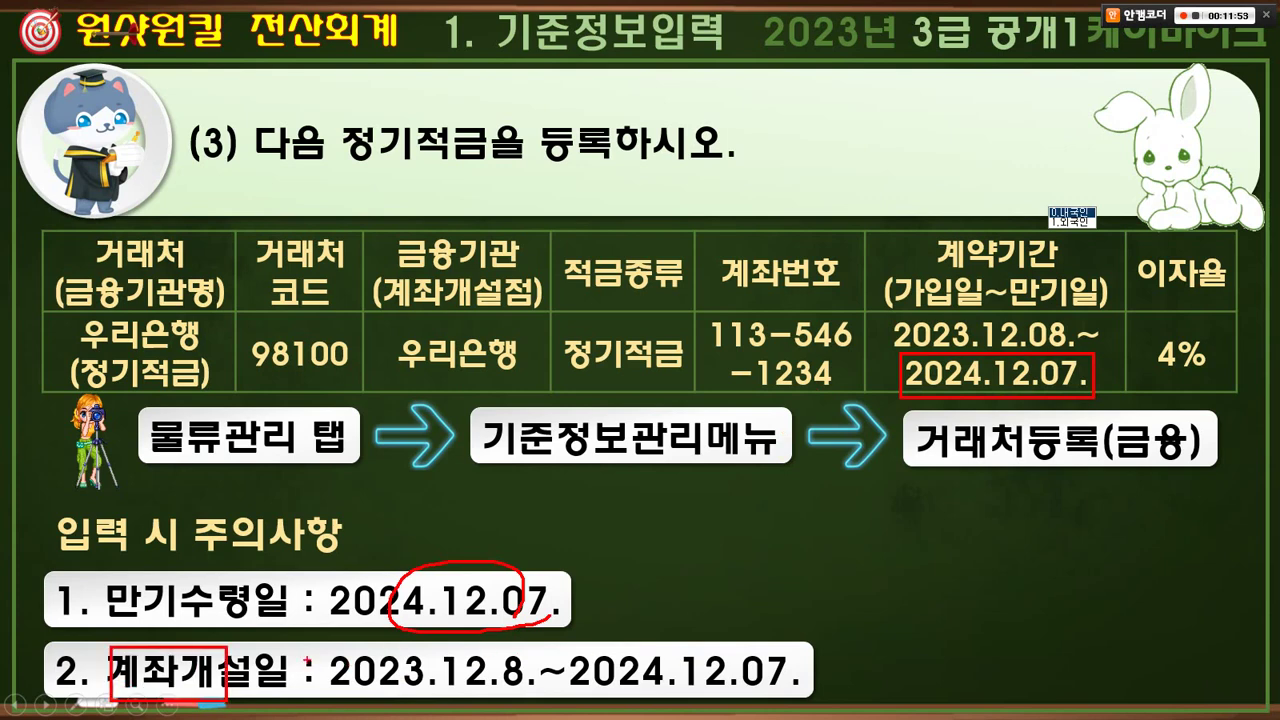
left_click_drag(303, 657, 783, 706)
left_click_drag(724, 676, 893, 352)
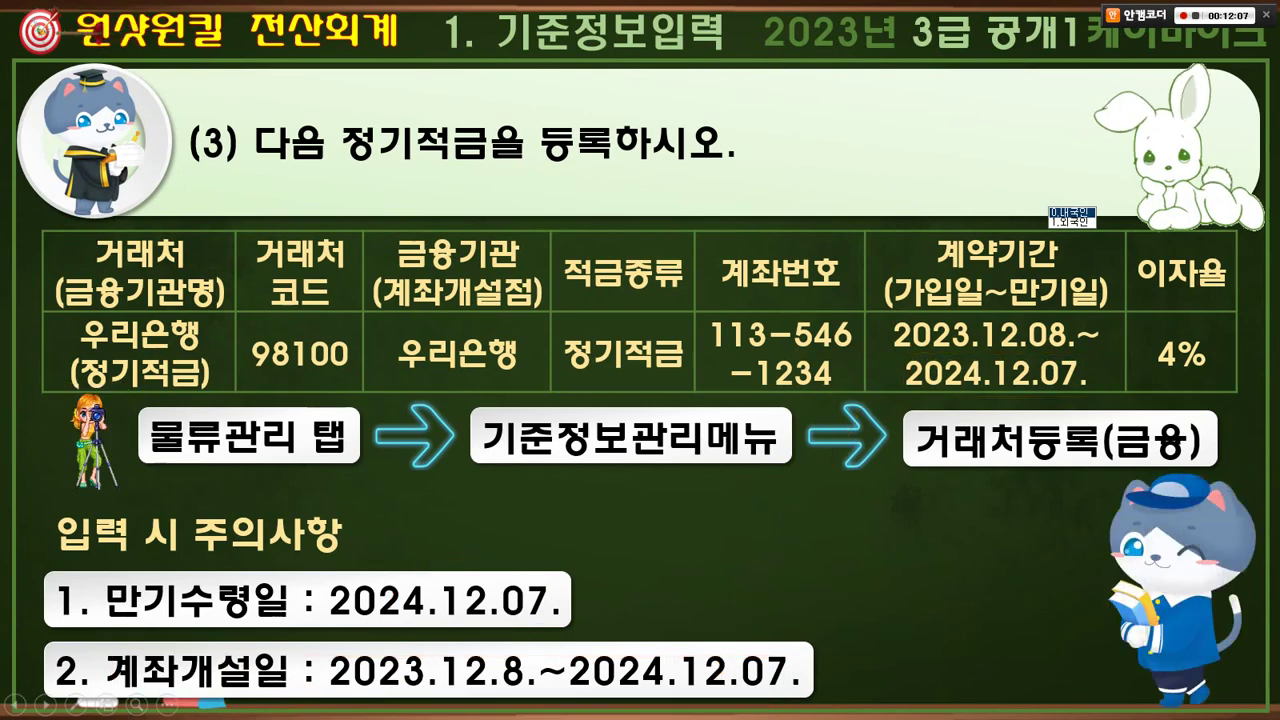
key("alt+Tab")
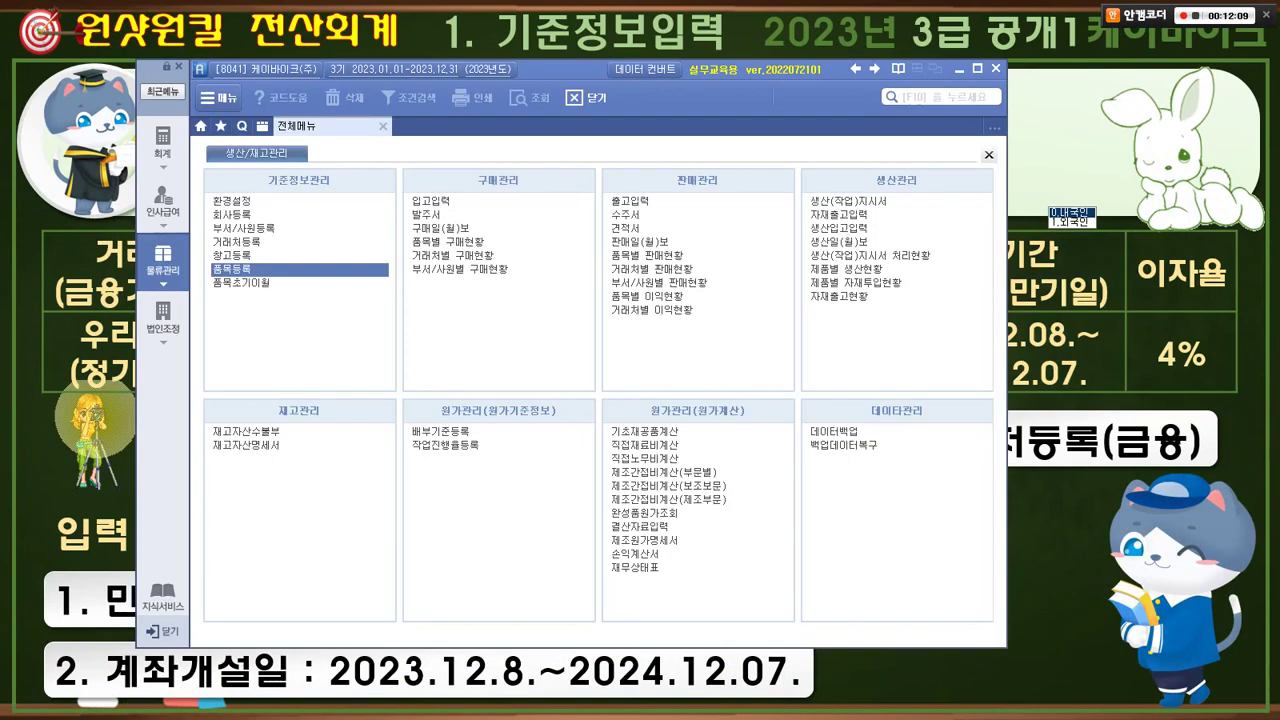
- Open 거래처등록 and switch to the 금융 partner list
double_click(236, 241)
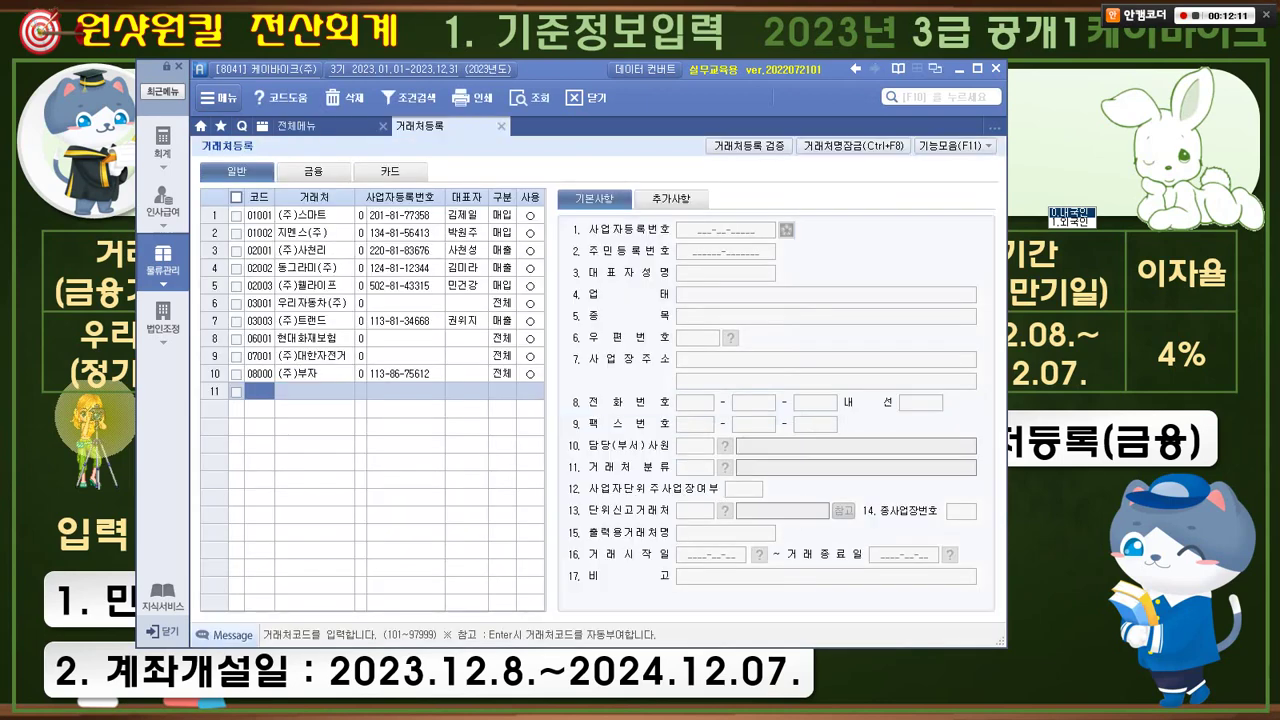
mouse_move(250, 190)
left_mouse_down()
mouse_move(230, 152)
mouse_move(248, 196)
left_mouse_up()
mouse_move(306, 194)
left_mouse_down()
mouse_move(284, 205)
mouse_move(322, 196)
left_mouse_up()
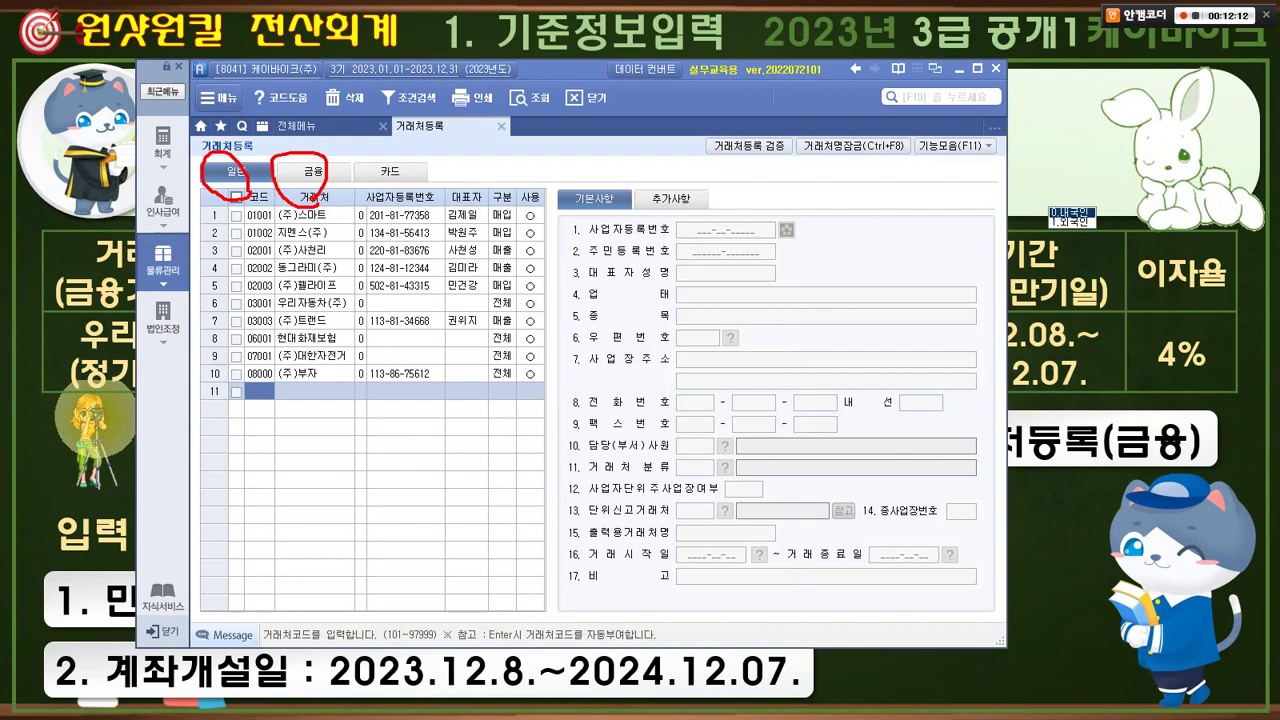
key("Escape")
left_click(314, 171)
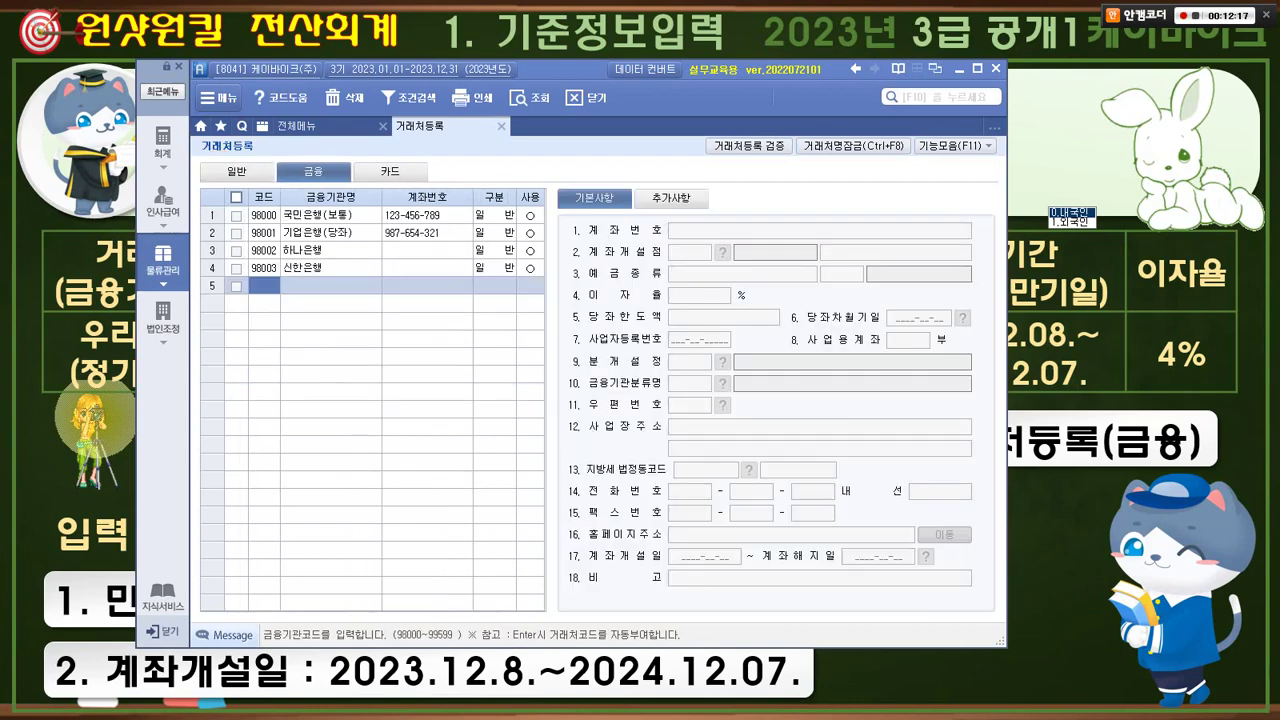
key("alt+Tab")
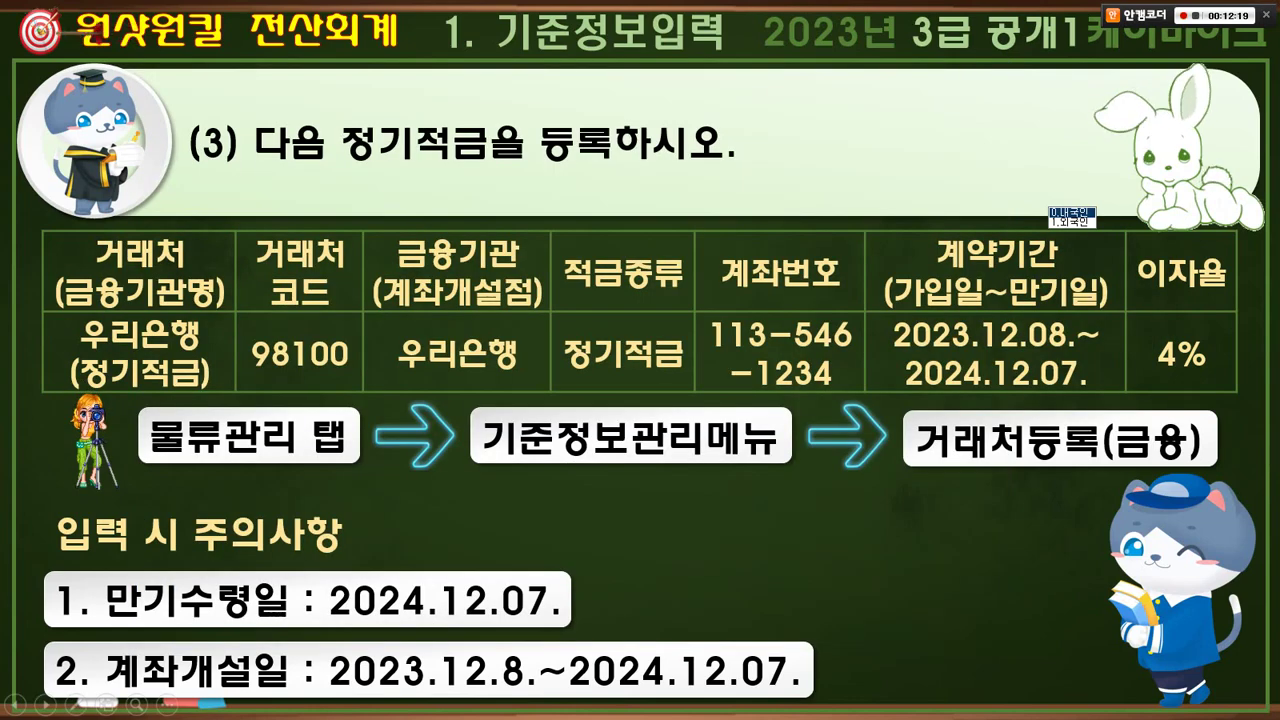
key("alt+Tab")
- Add partner code 98100 named 우리은행(정기적금), checking the name against the slide
type("9810")
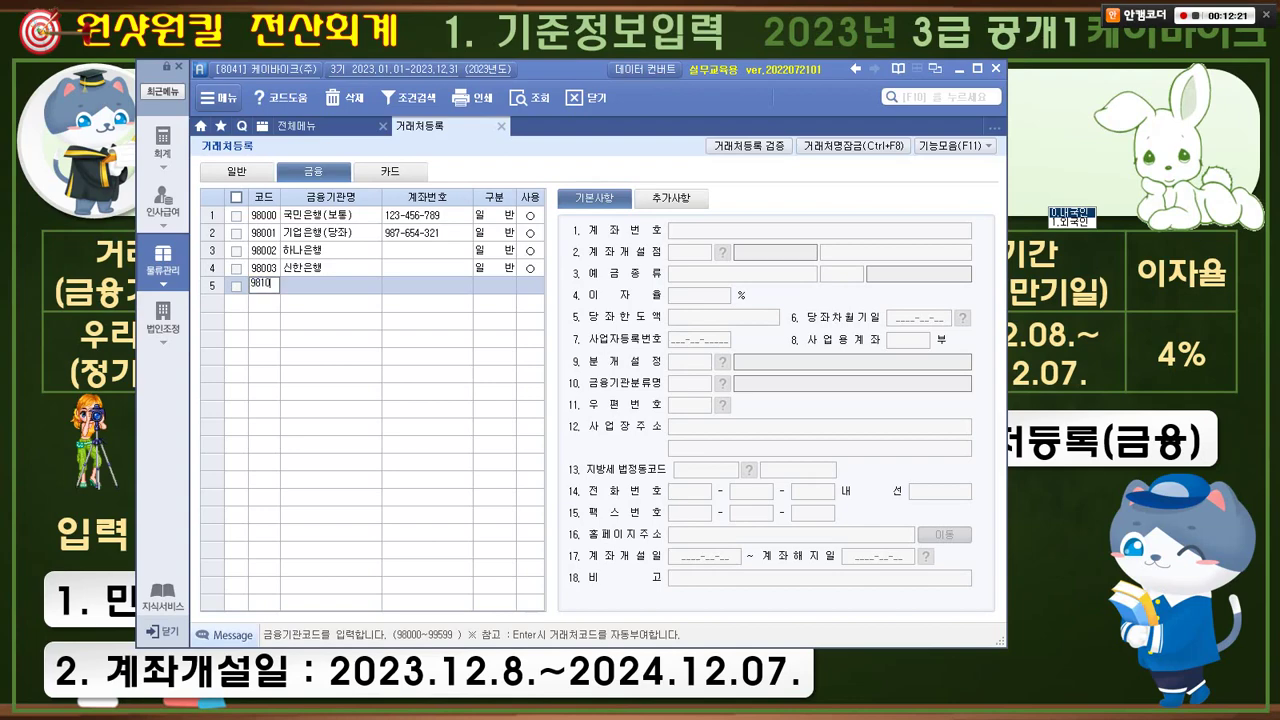
type("0")
key("Return")
key("alt+Tab")
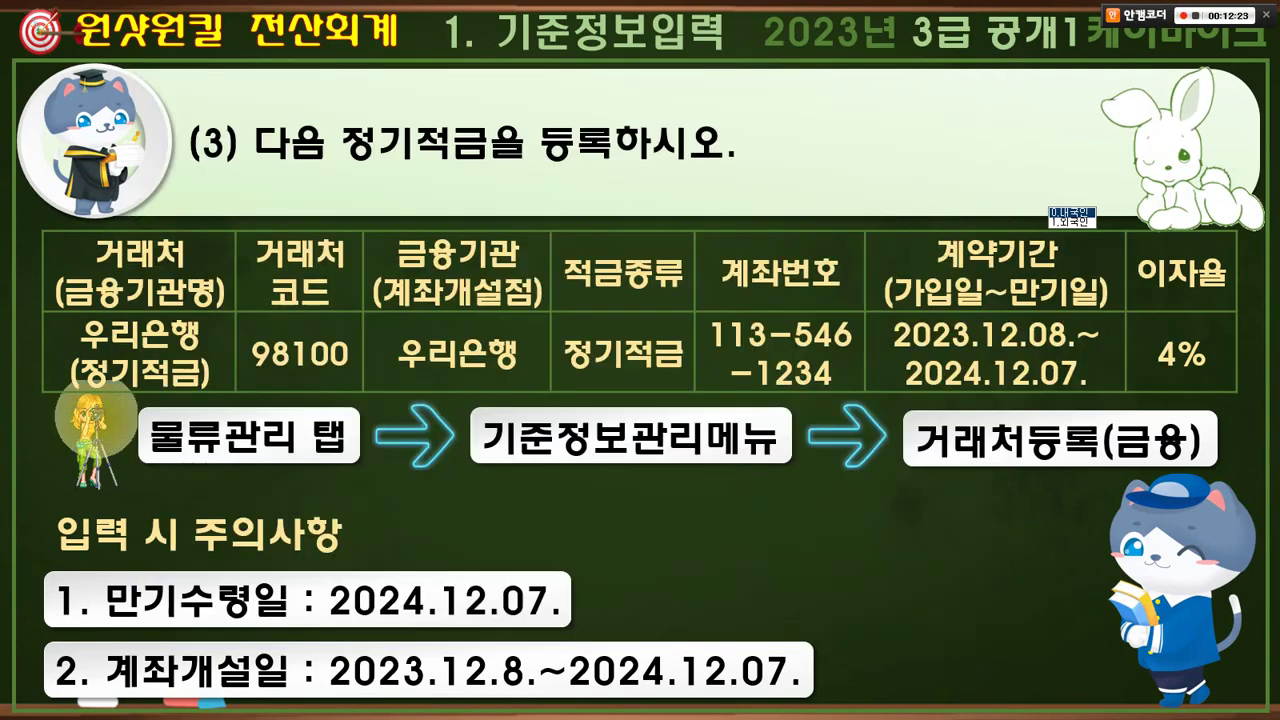
key("alt+Tab")
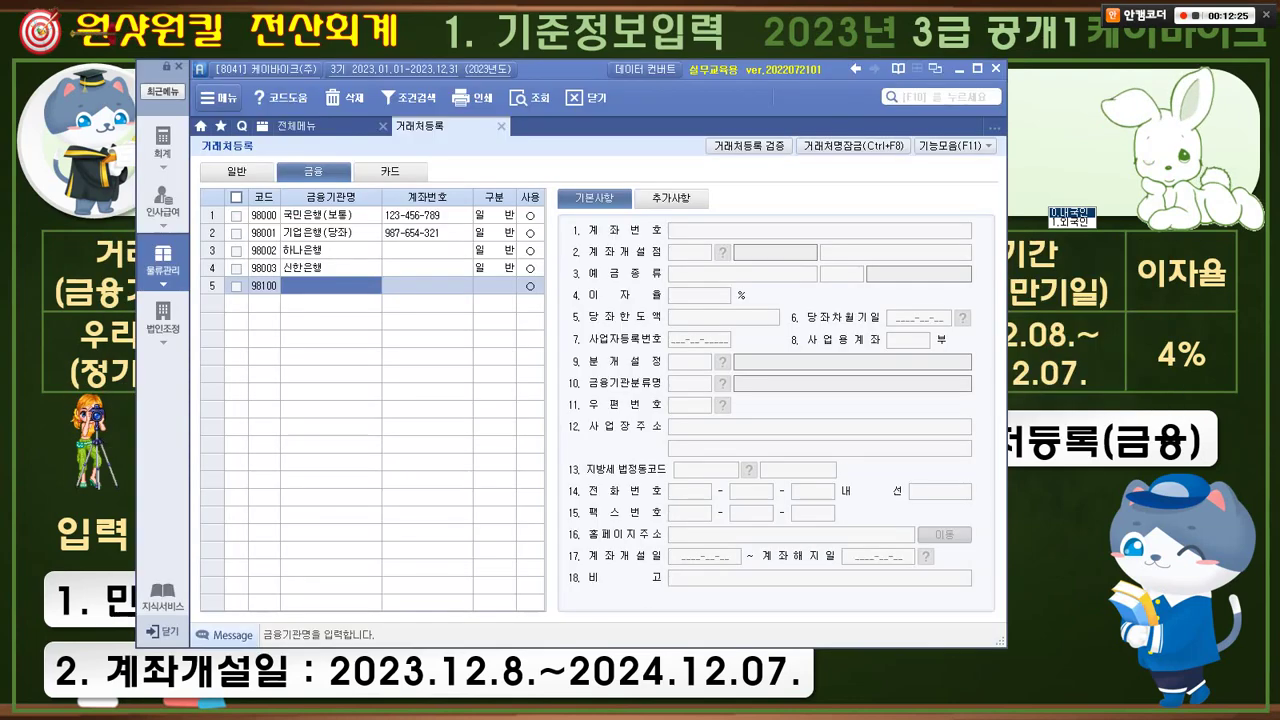
type("우리")
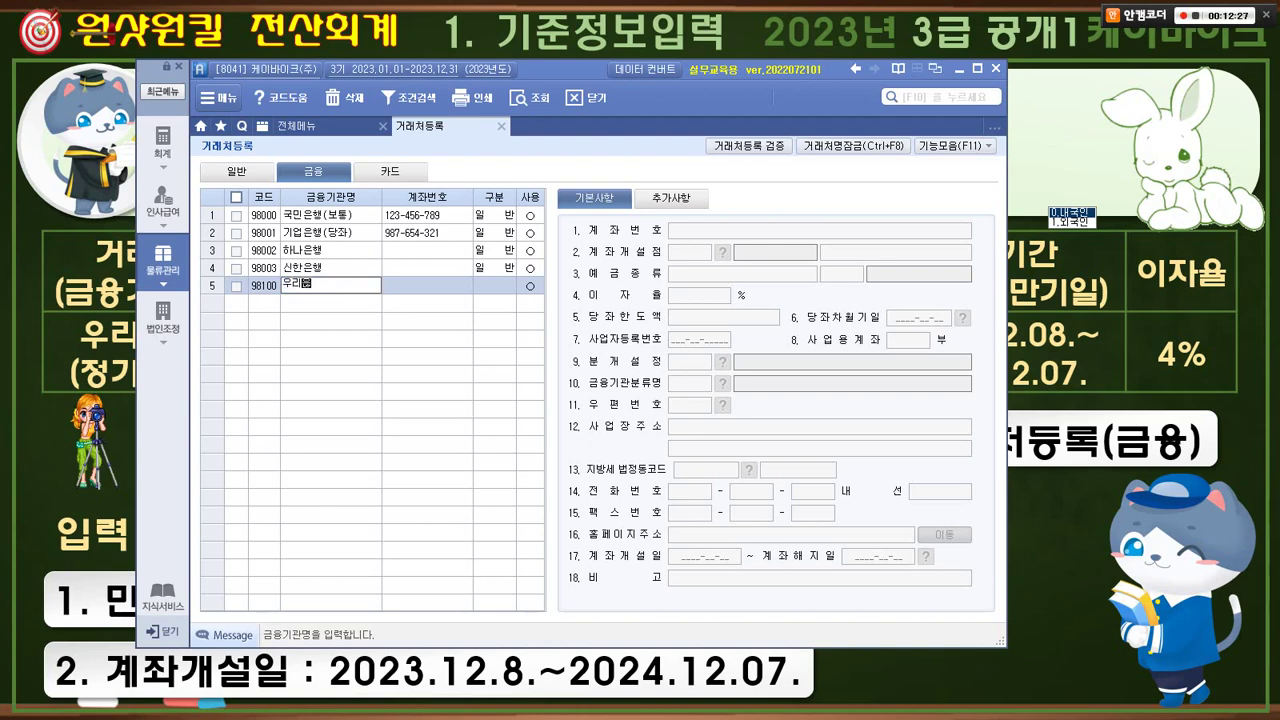
type("은행(정기적금)")
key("Return")
key("alt+Tab")
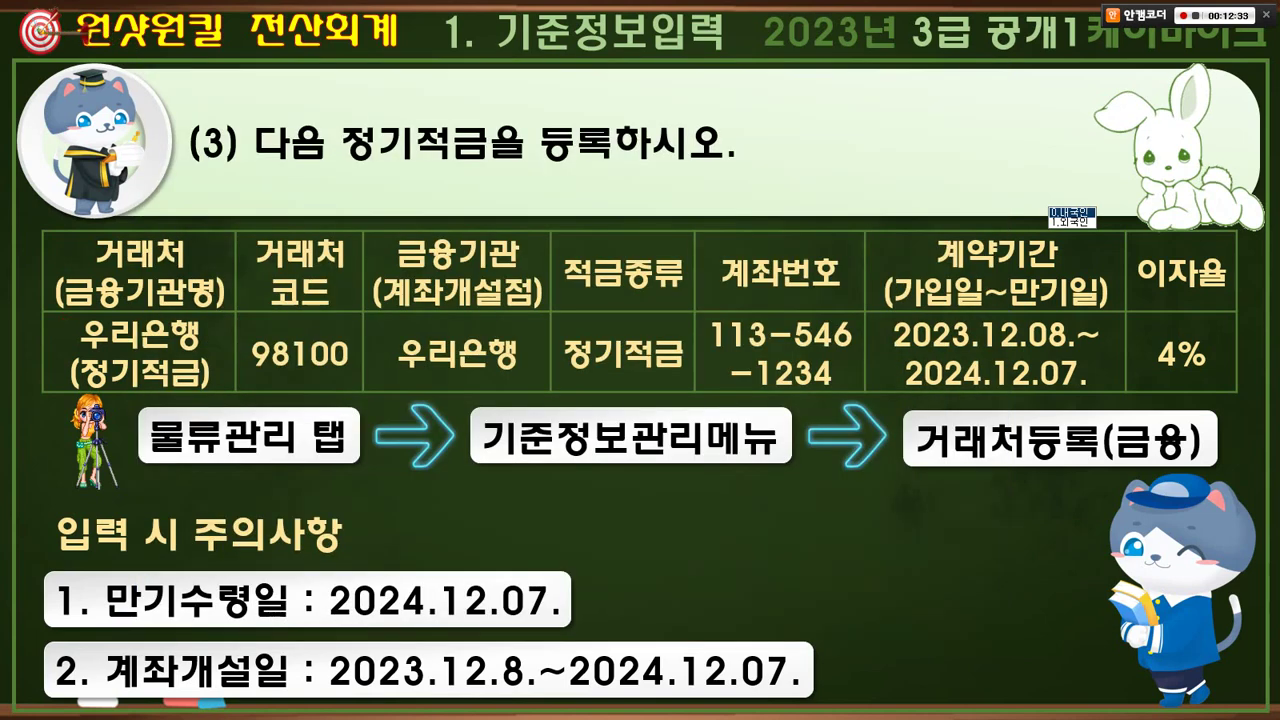
left_click_drag(60, 318, 212, 390)
left_click_drag(143, 342, 168, 332)
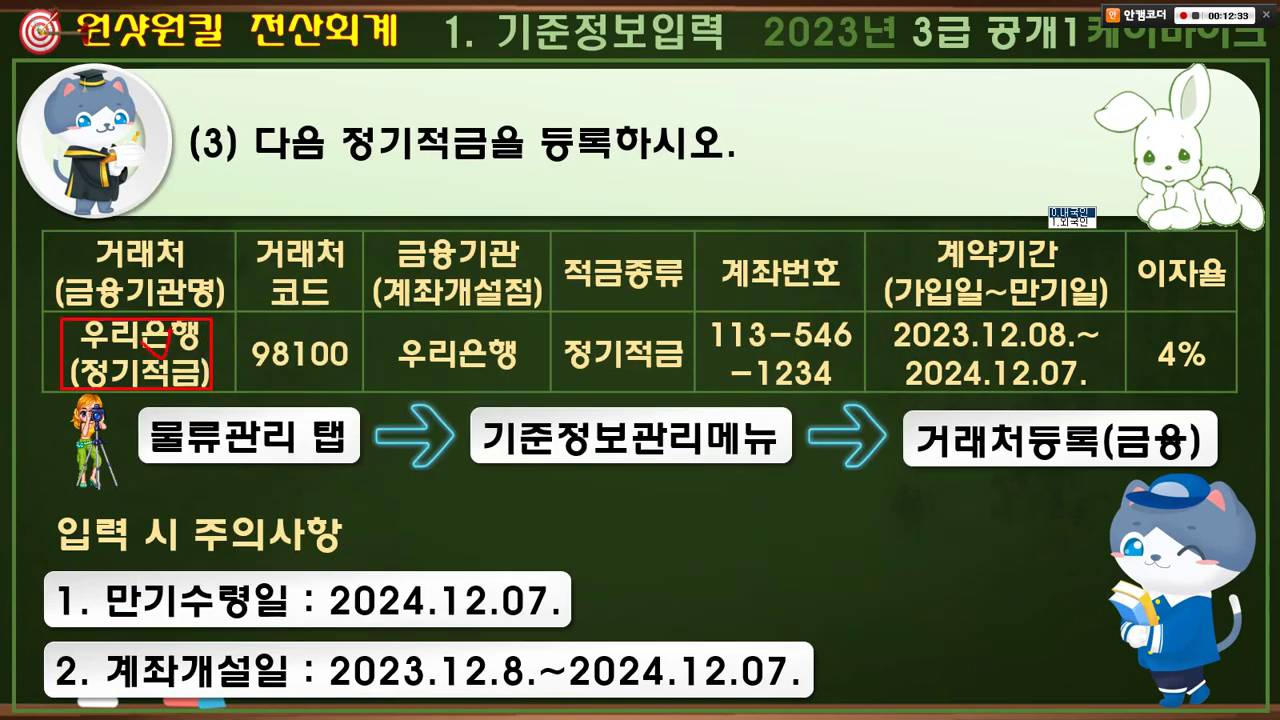
key("alt+Tab")
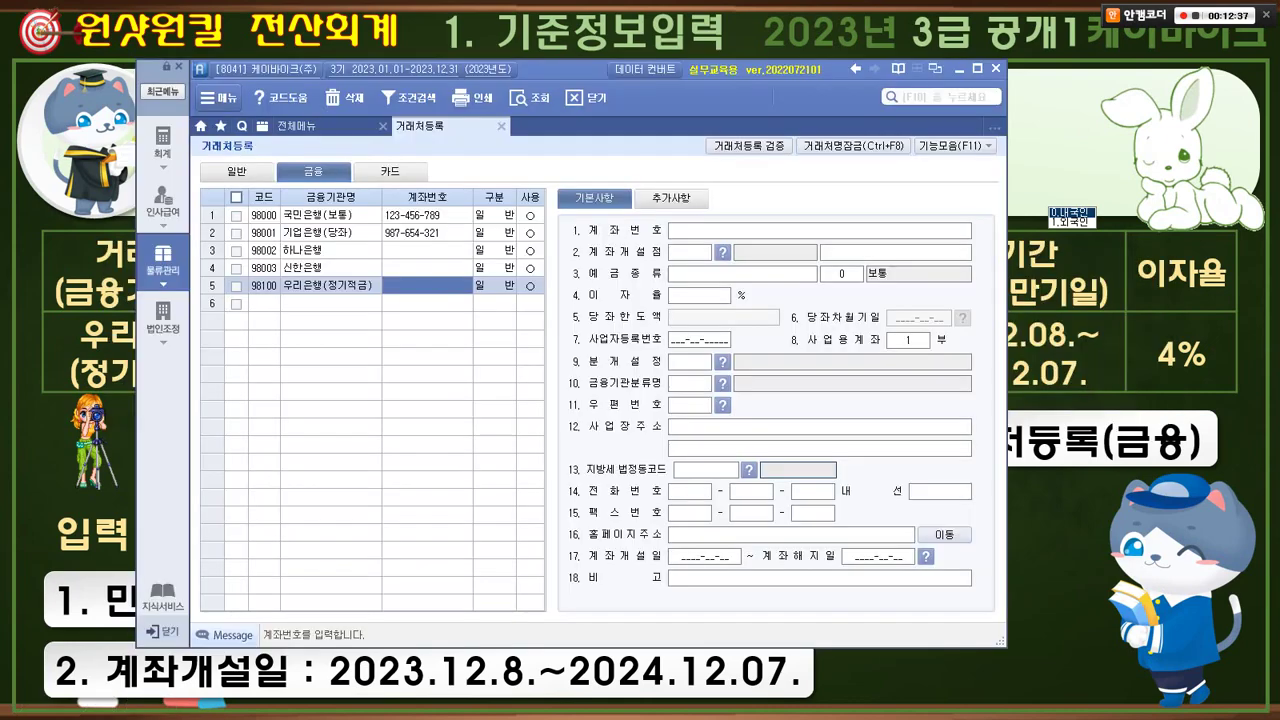
key("alt+Tab")
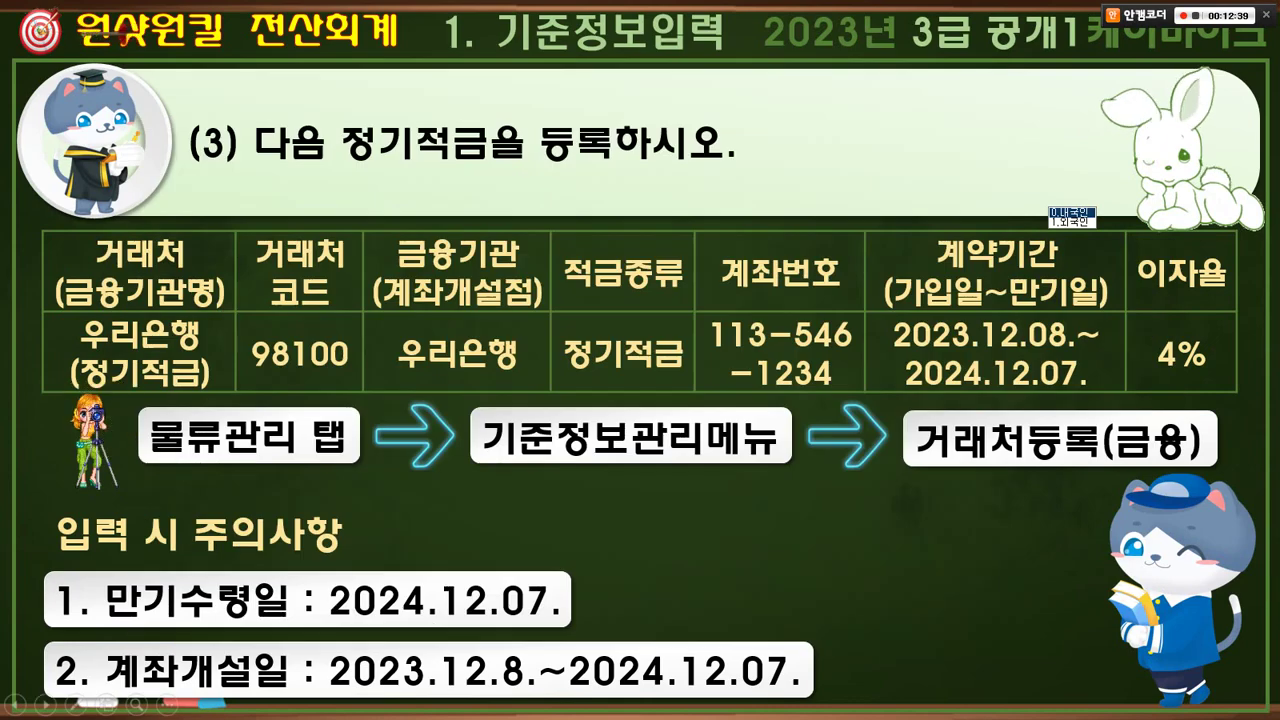
key("alt+Tab")
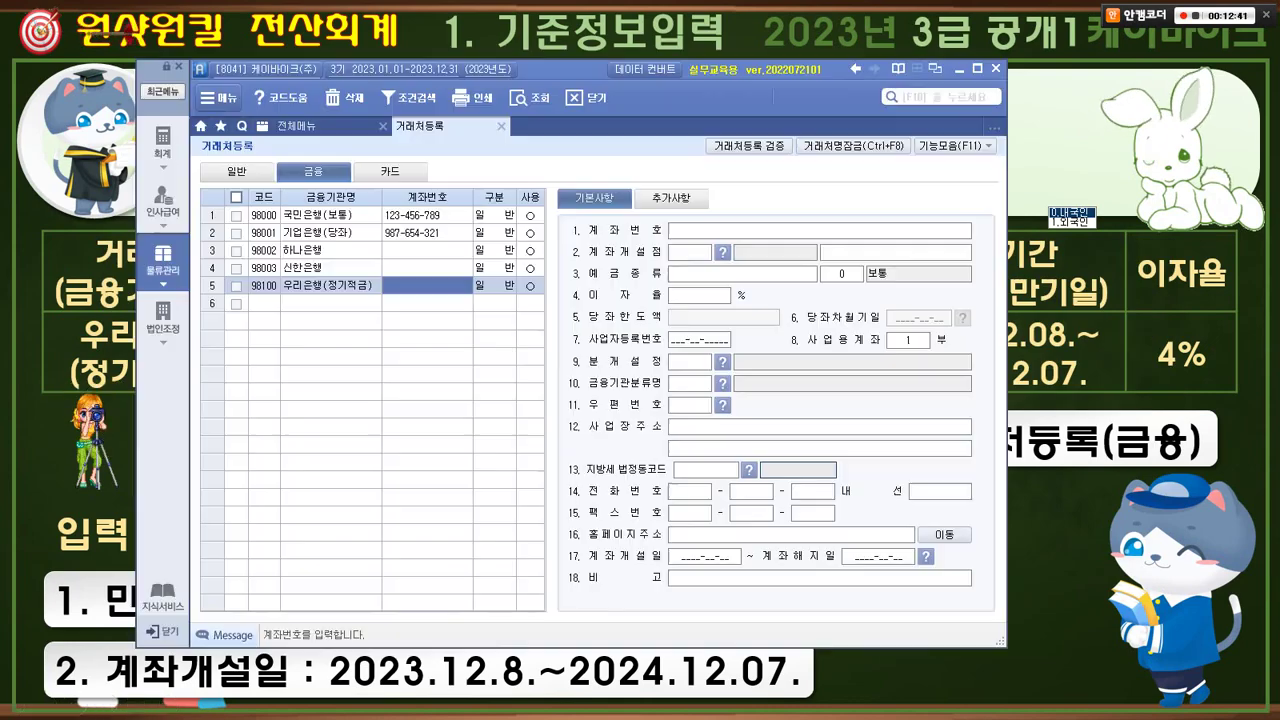
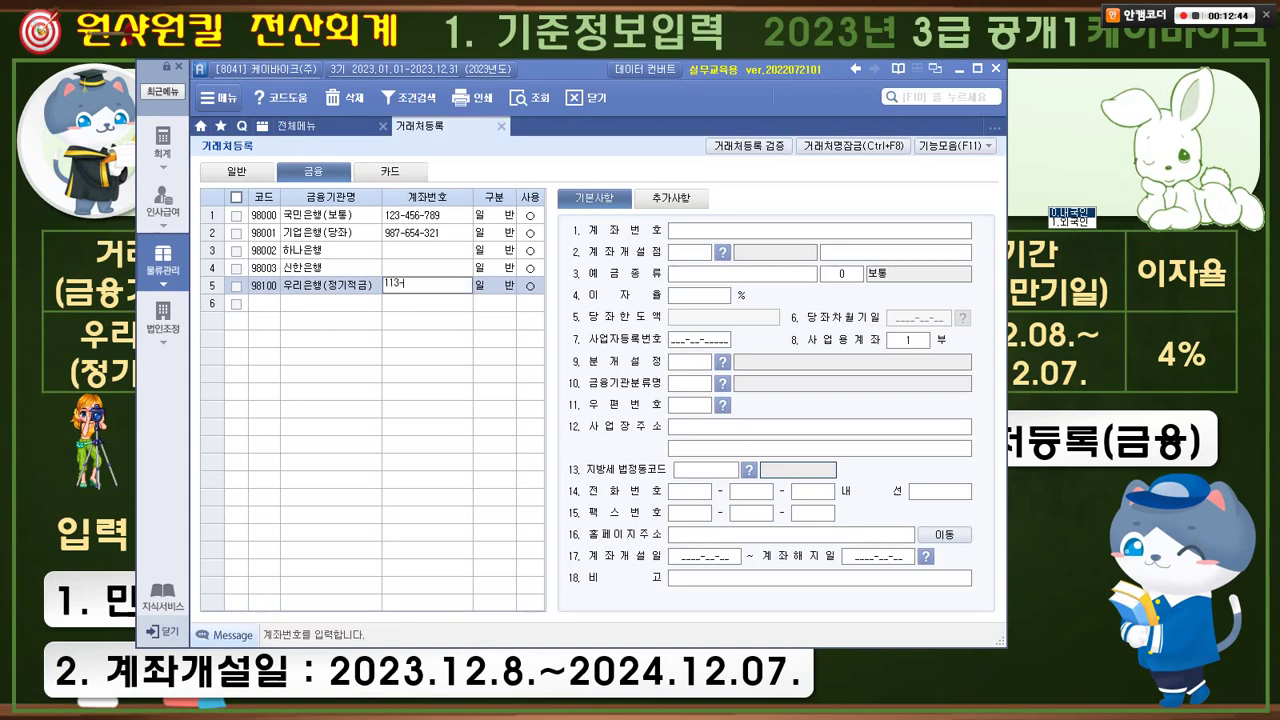
key("alt+Tab")
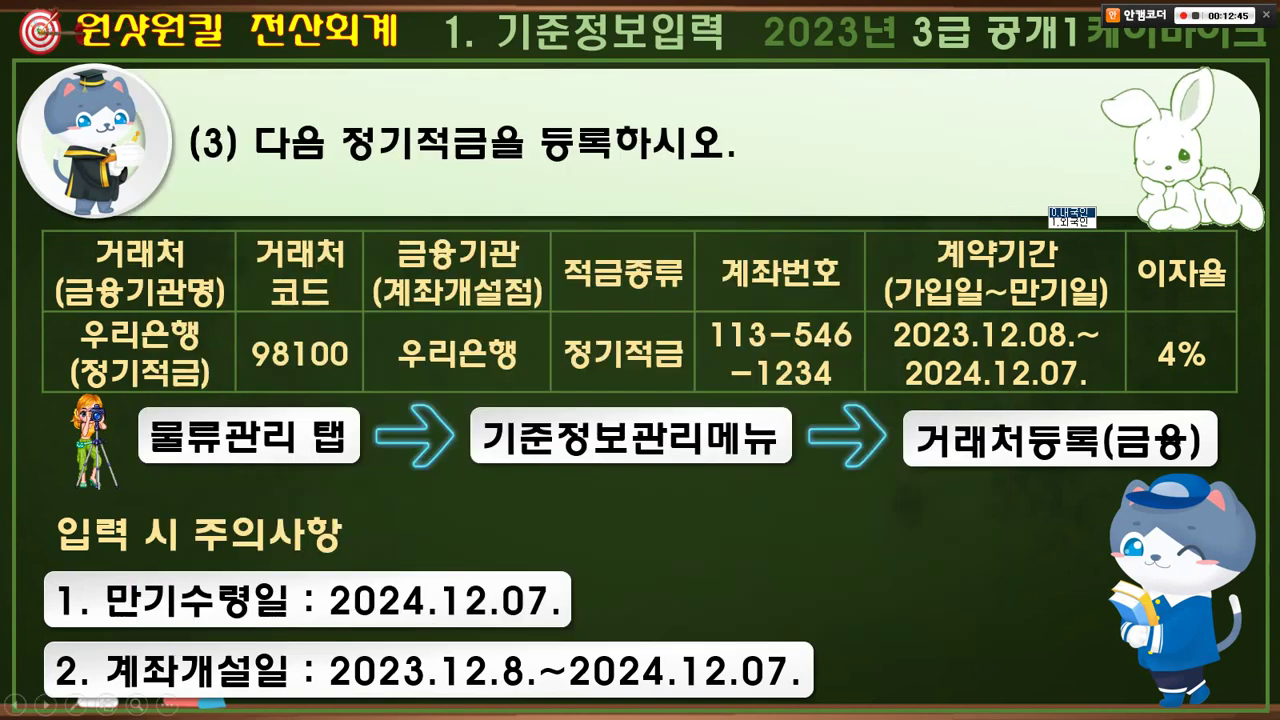
key("alt+Tab")
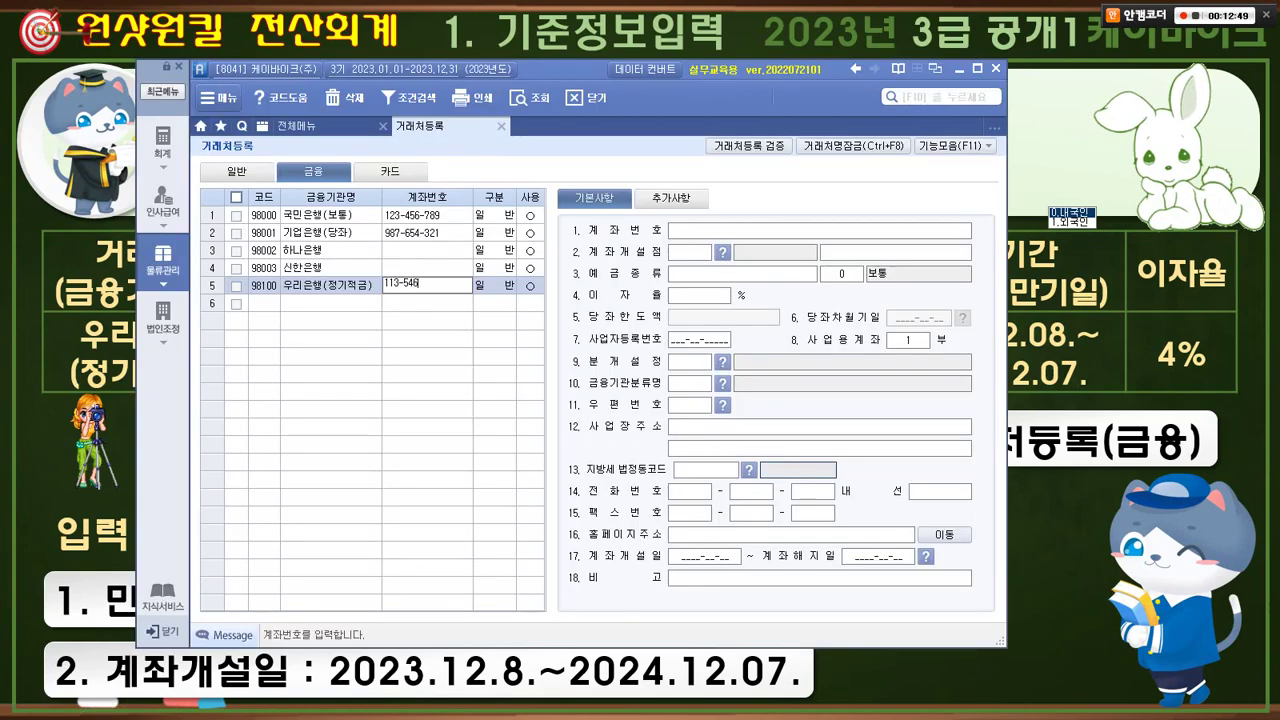
key("alt+Tab")
key("alt+Tab")
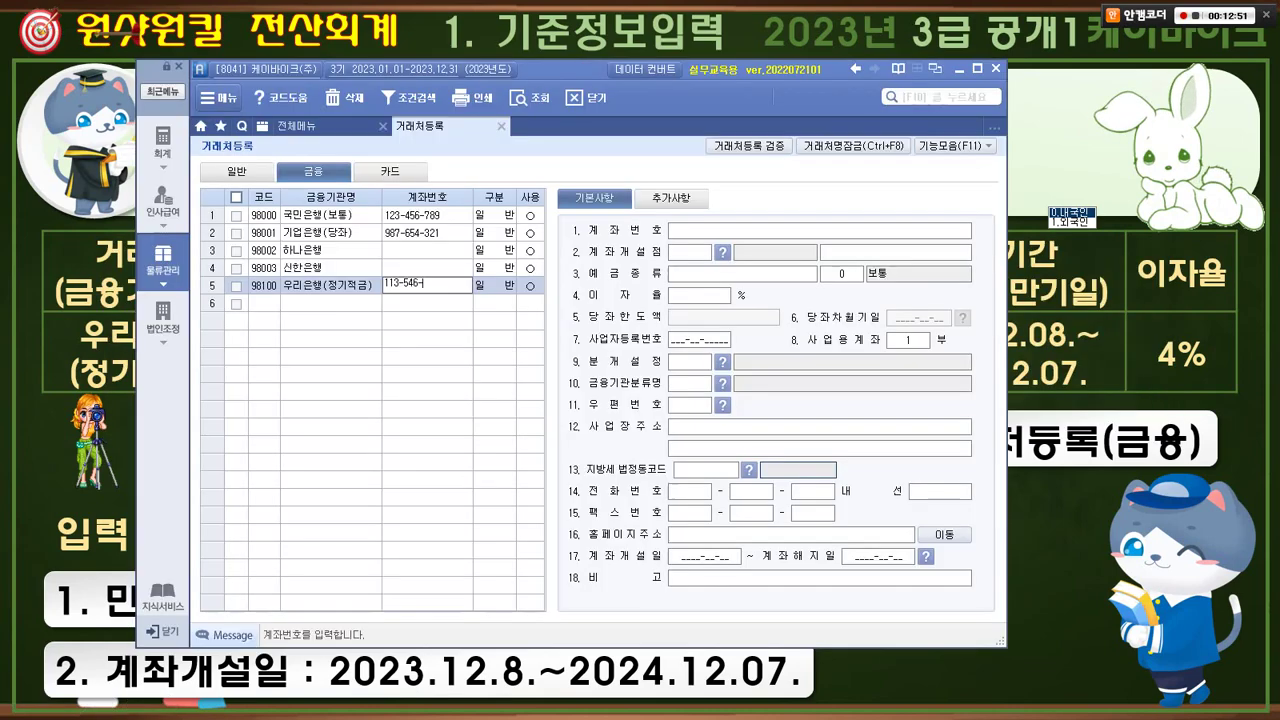
key("Return")
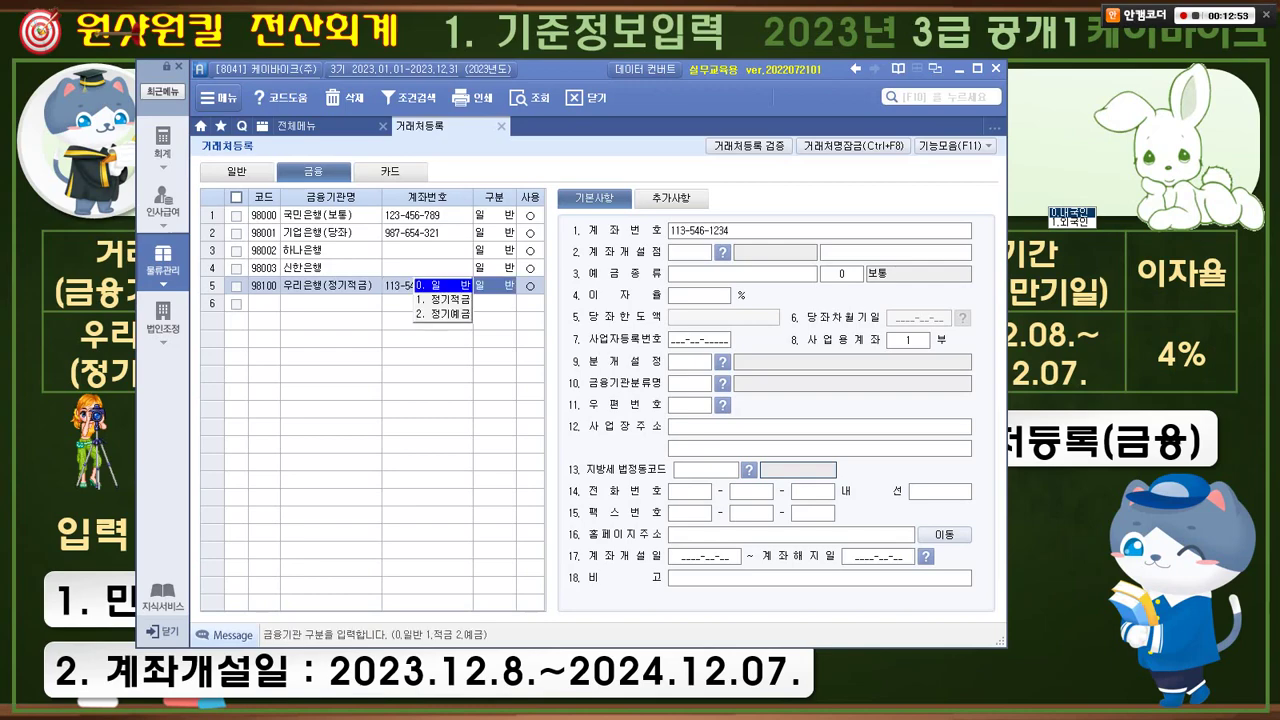
- Set the 구분 to 1 정기적금, keep it 사용, and reselect the 우리은행 row
key("alt+Tab")
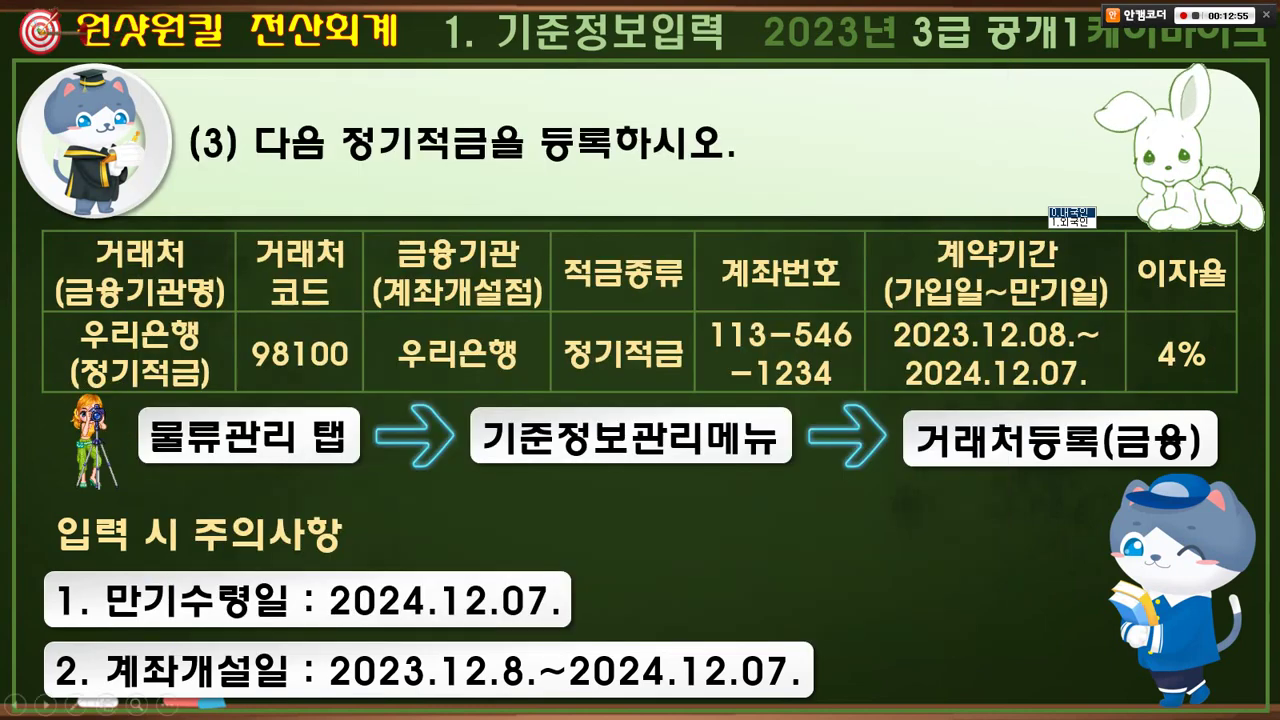
left_click_drag(620, 240, 640, 262)
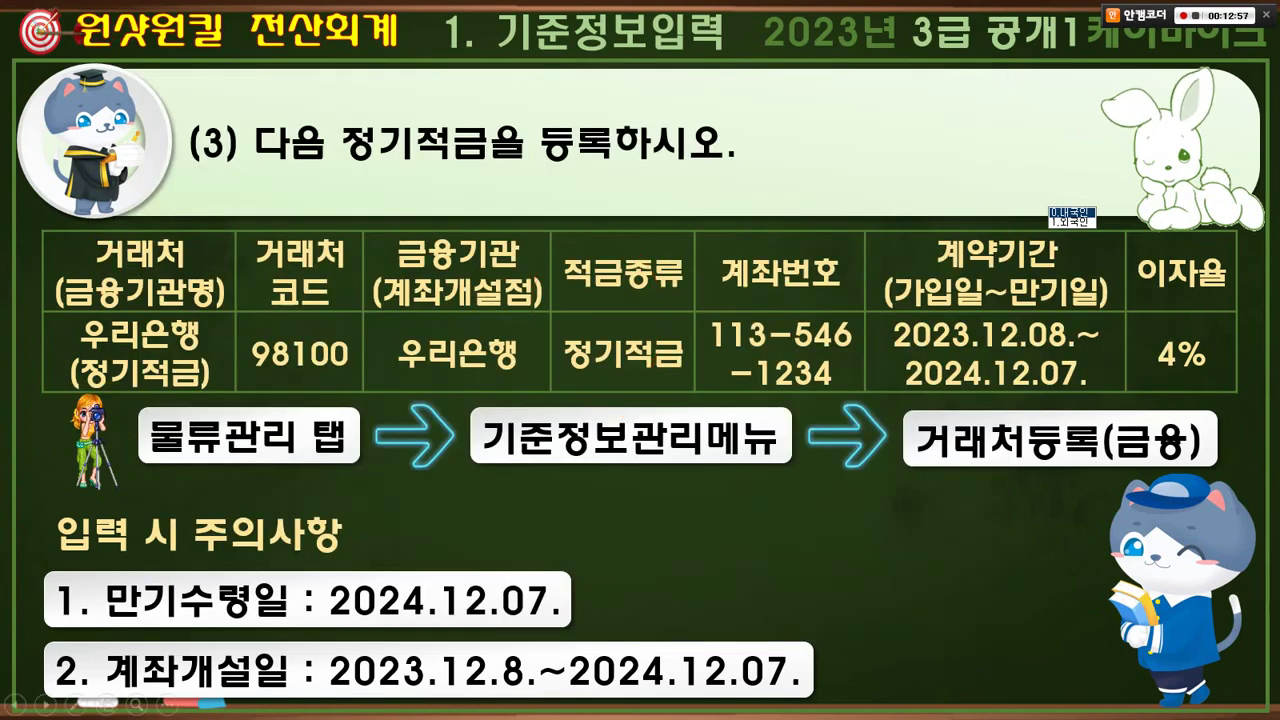
key("alt+Tab")
key("1")
key("Return")
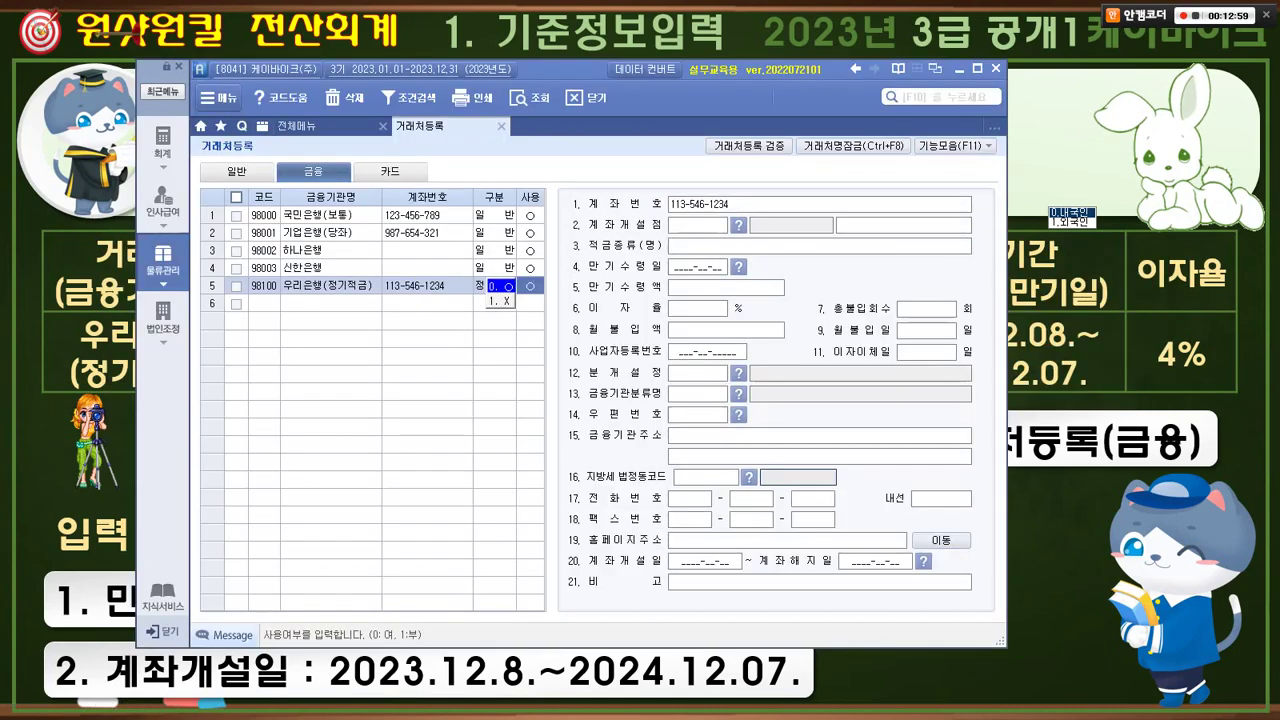
key("Return")
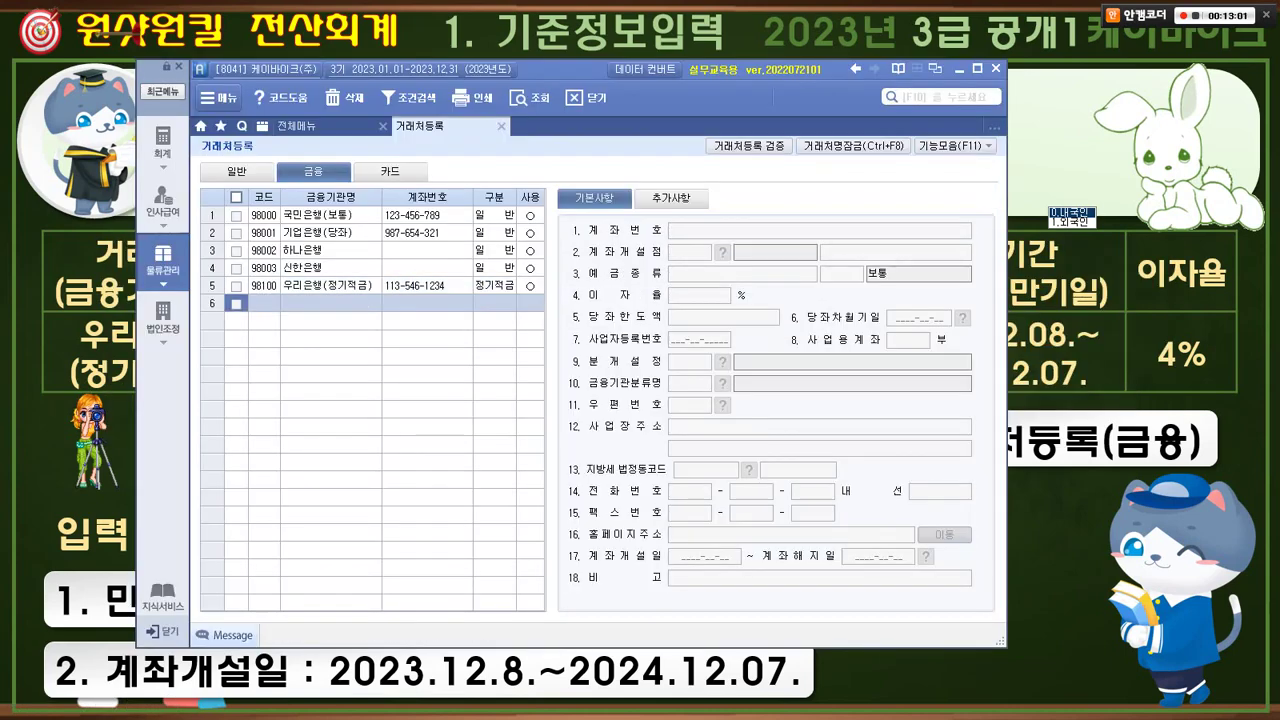
left_click(325, 285)
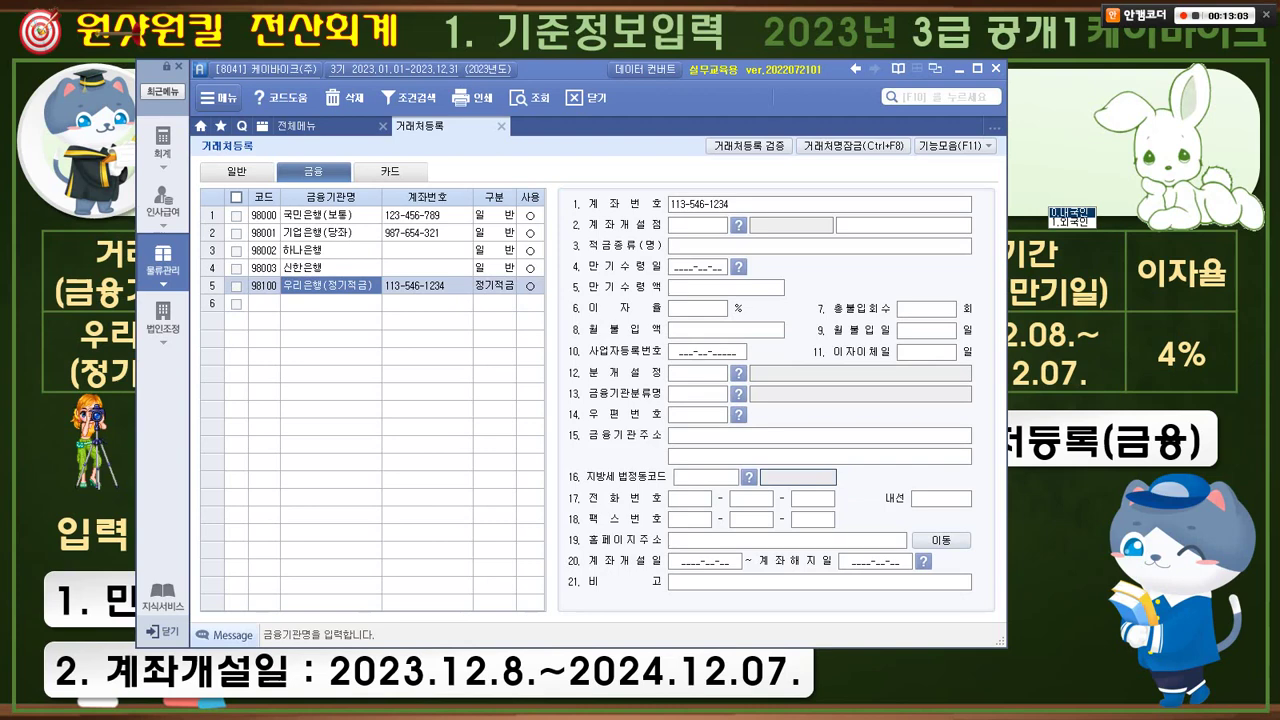
left_click_drag(236, 270, 540, 306)
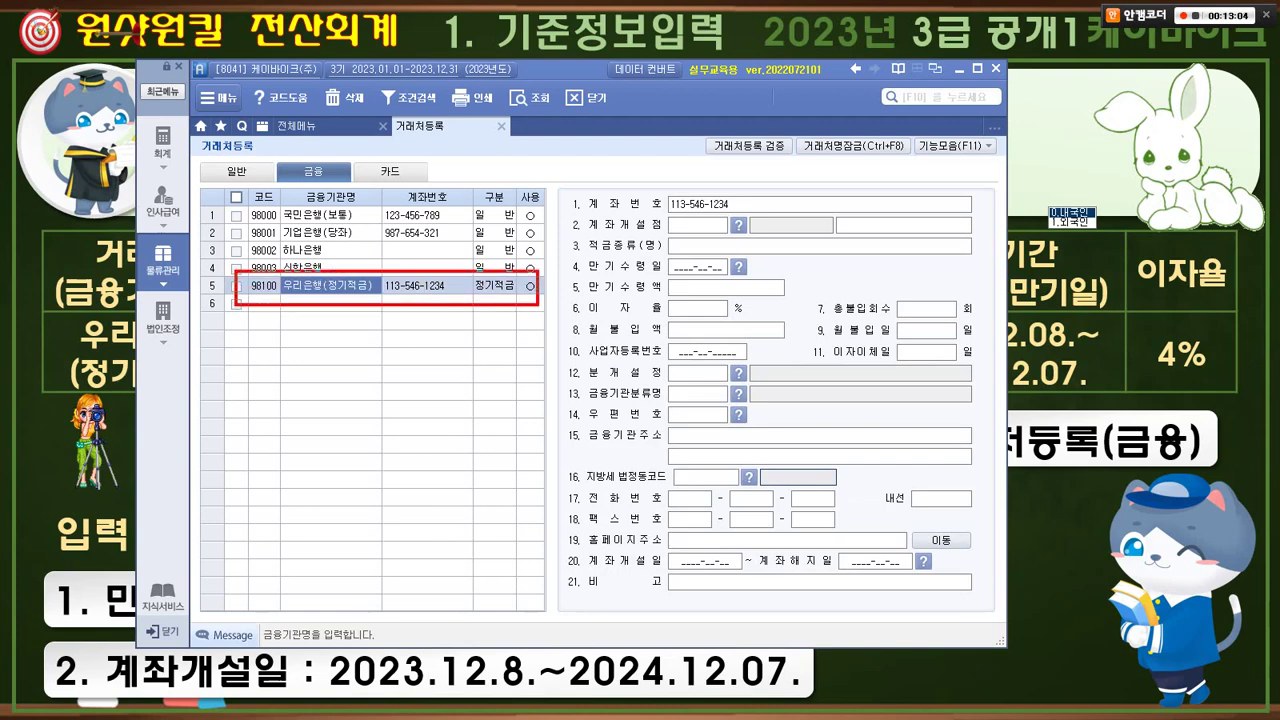
left_click_drag(426, 264, 450, 258)
left_click_drag(558, 217, 746, 244)
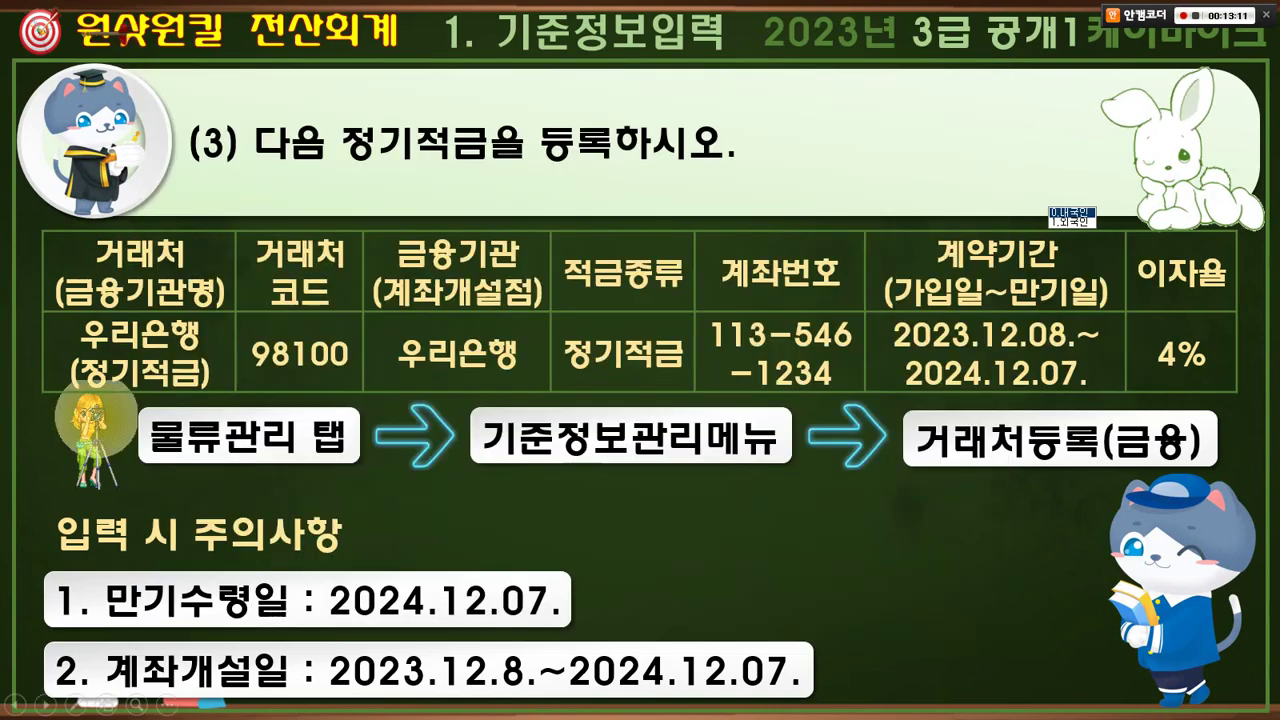
left_click_drag(383, 231, 538, 266)
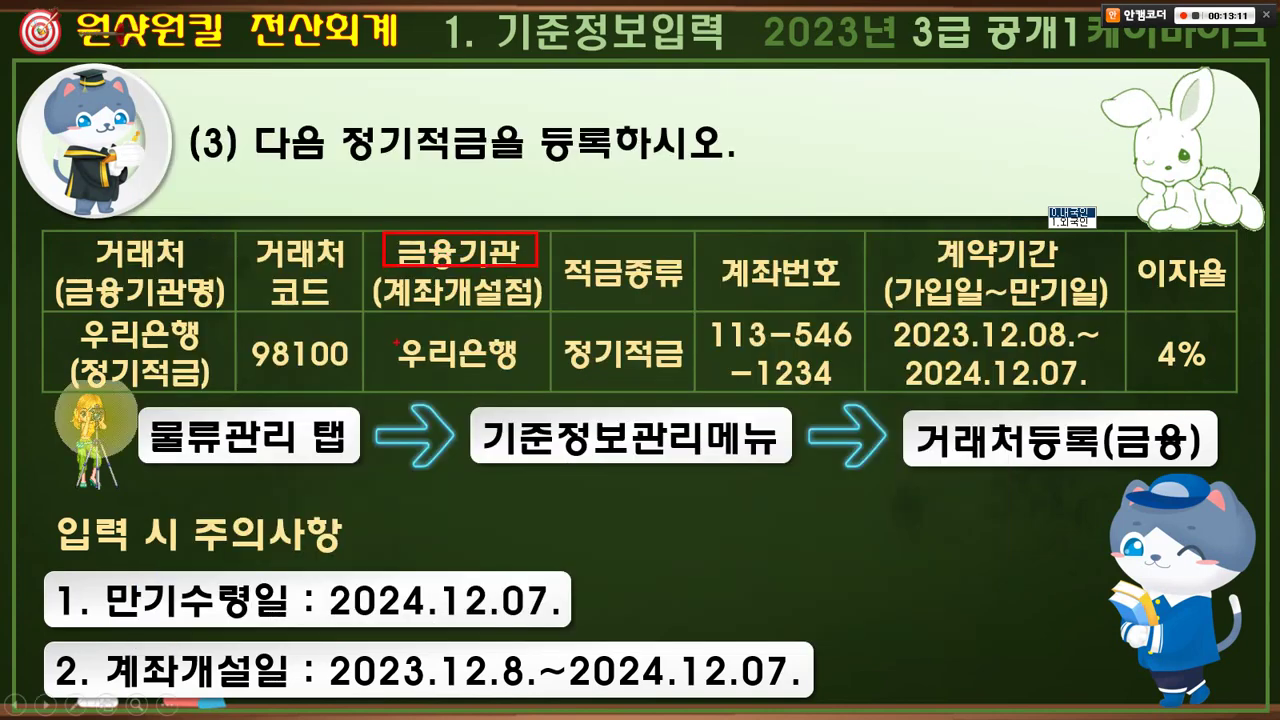
left_click_drag(396, 341, 514, 365)
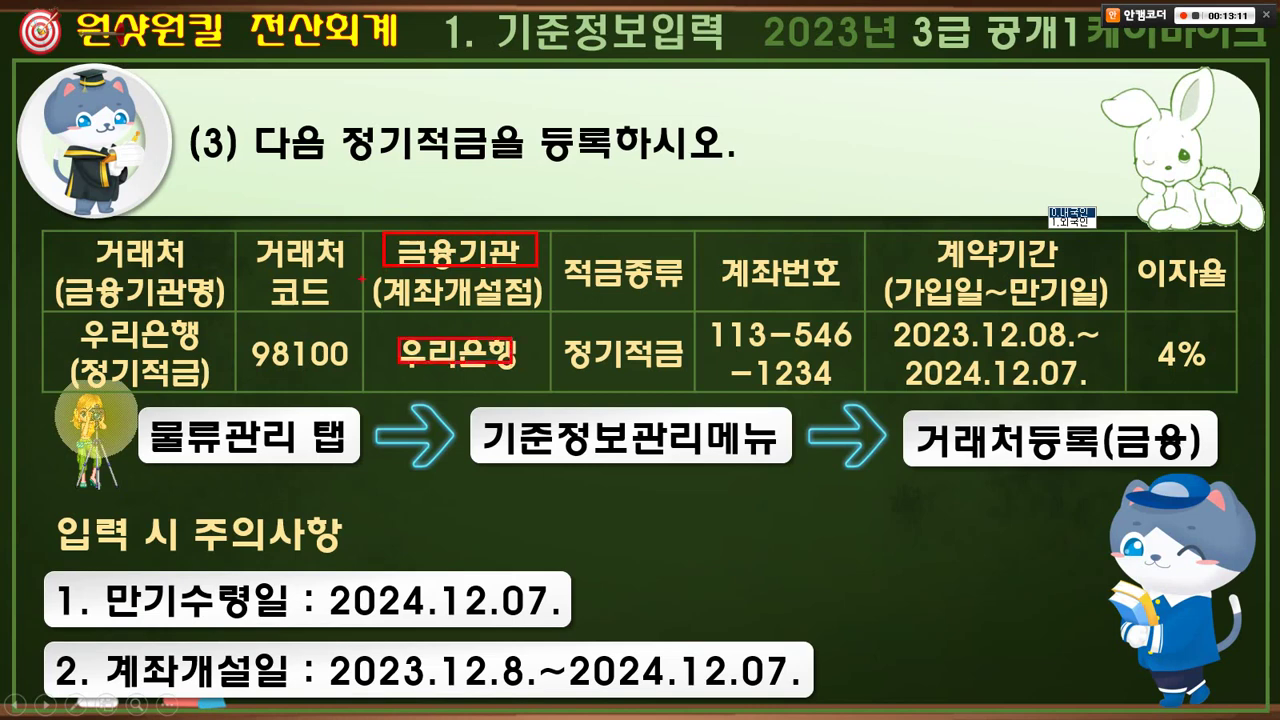
left_click_drag(362, 279, 557, 310)
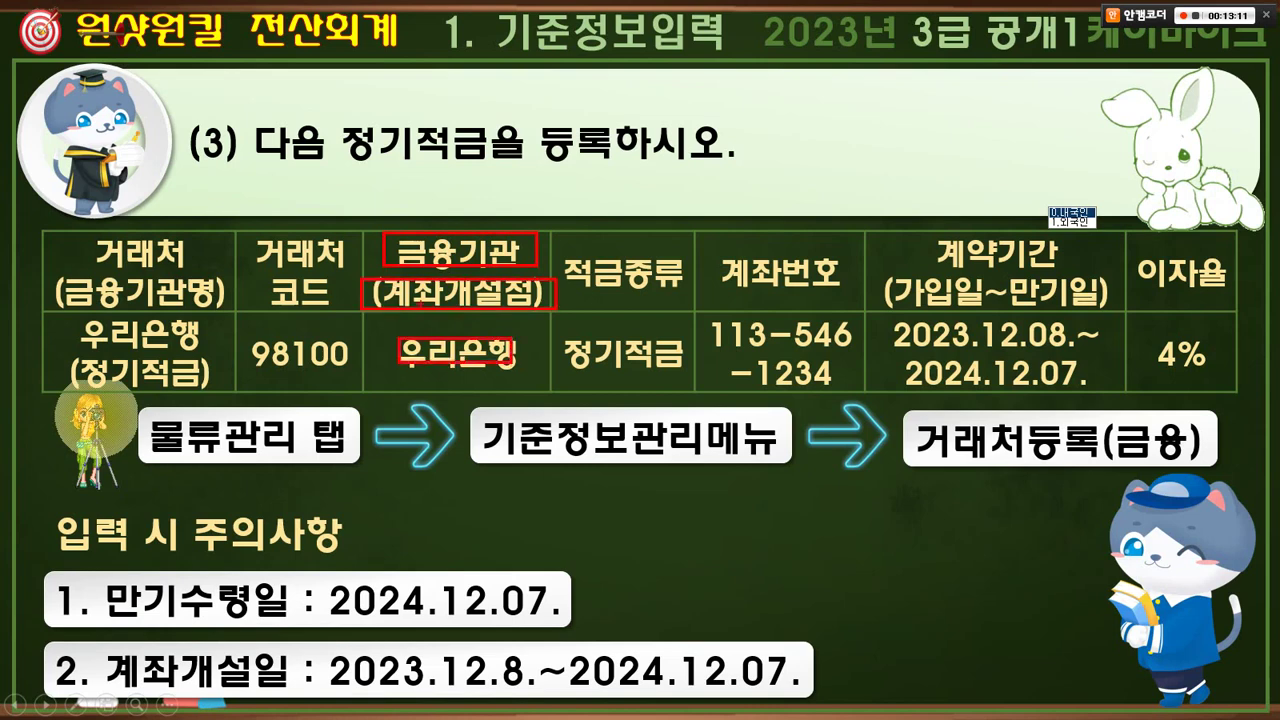
mouse_move(390, 302)
left_mouse_down()
mouse_move(368, 305)
mouse_move(395, 384)
mouse_move(505, 388)
left_mouse_up()
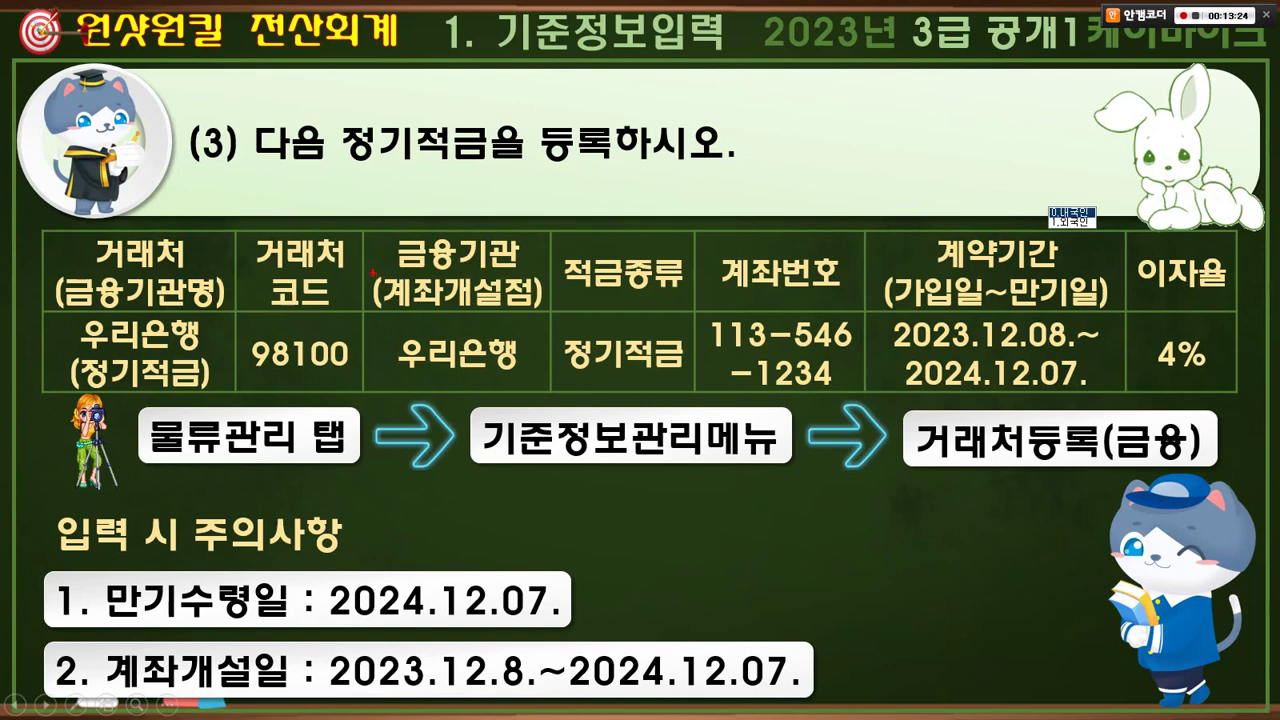
left_click_drag(372, 273, 545, 308)
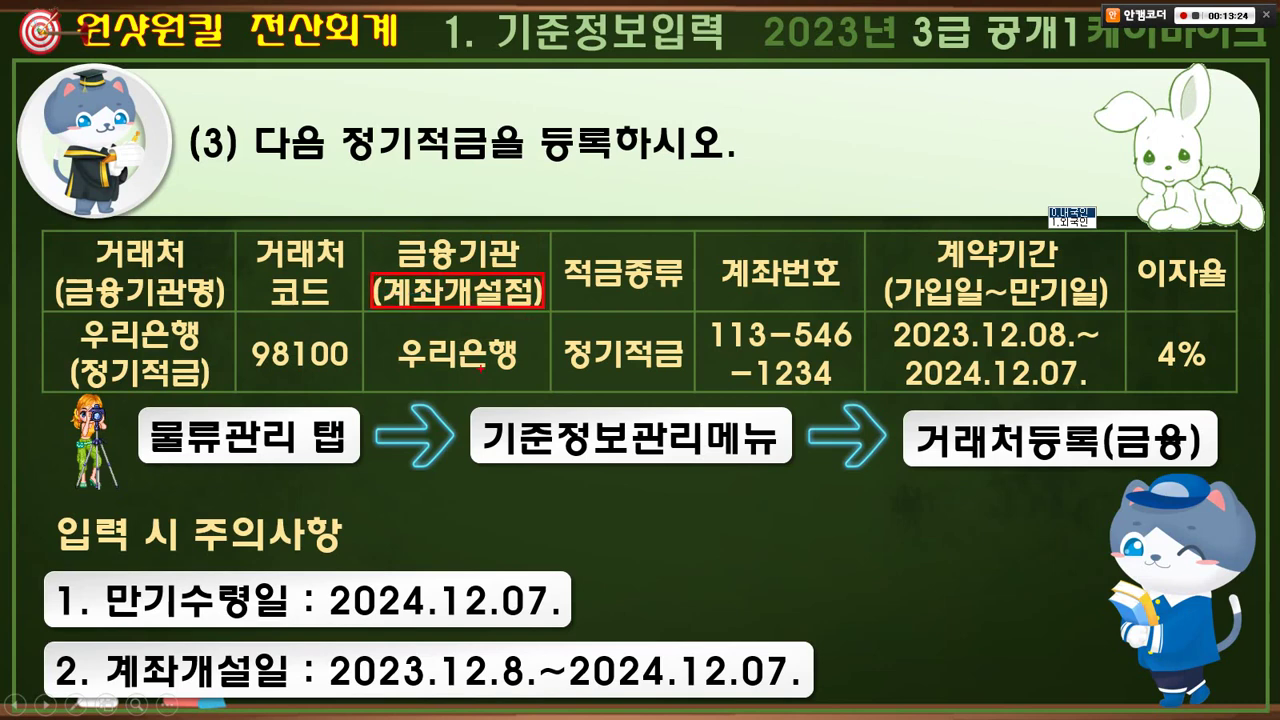
mouse_move(481, 368)
left_mouse_down()
mouse_move(398, 362)
mouse_move(485, 376)
mouse_move(556, 318)
left_mouse_up()
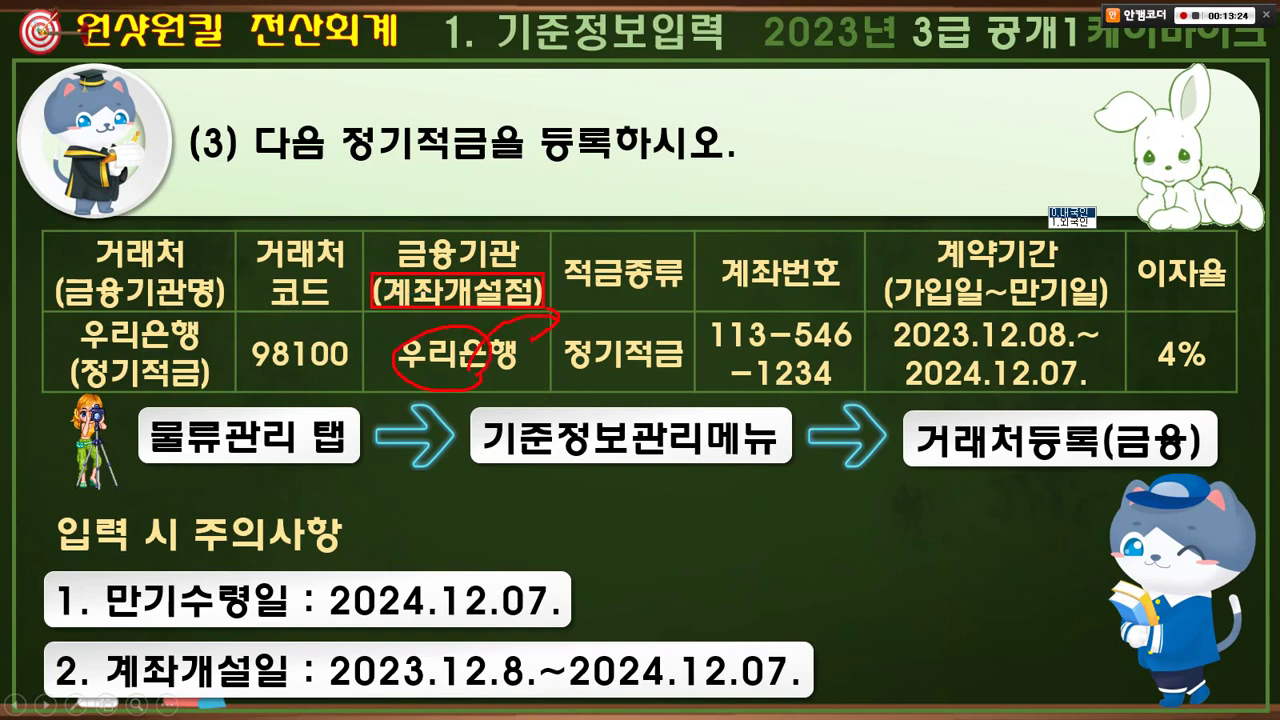
mouse_move(456, 362)
left_mouse_down()
mouse_move(390, 282)
mouse_move(340, 280)
mouse_move(336, 292)
left_mouse_up()
left_click_drag(449, 280, 478, 274)
left_click_drag(396, 364, 392, 390)
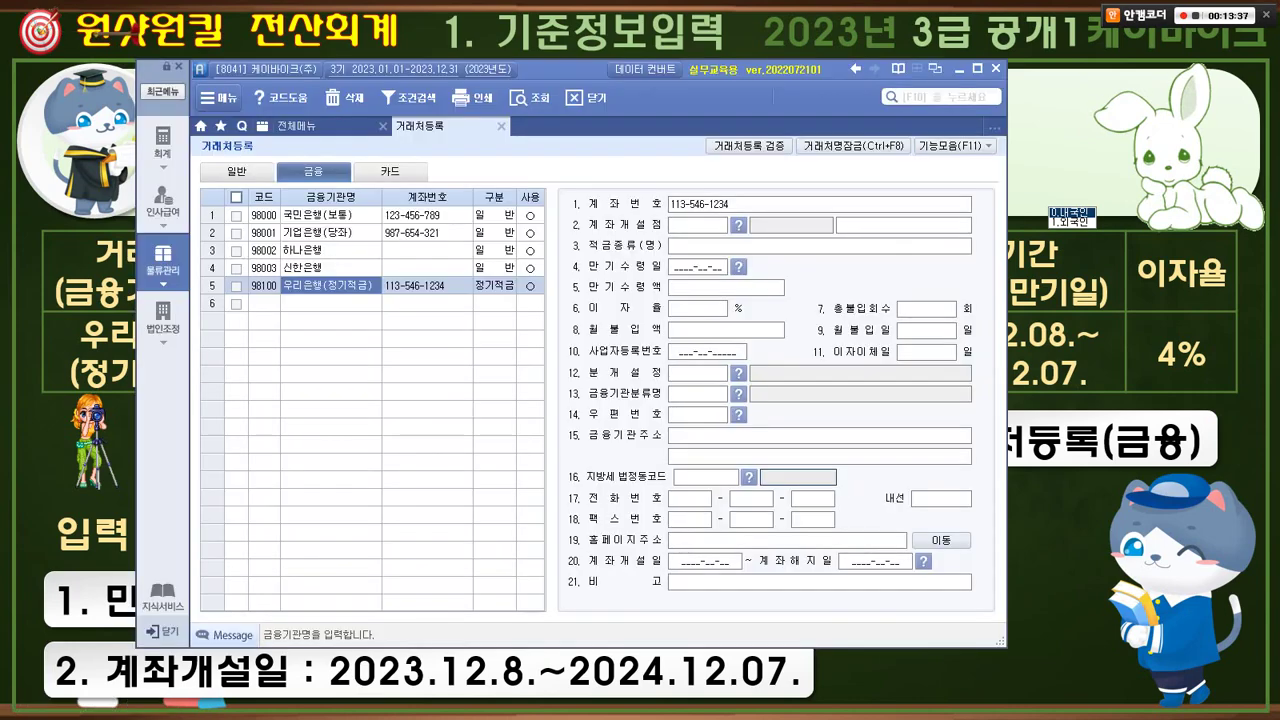
- Enter 정기적금 as the savings type and maturity date 2024-12-07, leaving 만기수령액 blank
left_click(740, 246)
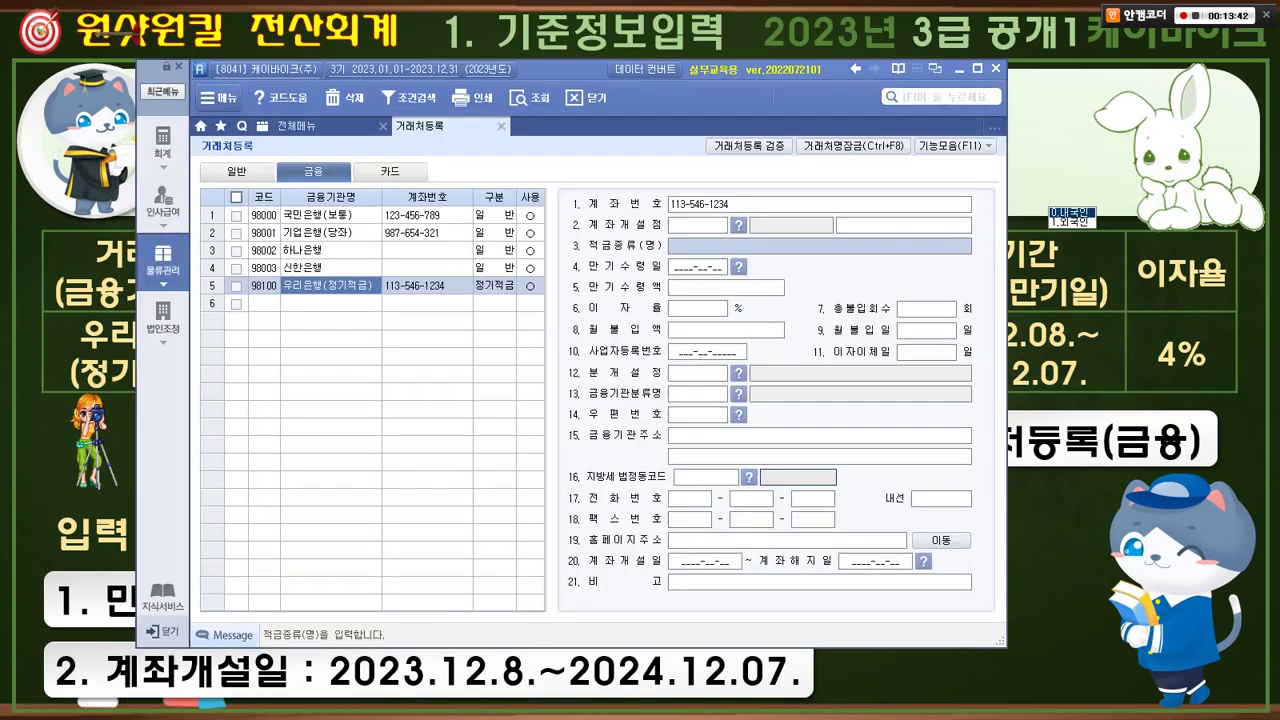
type("정기적")
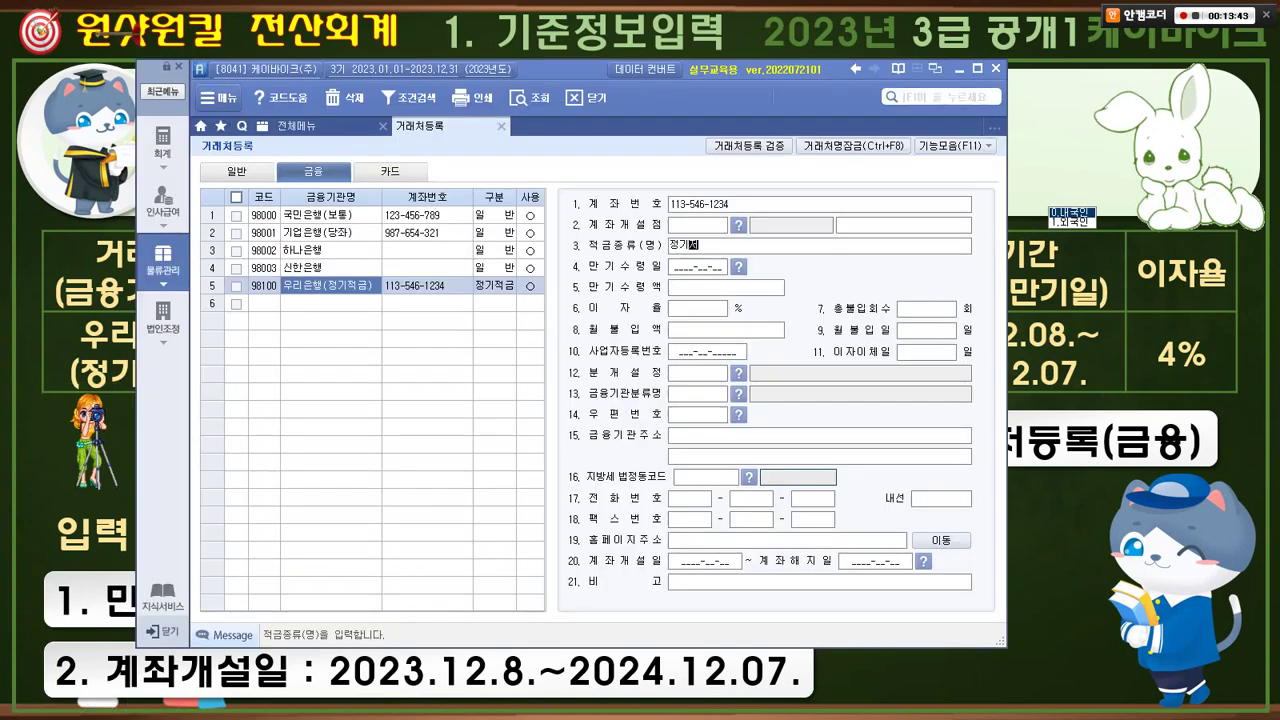
type("금")
key("Return")
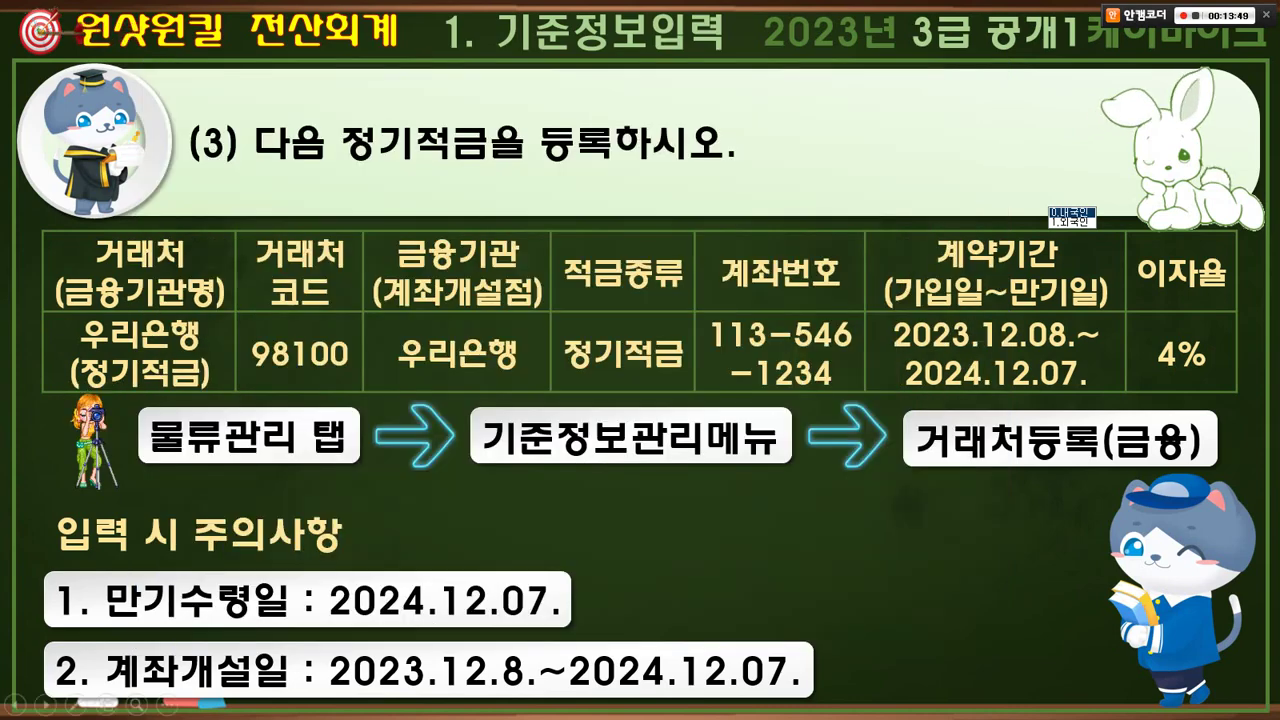
key("alt+Tab")
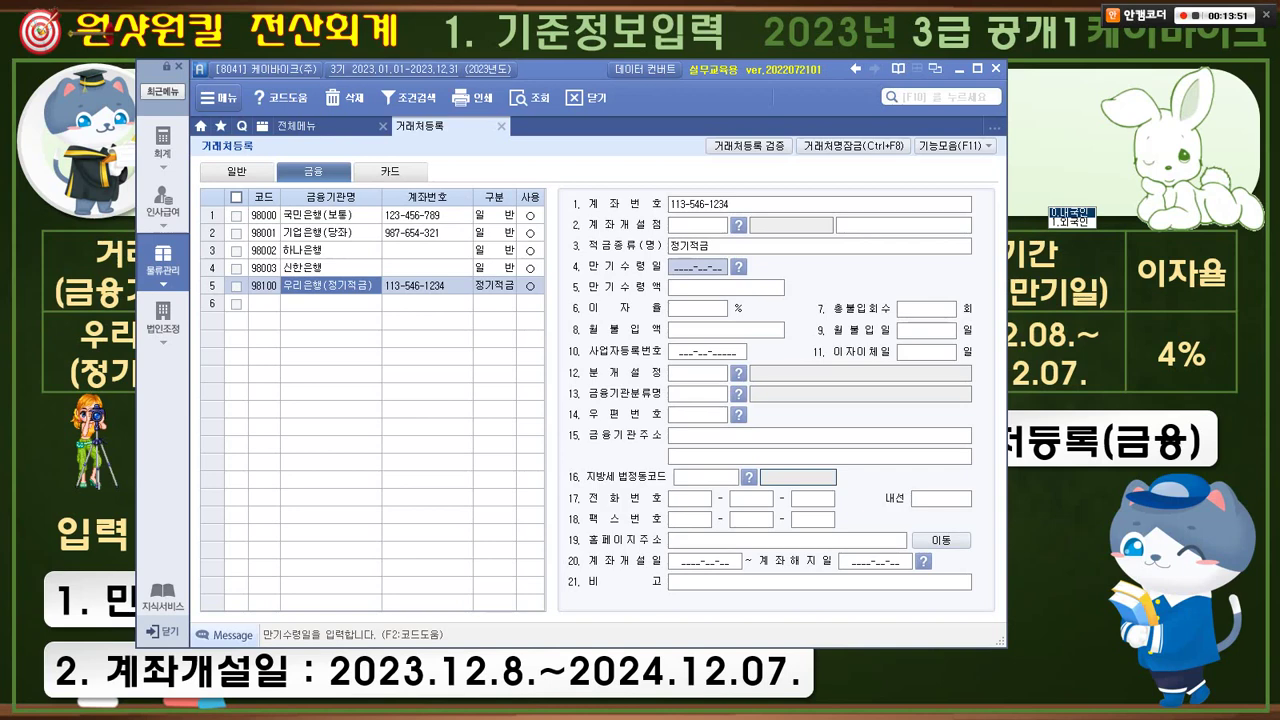
type("20")
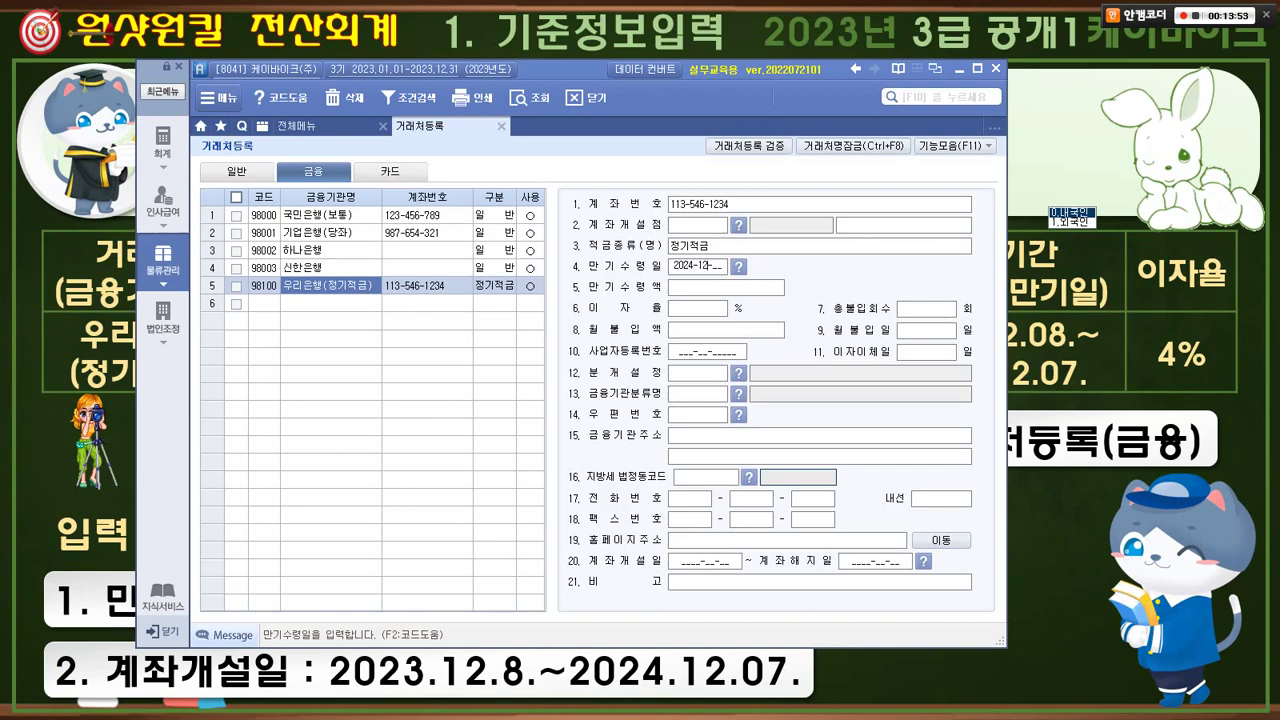
type("24-12-07")
key("Return")
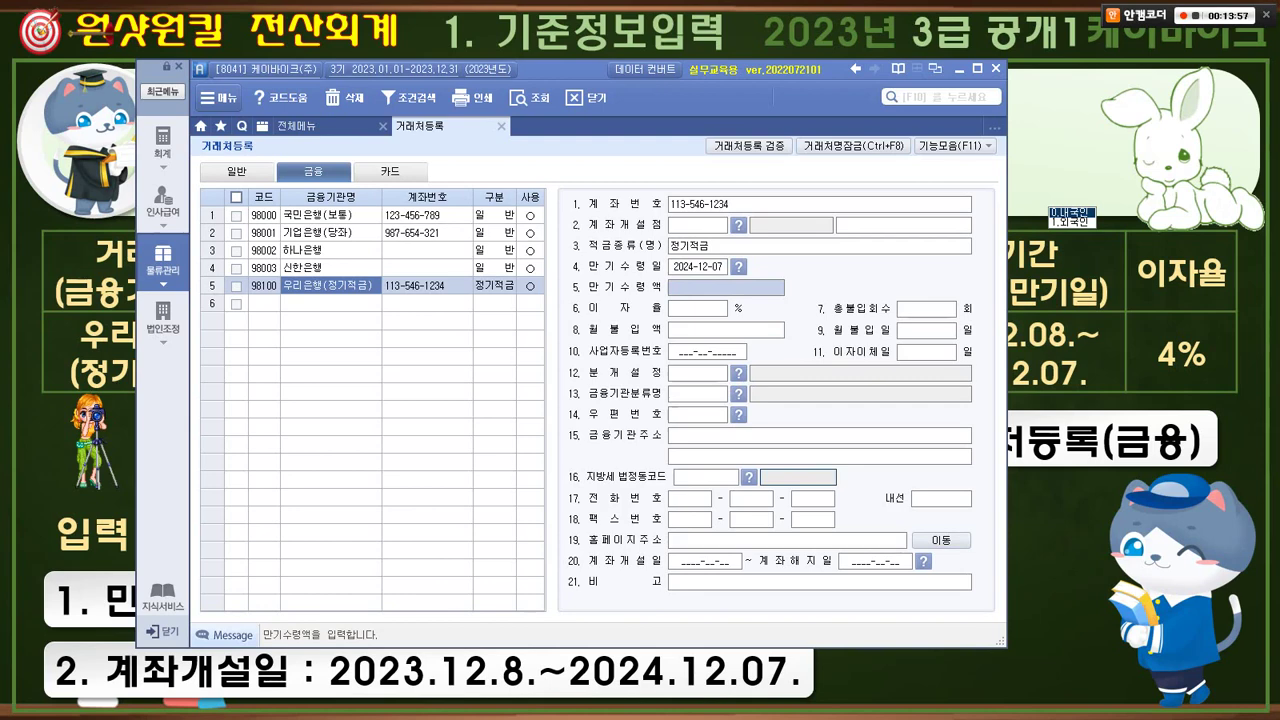
key("Return")
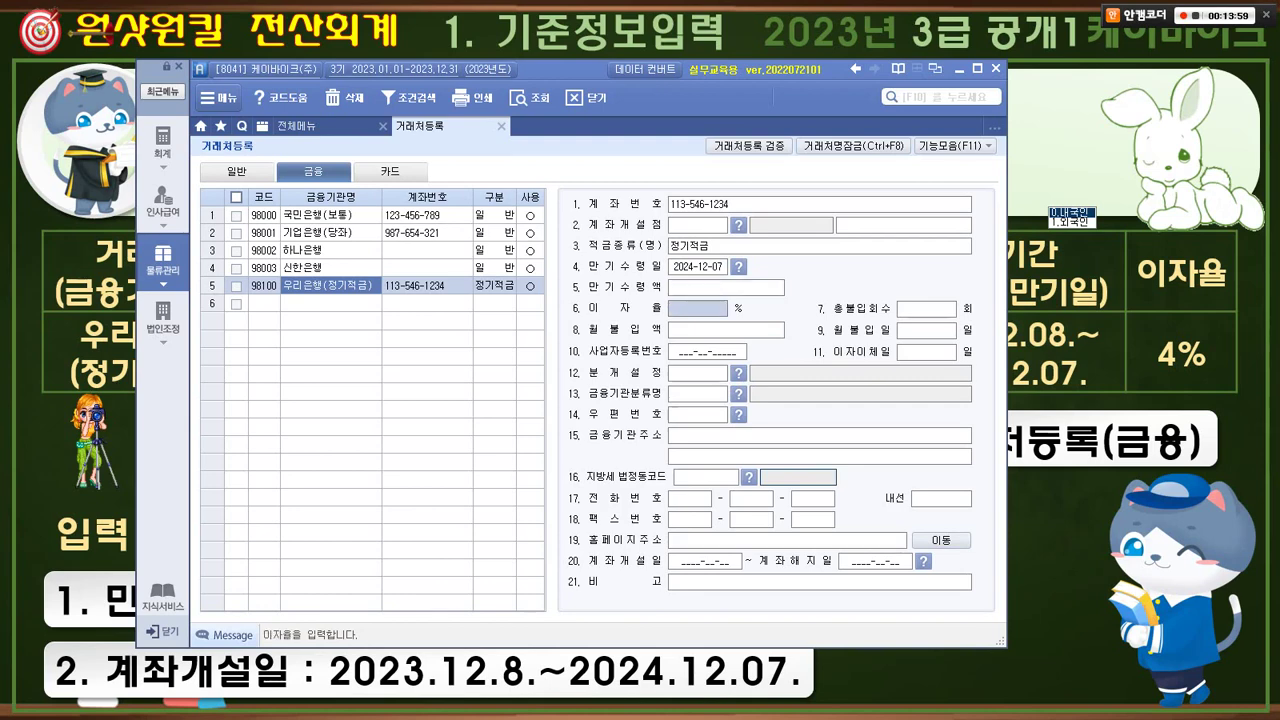
- Set interest rate 4% and account period 2023-12-08 to 2024-12-07
type("4")
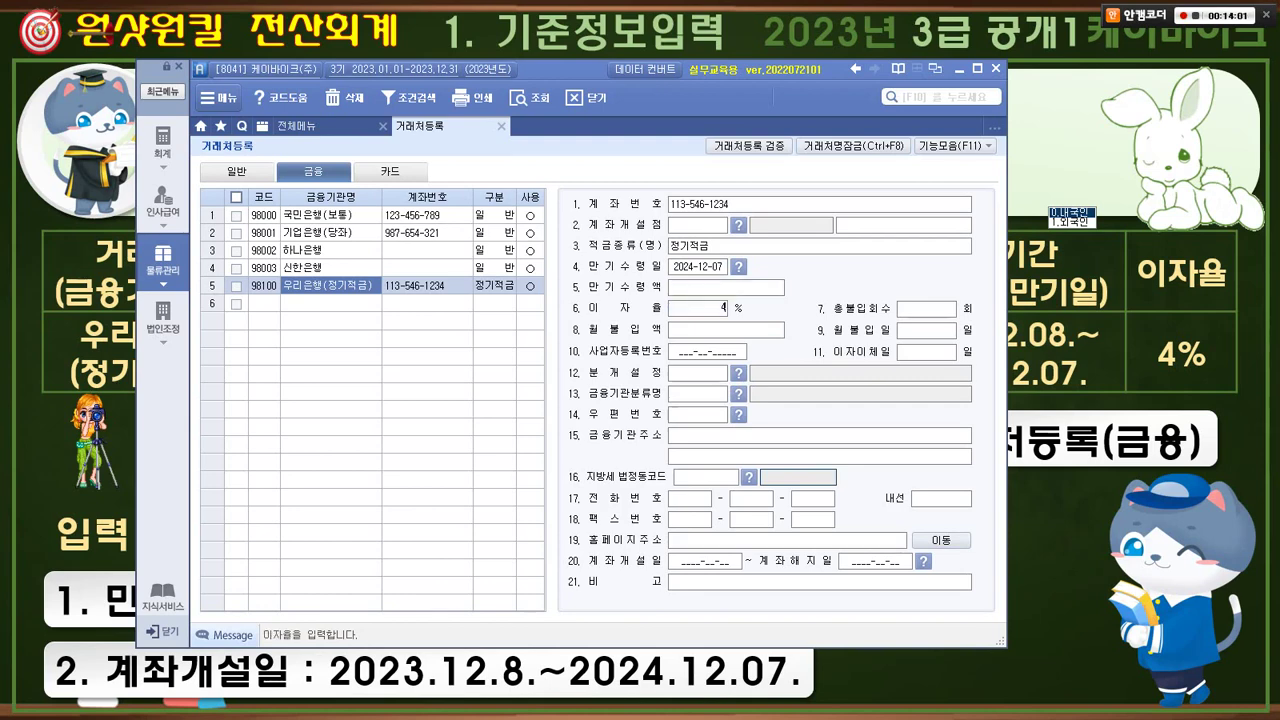
key("Return")
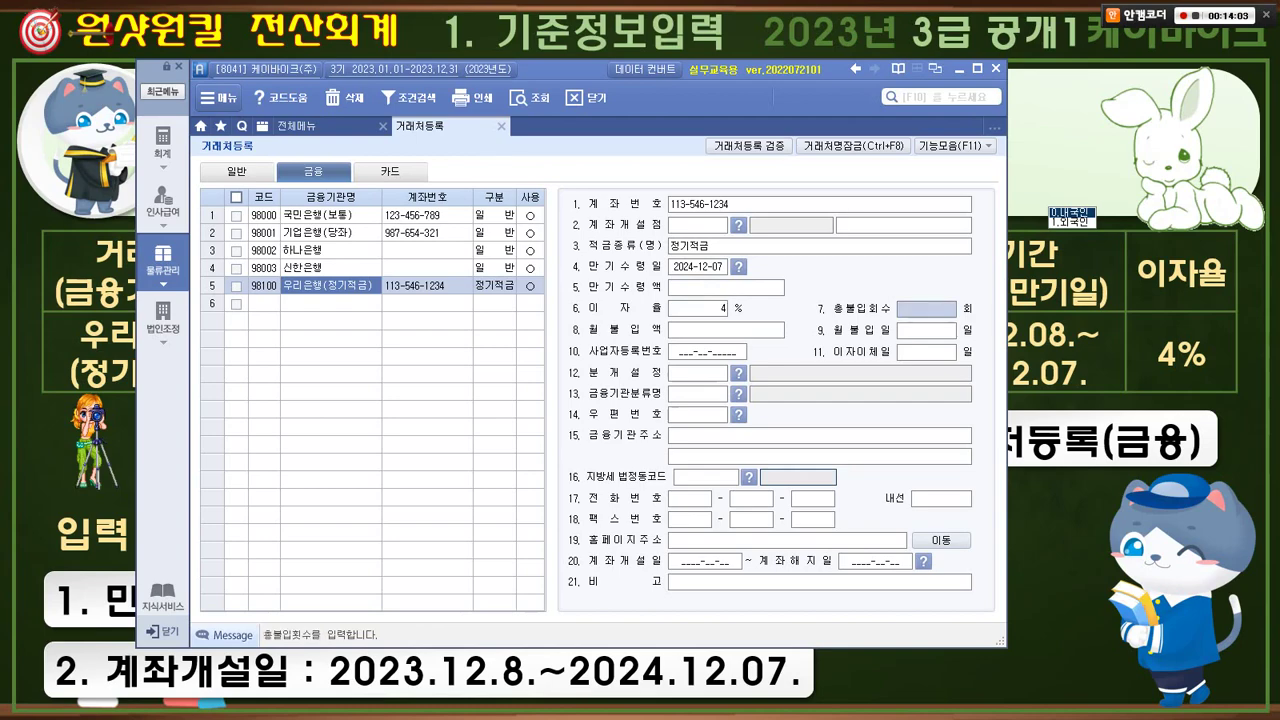
left_click(705, 561)
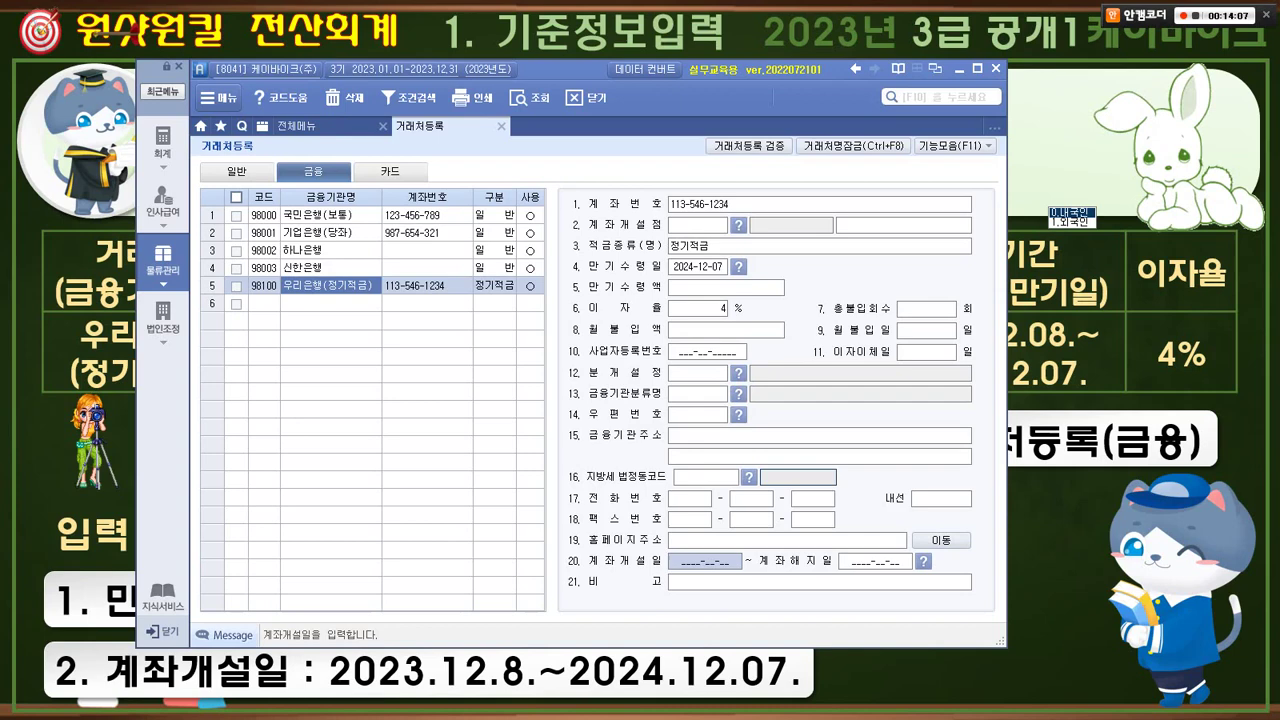
type("2023")
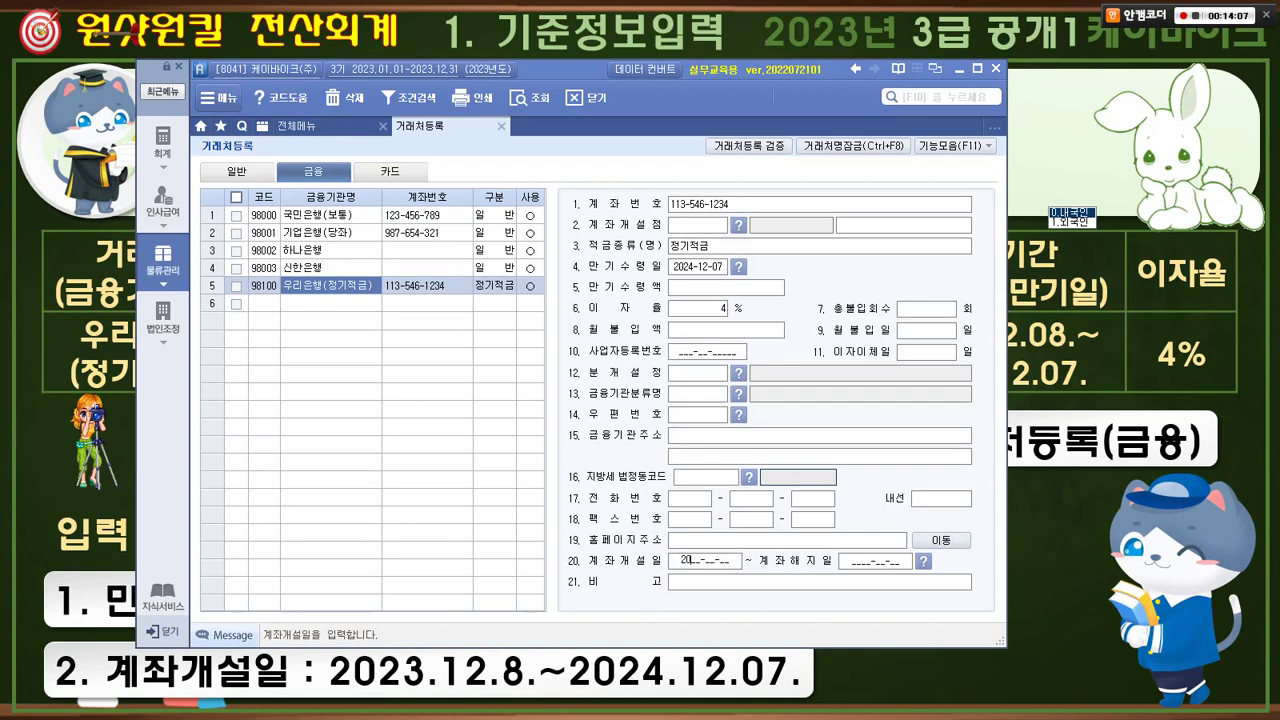
type("1208")
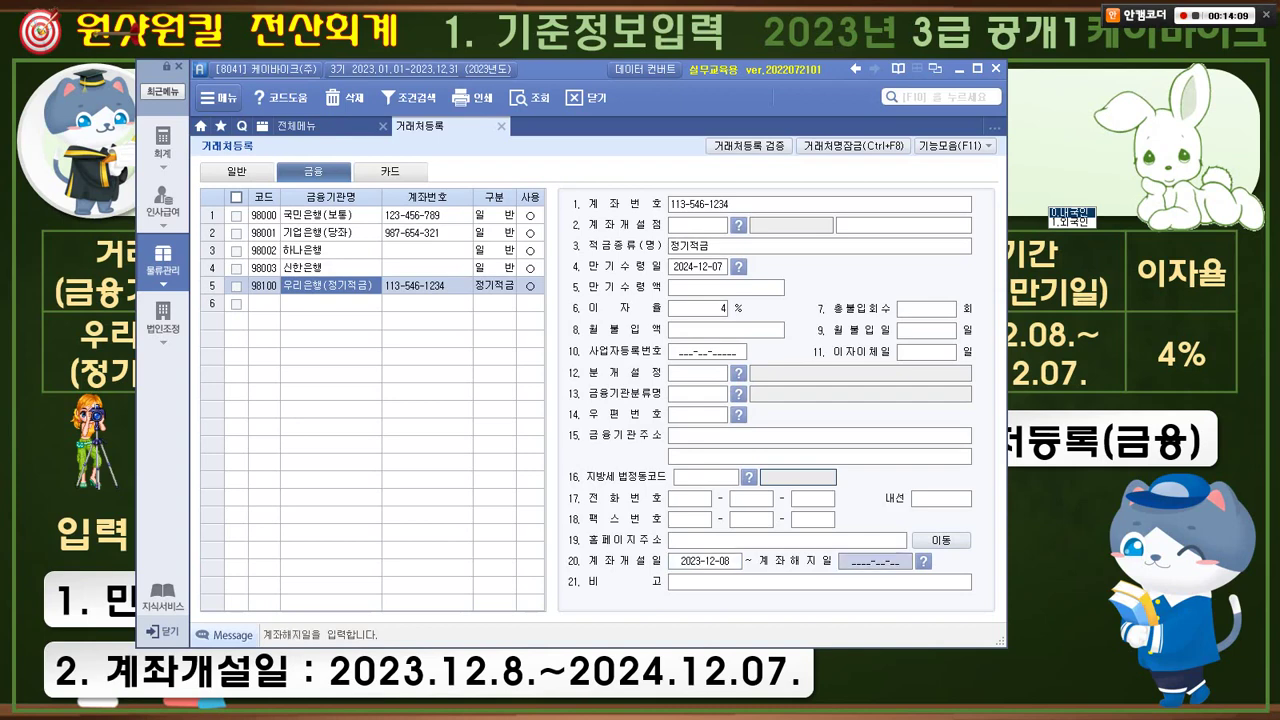
type("20__-__-__")
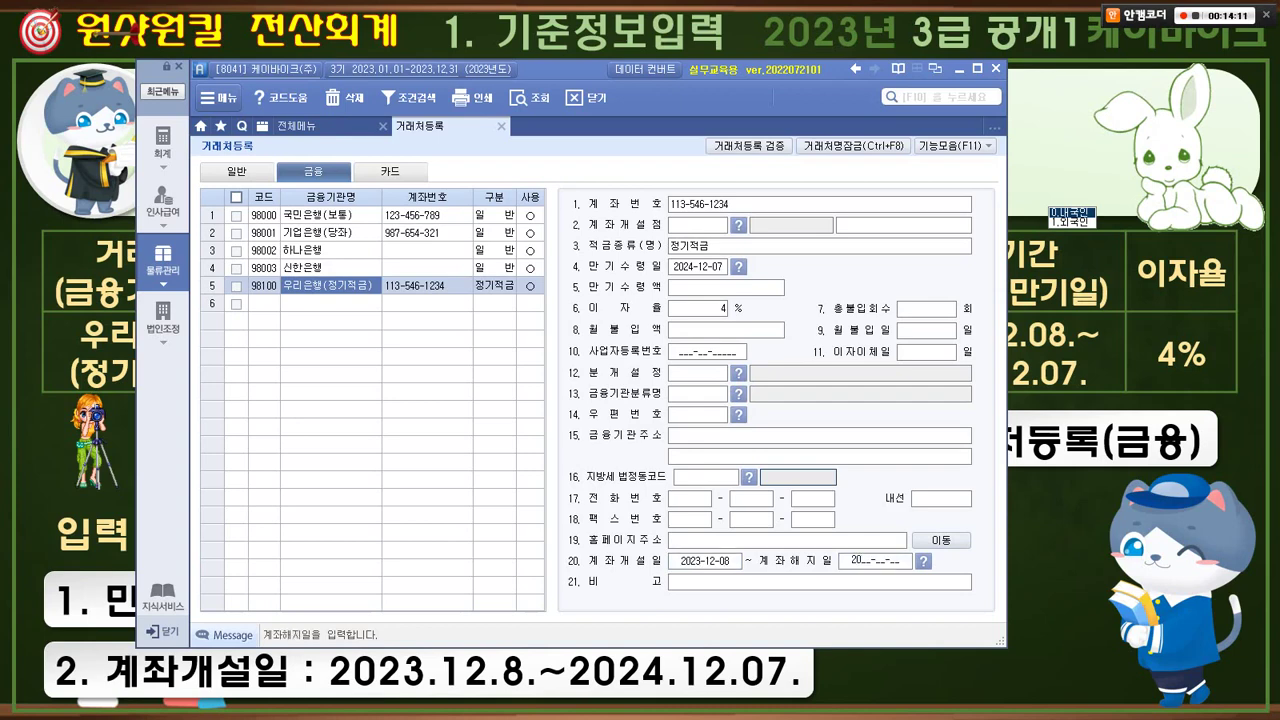
type("241207")
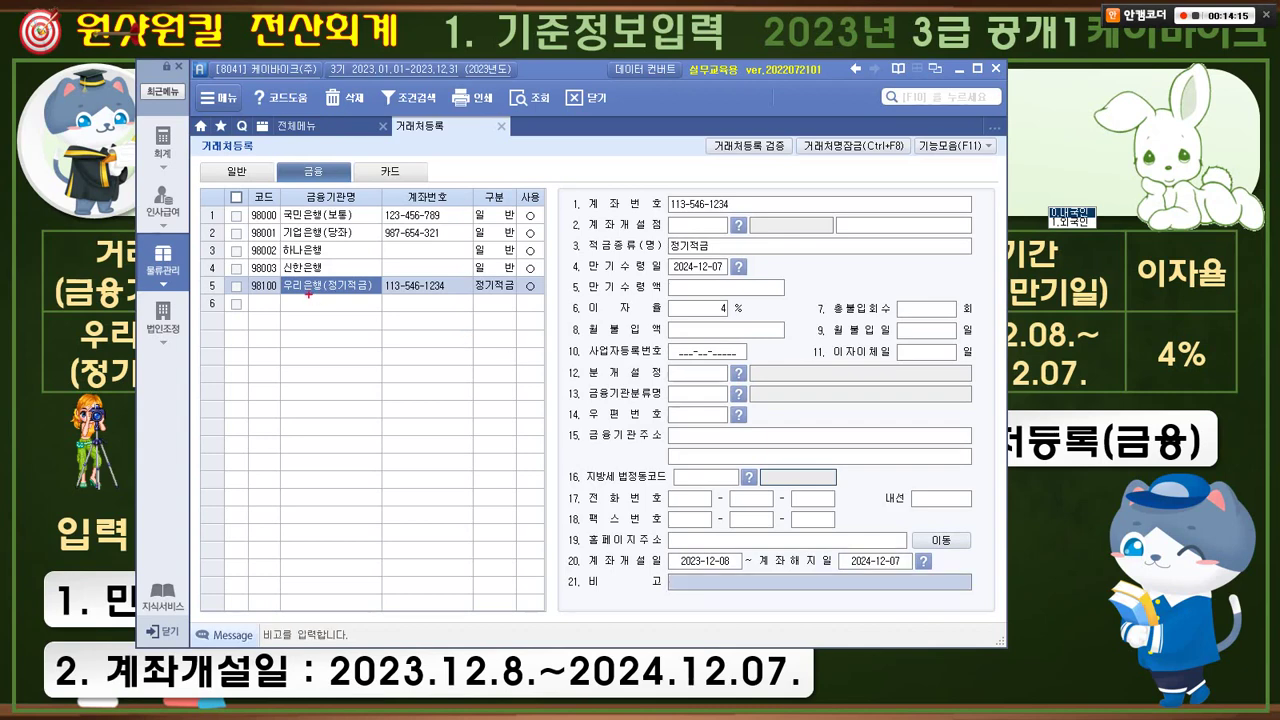
- Outline the finished 98100 row, account number, 4% rate and period, then clear the marks
left_click_drag(229, 272, 547, 322)
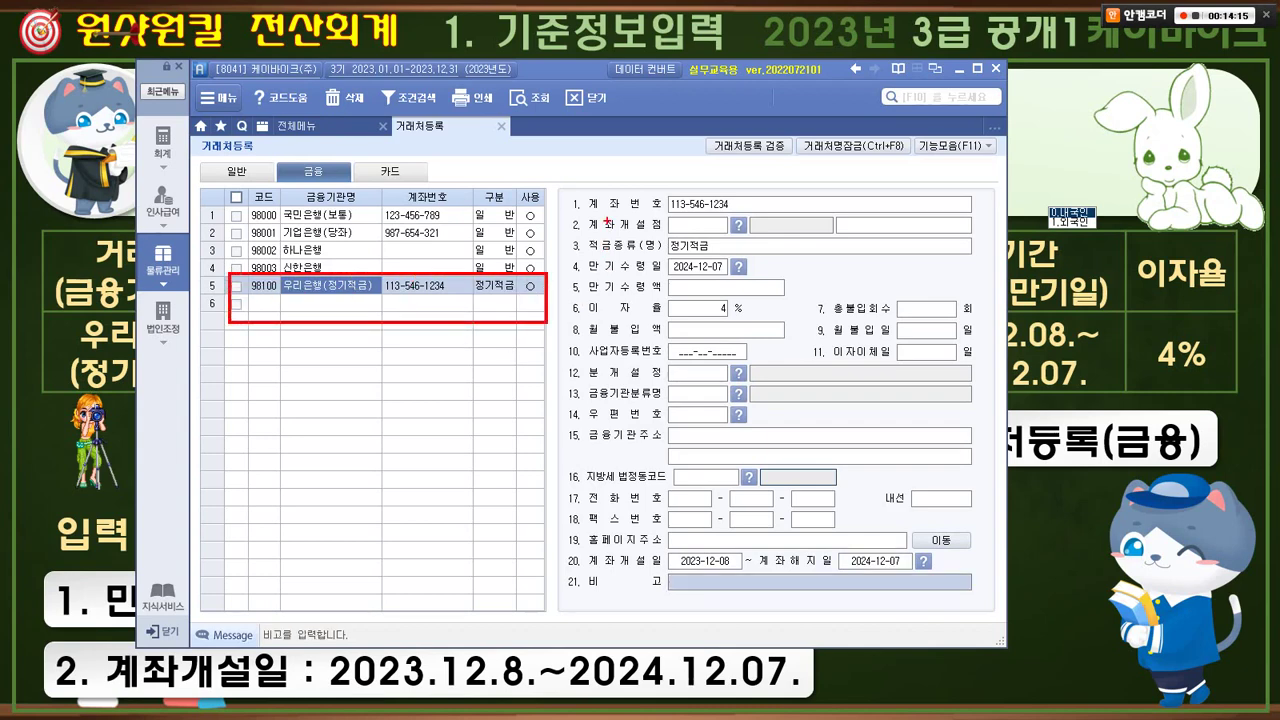
mouse_move(570, 190)
left_mouse_down()
mouse_move(644, 192)
mouse_move(572, 214)
mouse_move(642, 256)
mouse_move(747, 279)
left_mouse_up()
left_click_drag(573, 295, 749, 324)
mouse_move(556, 548)
left_mouse_down()
mouse_move(853, 582)
mouse_move(948, 572)
left_mouse_up()
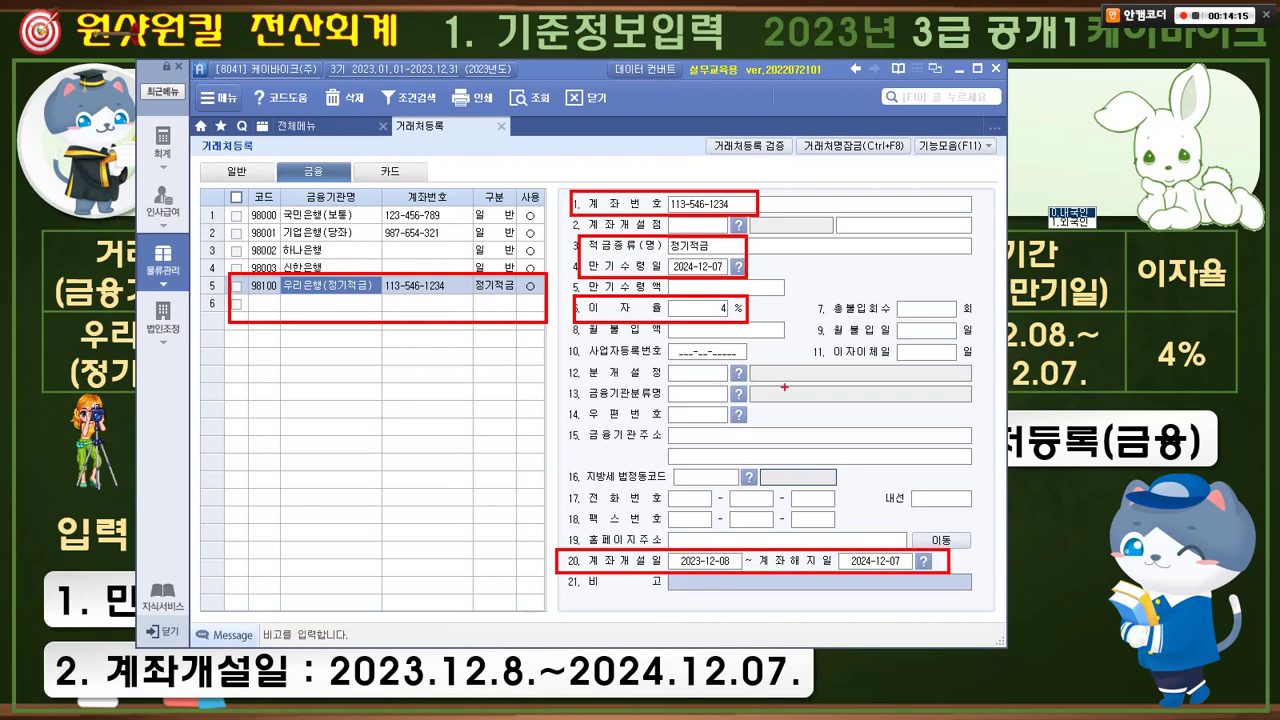
left_click_drag(806, 325, 662, 497)
left_click_drag(667, 363, 792, 502)
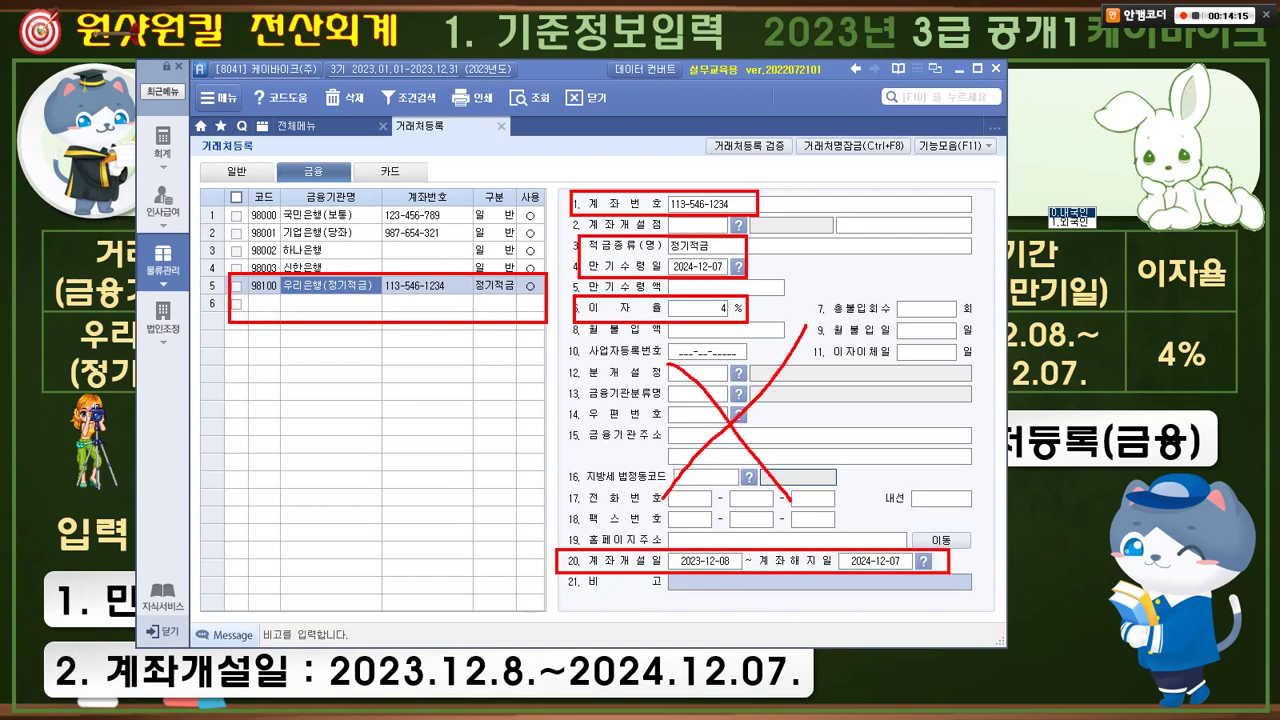
key("Escape")
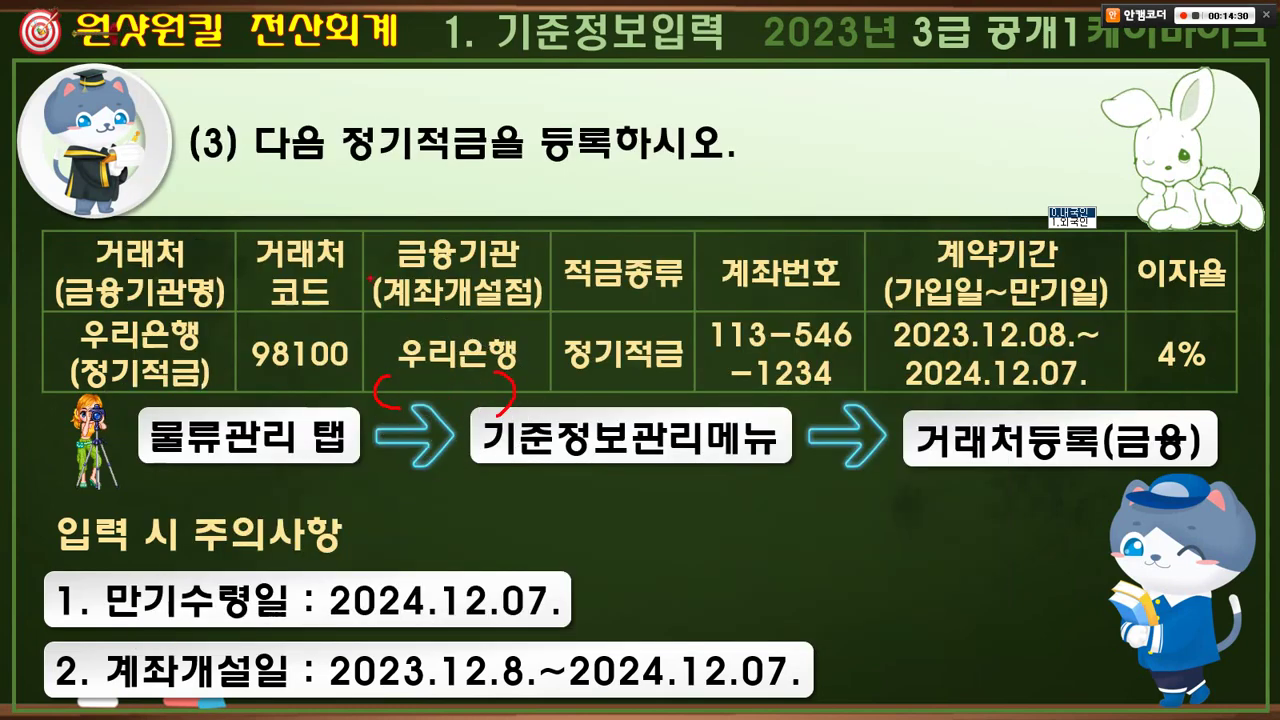
- Mark the 계좌개설점 heading and 우리은행 on the slide, then advance to exercise (4): departments 40 총무부 and 50 인사부
left_click_drag(367, 273, 552, 309)
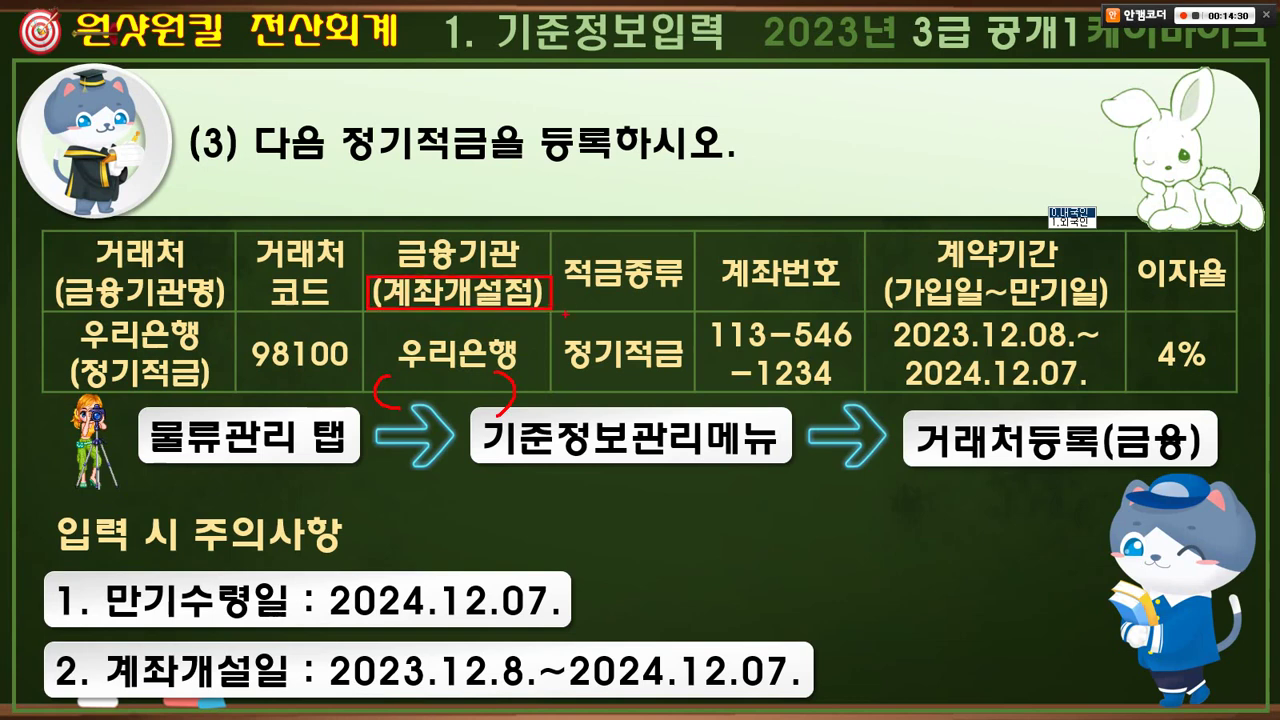
left_click_drag(490, 337, 498, 378)
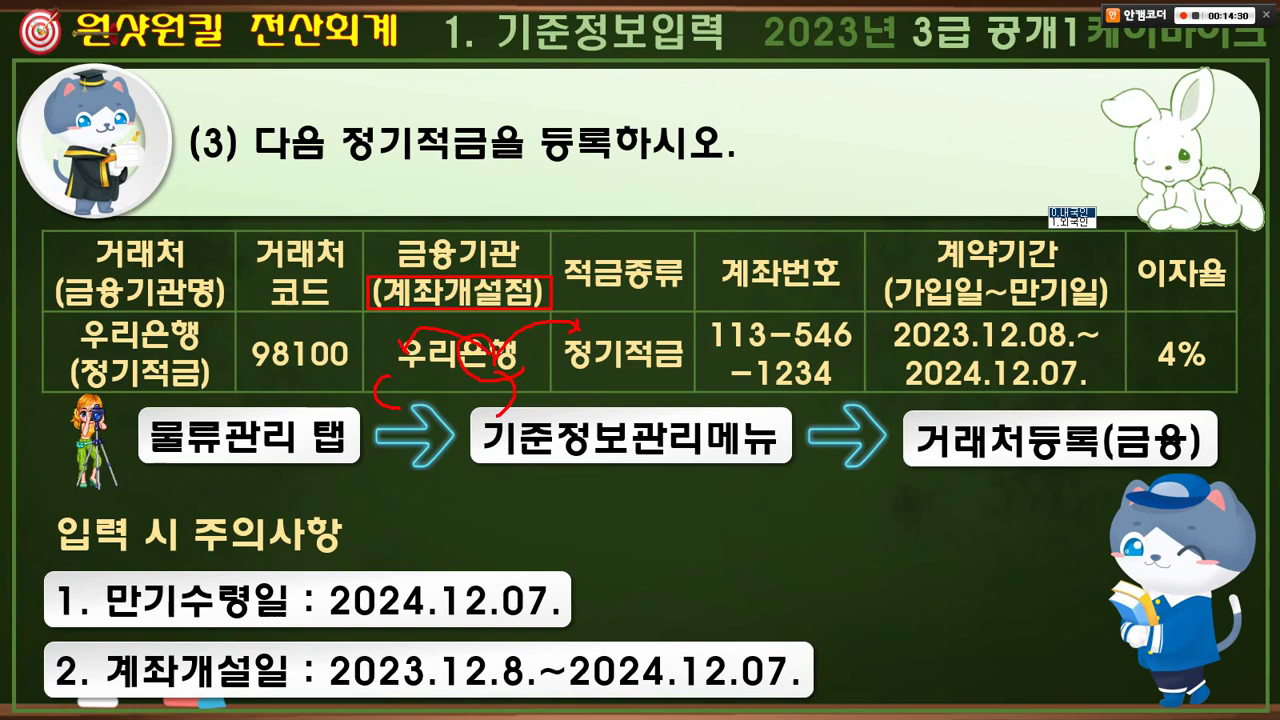
left_click_drag(507, 222, 478, 338)
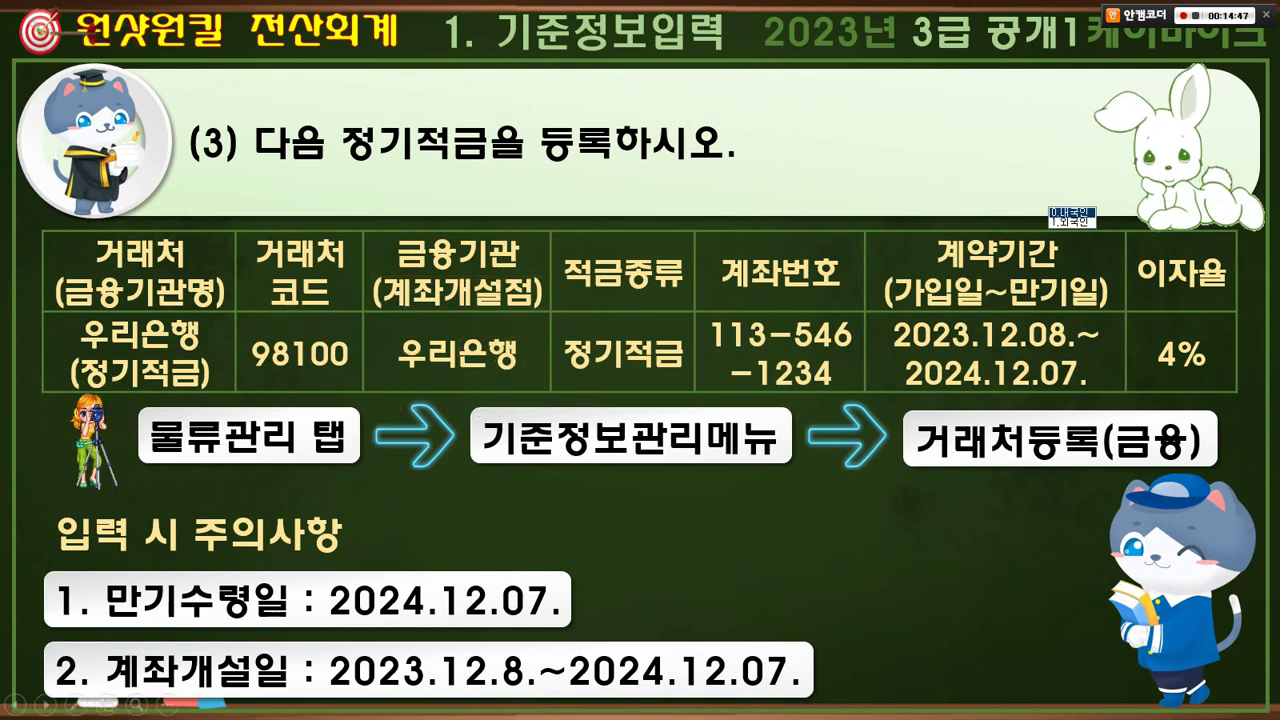
key("Right")
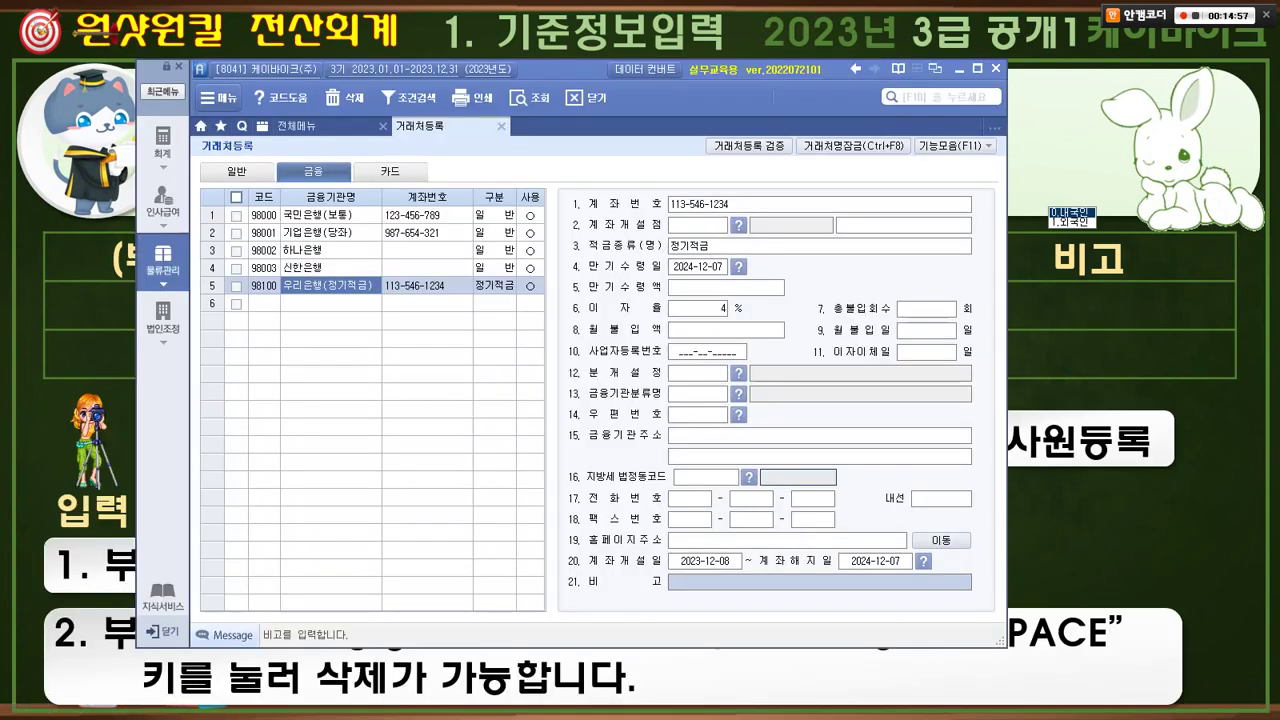
- Close 거래처등록 and open 부서/사원등록 from 기준정보관리
left_click(501, 126)
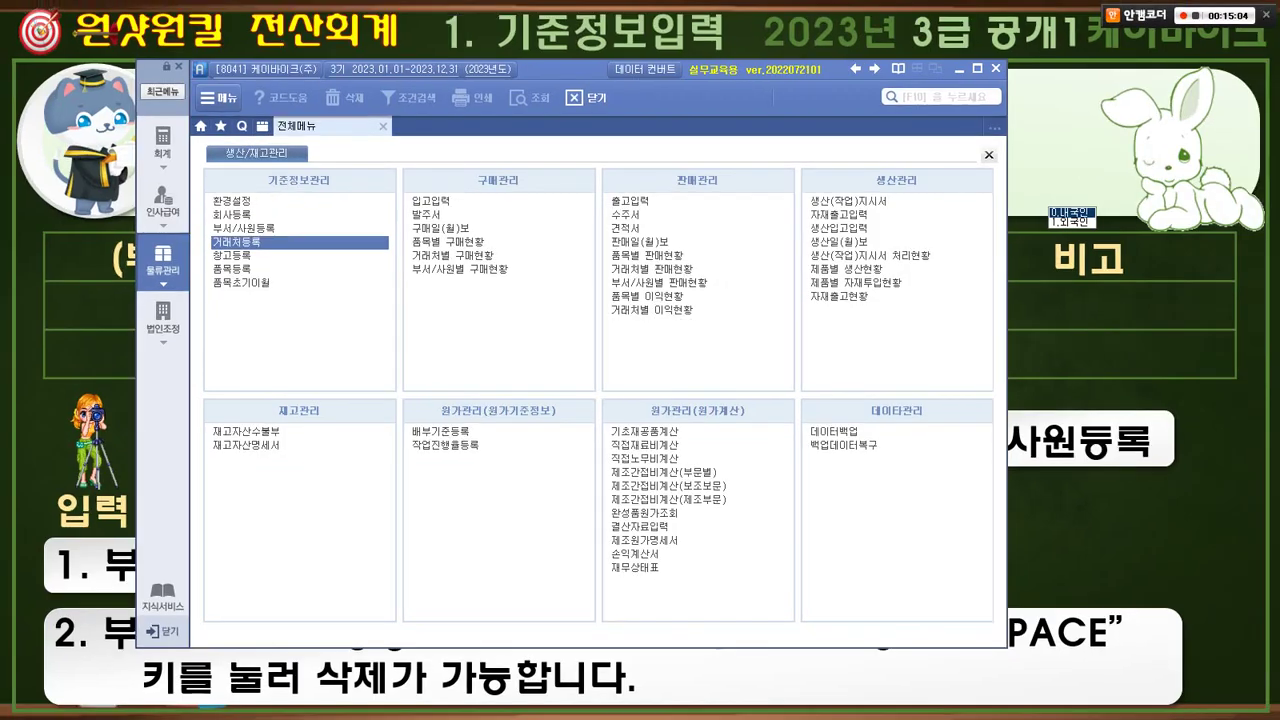
left_click(240, 228)
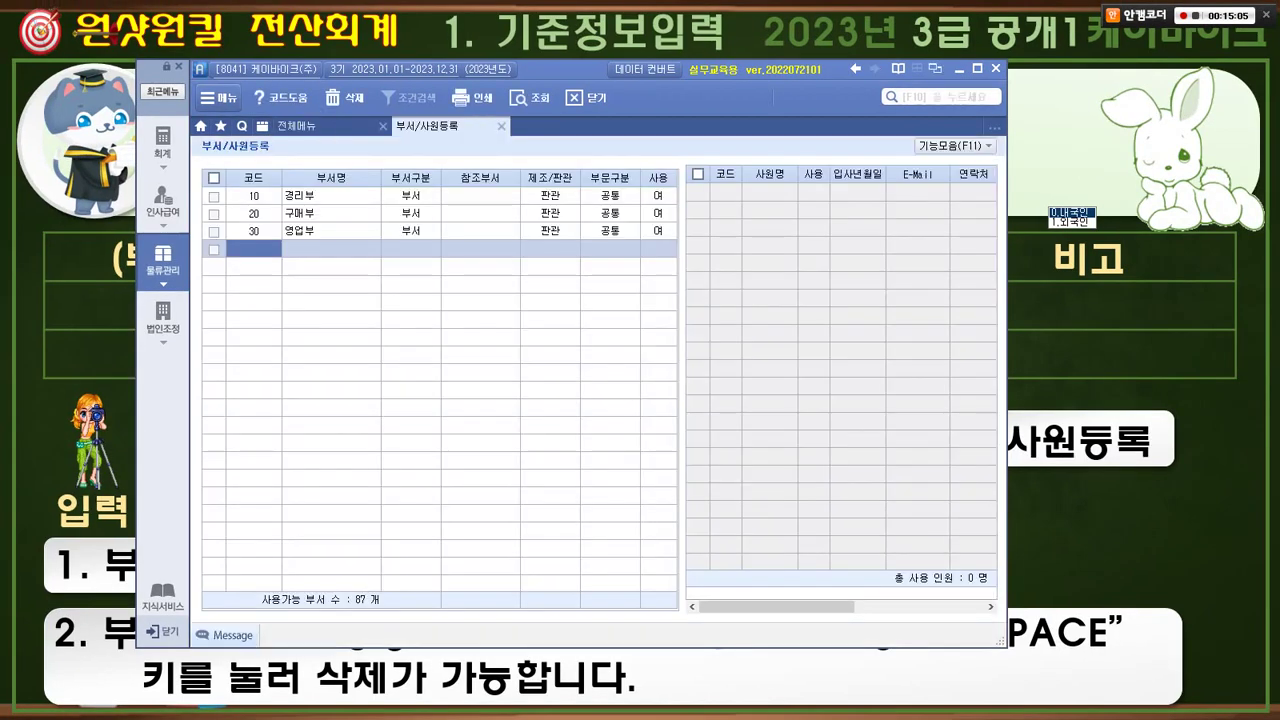
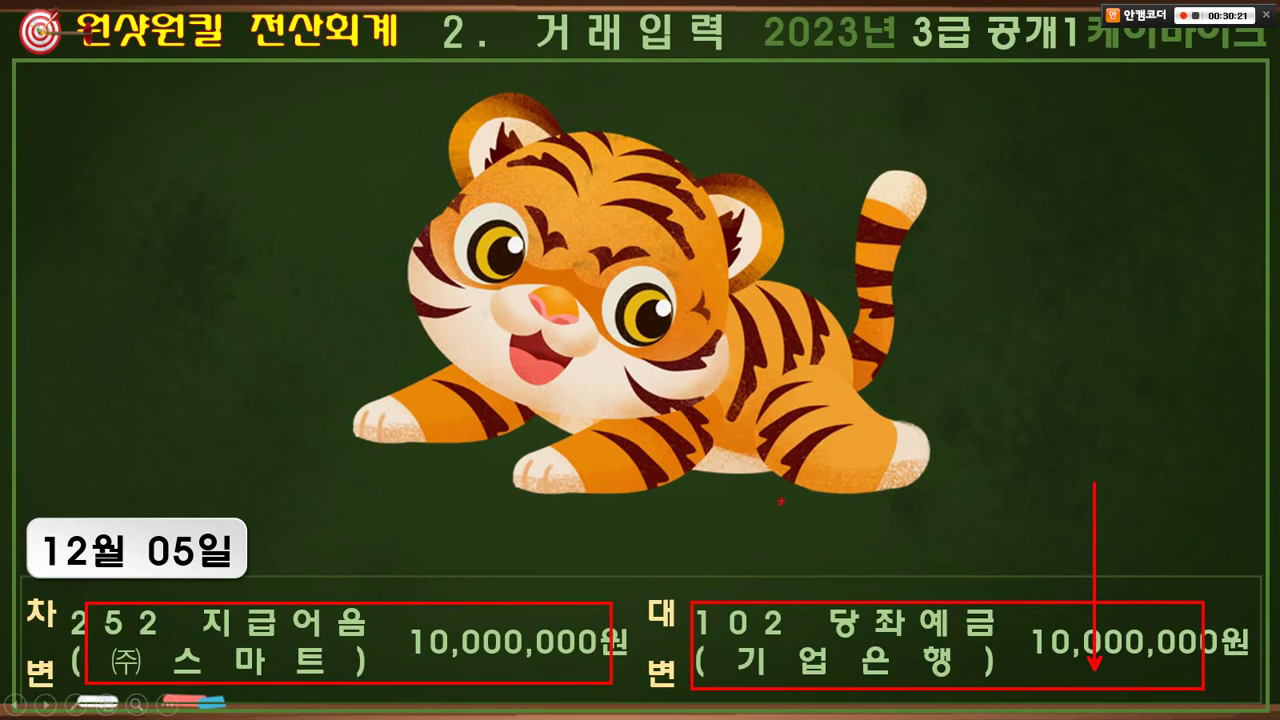
- Mark 지급어음, (주)스마트, 102 당좌예금 and 기업은행 in red on the 12월 05일 slide
left_click_drag(781, 500, 629, 681)
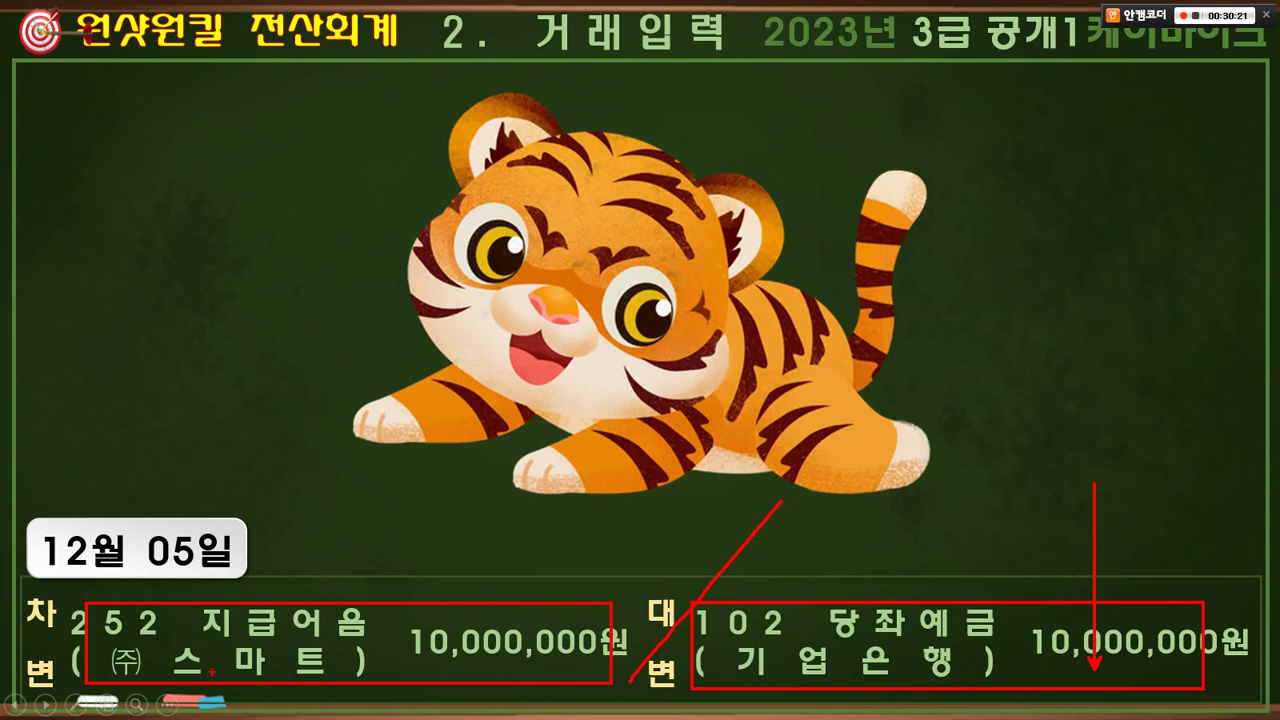
left_click_drag(207, 604, 243, 580)
left_click_drag(110, 642, 345, 686)
left_click_drag(773, 581, 817, 580)
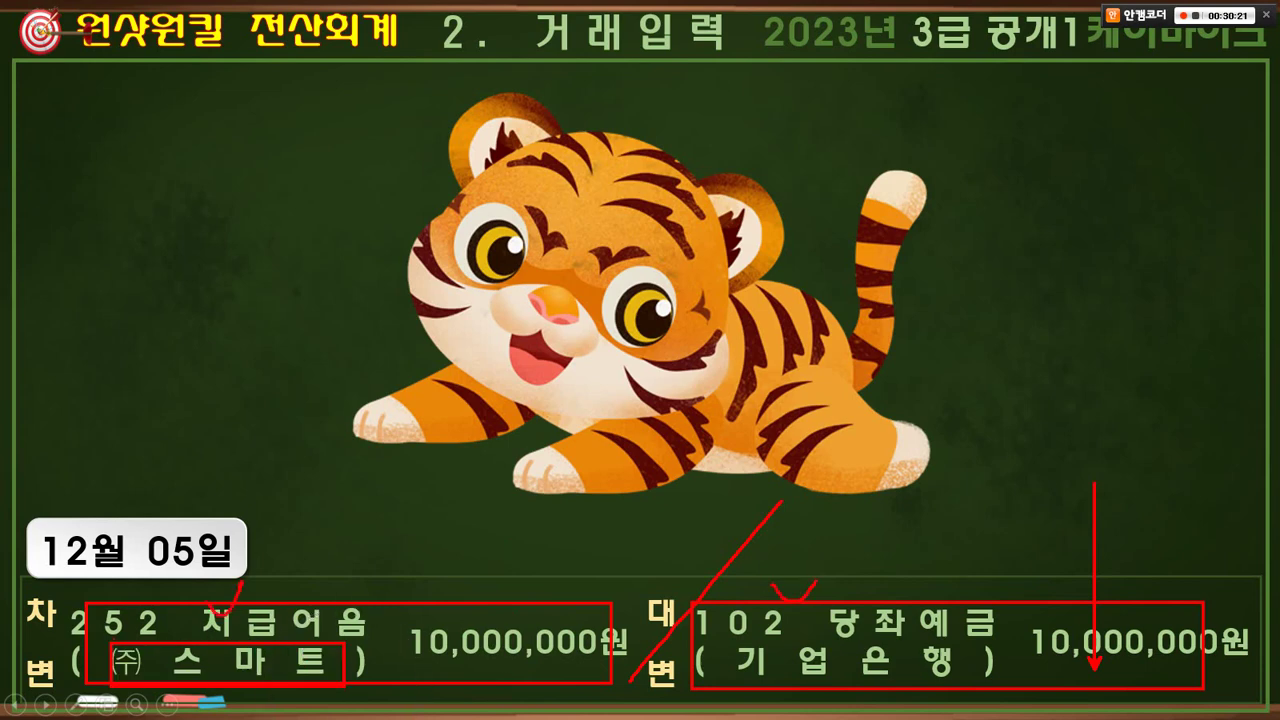
left_click_drag(728, 642, 1000, 686)
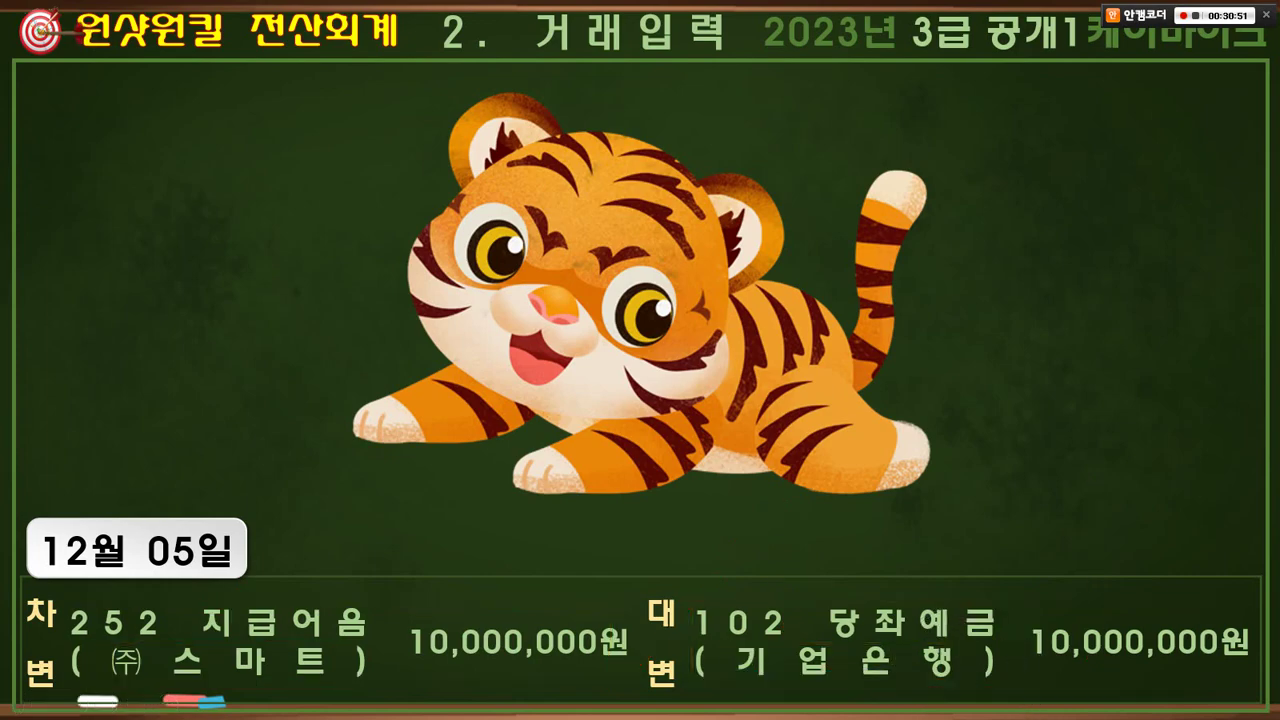
- Set day 05 and enter a debit of 10,000,000 to 252 지급어음 for partner 01001 (주)스마트
key("alt+Tab")
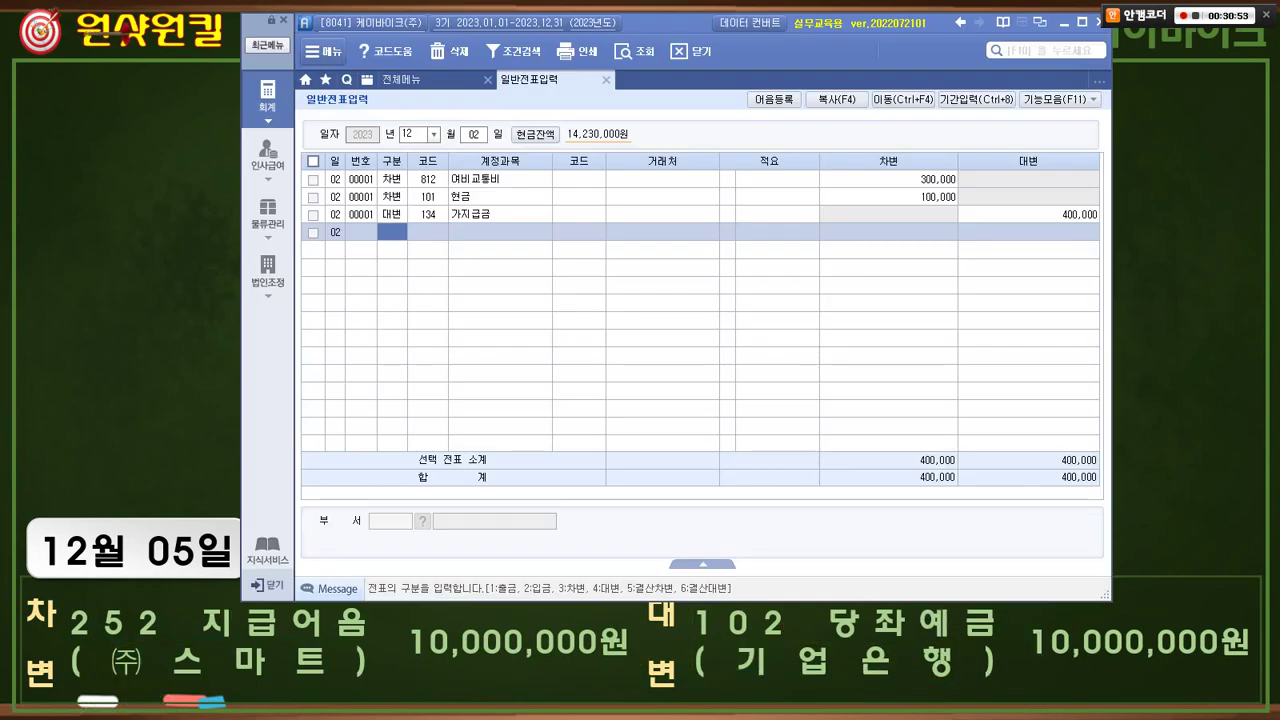
key("Escape")
type("5")
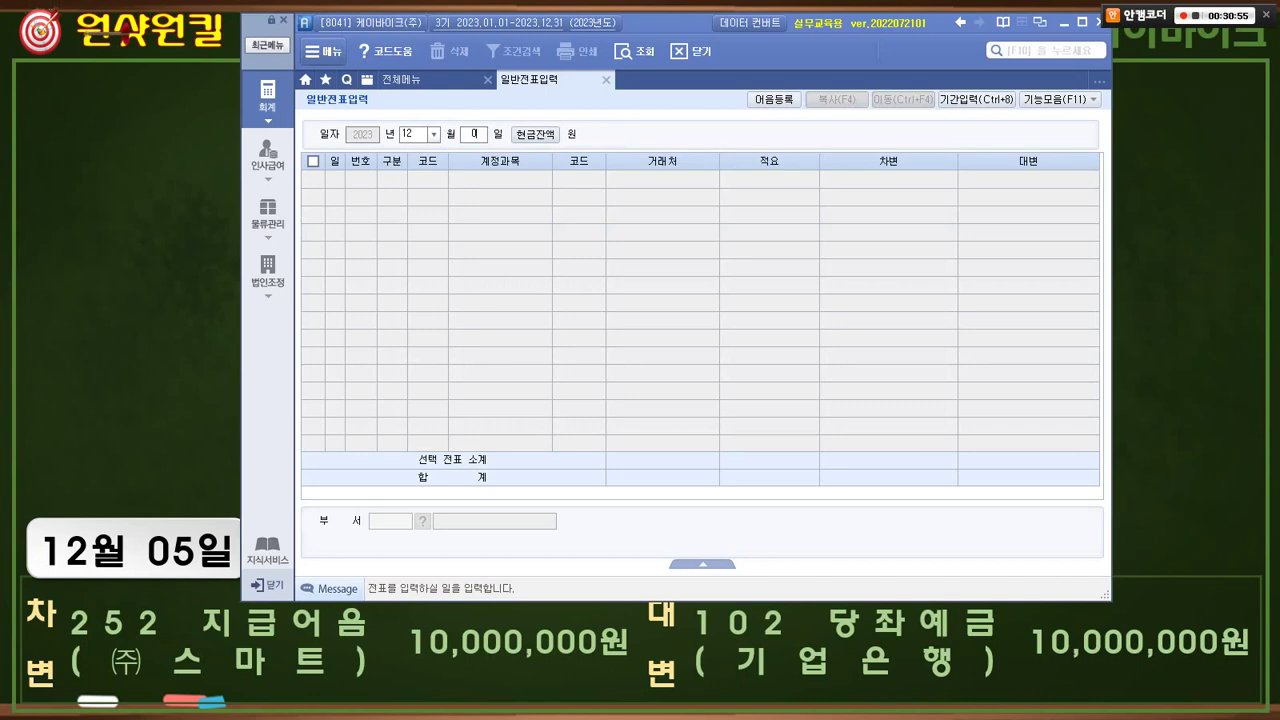
key("Return")
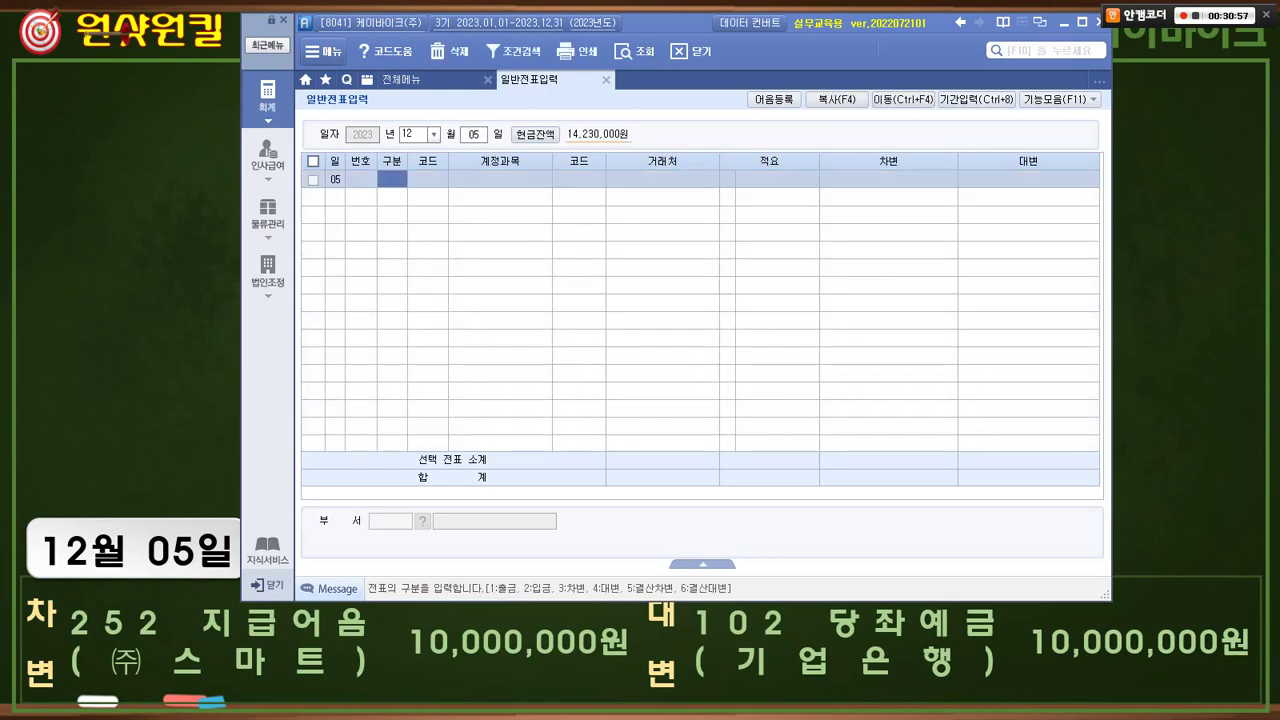
key("3")
key("Return")
type("252")
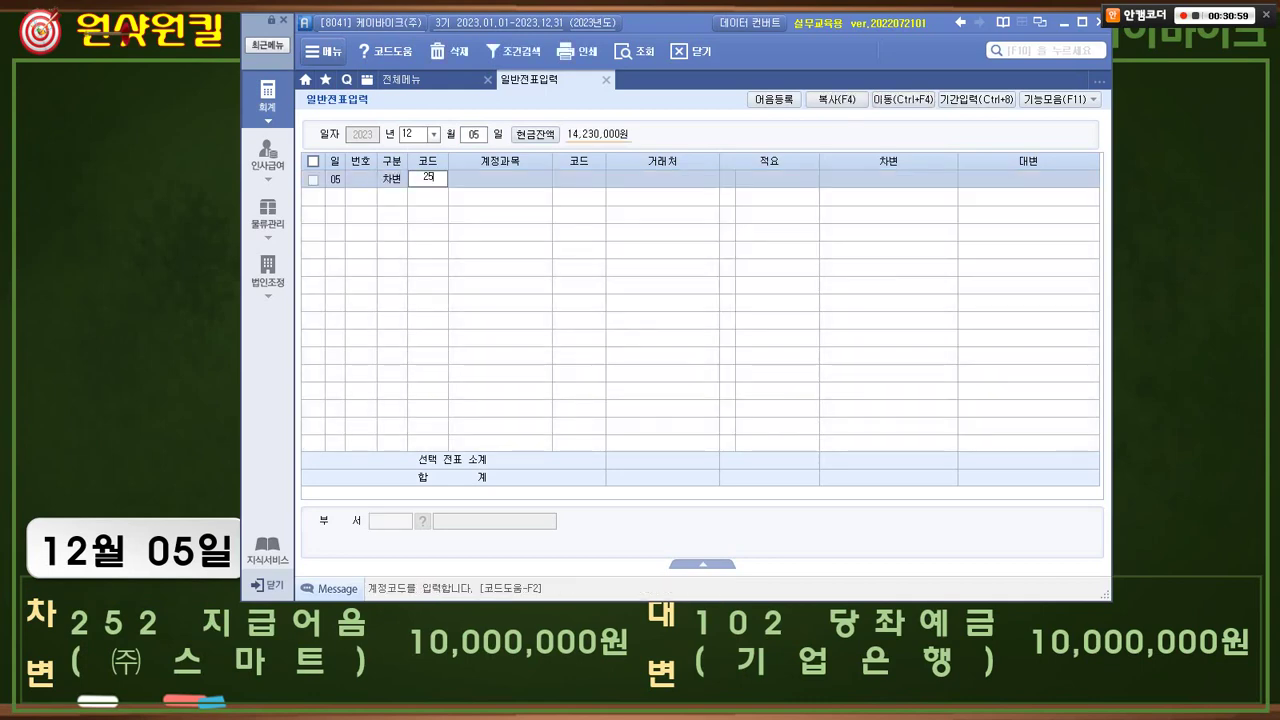
key("Return")
type("01001")
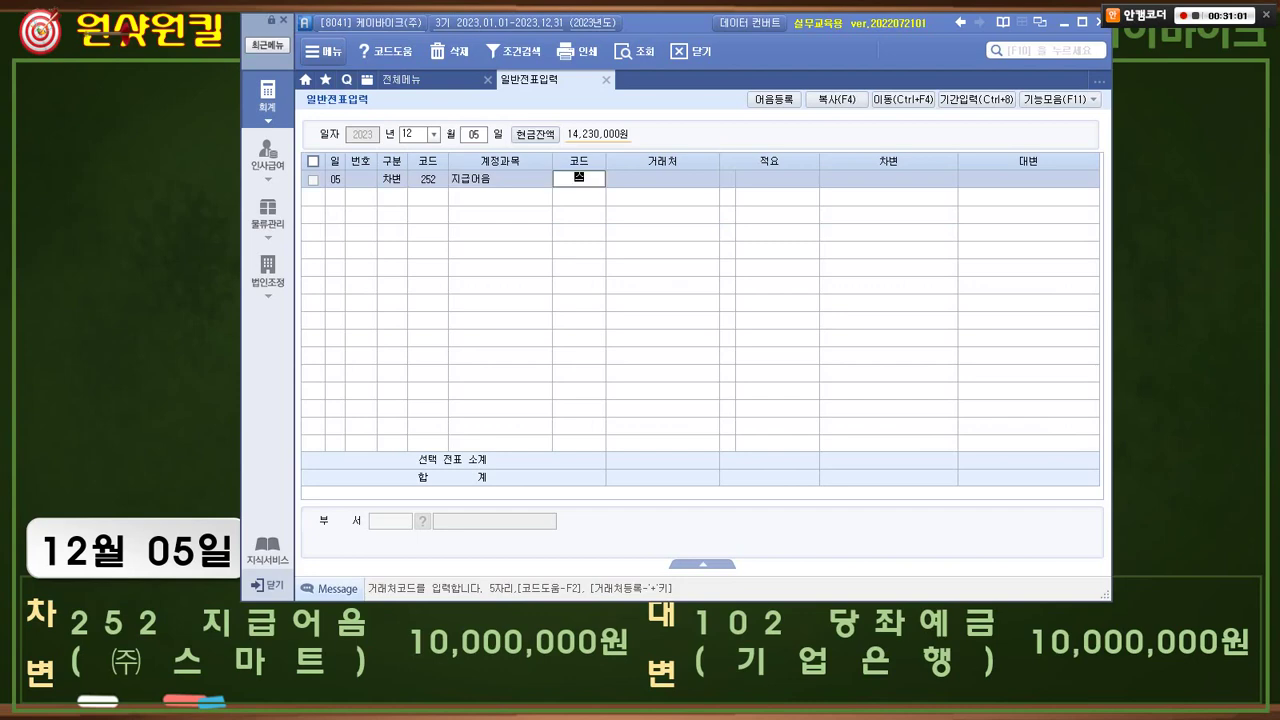
key("Return")
key("Return")
key("Return")
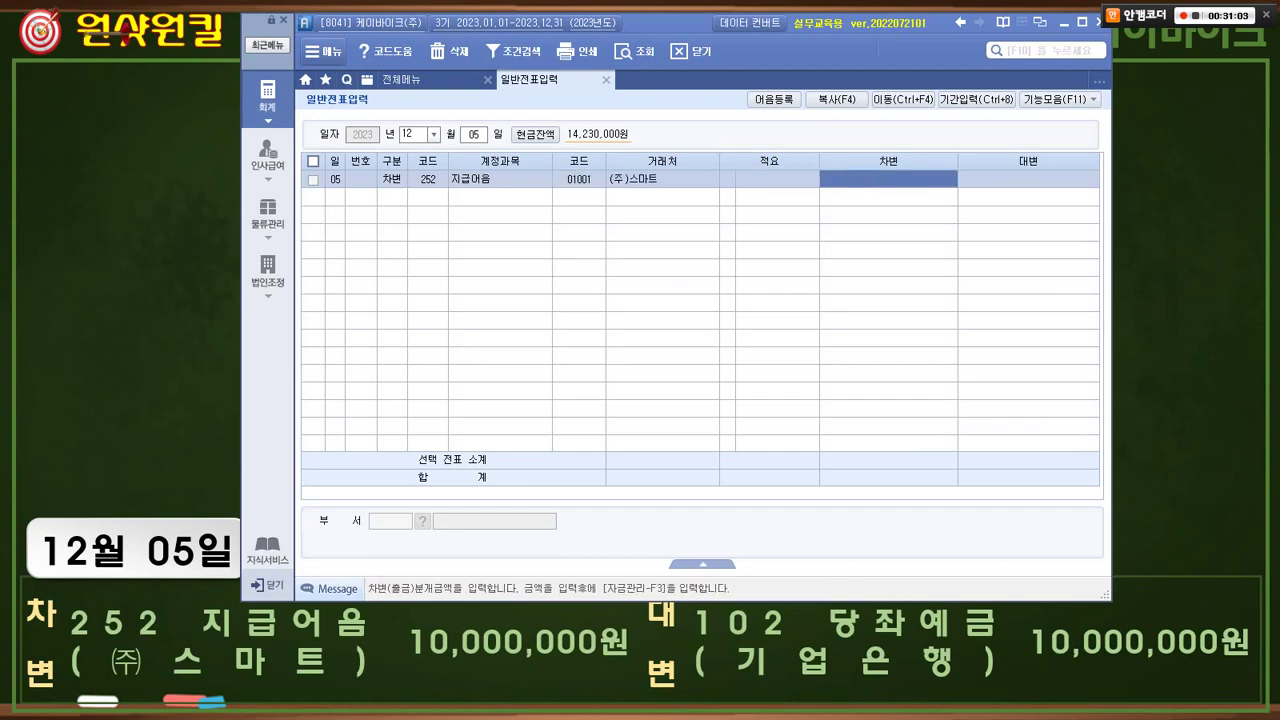
type("10,000,000")
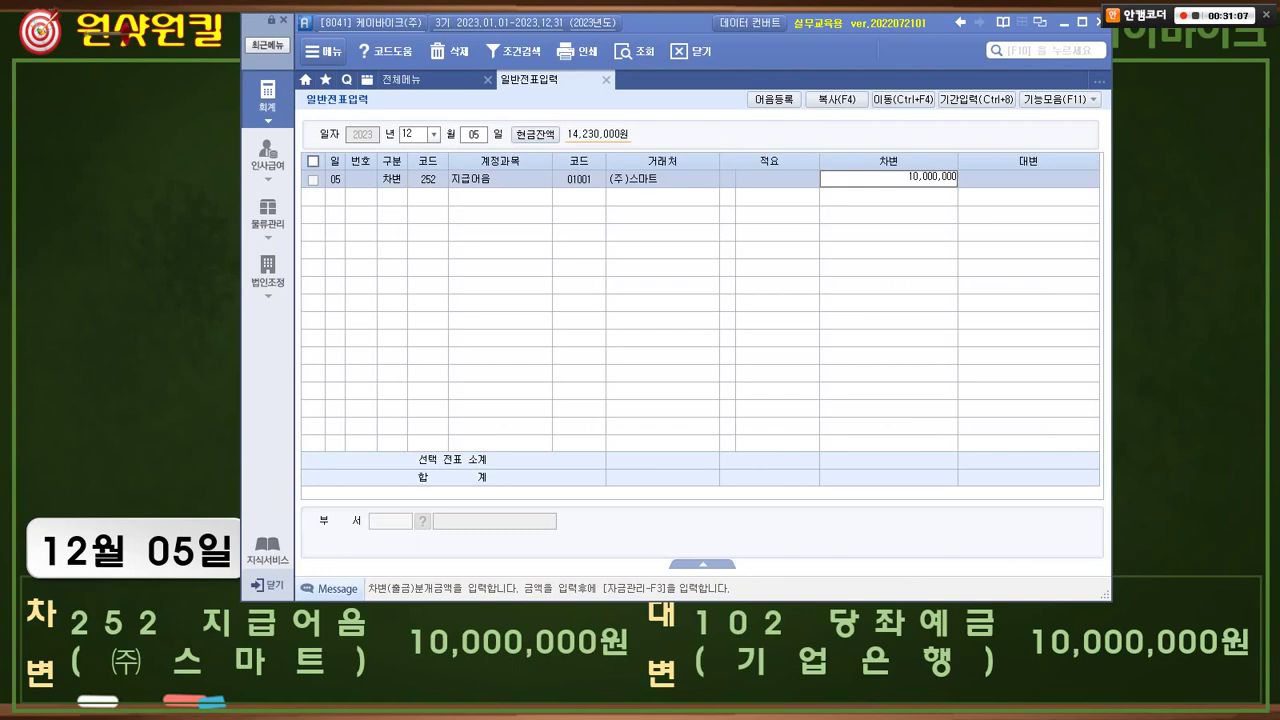
key("Return")
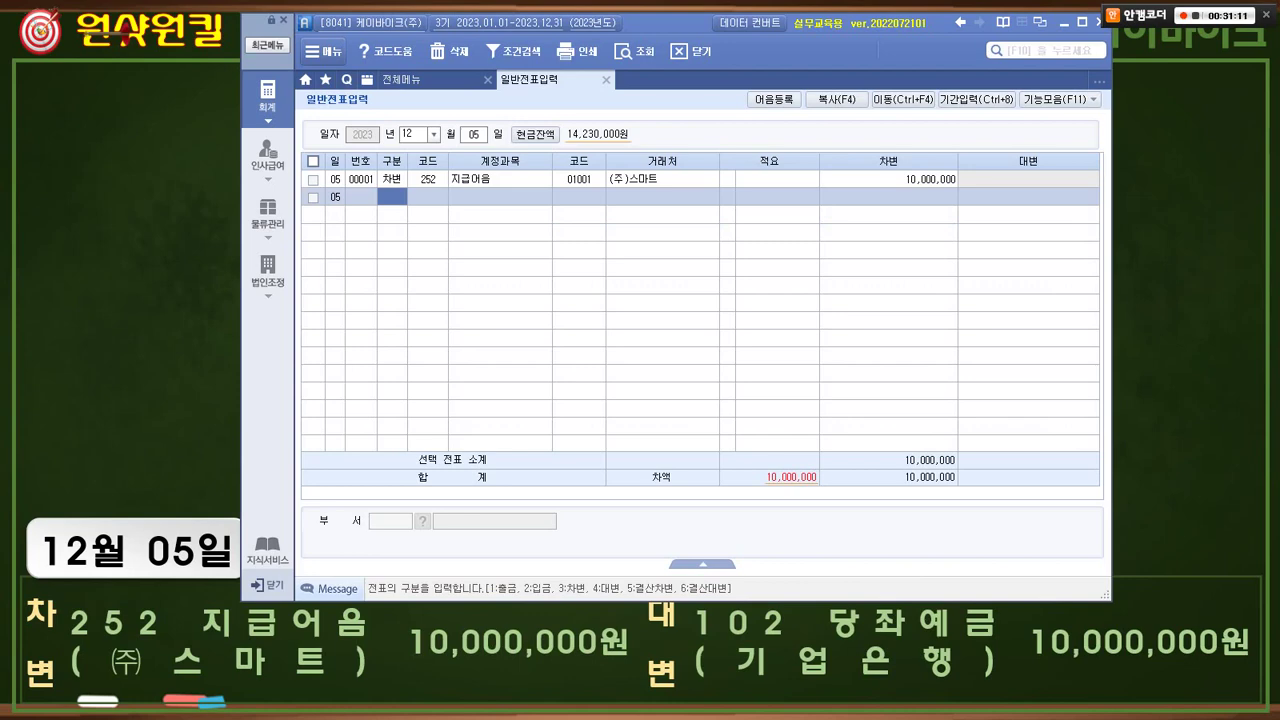
- Add the credit line 102 당좌예금 for partner 98001 기업은행(당좌), 10,000,000
type("4")
key("Return")
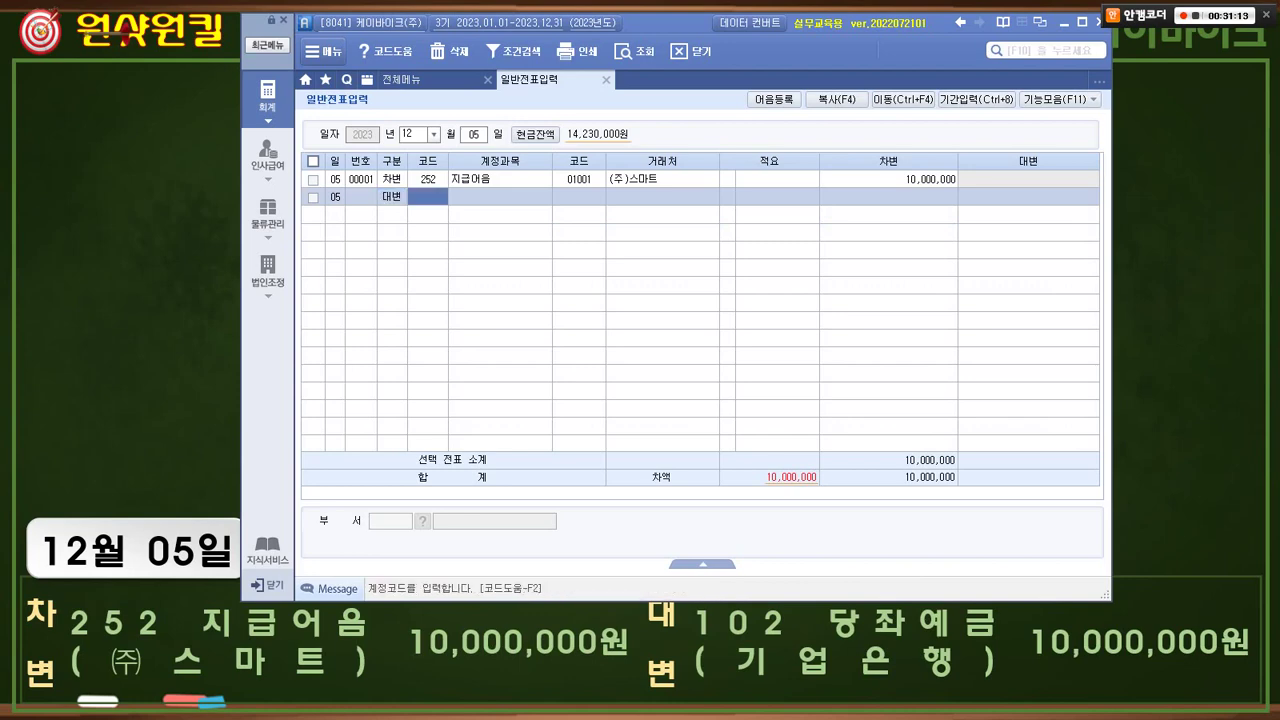
type("102")
key("Return")
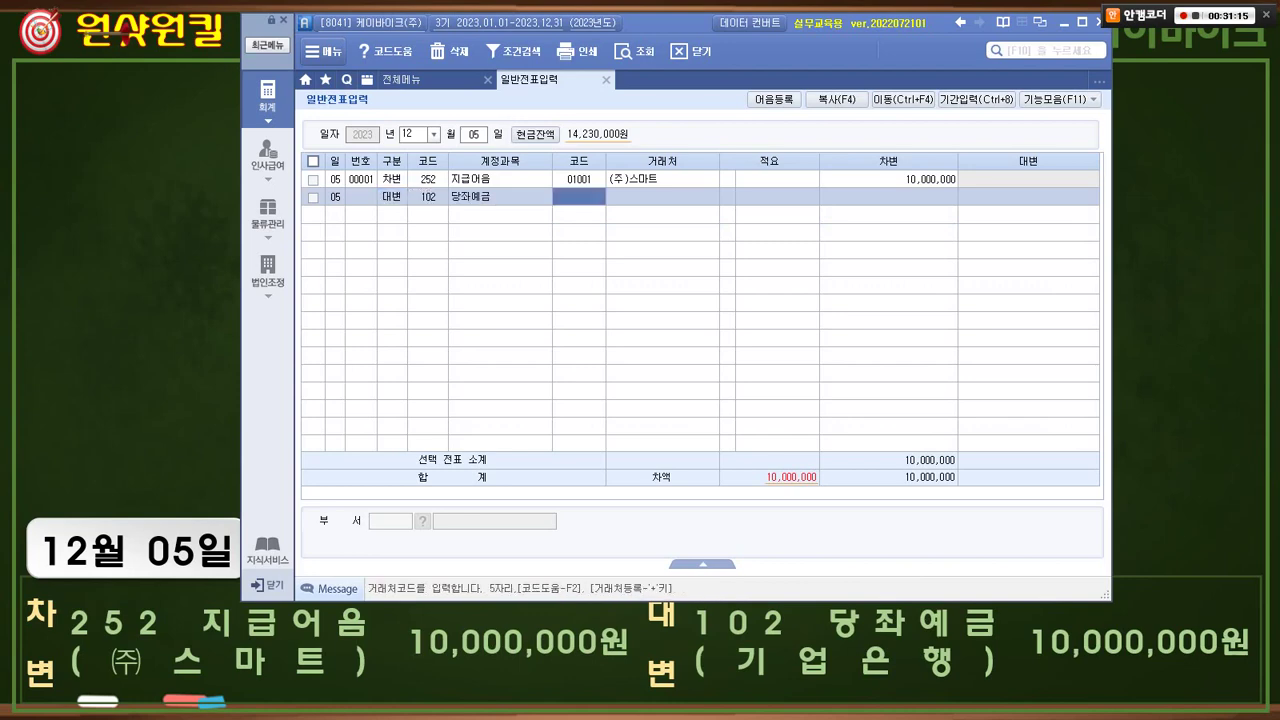
type("98001")
key("Return")
key("Return")
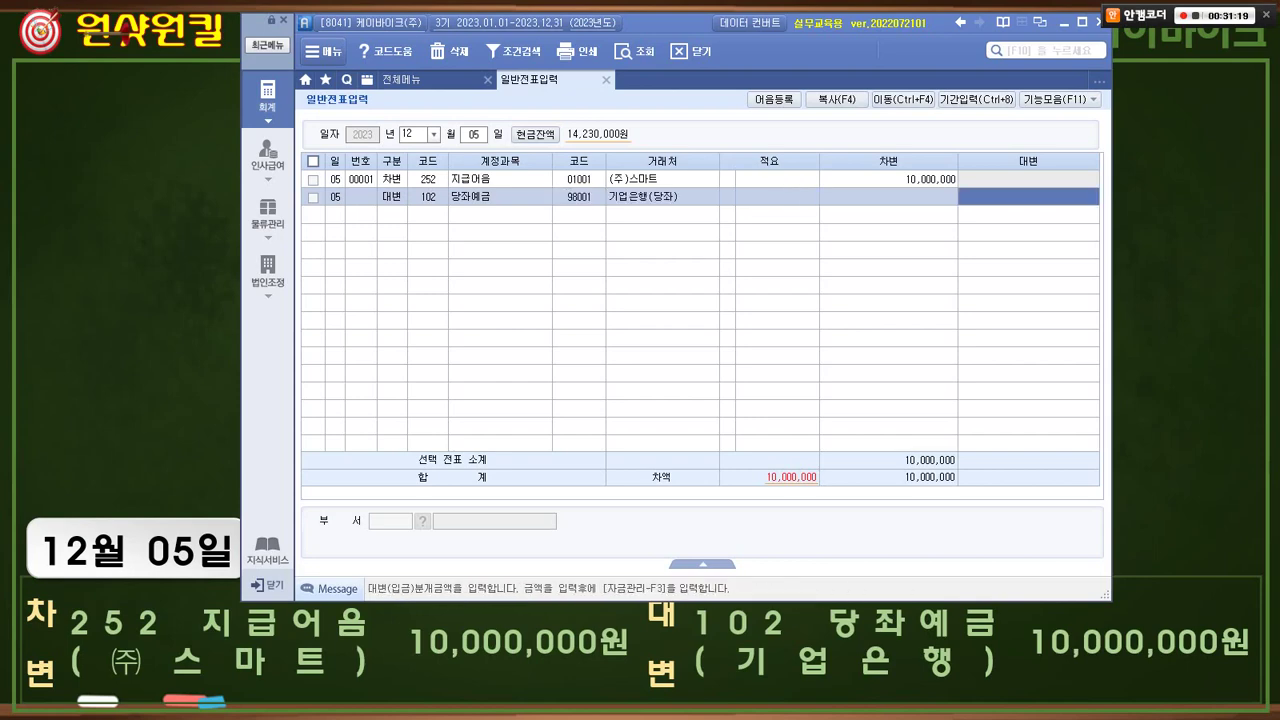
type("10000000")
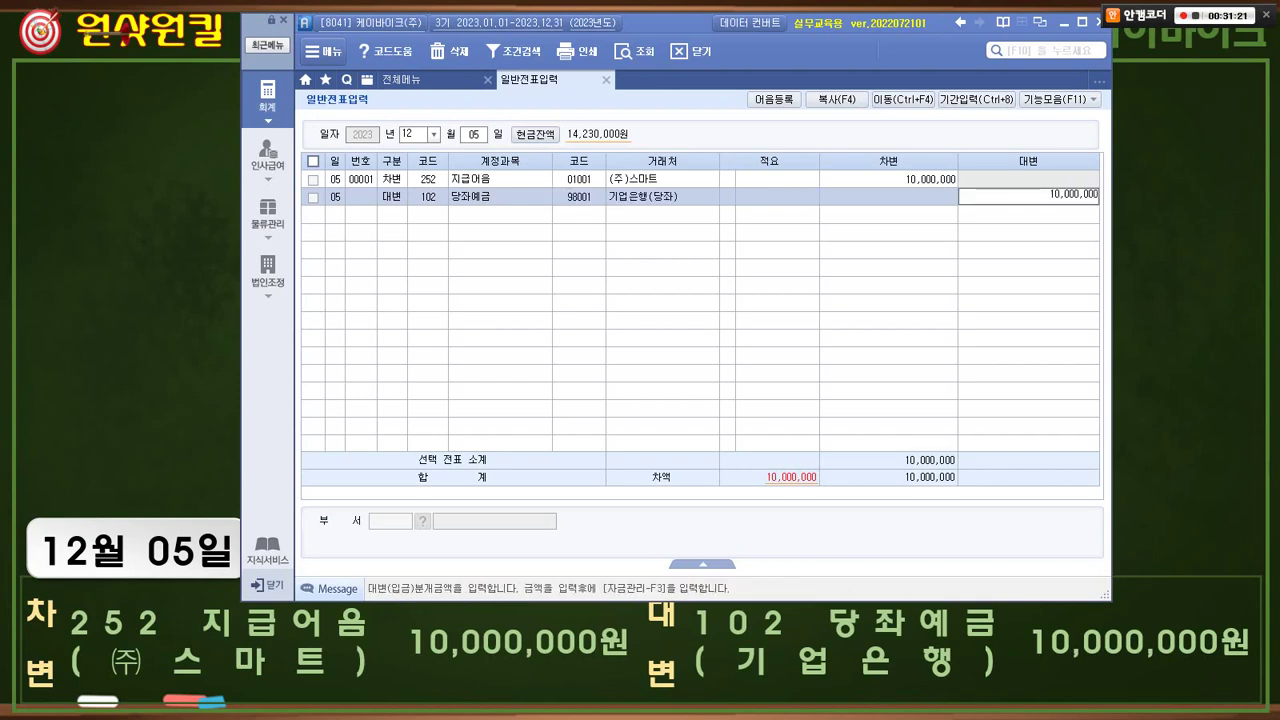
key("Return")
key("Return")
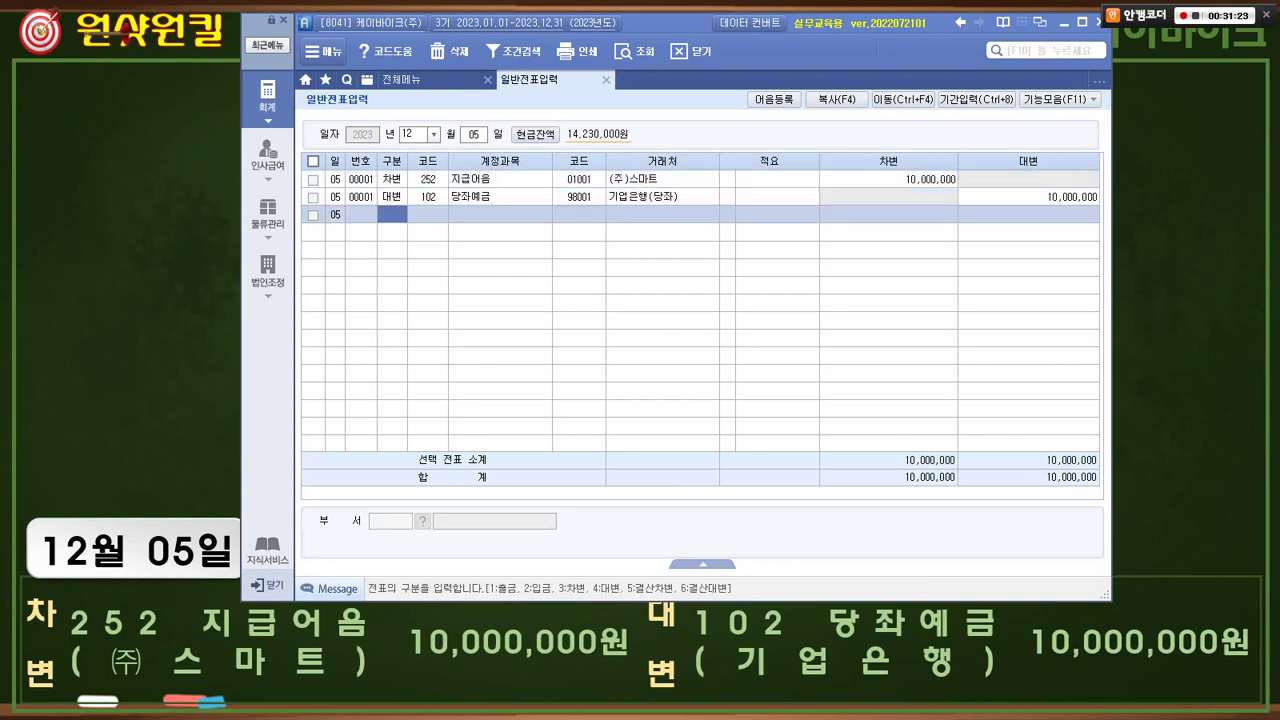
- Mark the next empty line and demonstrate starting a 대변 102 당좌예금 line
mouse_move(418, 240)
left_mouse_down()
mouse_move(378, 239)
mouse_move(385, 208)
mouse_move(393, 224)
left_mouse_up()
left_click_drag(315, 203, 1090, 200)
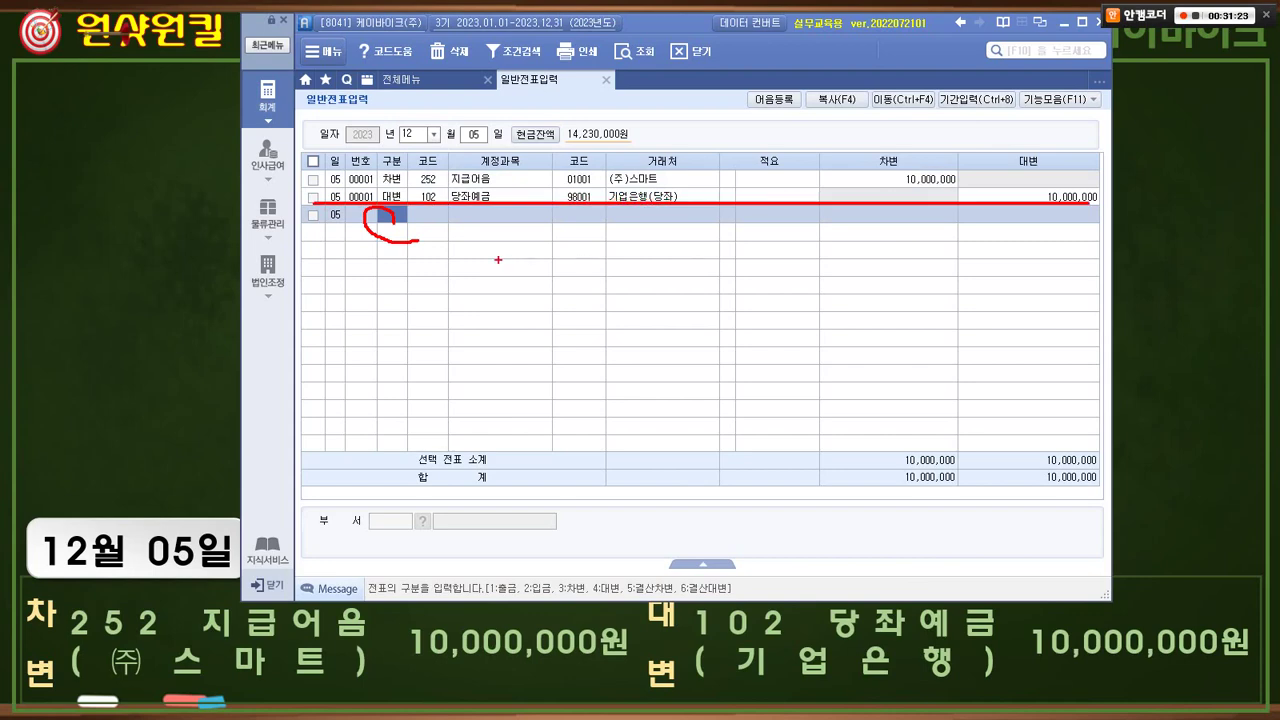
left_click_drag(415, 244, 390, 232)
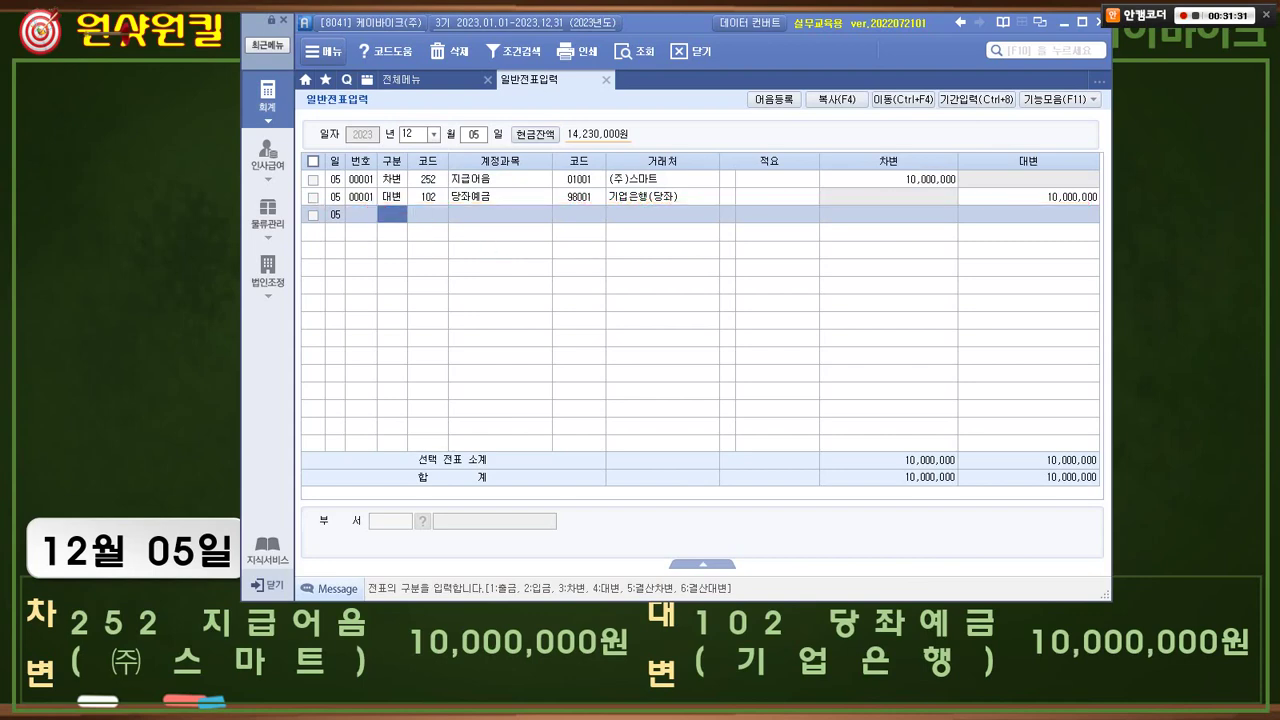
type("4")
key("Return")
type("102")
key("Return")
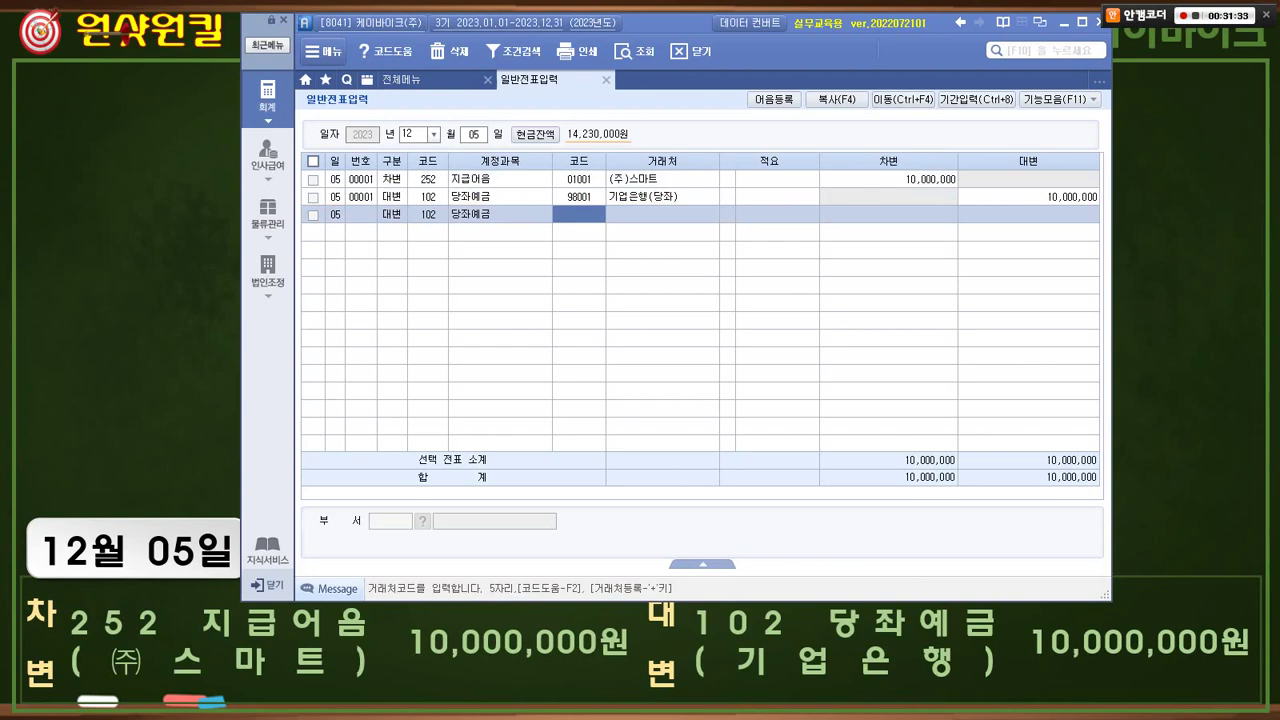
left_click_drag(845, 204, 1088, 230)
left_click_drag(386, 218, 734, 217)
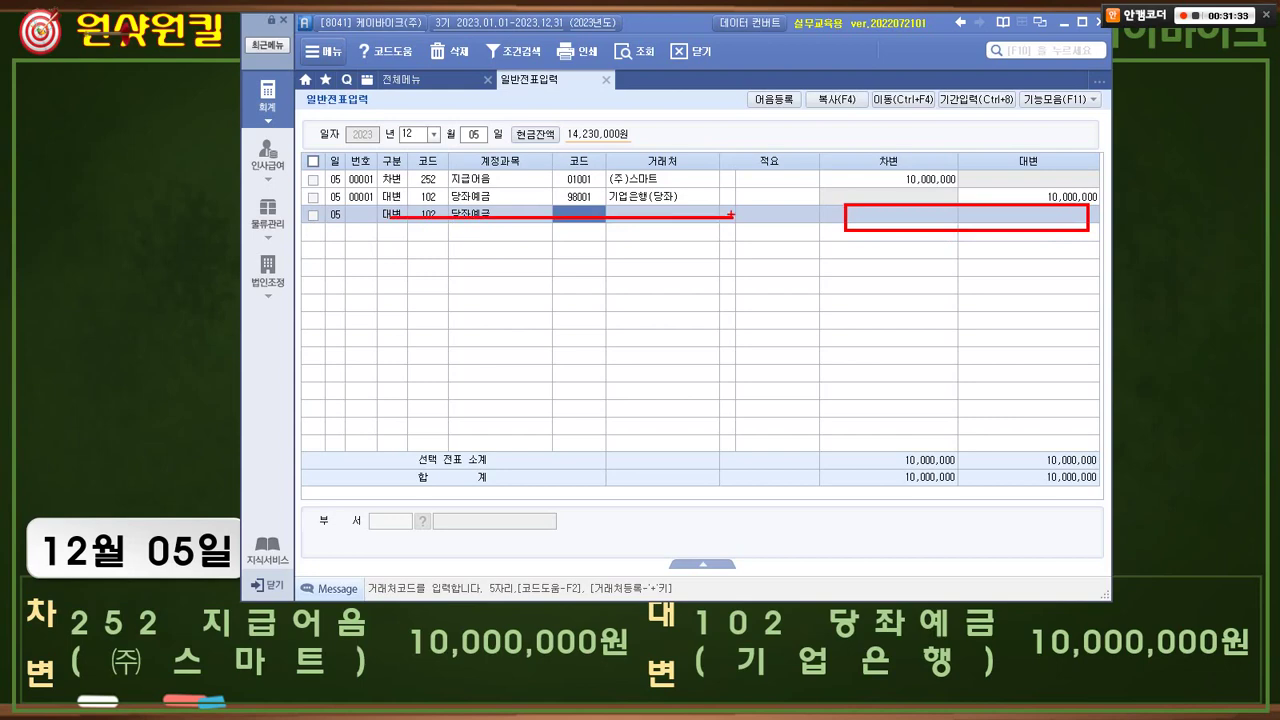
- Box the 12/05 date, the 252 지급어음 line and amounts, then clear marks and return to the slide
left_click_drag(392, 117, 502, 147)
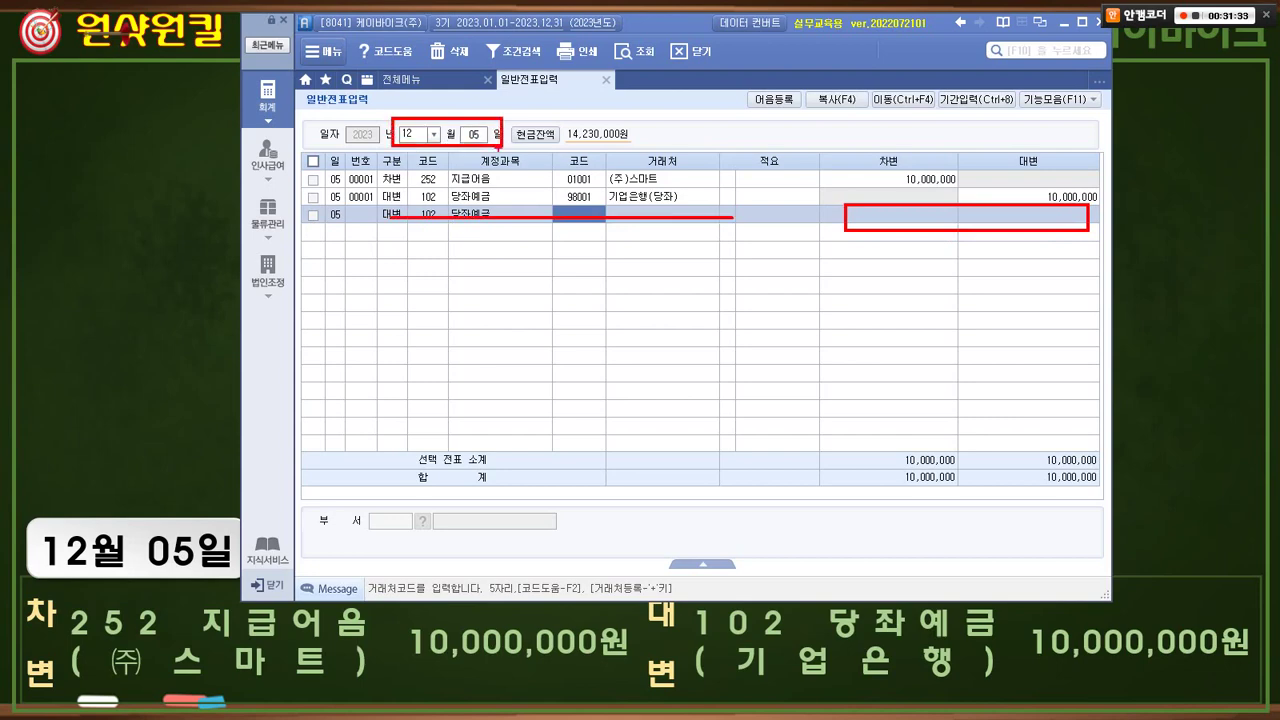
mouse_move(381, 169)
left_mouse_down()
mouse_move(470, 189)
mouse_move(666, 186)
mouse_move(380, 195)
mouse_move(686, 207)
left_mouse_up()
left_click_drag(870, 159, 1114, 196)
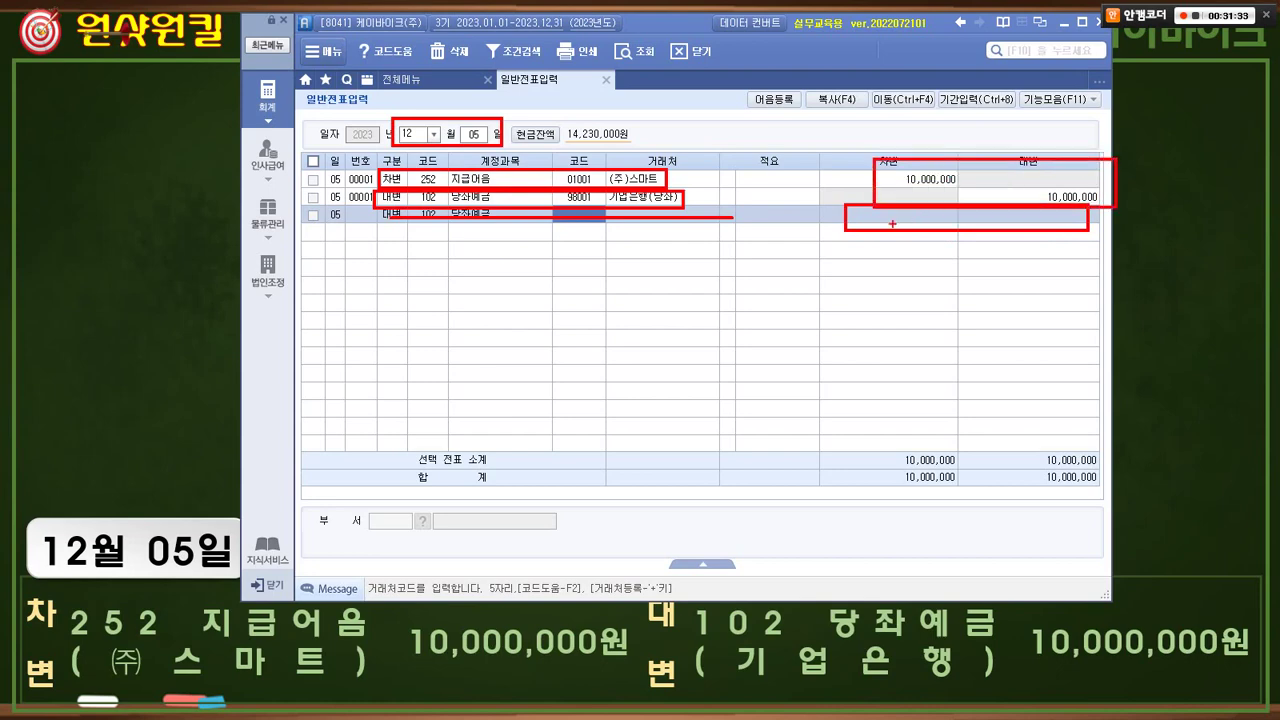
key("Escape")
key("alt+Tab")
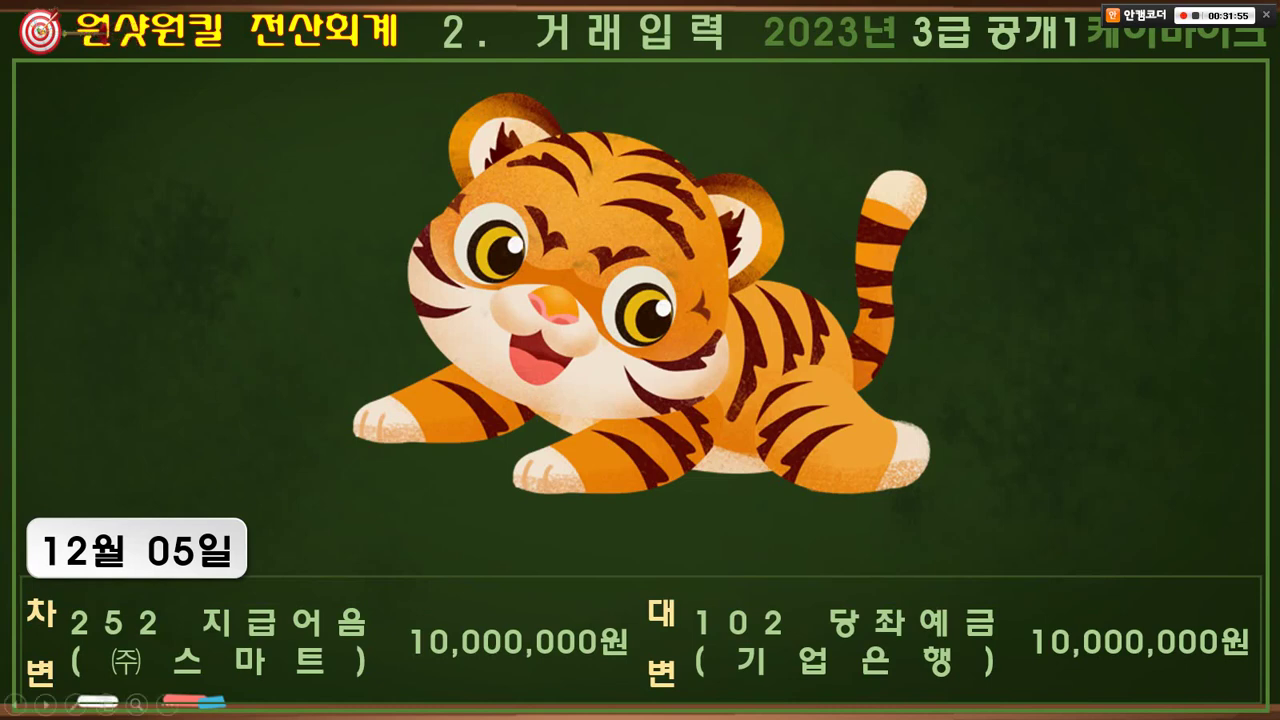
- Advance to question (3): 12월 12일 cash 4,000,000 deposited into 우리은행 정기적금
key("Right")
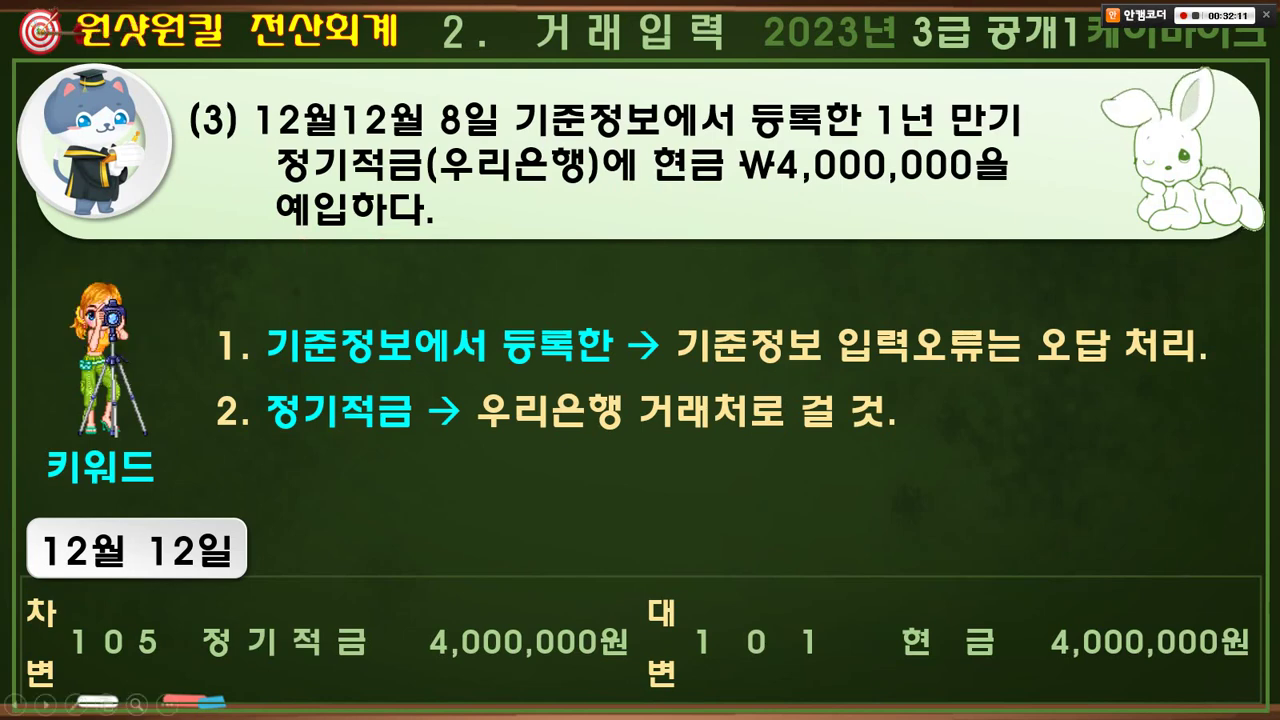
mouse_move(498, 104)
left_mouse_down()
mouse_move(458, 126)
mouse_move(498, 136)
left_mouse_up()
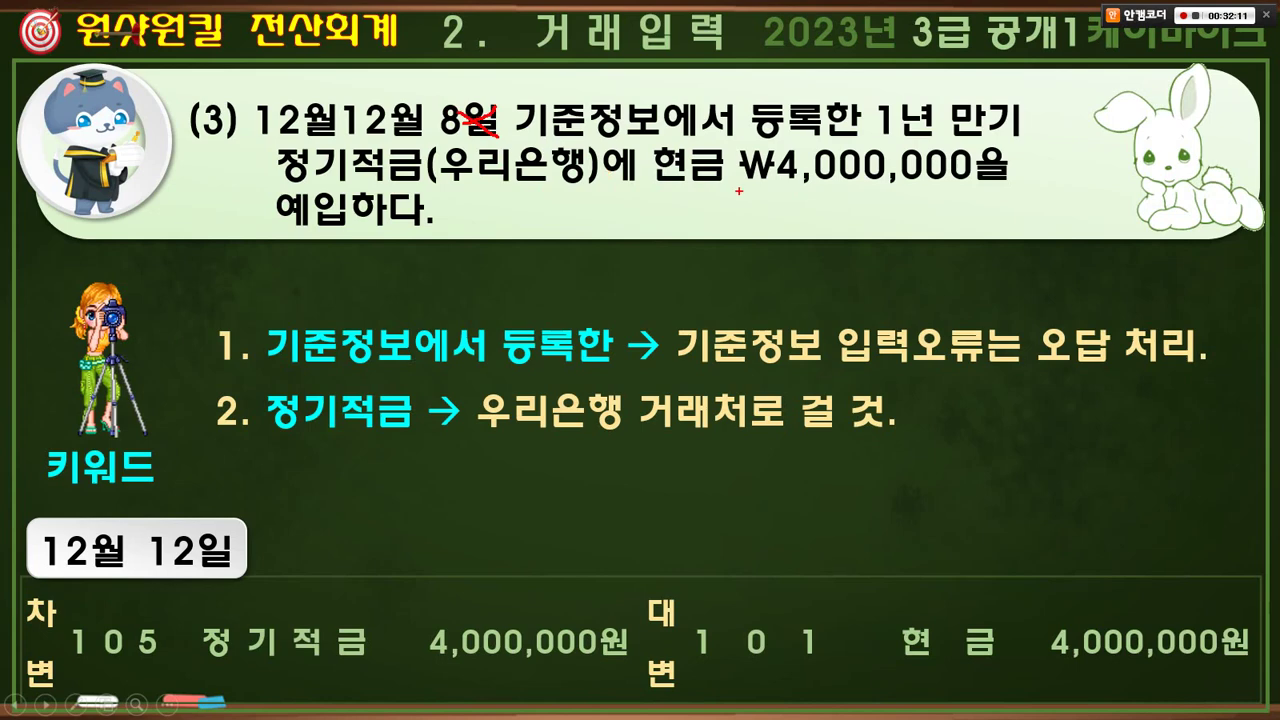
mouse_move(478, 183)
left_mouse_down()
mouse_move(385, 135)
mouse_move(446, 176)
left_mouse_up()
mouse_move(705, 148)
left_mouse_down()
mouse_move(716, 200)
mouse_move(430, 215)
mouse_move(478, 201)
left_mouse_up()
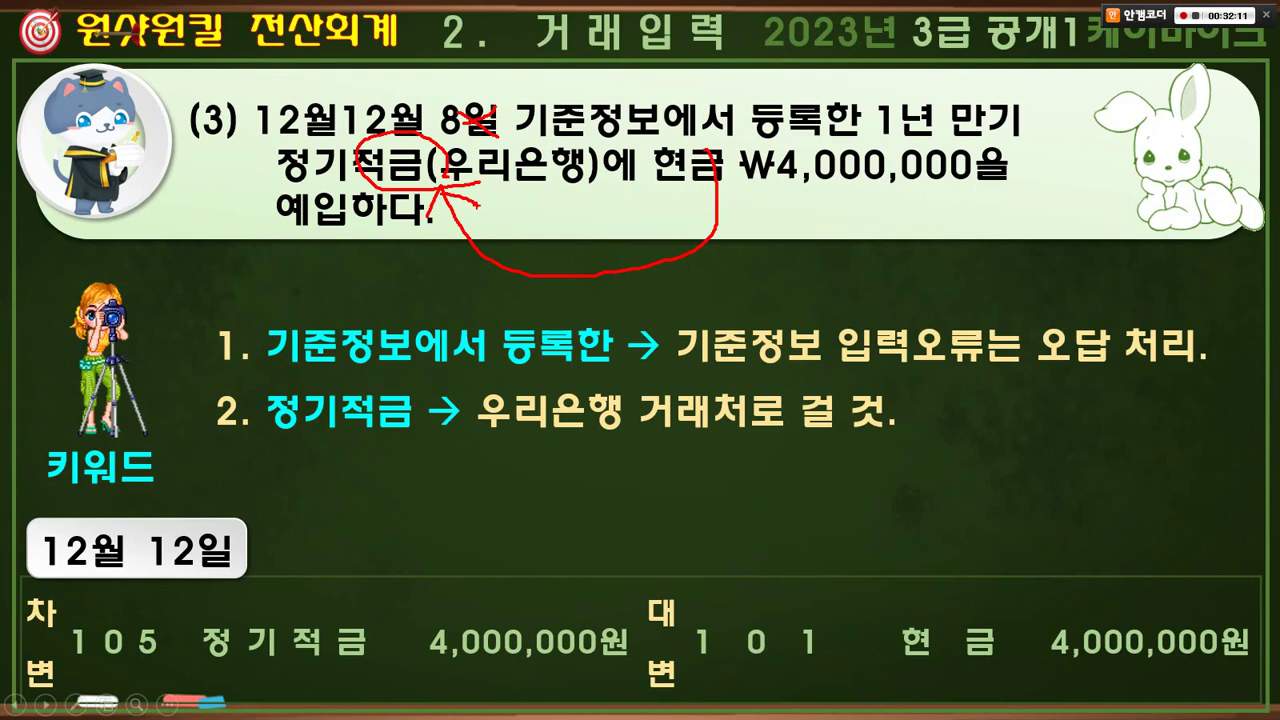
key("e")
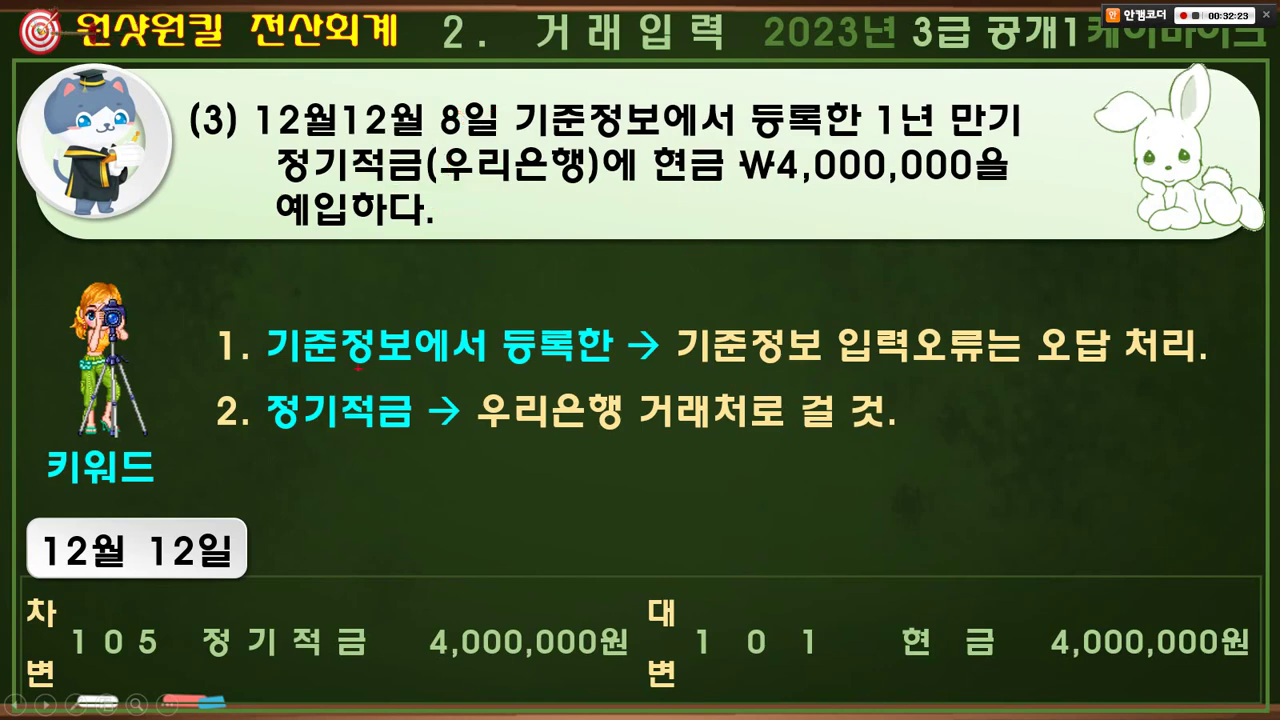
left_click_drag(300, 369, 1198, 366)
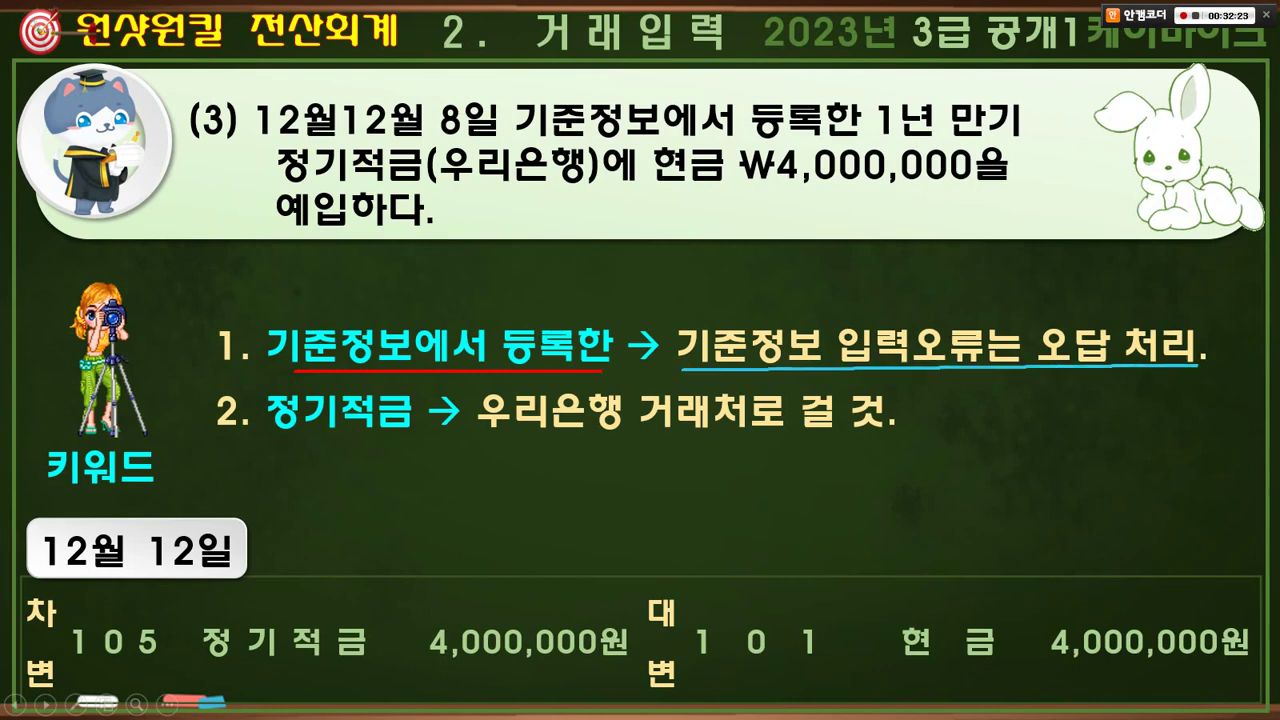
left_click_drag(675, 311, 1168, 364)
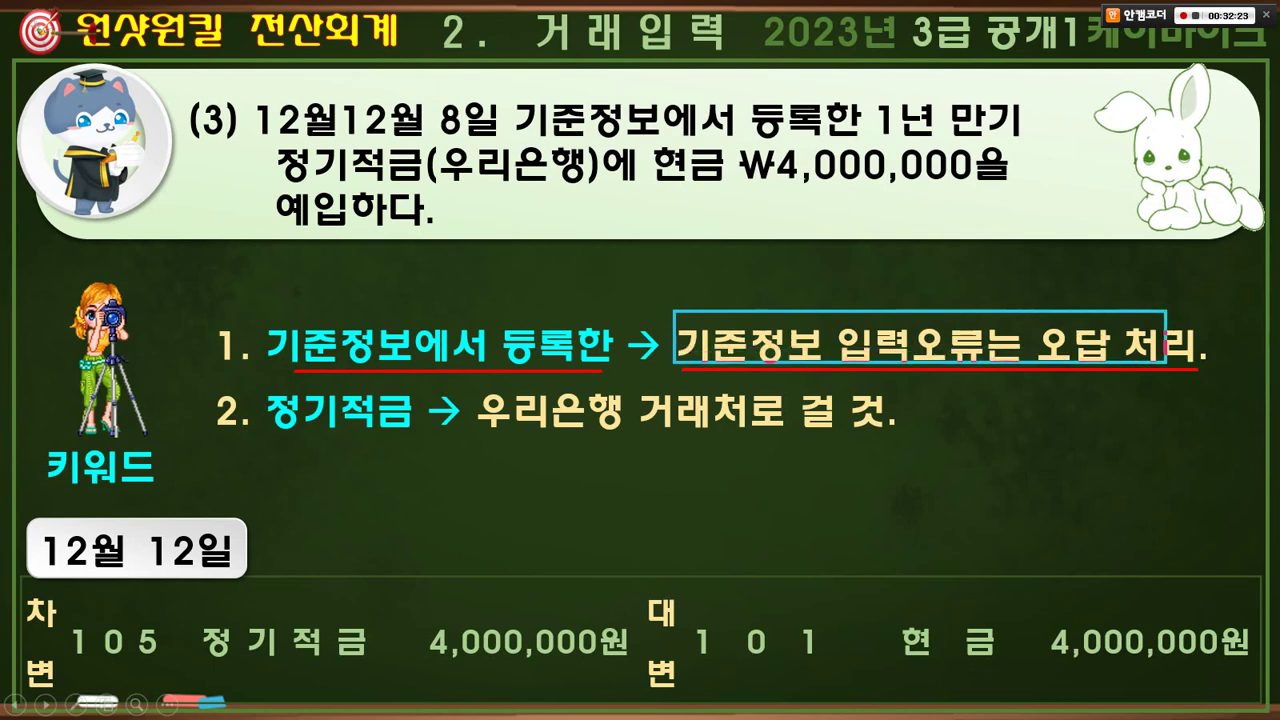
left_click_drag(290, 183, 446, 185)
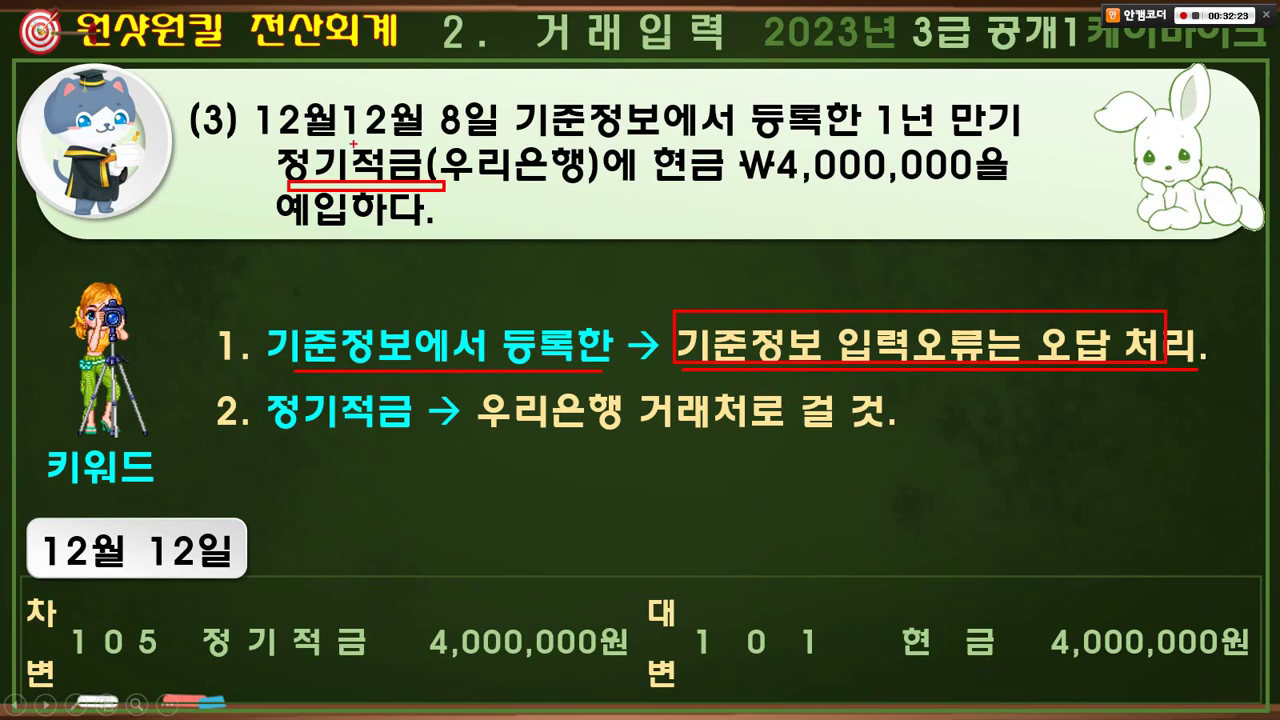
left_click_drag(353, 144, 364, 170)
mouse_move(354, 176)
left_mouse_down()
mouse_move(400, 188)
mouse_move(492, 170)
left_mouse_up()
left_click_drag(666, 186, 974, 185)
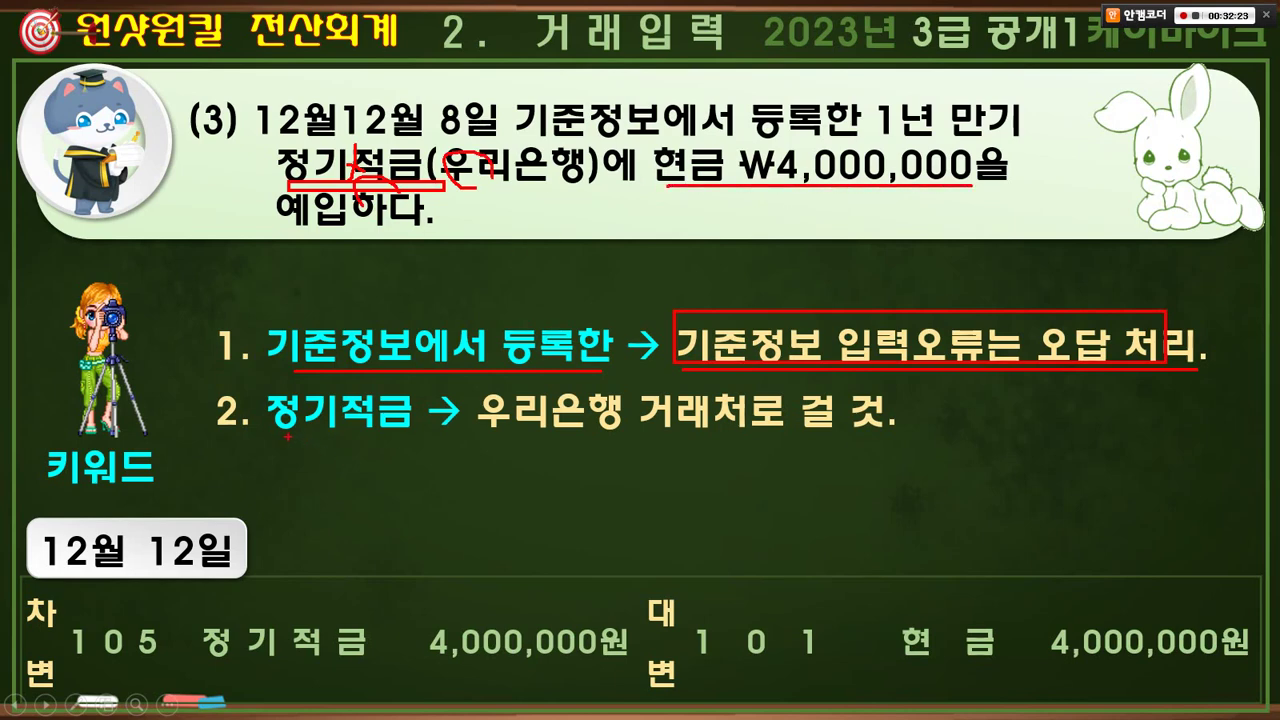
left_click_drag(287, 436, 398, 436)
left_click_drag(486, 438, 879, 426)
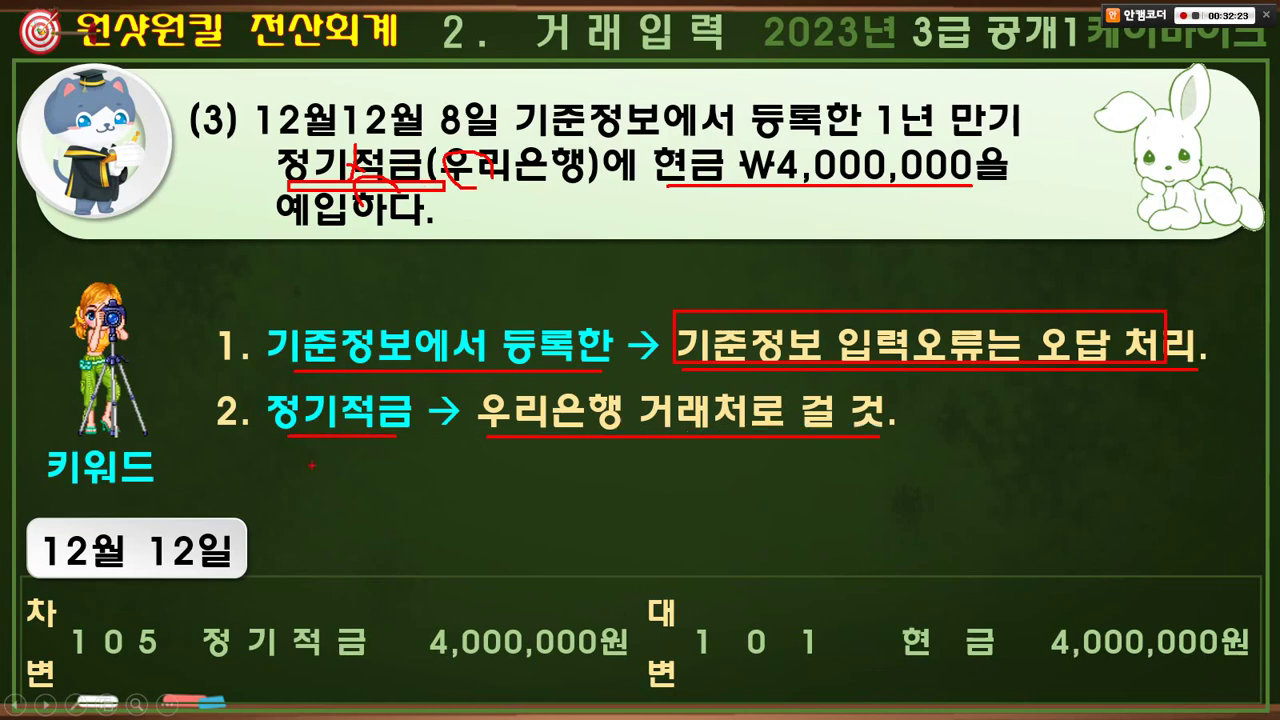
left_click_drag(214, 651, 218, 686)
mouse_move(350, 652)
left_mouse_down()
mouse_move(346, 683)
mouse_move(330, 655)
mouse_move(532, 444)
mouse_move(496, 445)
mouse_move(560, 432)
left_mouse_up()
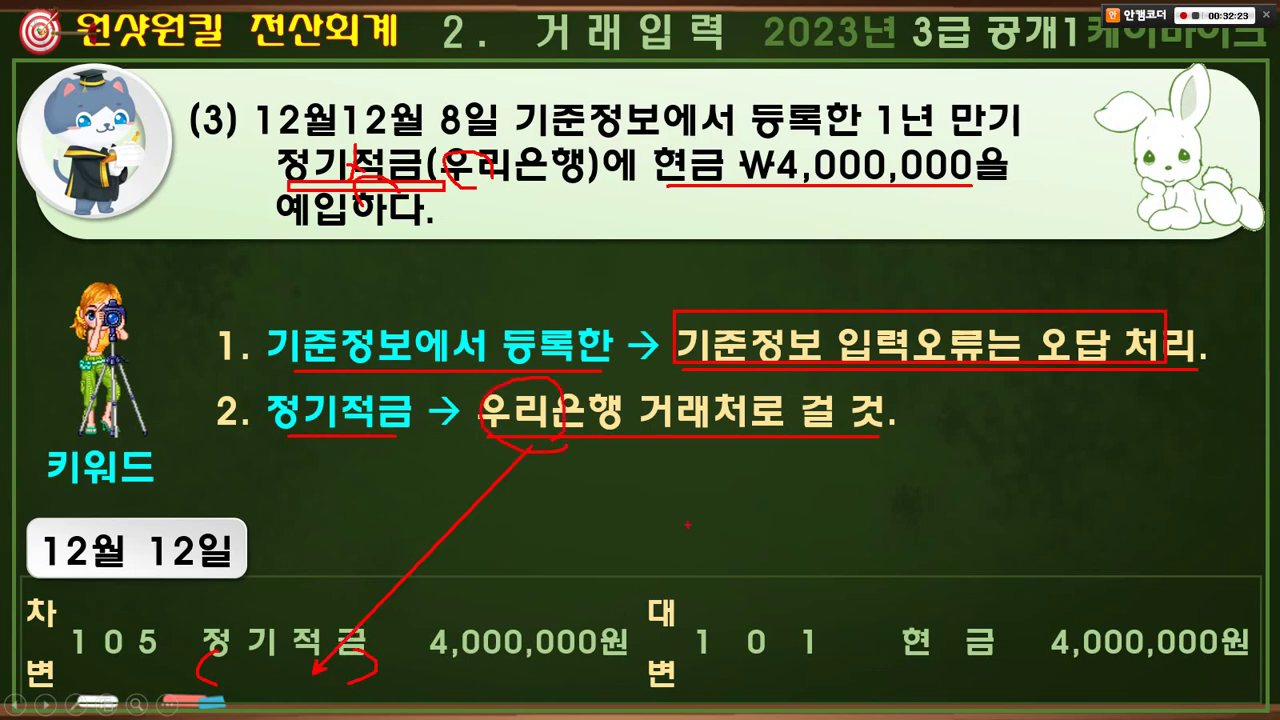
left_click_drag(701, 542, 632, 705)
left_click_drag(870, 522, 870, 660)
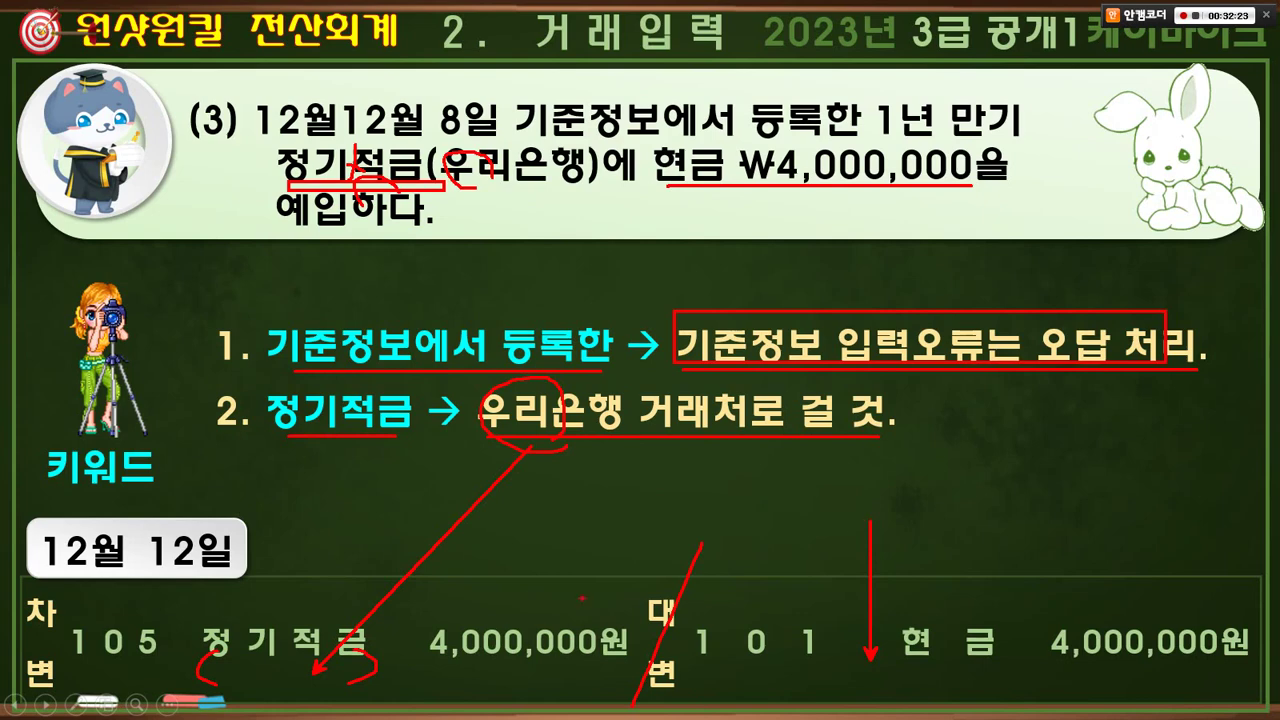
mouse_move(330, 184)
left_mouse_down()
mouse_move(300, 180)
mouse_move(330, 160)
left_mouse_up()
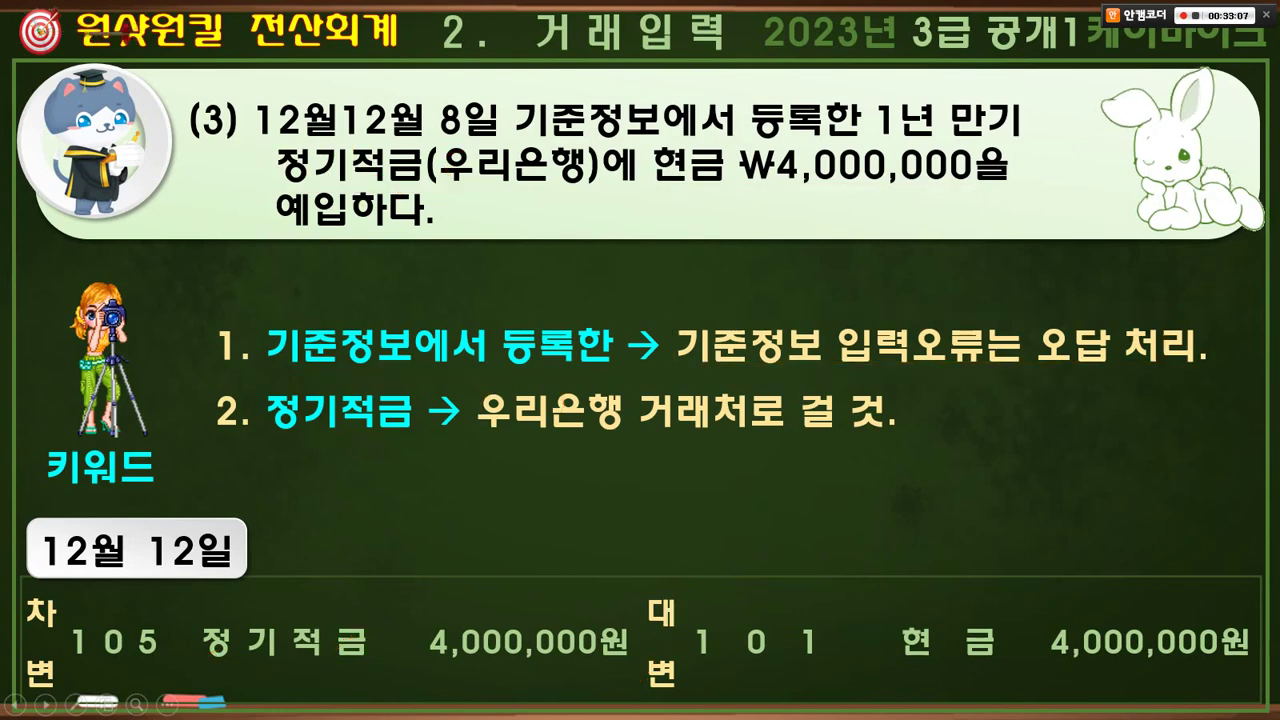
- In 일반전표입력, set the entry day to 12 and start a 차변 line
key("alt+Tab")
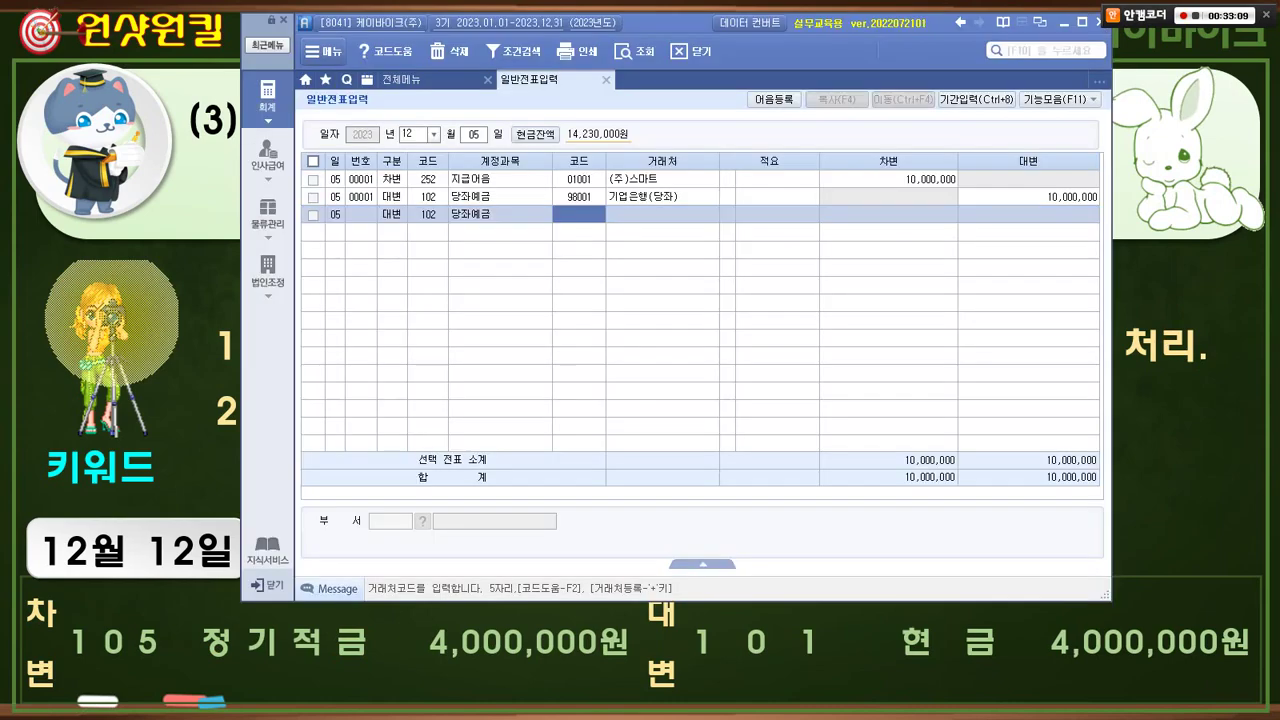
left_click(474, 134)
type("12")
key("Return")
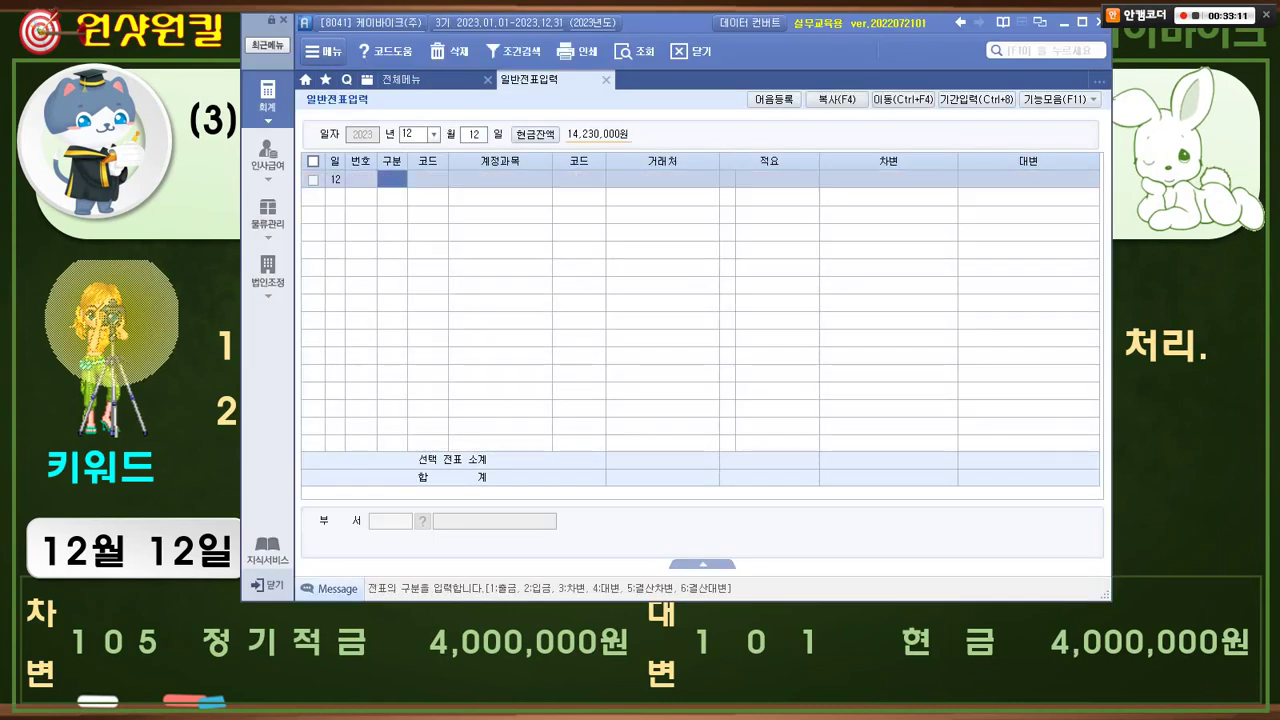
key("alt+Tab")
key("alt+Tab")
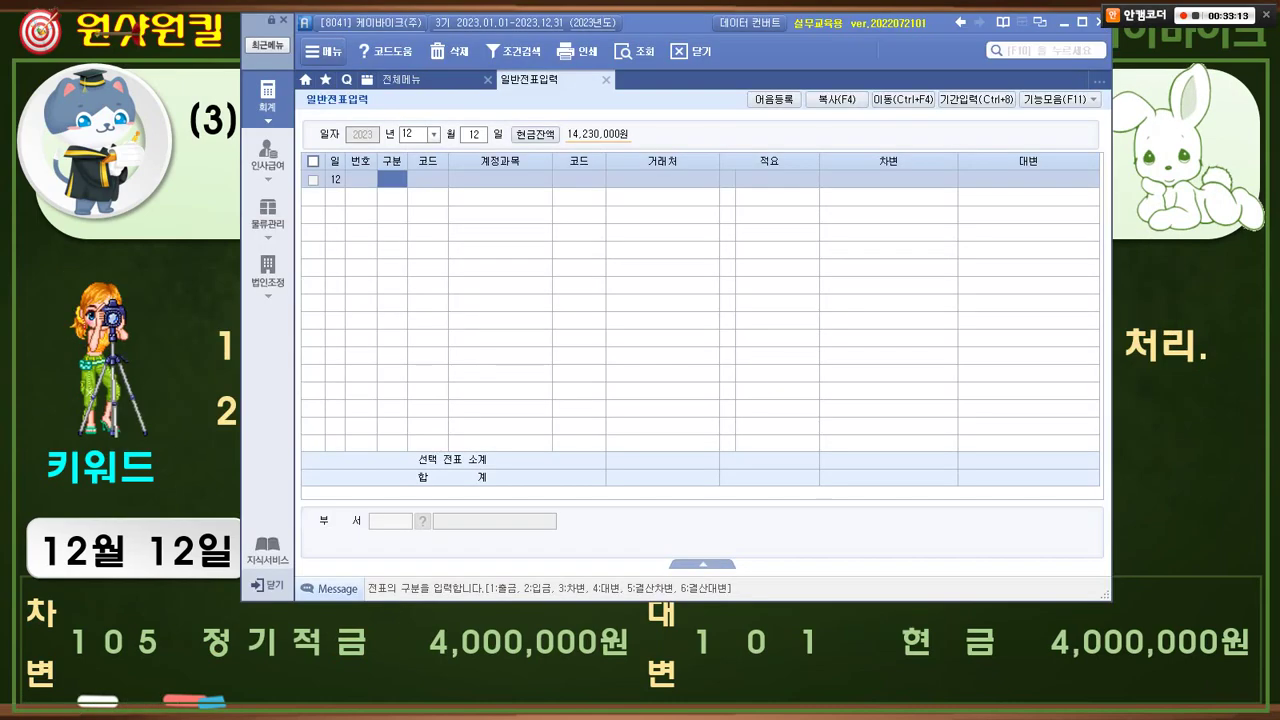
type("3")
key("Return")
- Debit 105 정기적금 with partner 98100 우리은행(정기적금) for 4,000,000
type("정기")
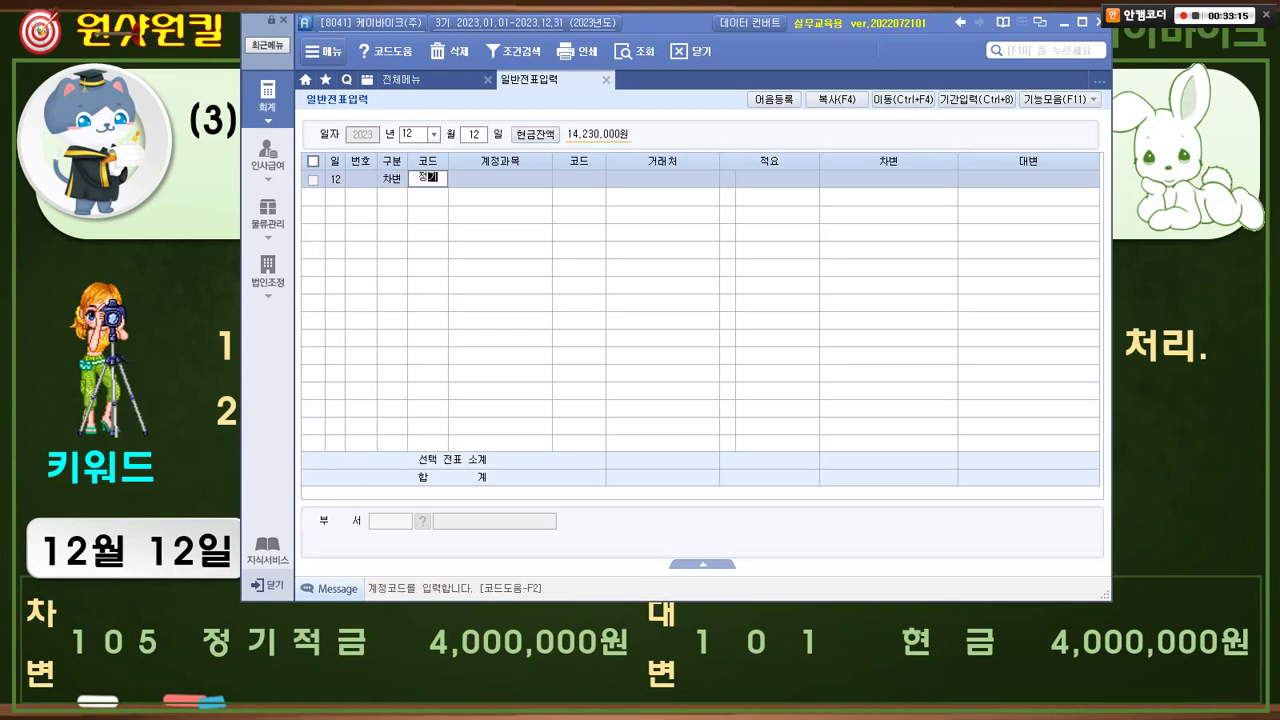
key("Return")
key("Down")
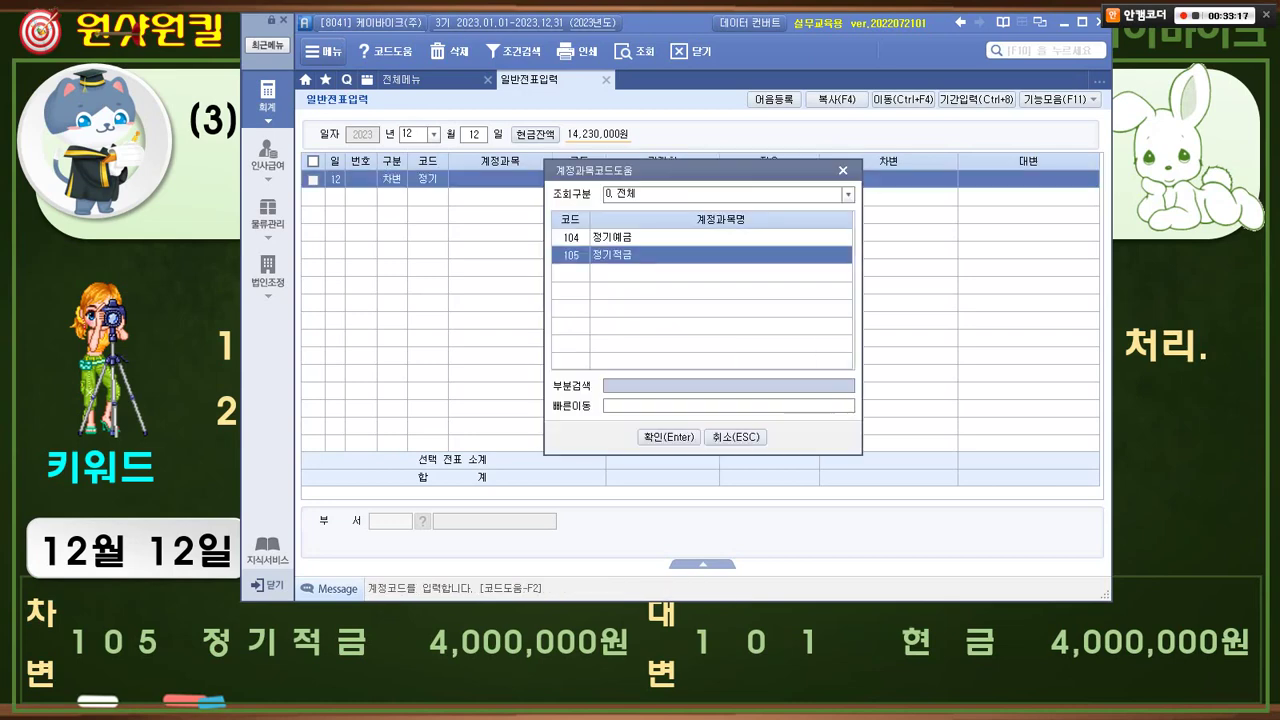
key("Return")
type("우리")
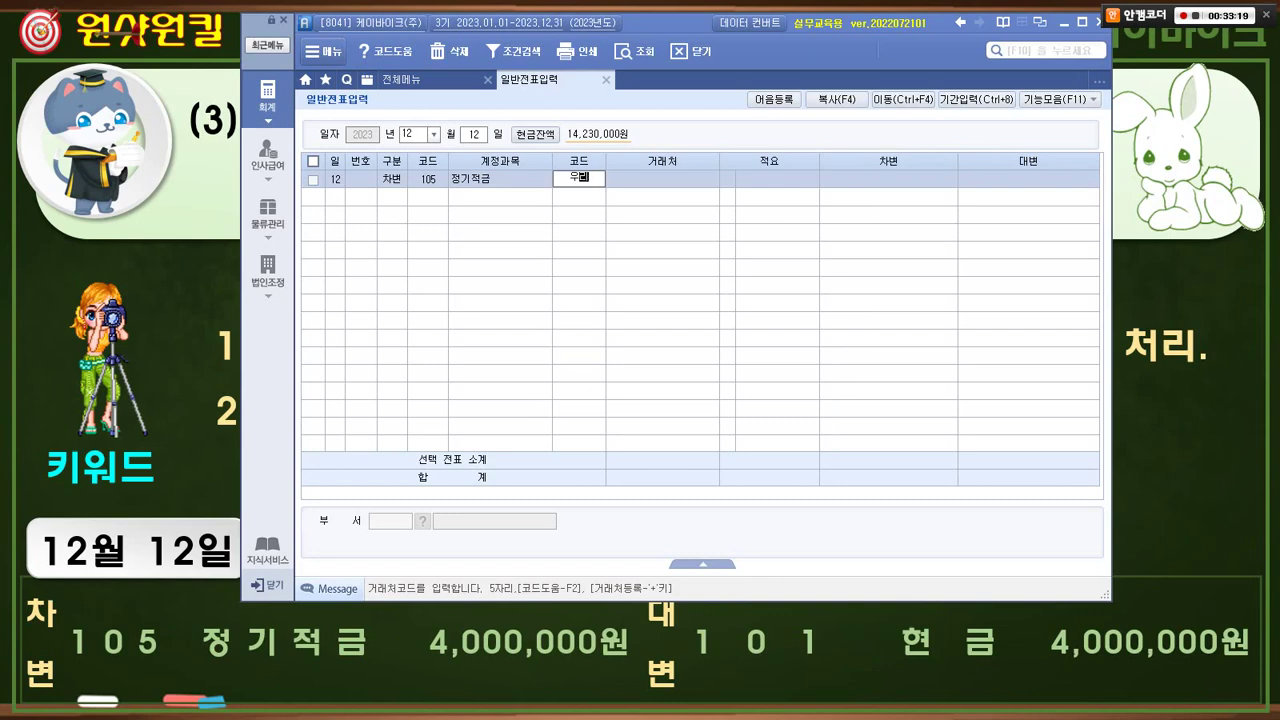
key("Return")
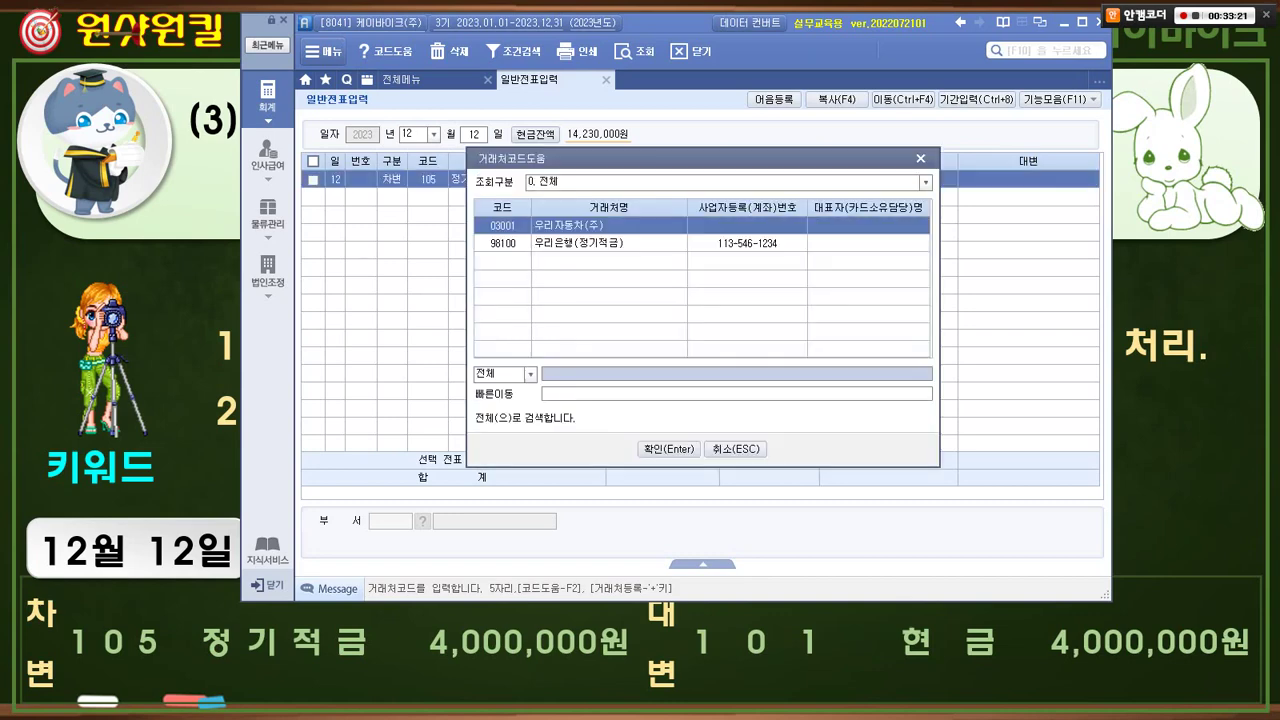
key("Down")
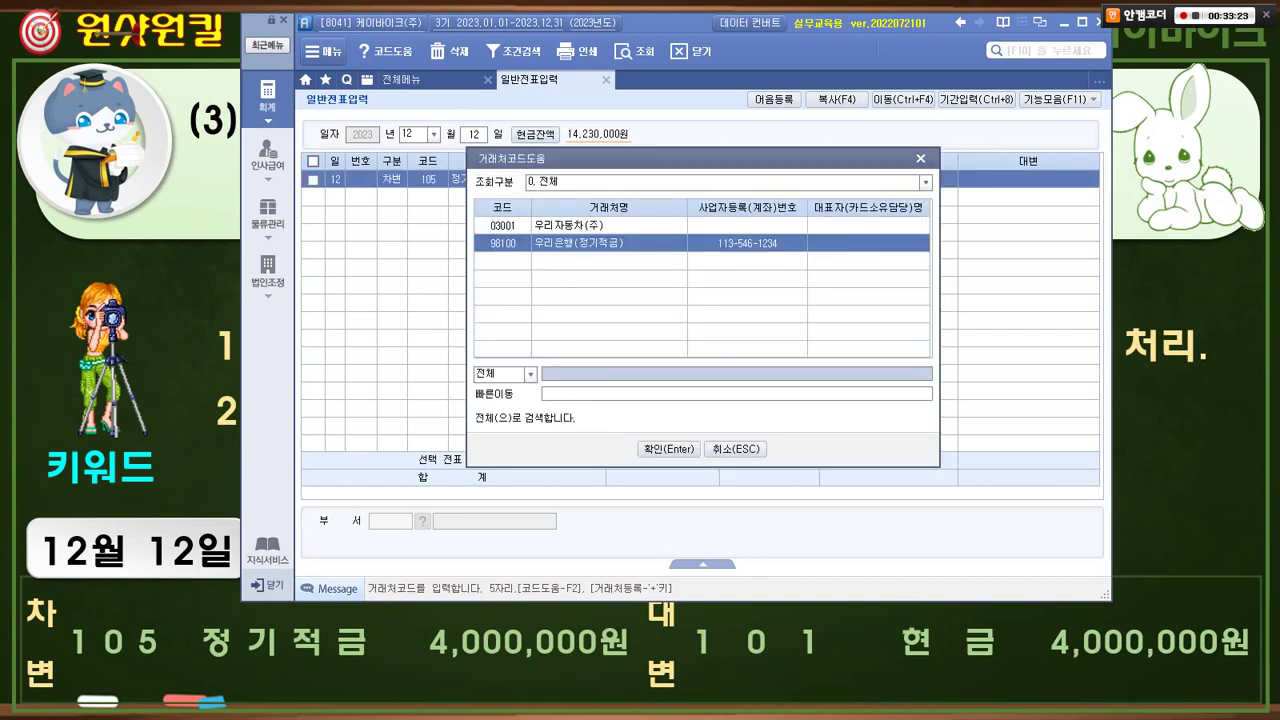
key("Return")
key("Return")
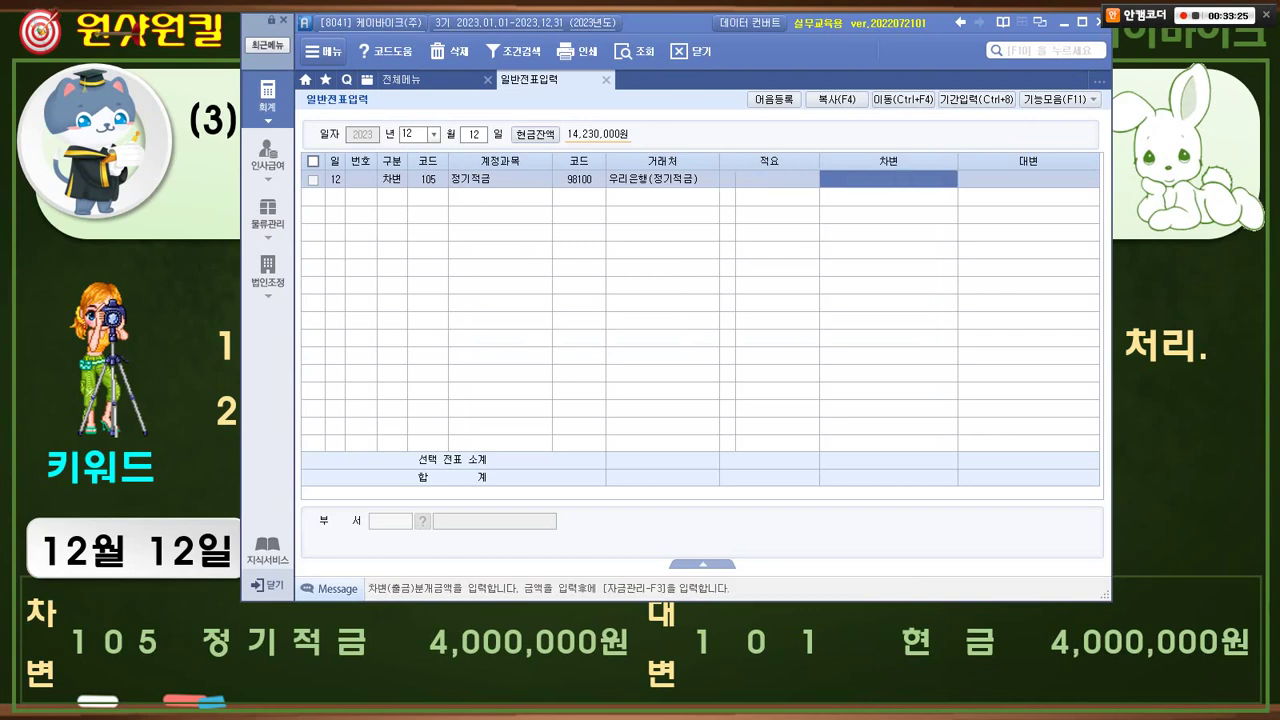
type("4000000")
key("Return")
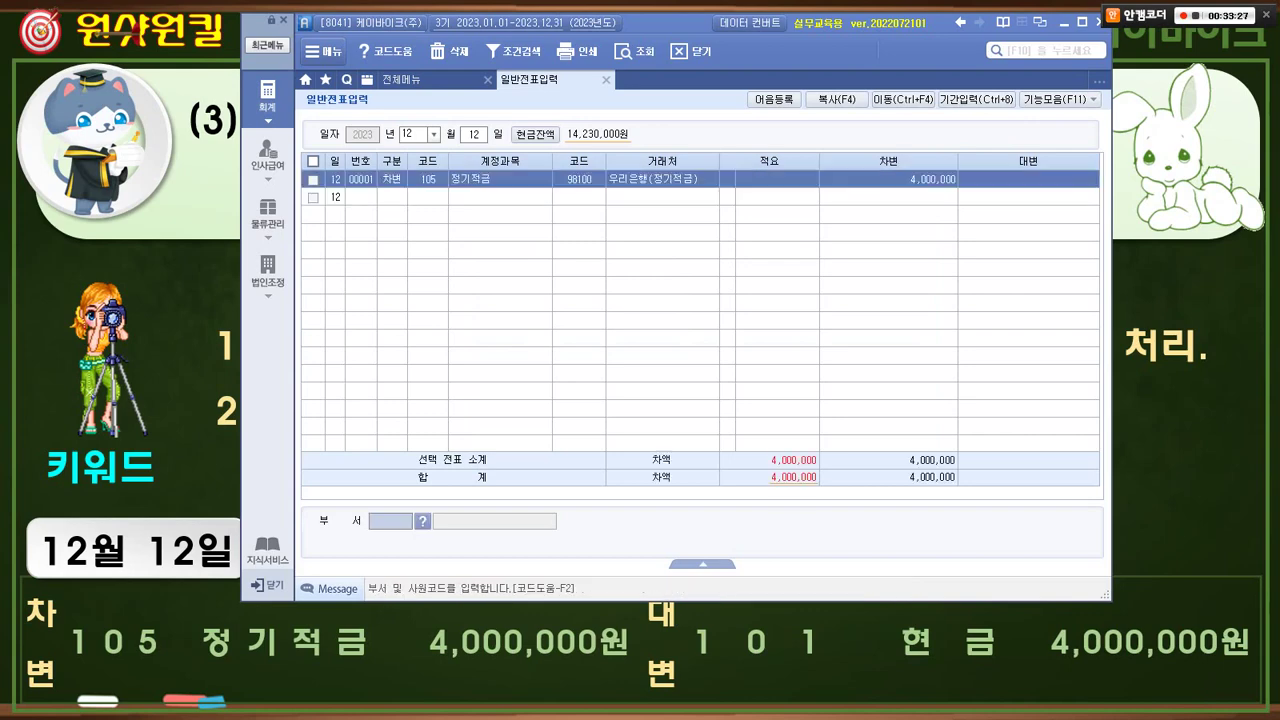
- Add a 대변 line to 101 현금 for 4,000,000 so the voucher balances
type("4")
key("Return")
type("101")
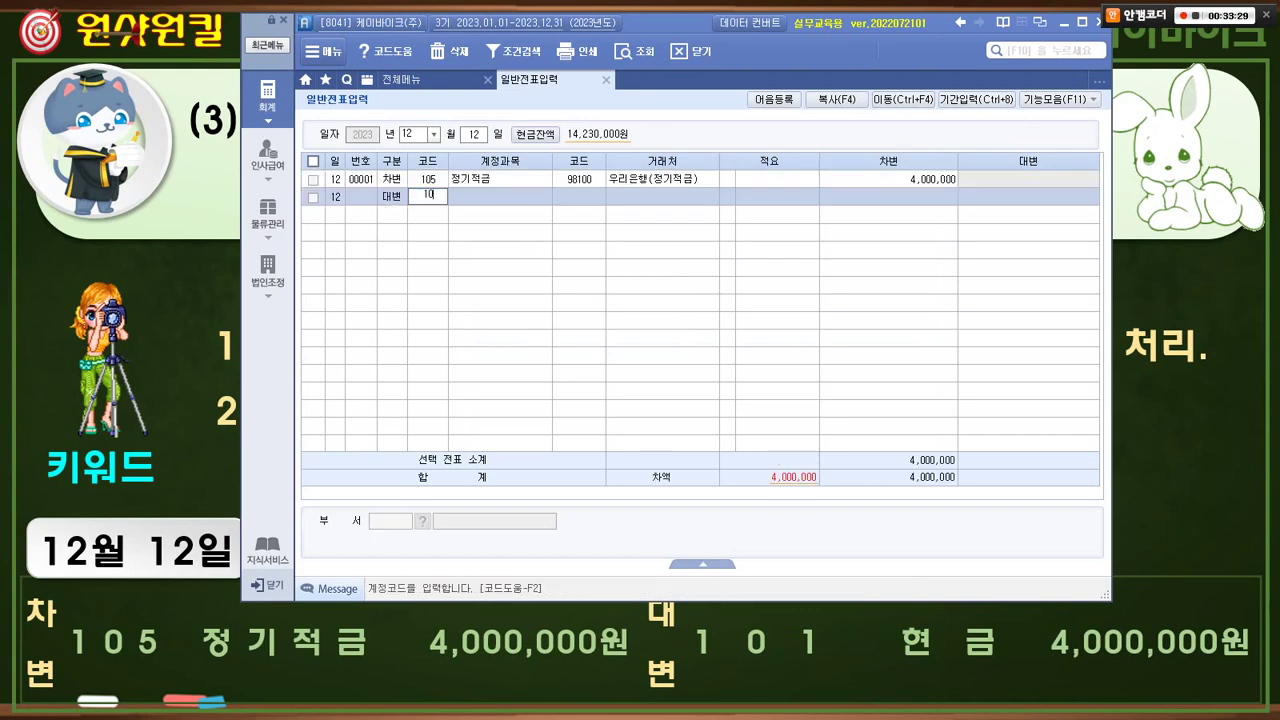
key("Return")
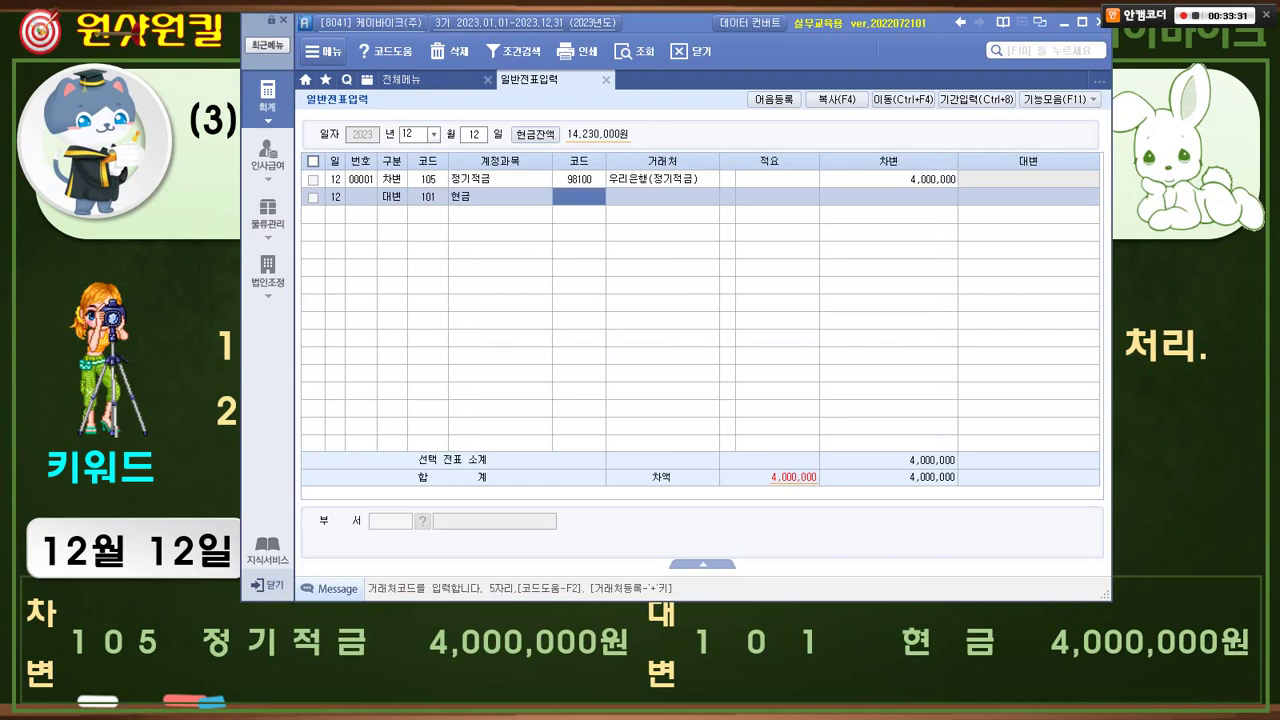
key("Return")
key("Return")
key("Return")
key("Return")
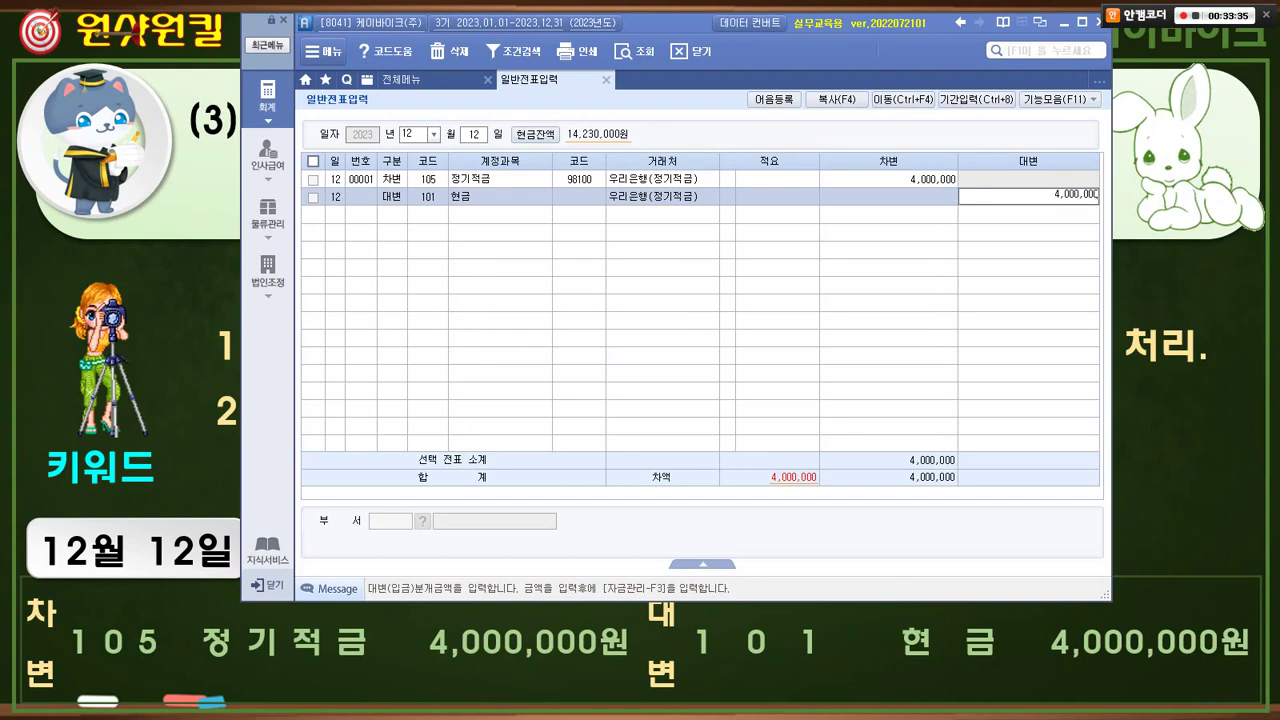
key("Return")
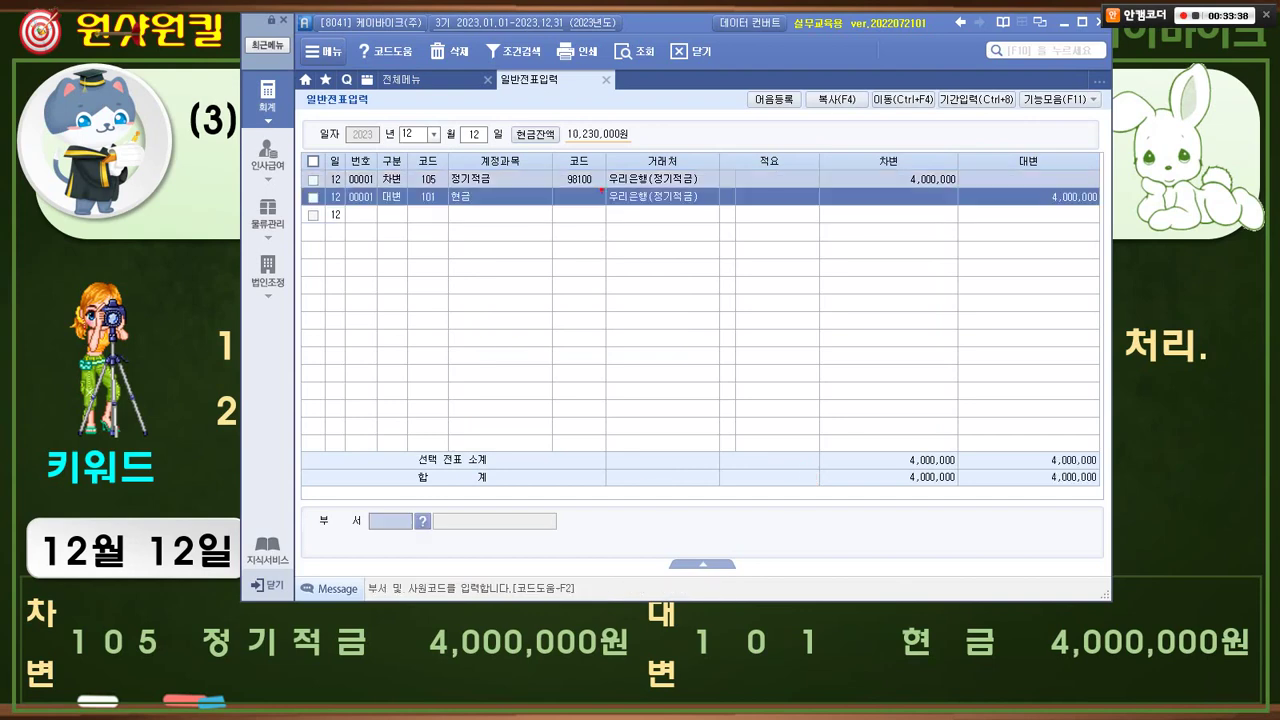
mouse_move(575, 188)
left_mouse_down()
mouse_move(556, 180)
mouse_move(594, 160)
mouse_move(600, 186)
mouse_move(650, 170)
mouse_move(645, 190)
mouse_move(584, 208)
mouse_move(600, 214)
mouse_move(552, 214)
mouse_move(585, 187)
mouse_move(565, 227)
left_mouse_up()
- Clear the trading partner from the 101 현금 credit line
left_click_drag(576, 200, 598, 237)
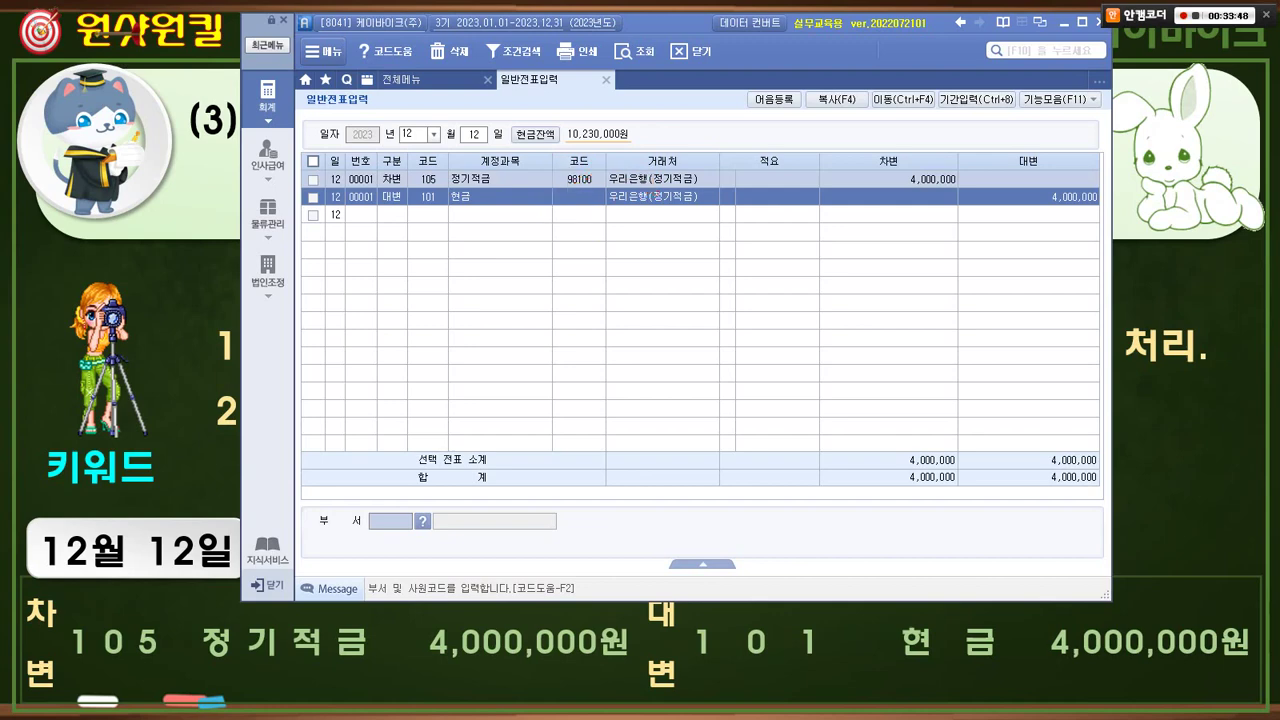
left_click(662, 197)
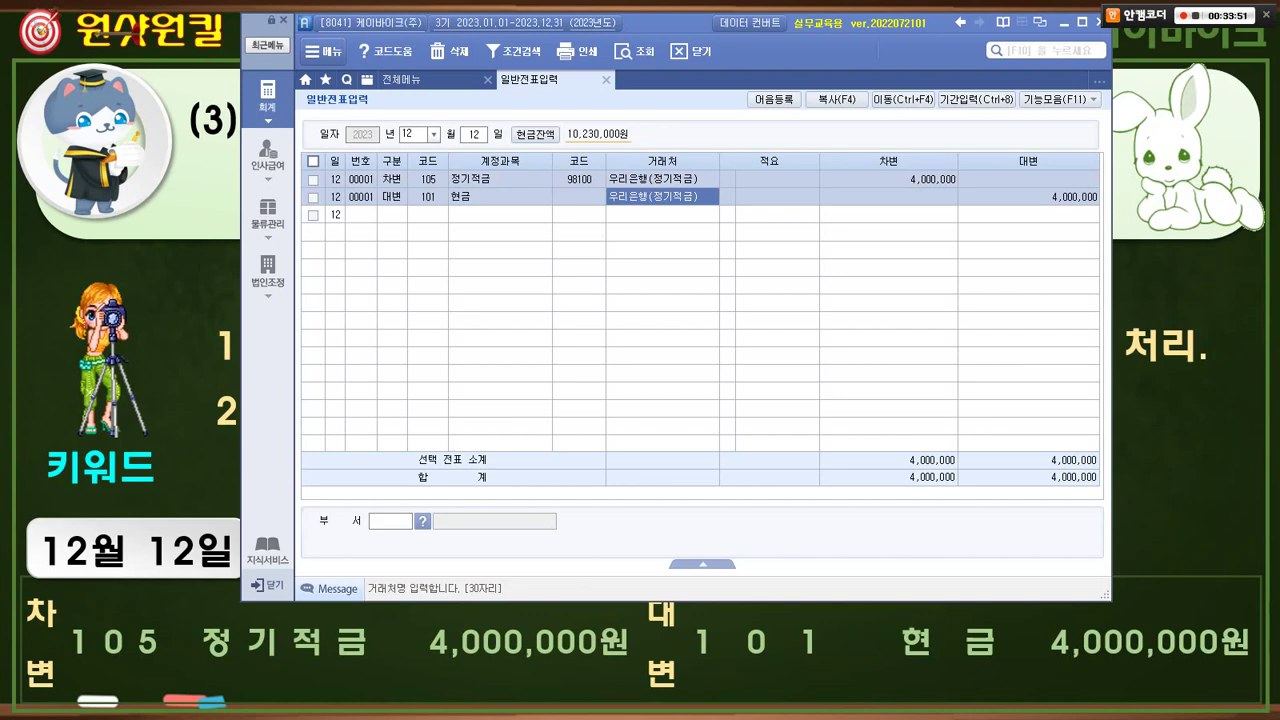
key("BackSpace")
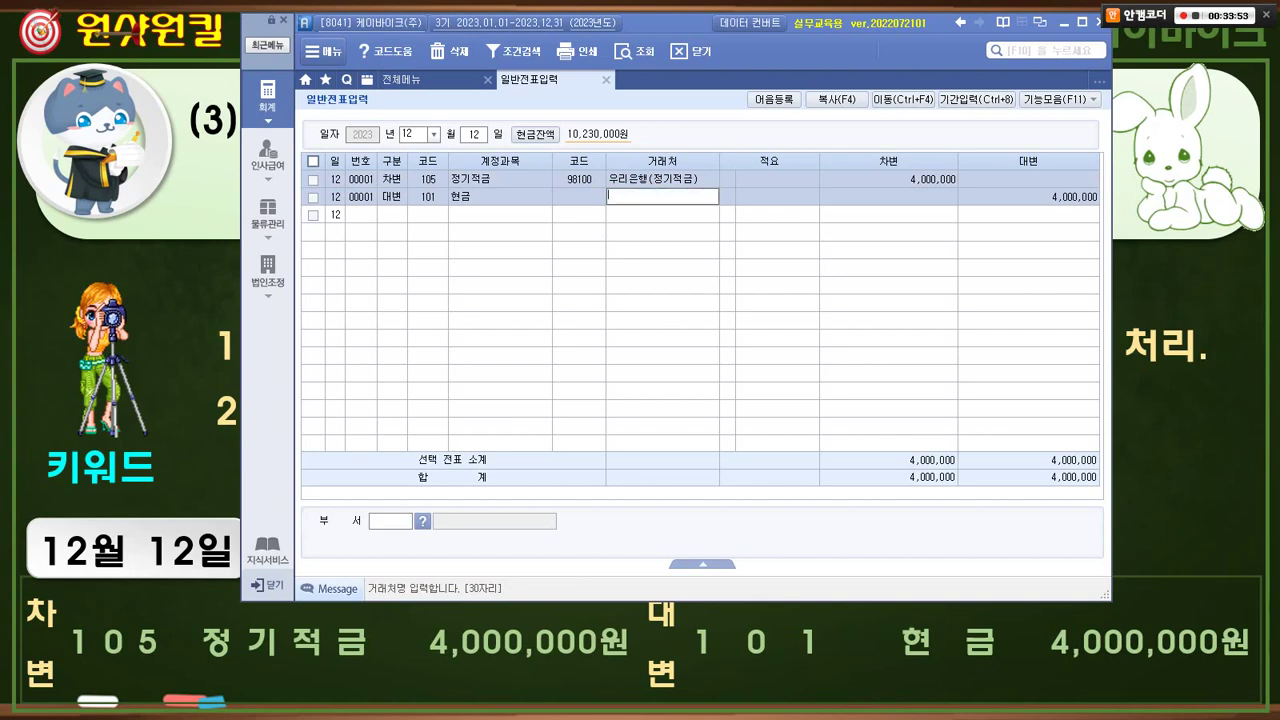
key("Return")
key("Return")
key("Return")
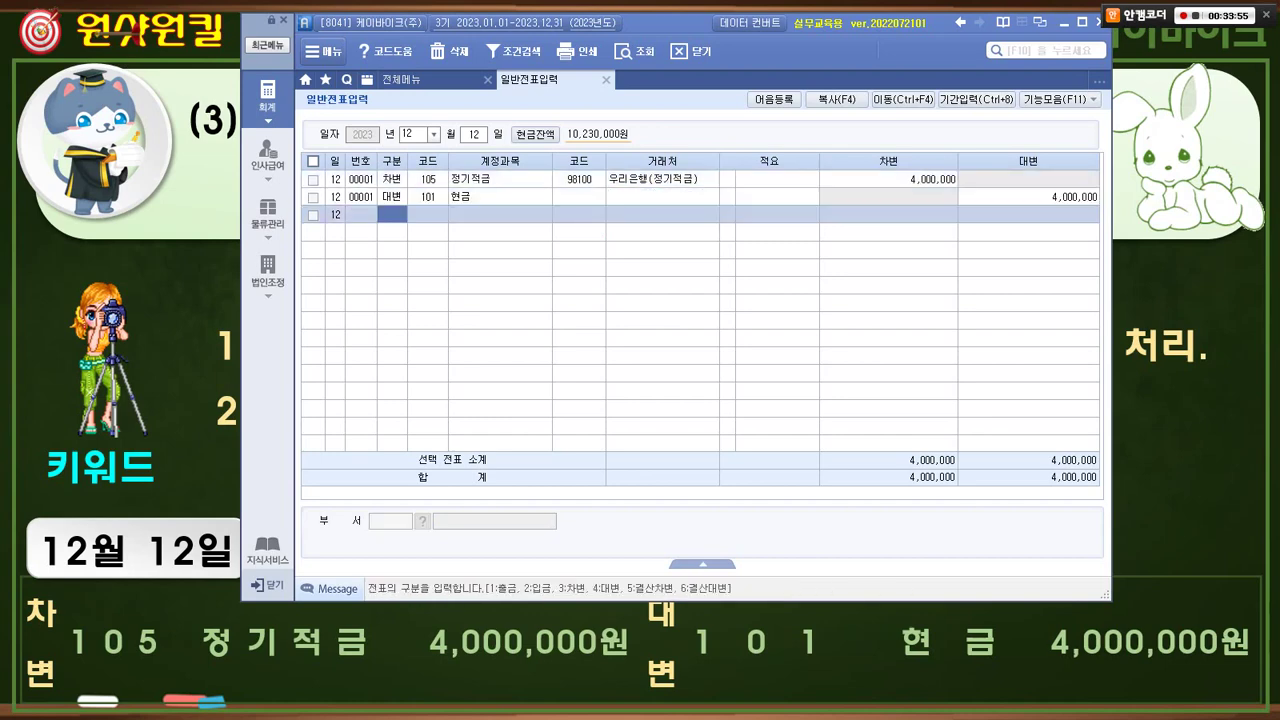
- Mark the finished entries, hide the voucher window and advance to the next lecture slide
mouse_move(428, 232)
left_mouse_down()
mouse_move(400, 238)
mouse_move(414, 245)
left_mouse_up()
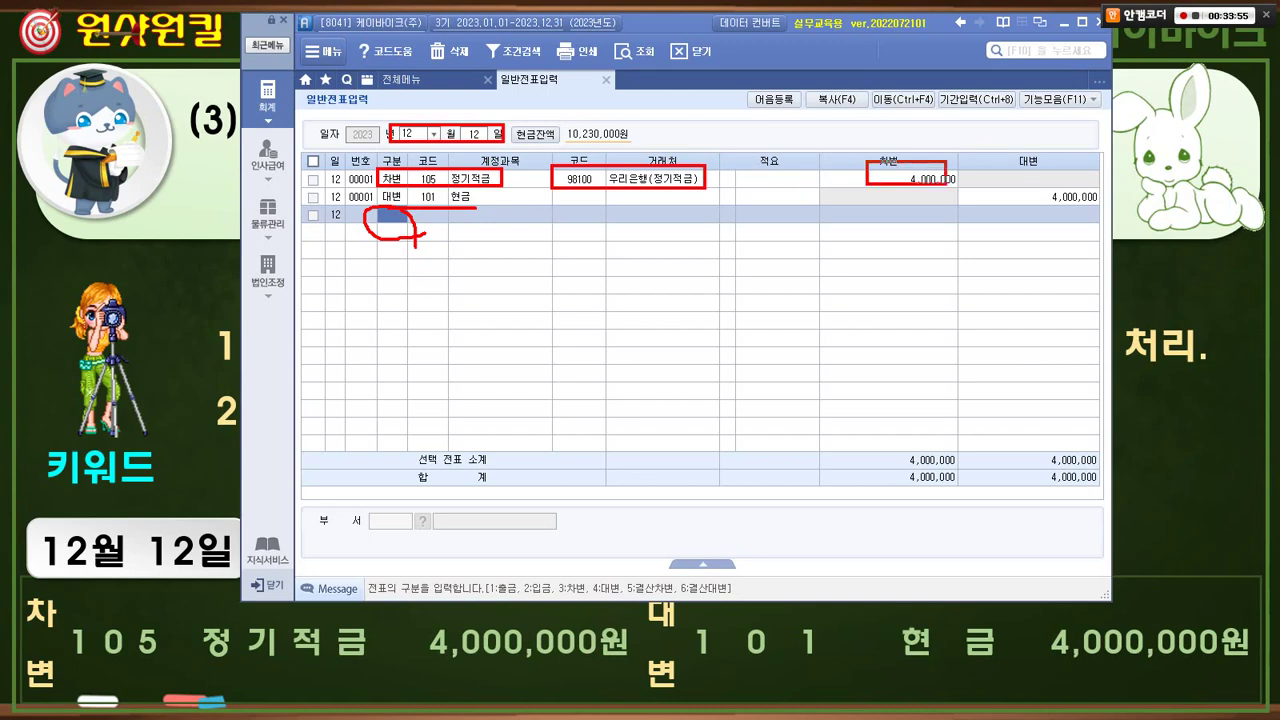
left_click_drag(946, 185, 1105, 212)
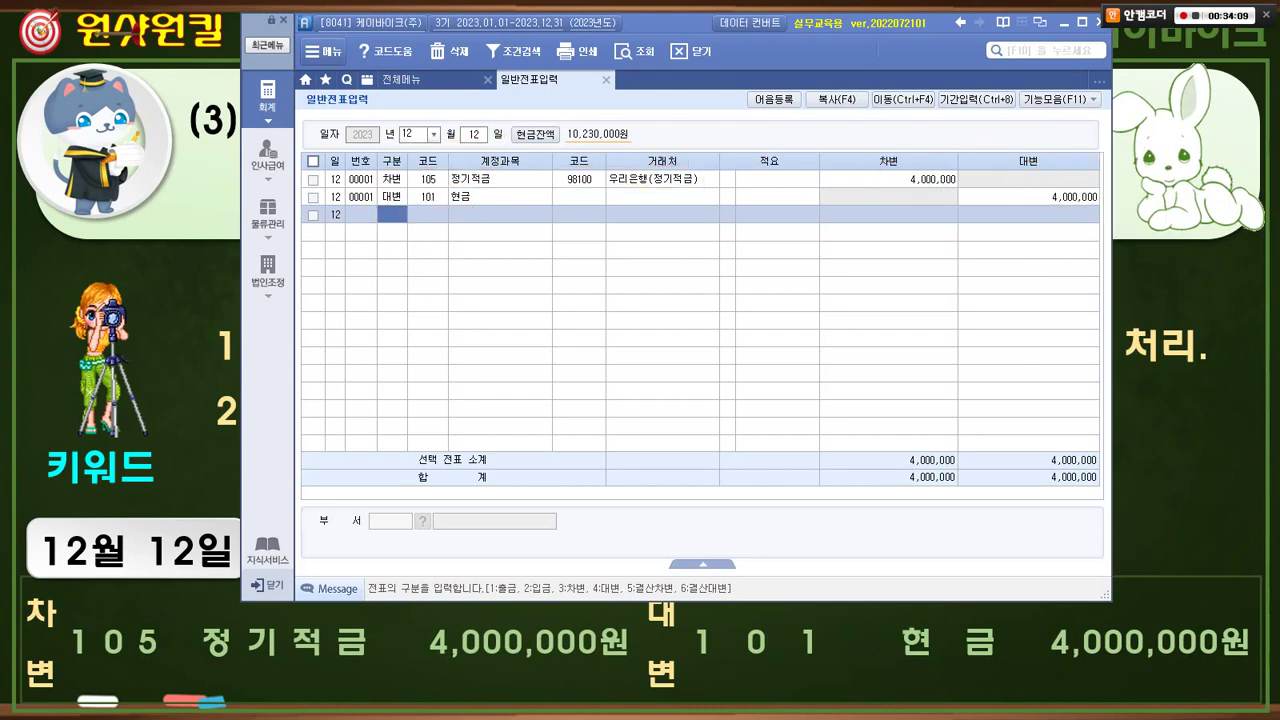
key("alt+Tab")
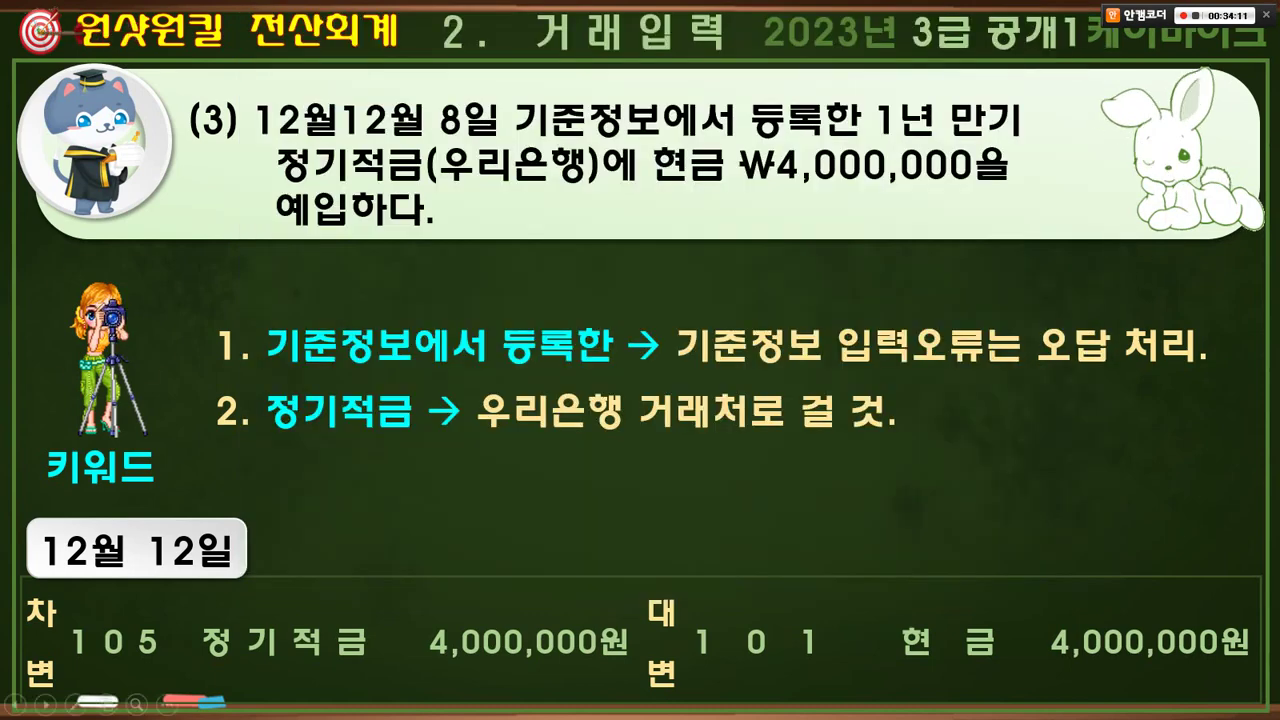
key("Right")
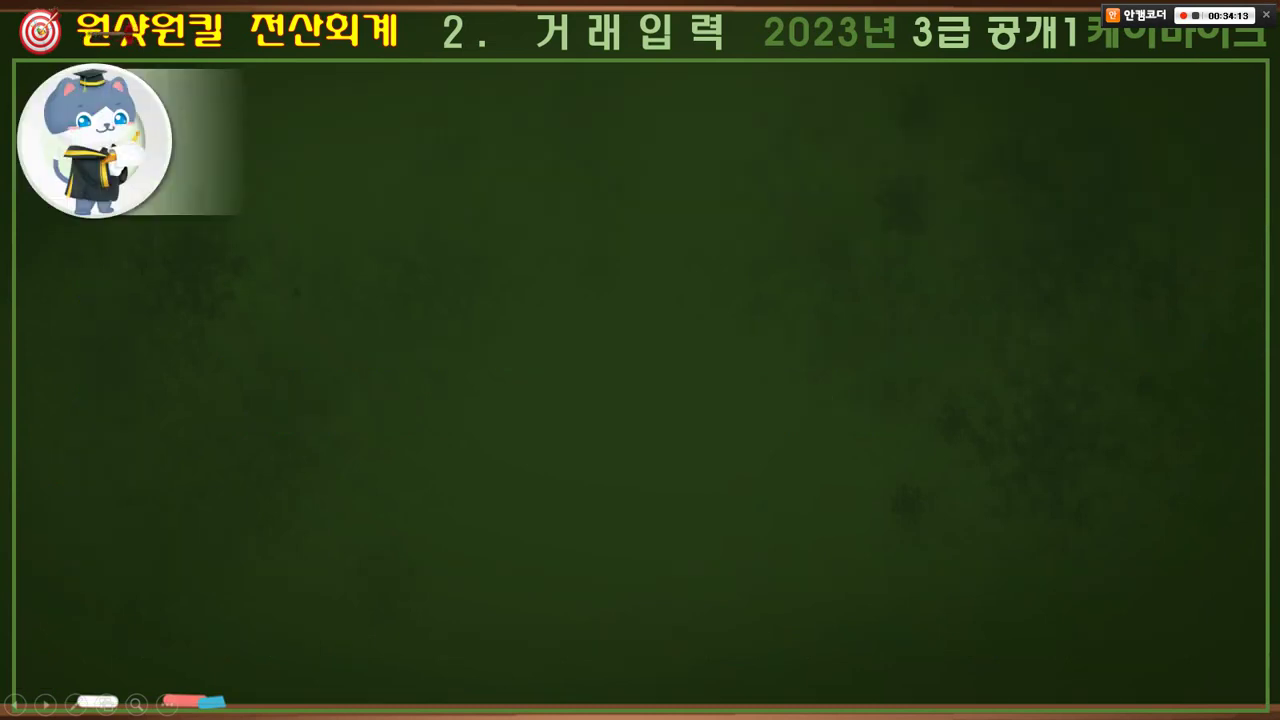